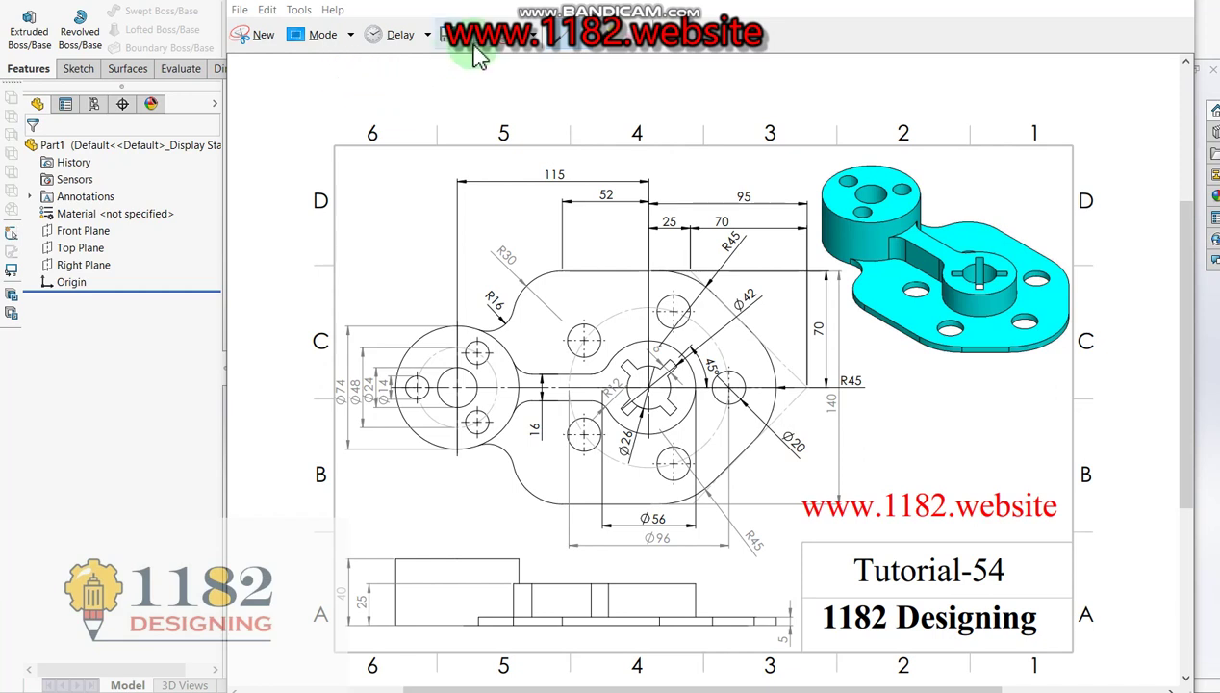
Switch from the Tutorial-54 reference drawing back to the empty Part1 document.
{"action": "left_click", "coordinate": [575, 36]}
{"action": "left_click", "coordinate": [589, 61]}
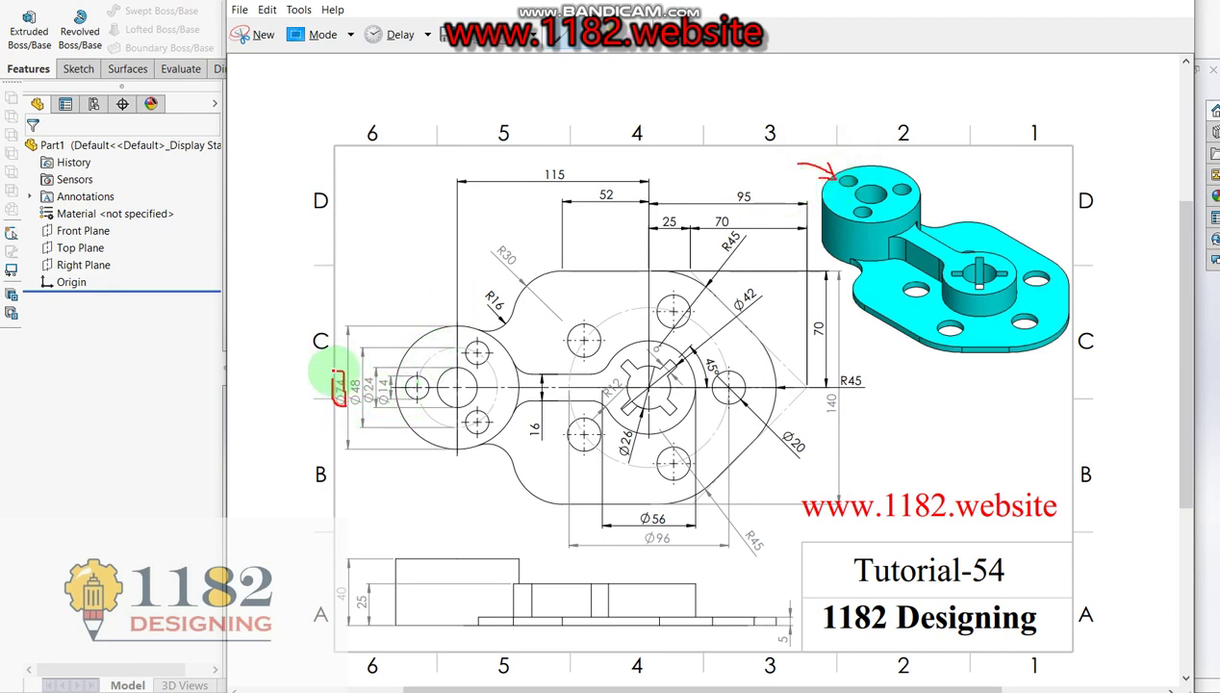
{"action": "left_click", "coordinate": [149, 423]}
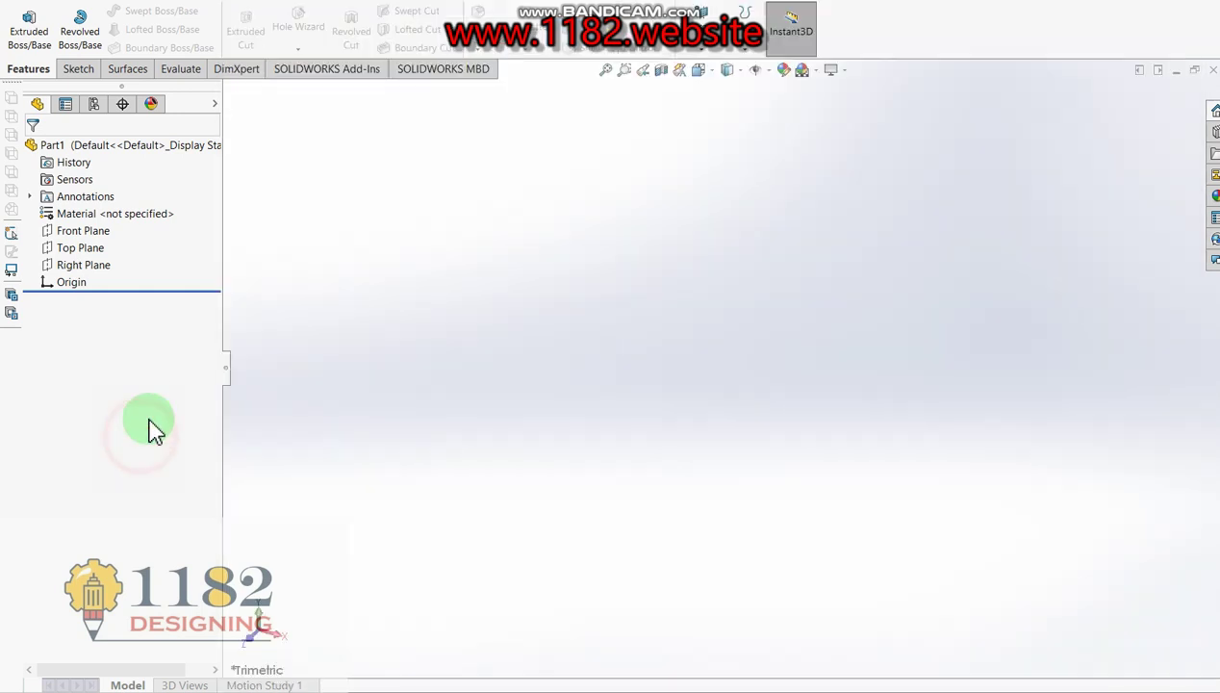
Start an extruded boss sketch on the Top Plane with a circle centred on the origin.
{"action": "left_click", "coordinate": [28, 33]}
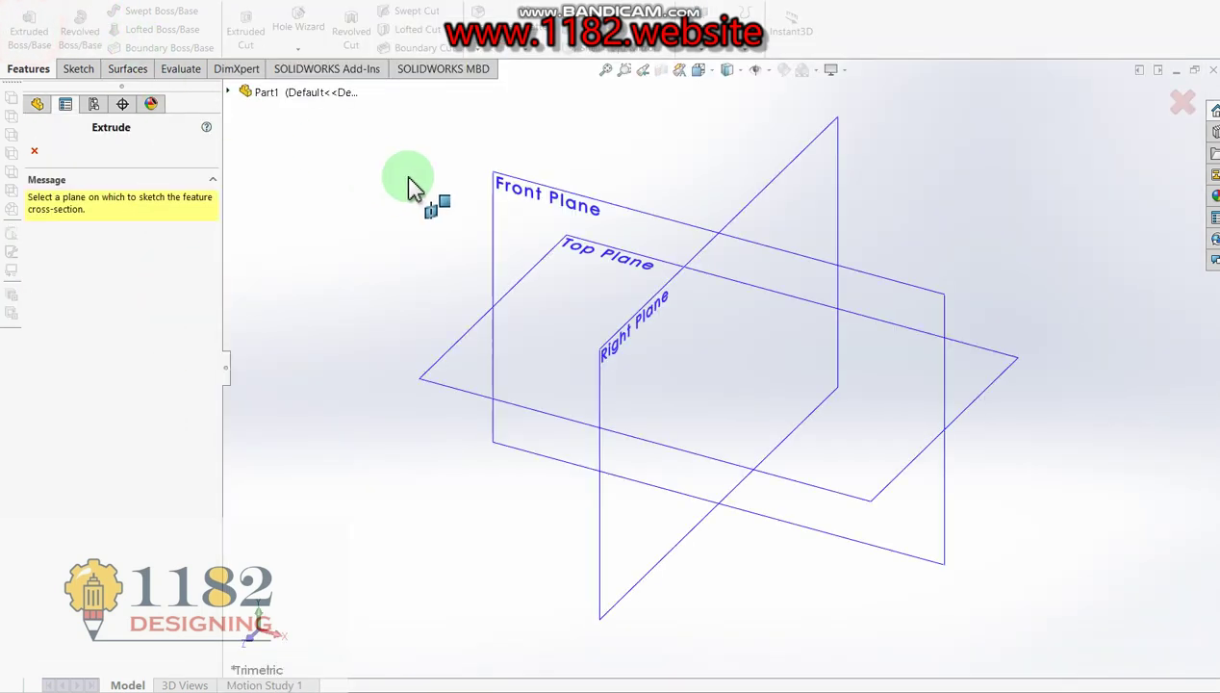
{"action": "left_click", "coordinate": [454, 383]}
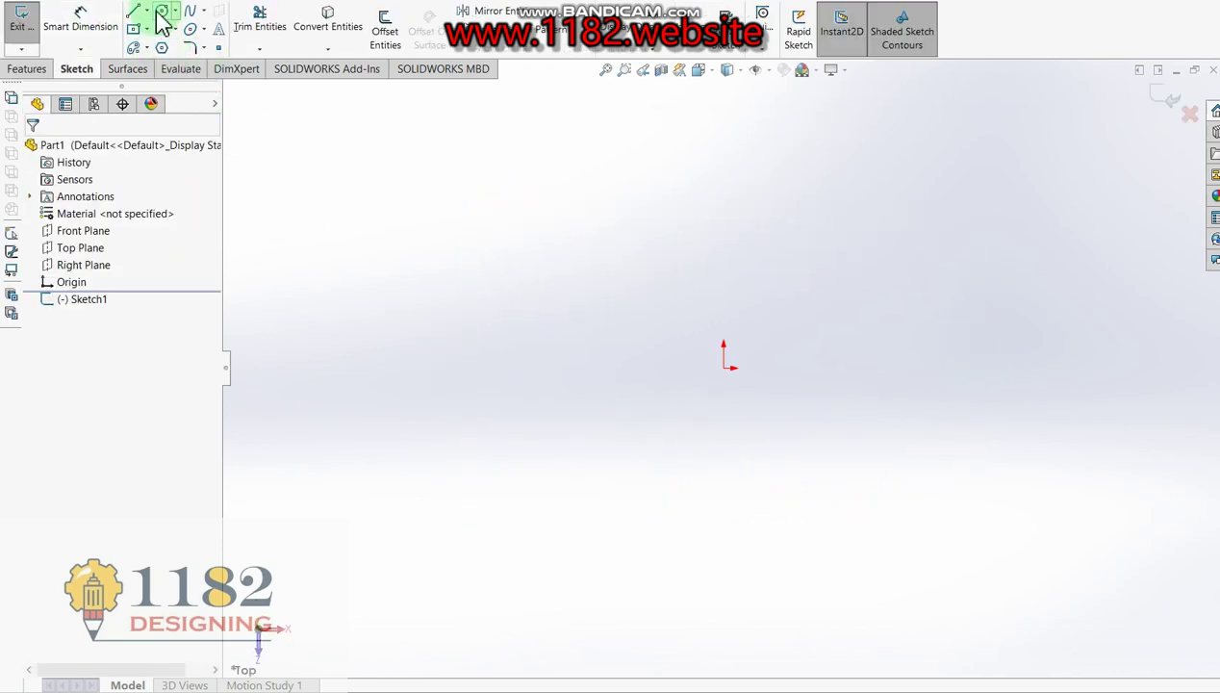
{"action": "left_click", "coordinate": [734, 379]}
{"action": "left_click_drag", "start_coordinate": [729, 371], "coordinate": [781, 411]}
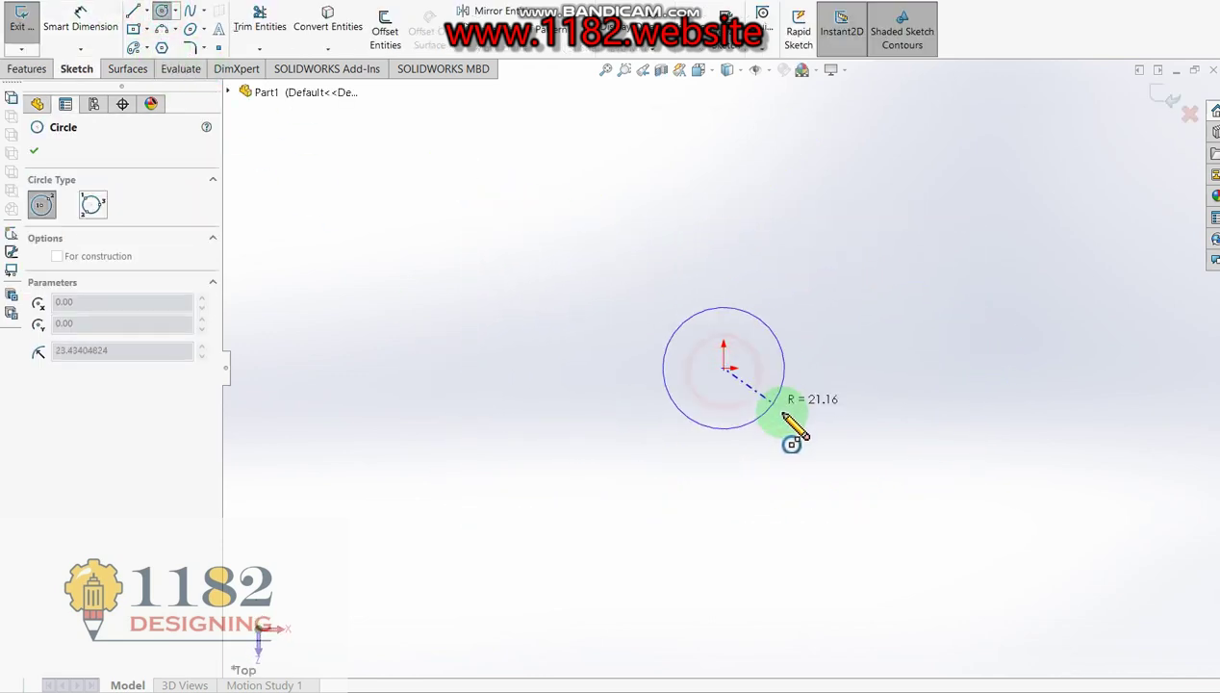
{"action": "left_click", "coordinate": [146, 47]}
Dimension the circle's diameter to 74 mm.
{"action": "left_click", "coordinate": [83, 29]}
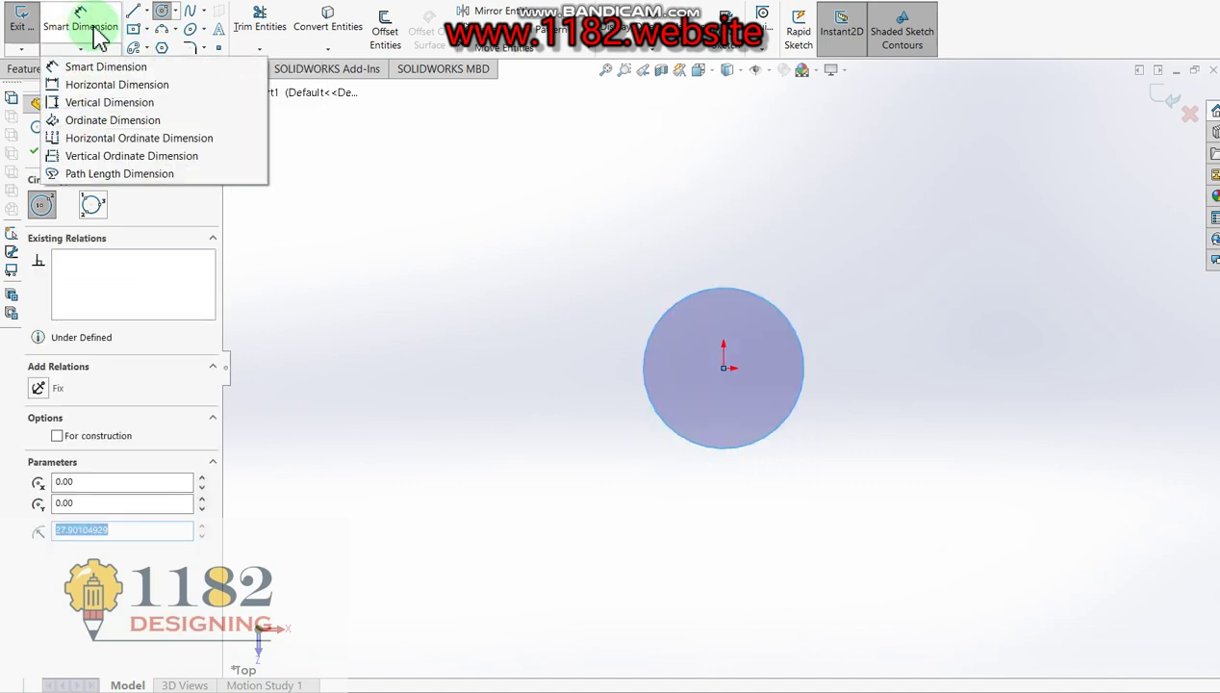
{"action": "left_click", "coordinate": [651, 399]}
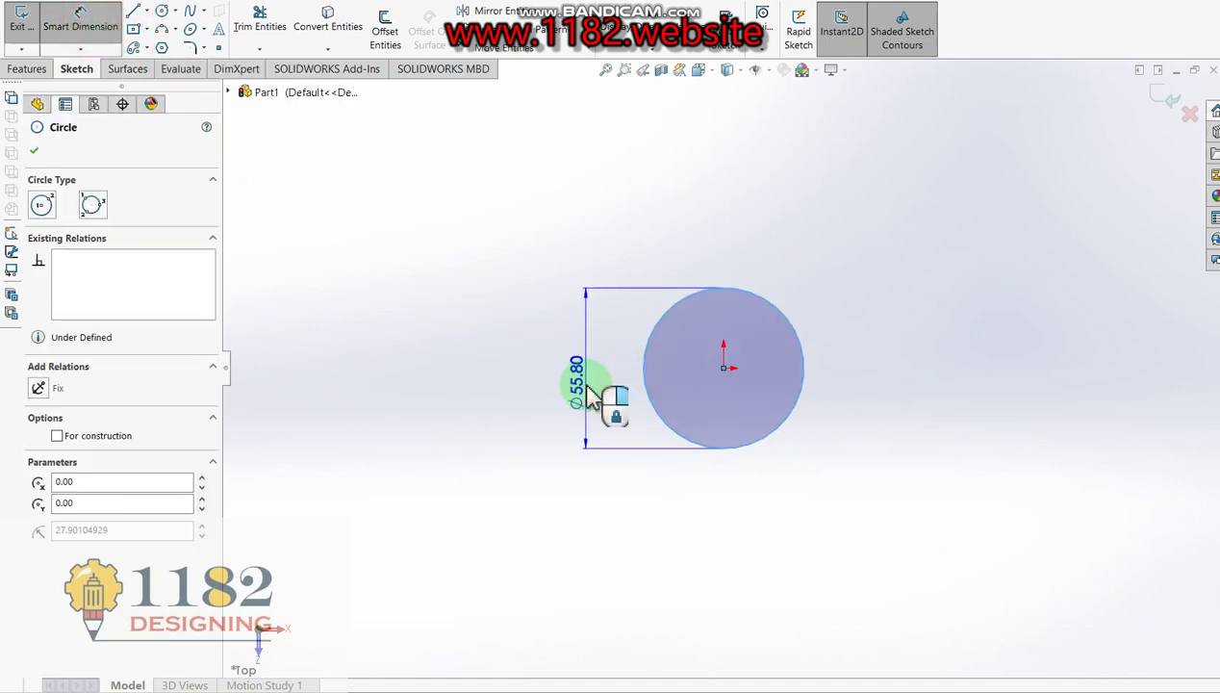
{"action": "left_click", "coordinate": [594, 395]}
{"action": "type", "text": "74+"}
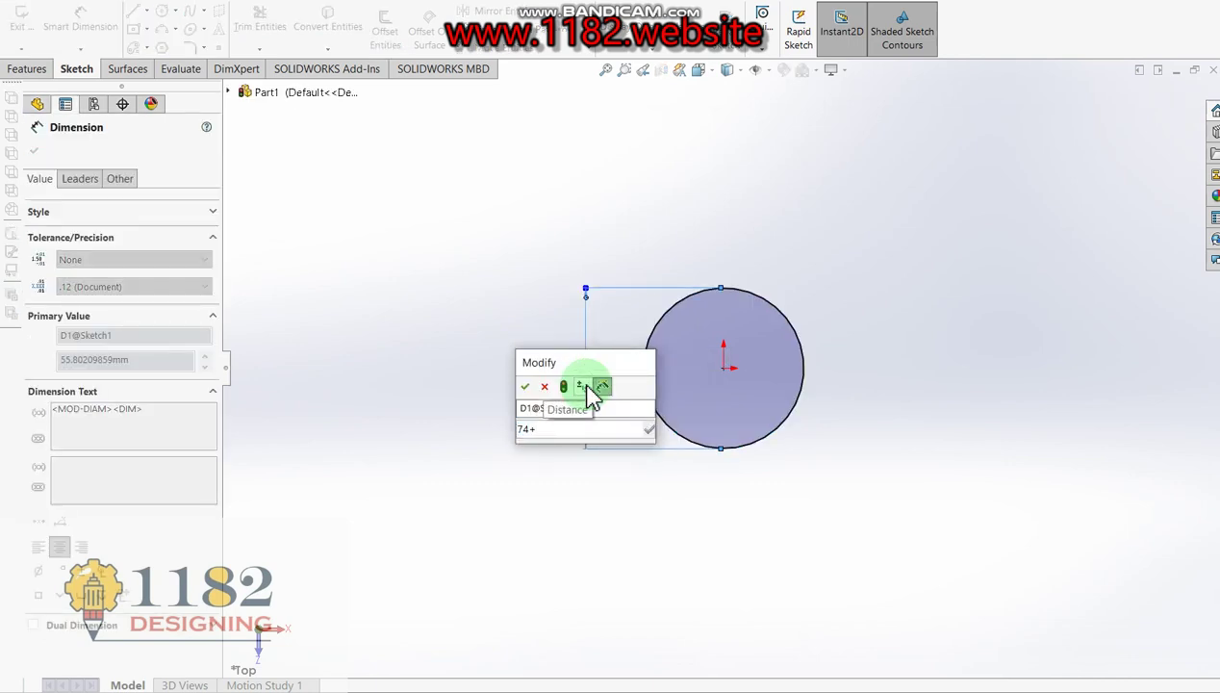
{"action": "key", "text": "Return"}
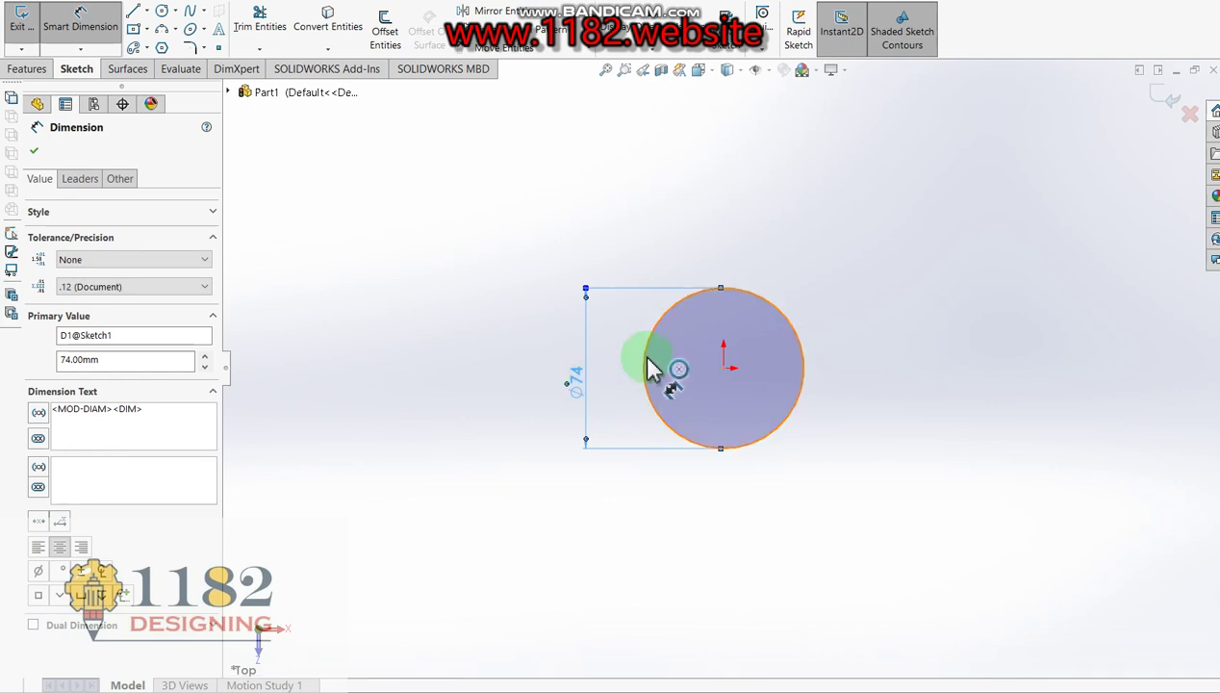
{"action": "scroll", "coordinate": [712, 381], "scroll_direction": "down", "scroll_amount": 3}
{"action": "scroll", "coordinate": [739, 231], "scroll_direction": "down", "scroll_amount": 1}
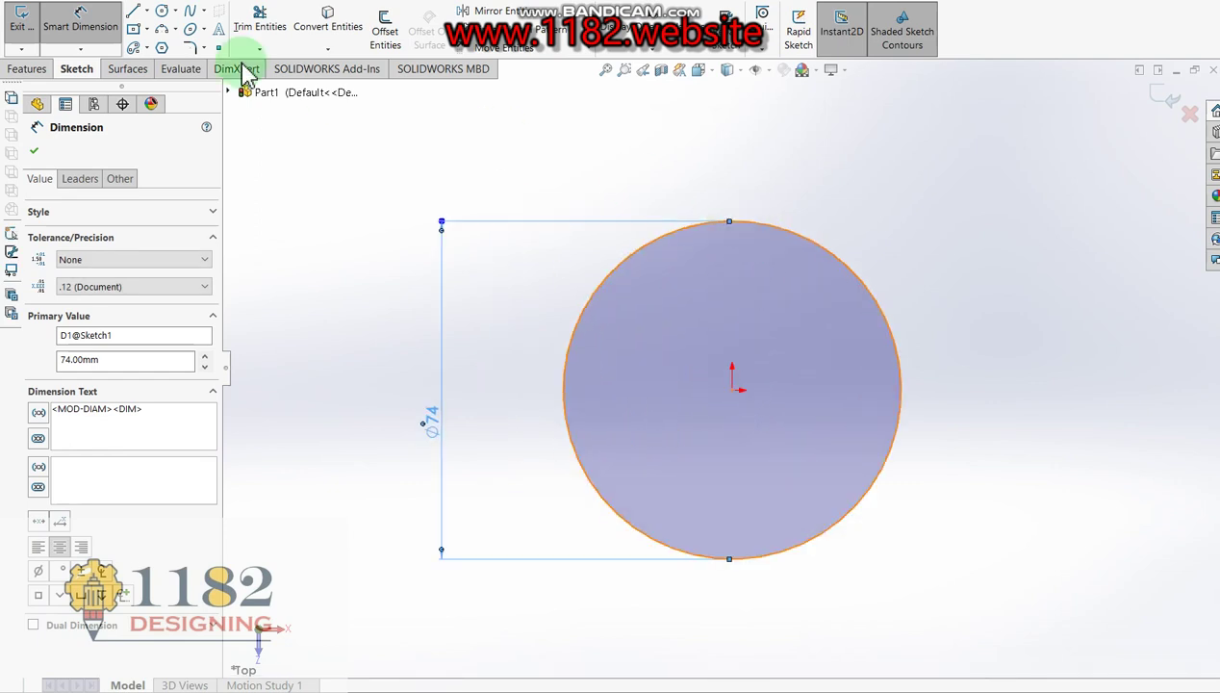
{"action": "left_click", "coordinate": [161, 10]}
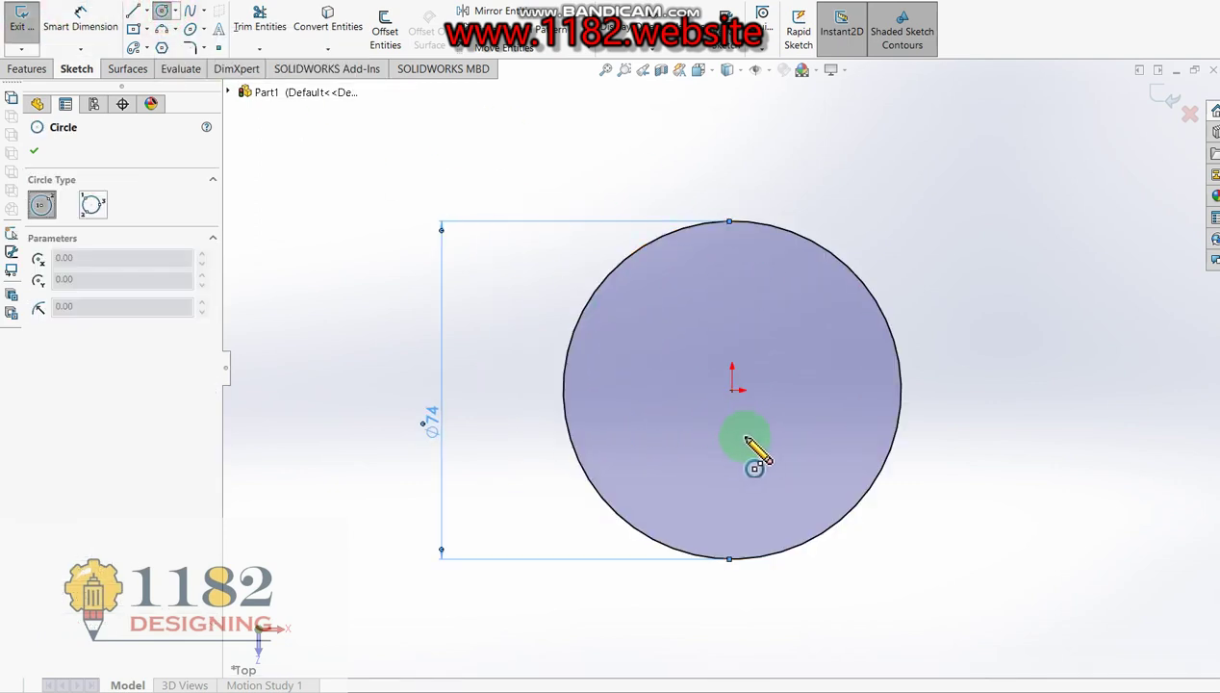
Draw a second circle at the origin and convert it to construction geometry.
{"action": "left_click", "coordinate": [733, 390]}
{"action": "left_click", "coordinate": [807, 447]}
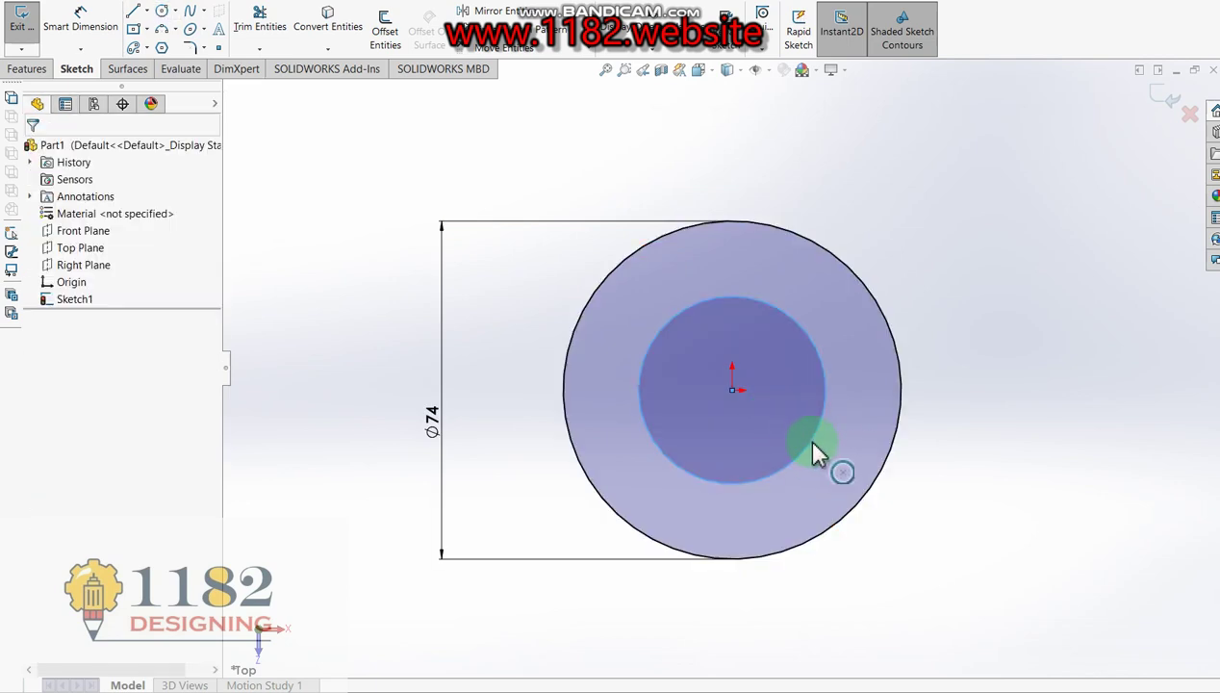
{"action": "left_click_drag", "start_coordinate": [798, 439], "coordinate": [813, 442]}
{"action": "right_click", "coordinate": [807, 439]}
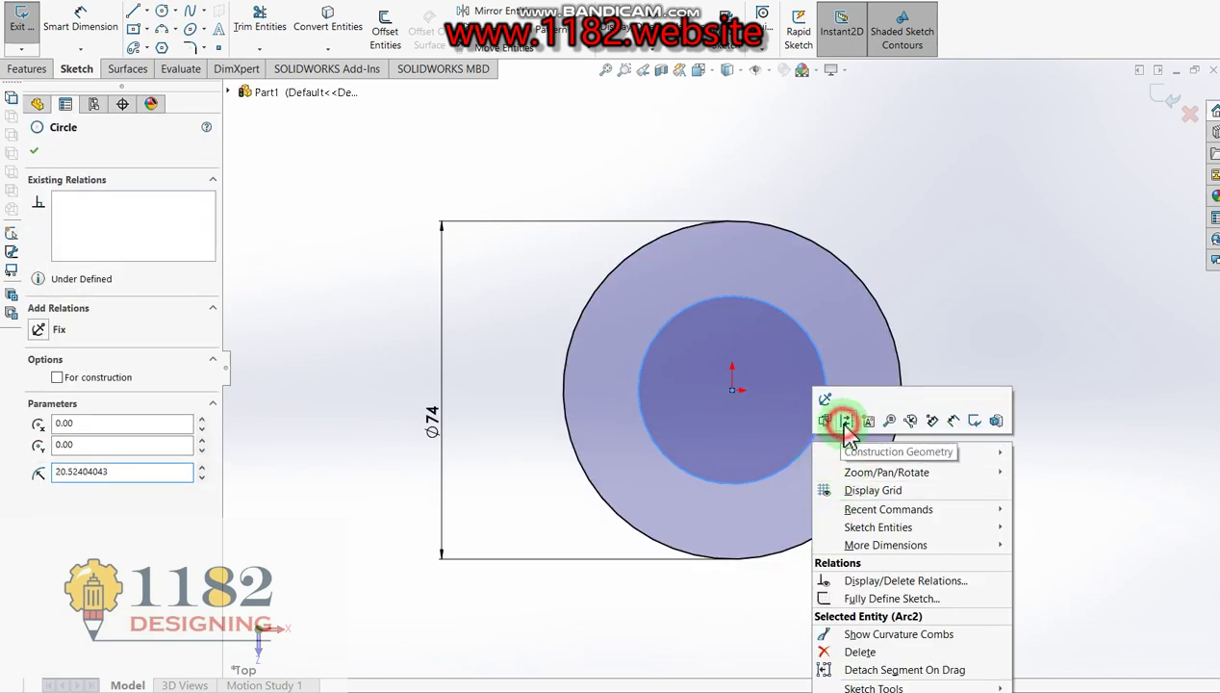
{"action": "left_click", "coordinate": [845, 421]}
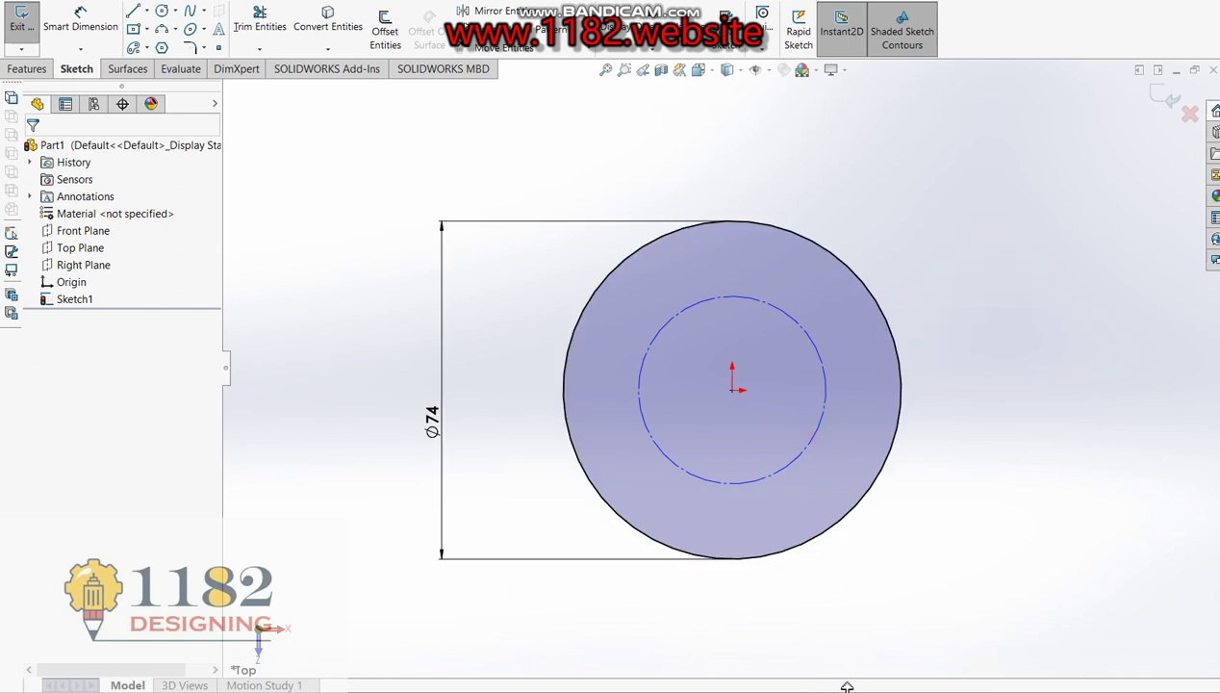
{"action": "left_click", "coordinate": [847, 685]}
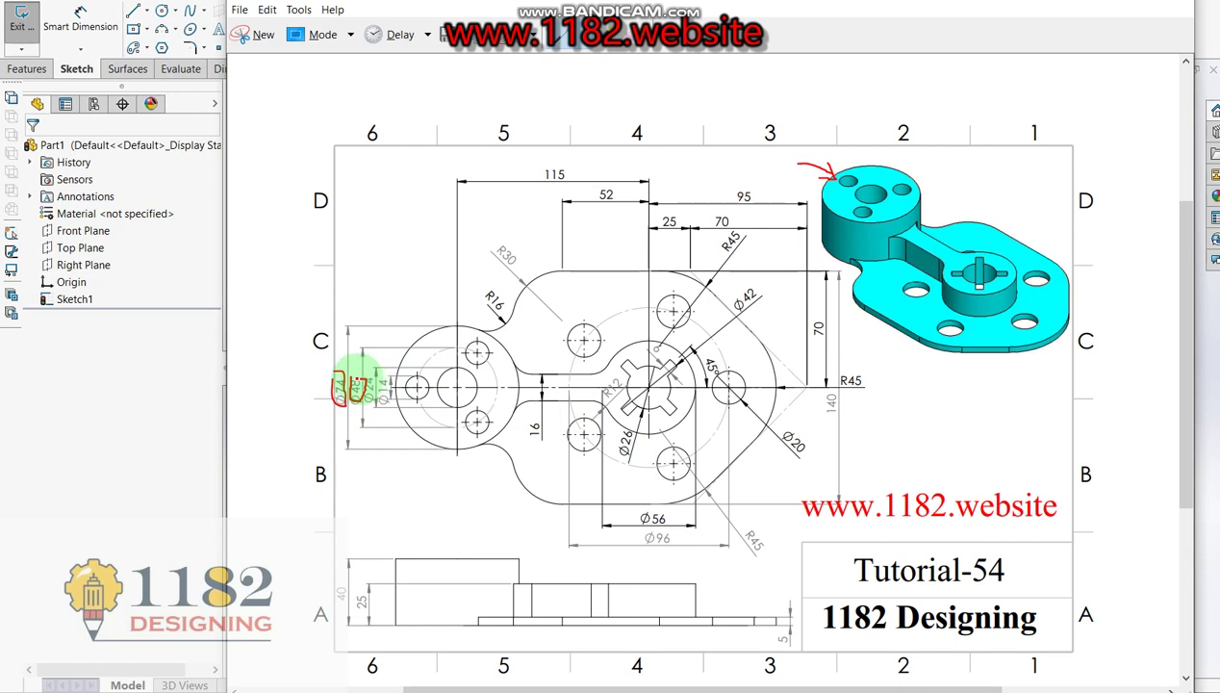
{"action": "left_click", "coordinate": [158, 436]}
Dimension the construction circle to Ø48 mm, then recheck the reference drawing.
{"action": "left_click", "coordinate": [67, 34]}
{"action": "left_click", "coordinate": [762, 486]}
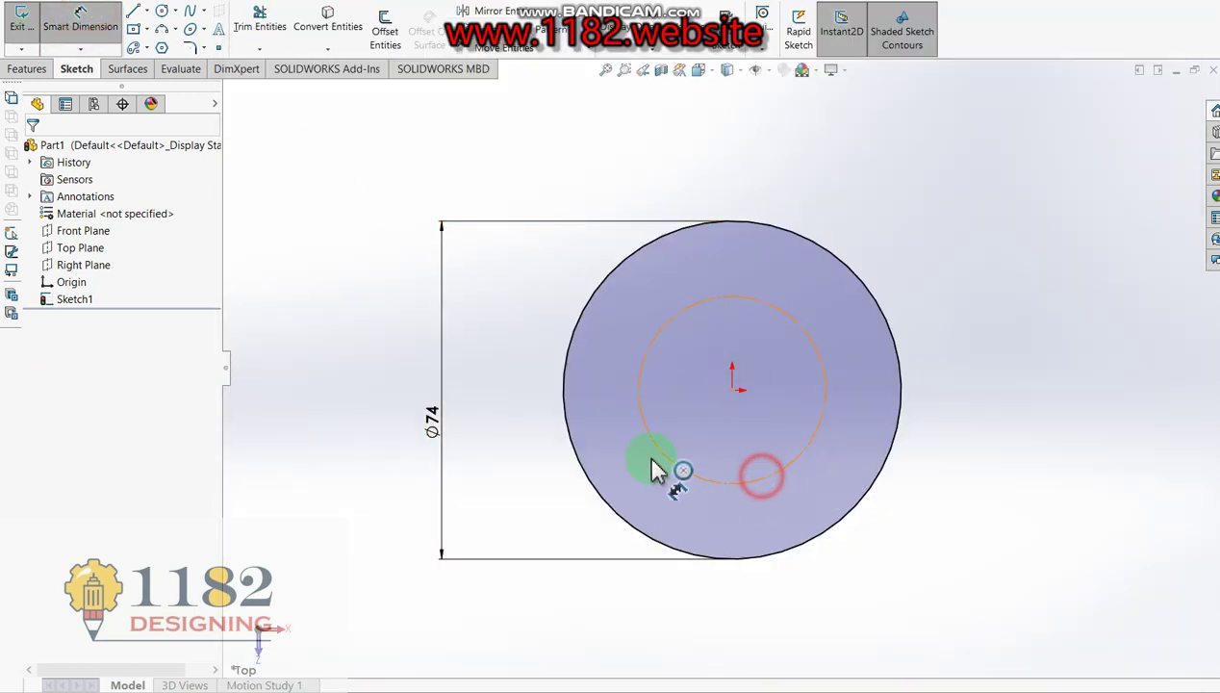
{"action": "left_click", "coordinate": [518, 405]}
{"action": "type", "text": "48"}
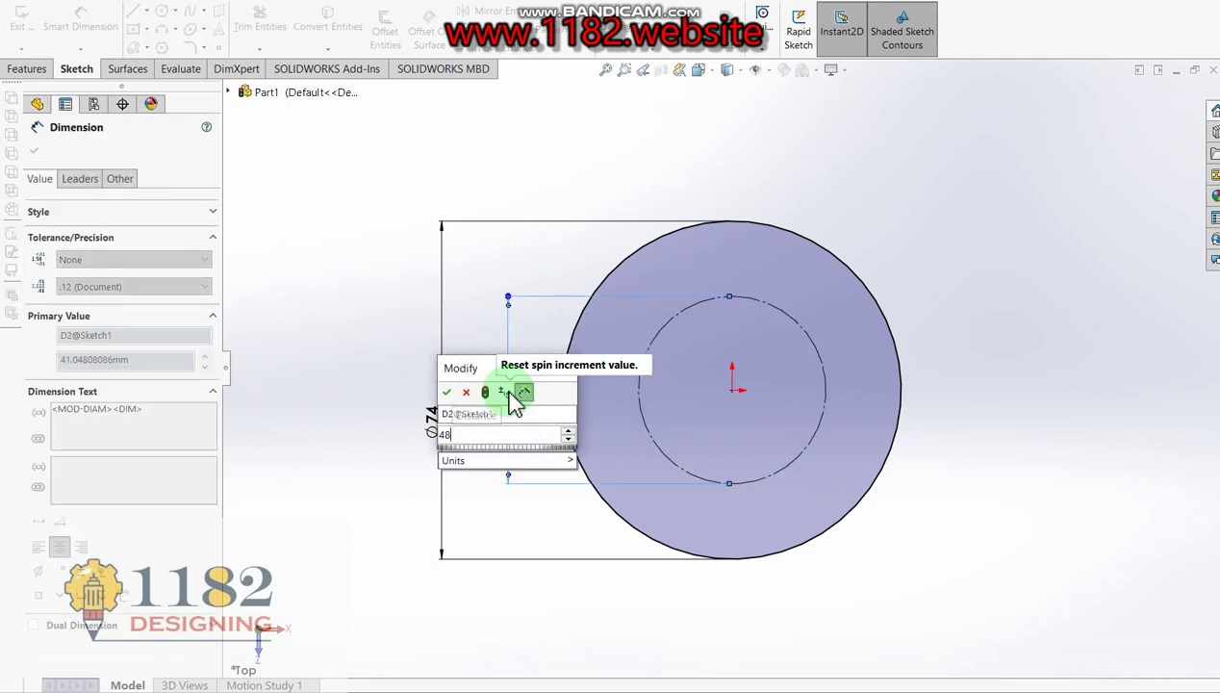
{"action": "key", "text": "Return"}
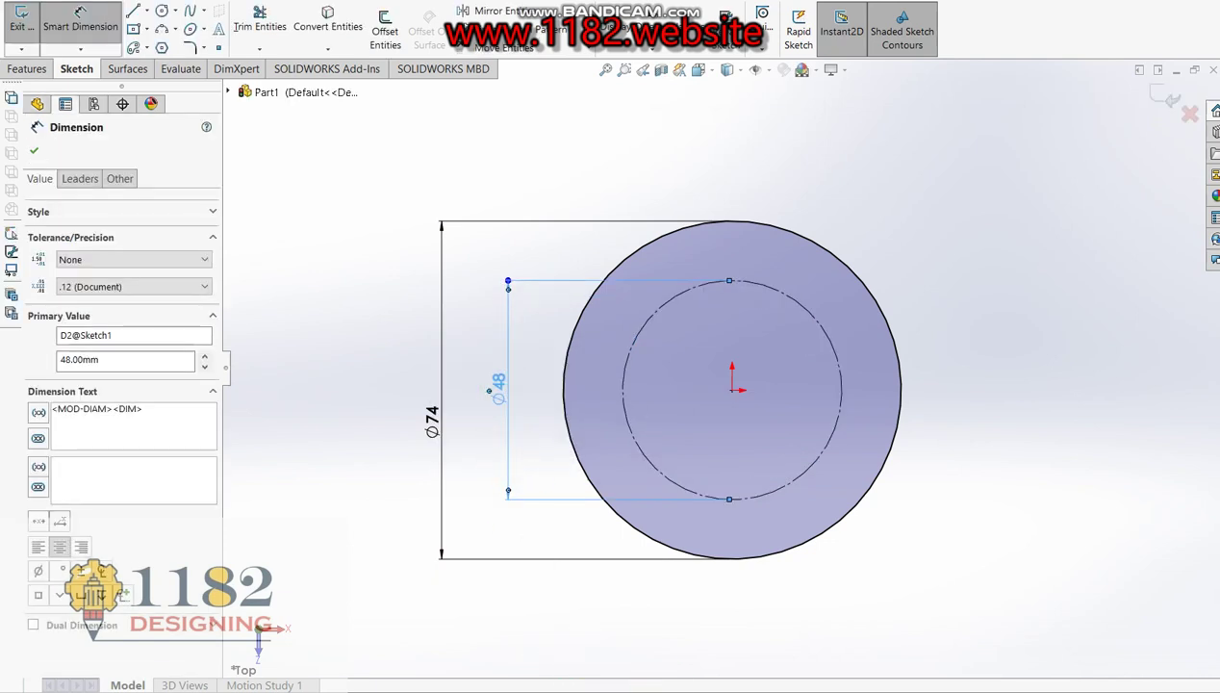
{"action": "key", "text": "alt+Tab"}
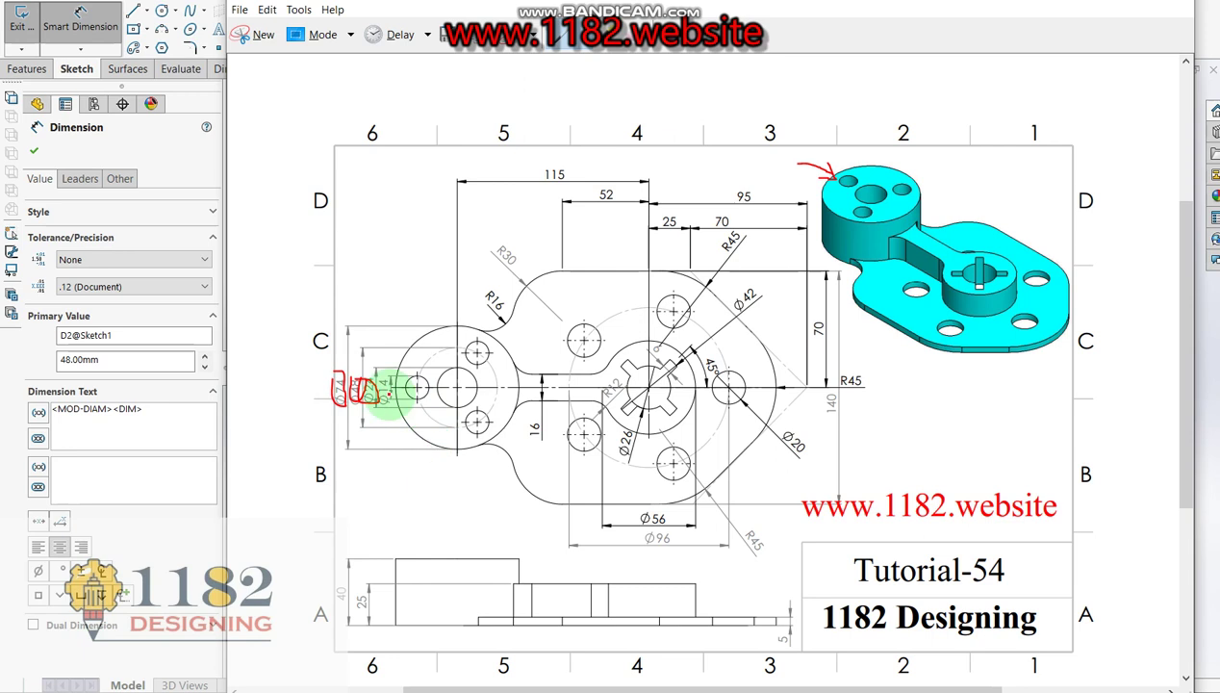
{"action": "left_click", "coordinate": [157, 544]}
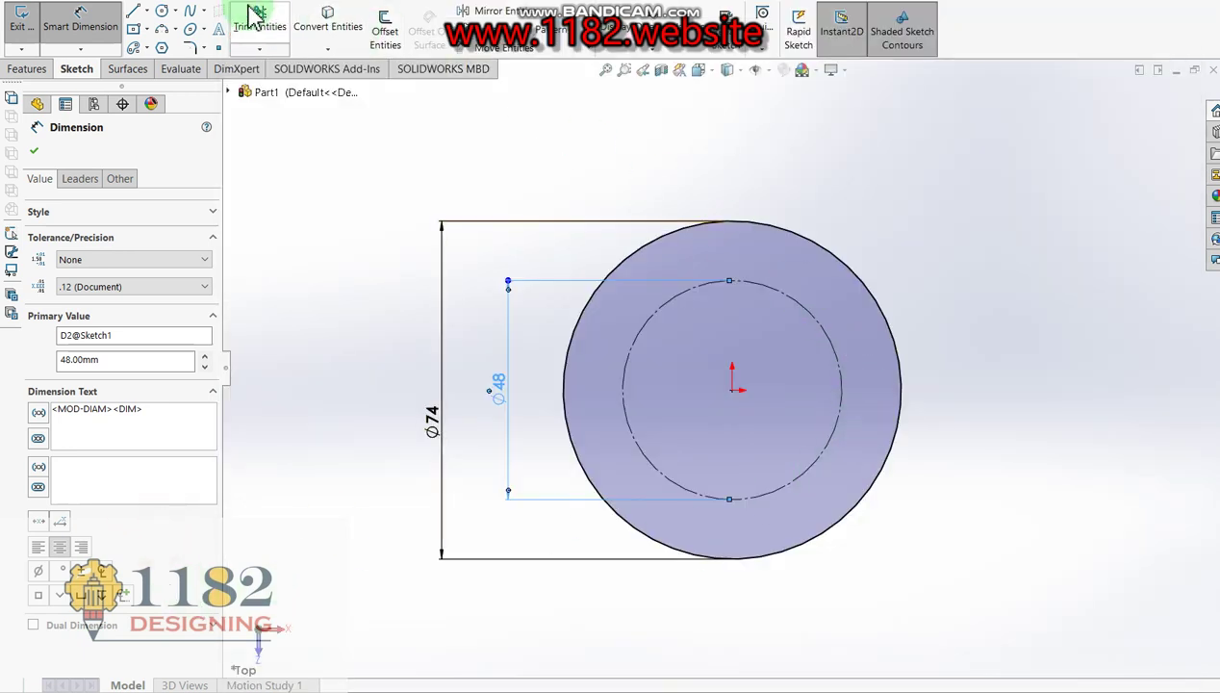
Draw a Ø24 mm circle centred on the origin.
{"action": "left_click", "coordinate": [165, 13]}
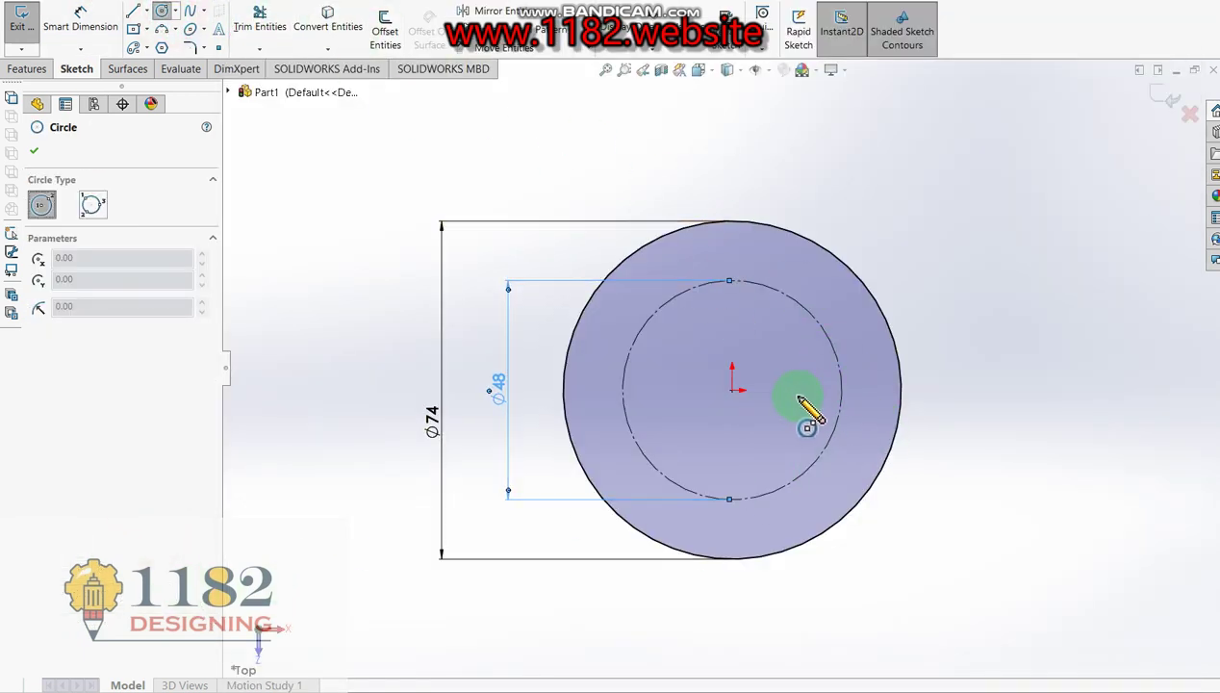
{"action": "left_click", "coordinate": [732, 390]}
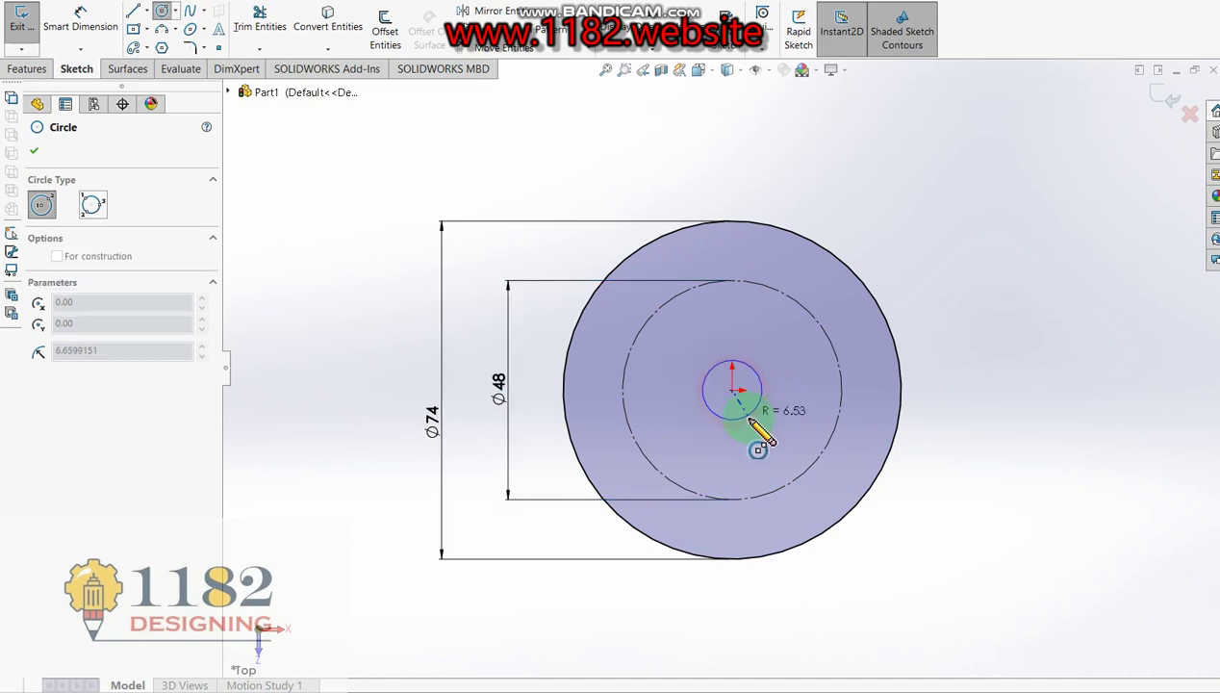
{"action": "left_click", "coordinate": [750, 421]}
{"action": "left_click", "coordinate": [81, 20]}
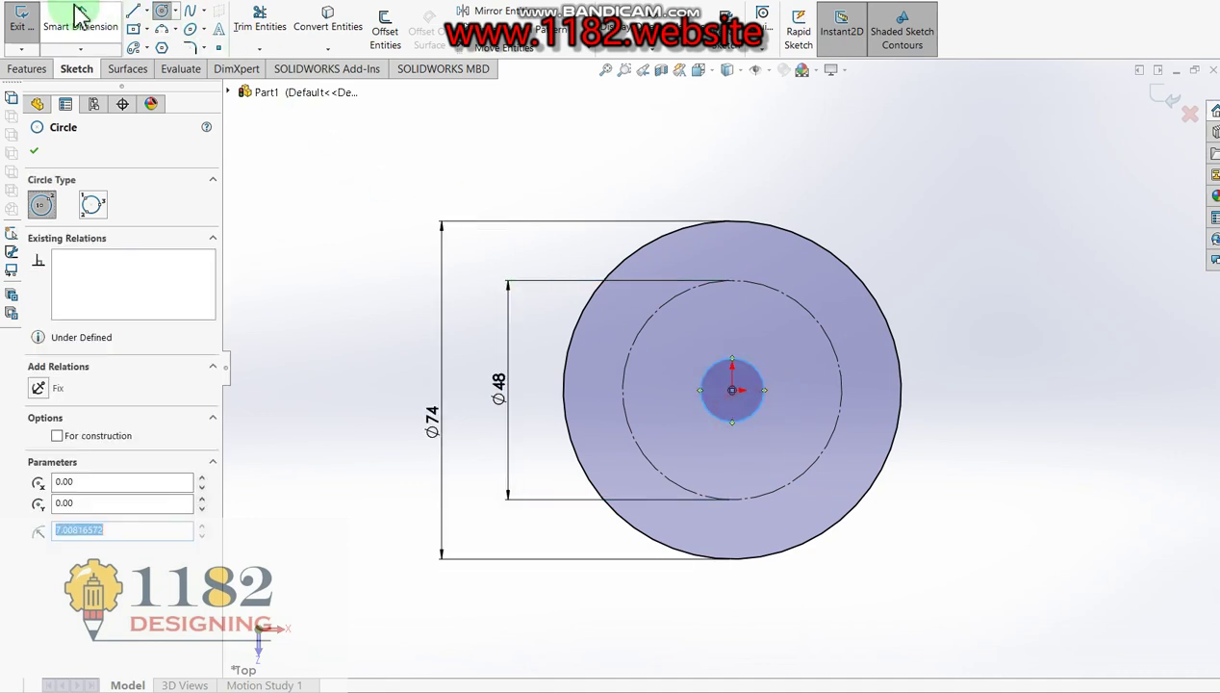
{"action": "left_click", "coordinate": [721, 423]}
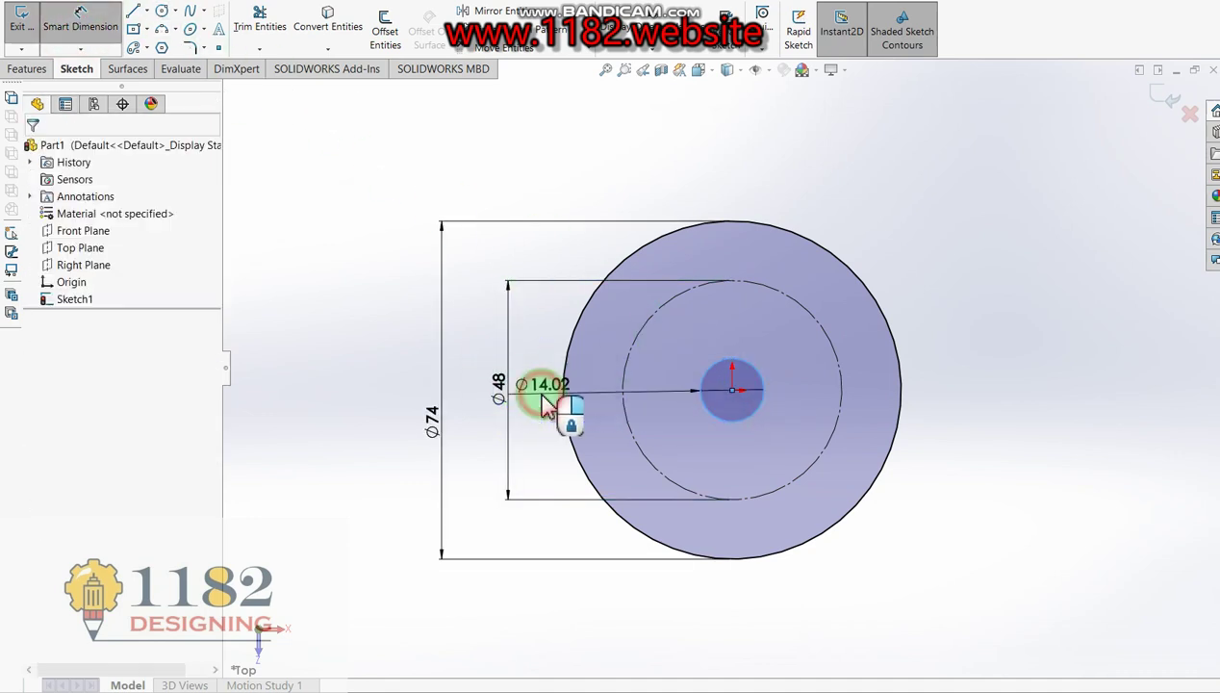
{"action": "left_click", "coordinate": [542, 402]}
{"action": "type", "text": "24"}
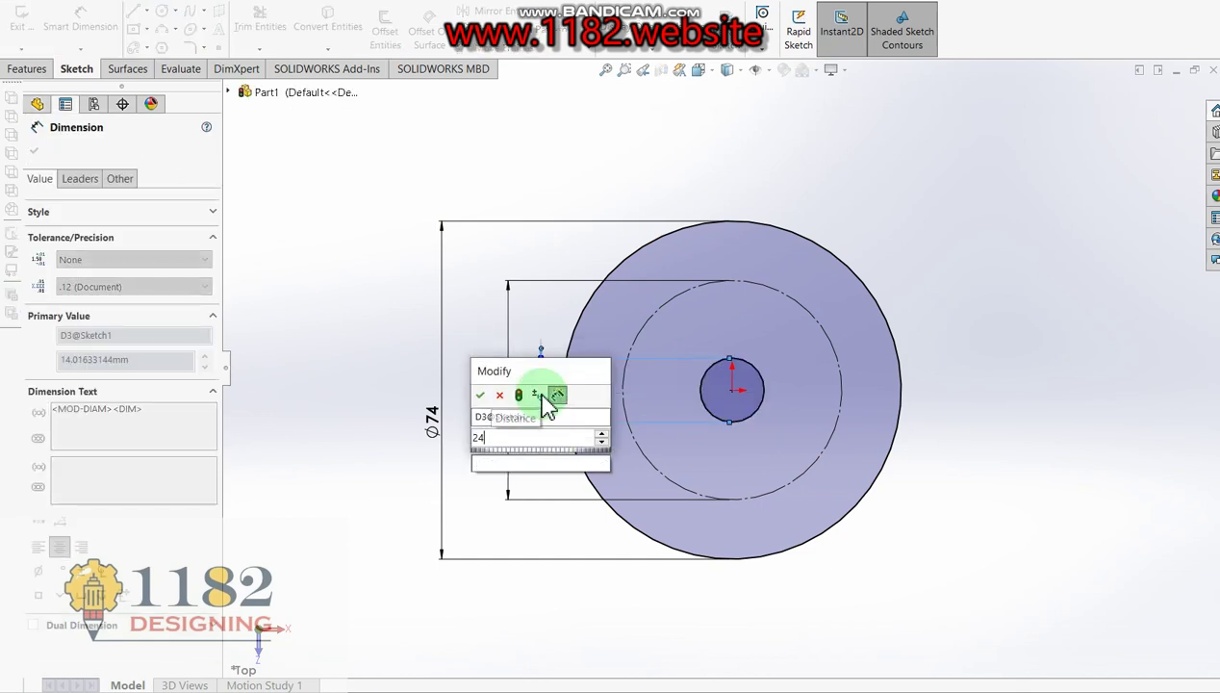
{"action": "key", "text": "Return"}
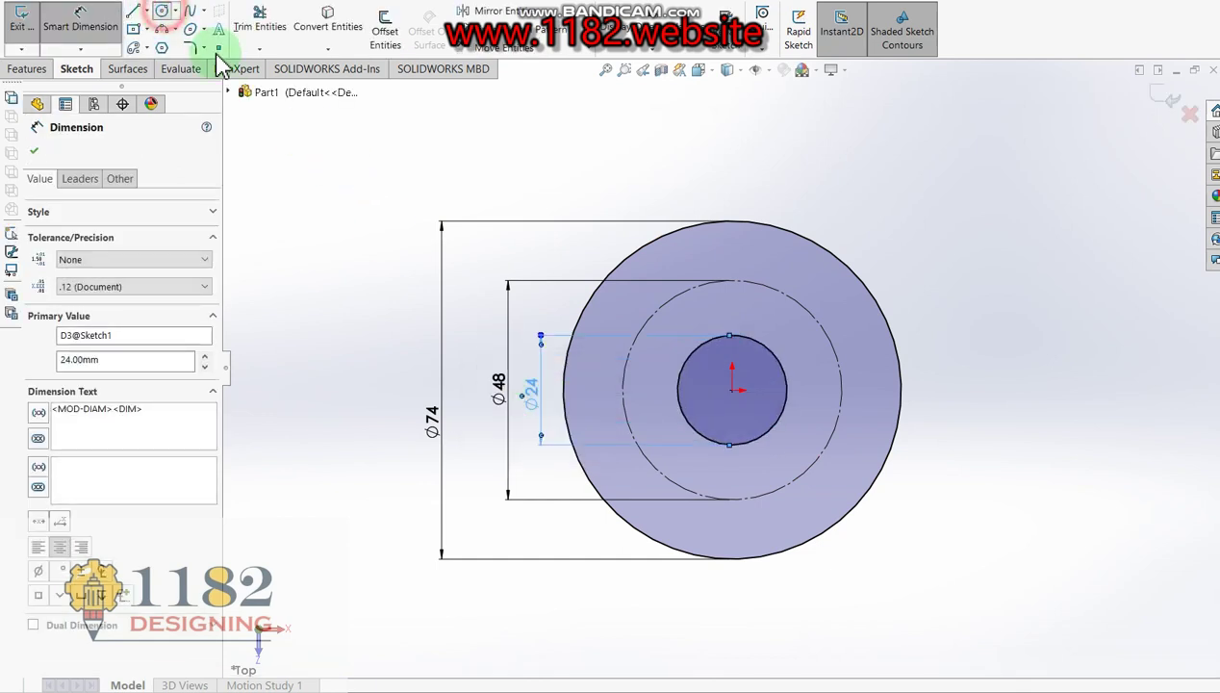
Add a Ø14 mm hole circle centred on the bolt circle's left point.
{"action": "left_click", "coordinate": [162, 11]}
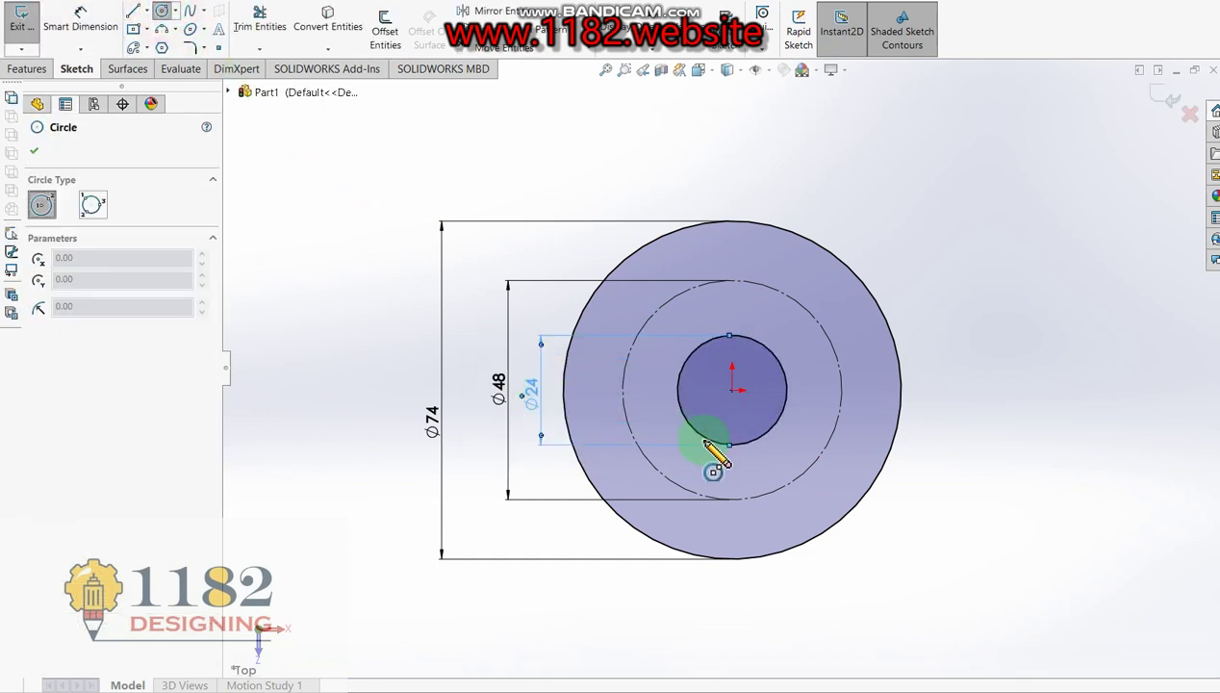
{"action": "left_click", "coordinate": [623, 390]}
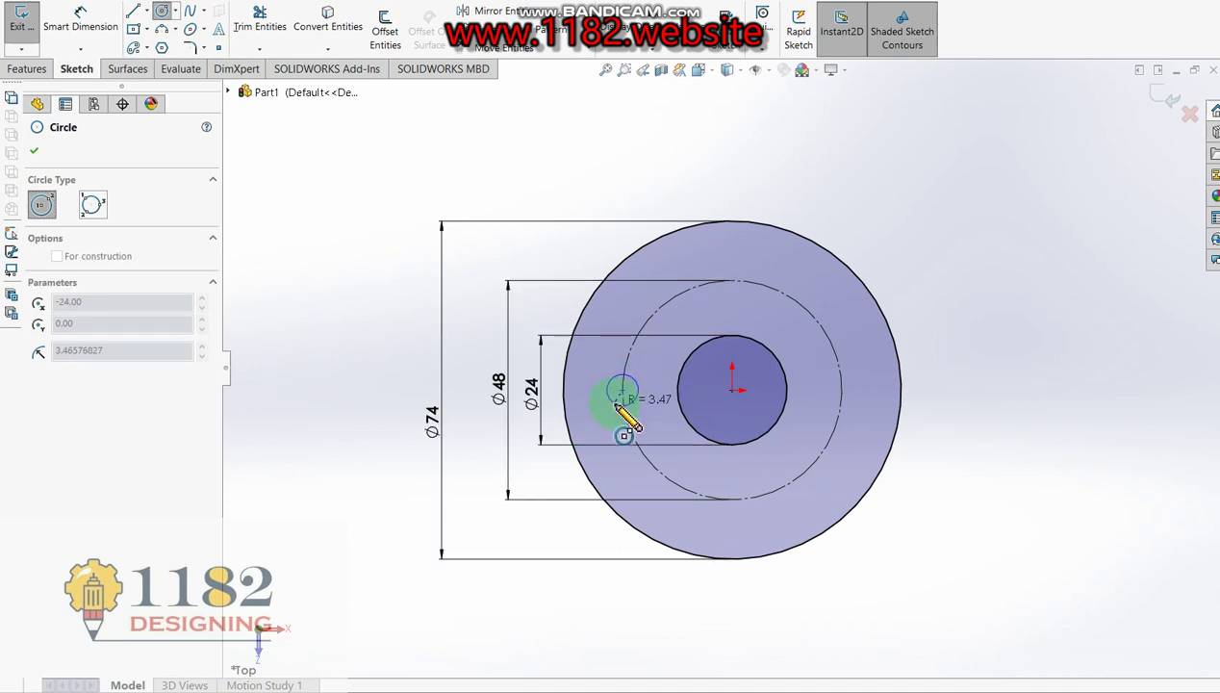
{"action": "left_click", "coordinate": [617, 405]}
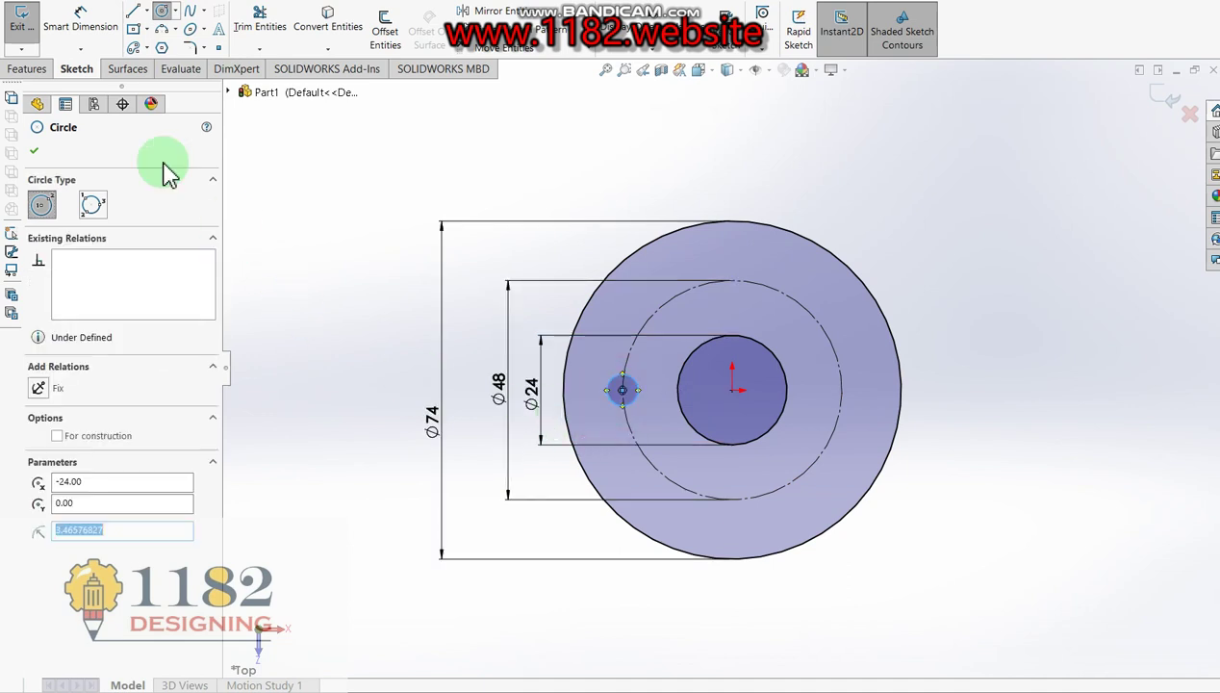
{"action": "left_click", "coordinate": [81, 19]}
{"action": "left_click", "coordinate": [607, 401]}
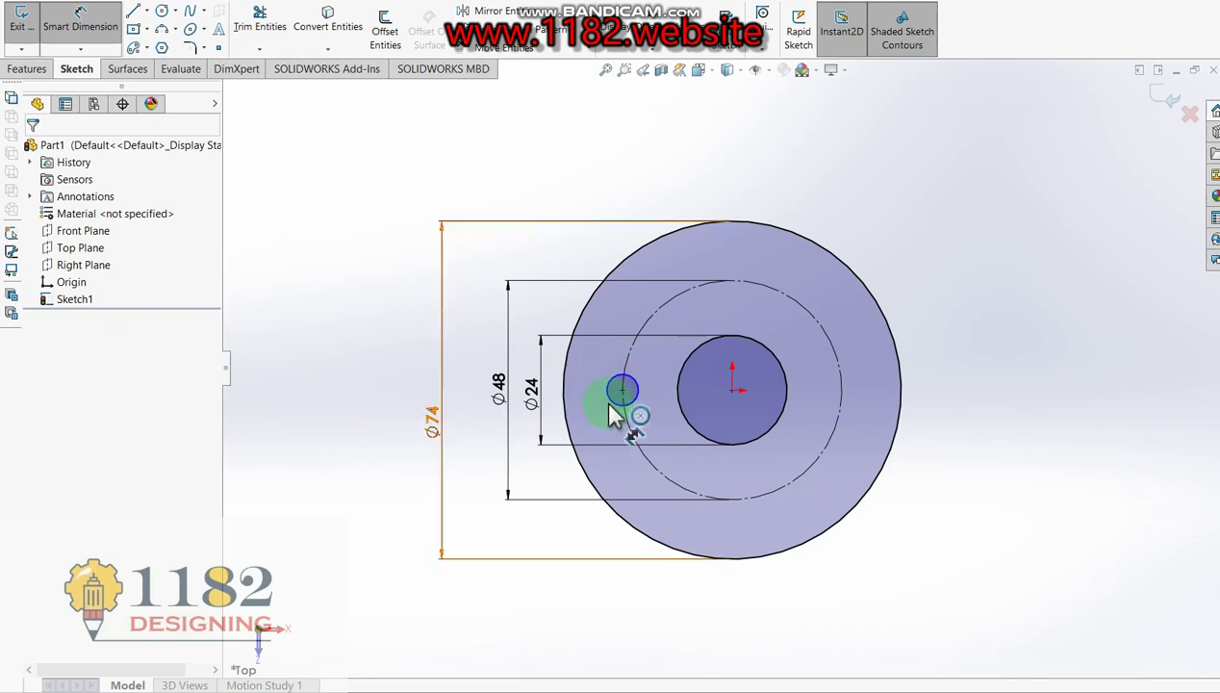
{"action": "left_click", "coordinate": [543, 395]}
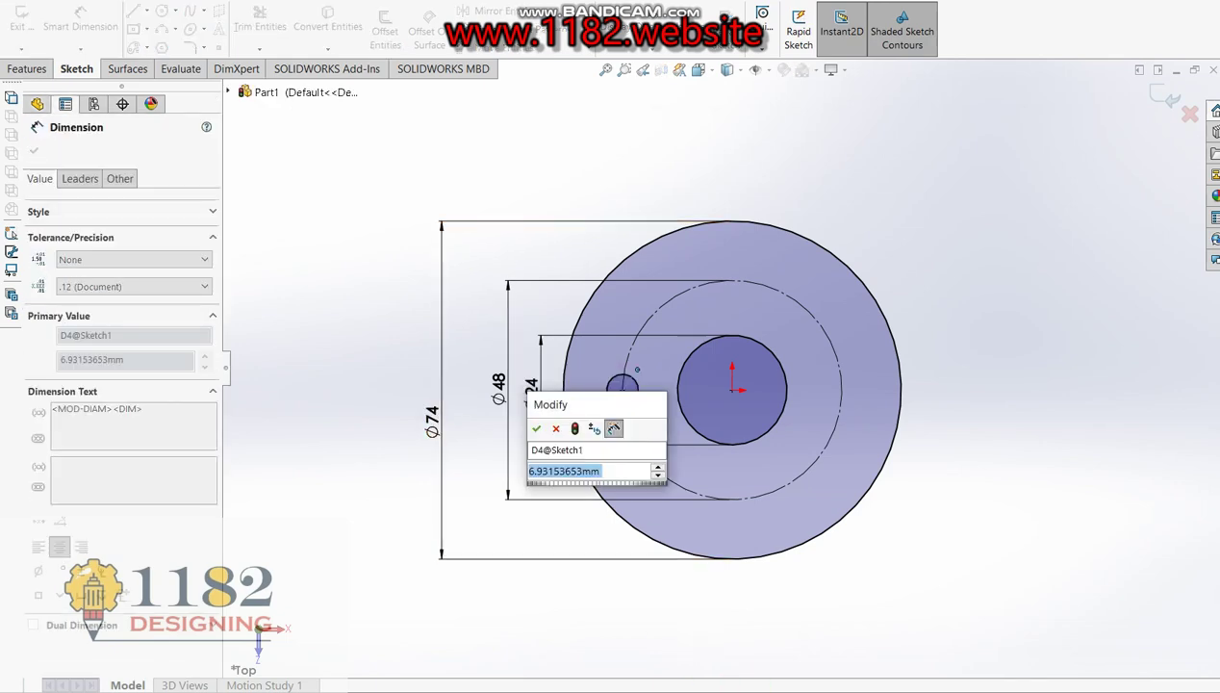
{"action": "key", "text": "alt+Tab"}
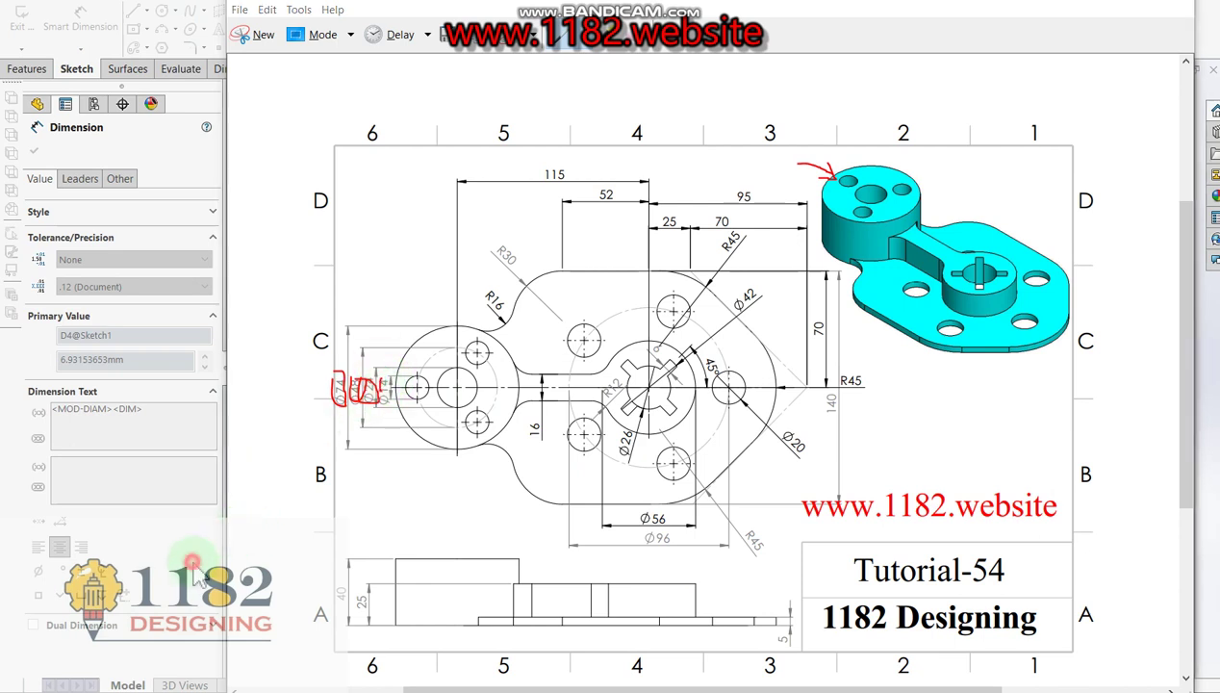
{"action": "key", "text": "alt+Tab"}
{"action": "double_click", "coordinate": [603, 471]}
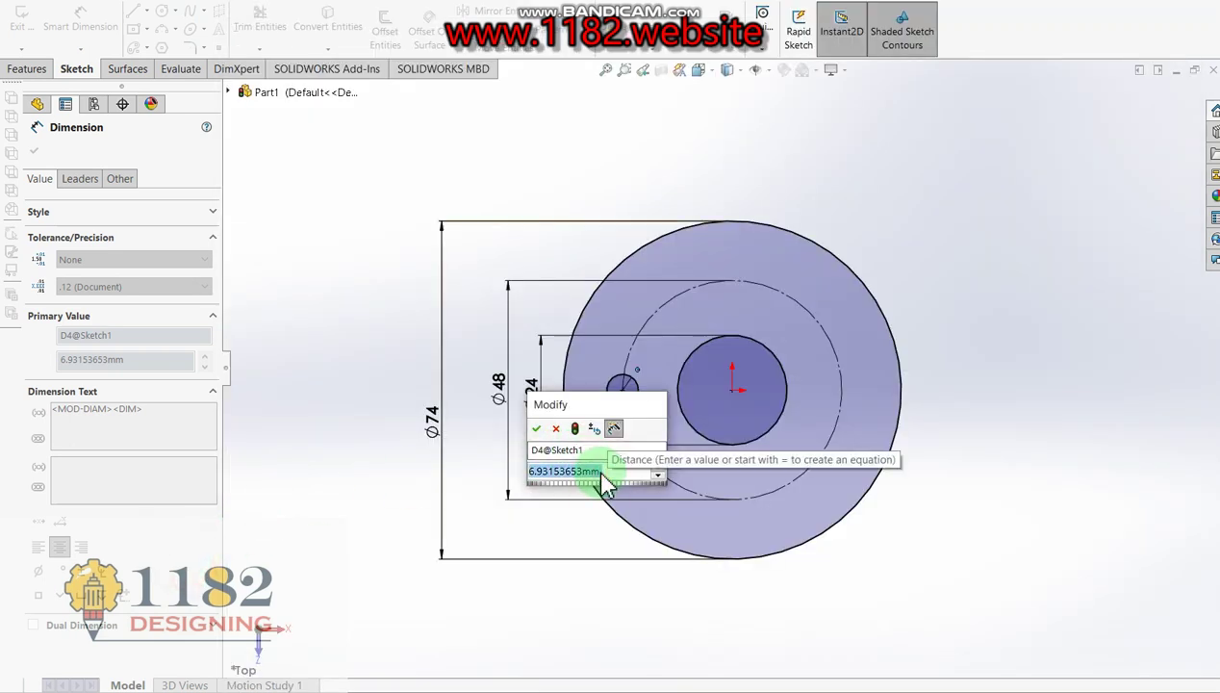
{"action": "type", "text": "14+"}
{"action": "key", "text": "BackSpace"}
{"action": "key", "text": "Return"}
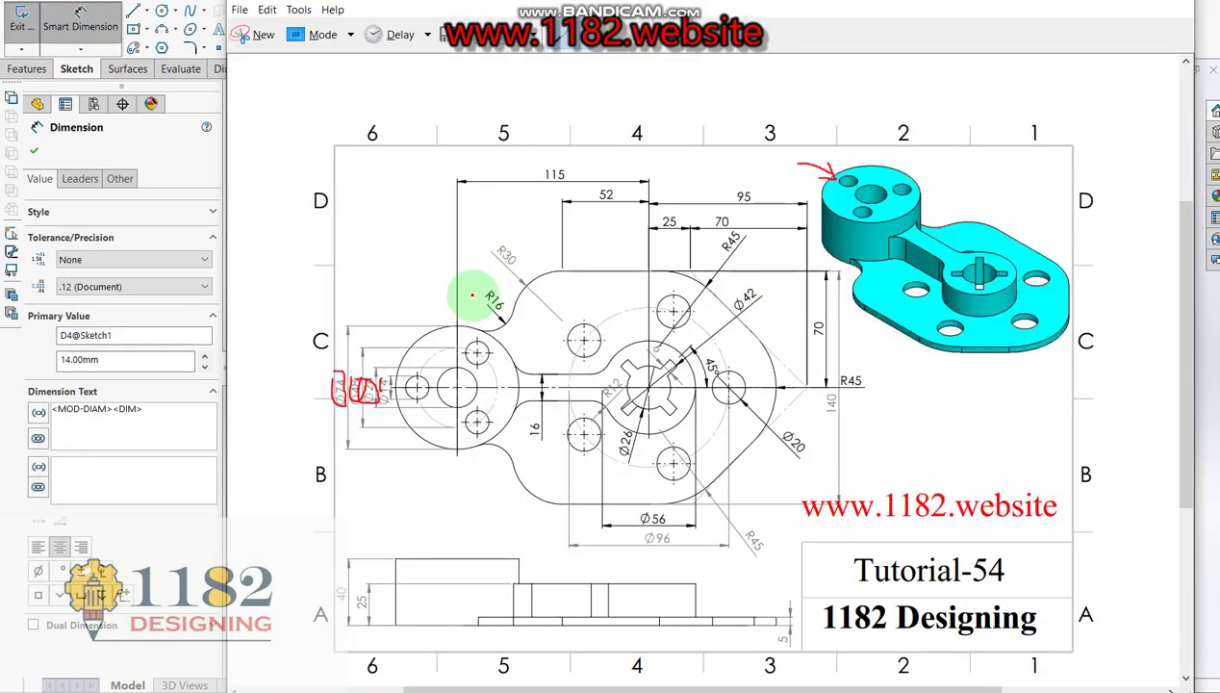
{"action": "left_click", "coordinate": [149, 542]}
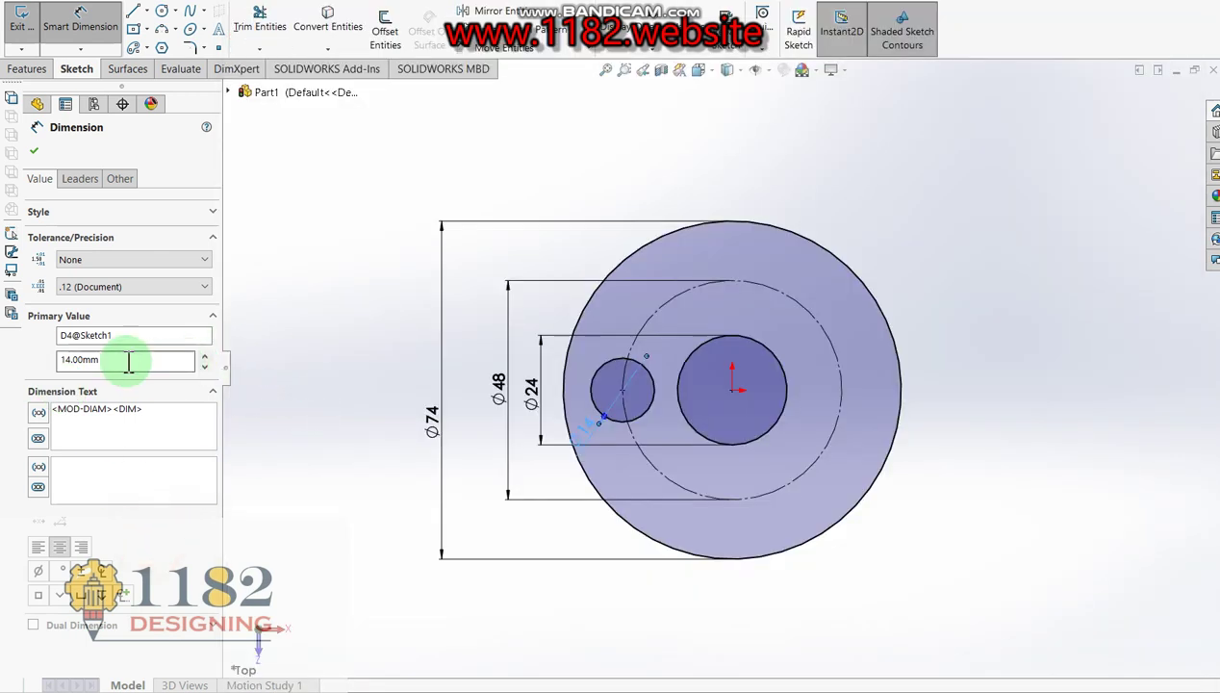
Circular-pattern the Ø14 hole into 3 equally spaced instances around the centre.
{"action": "left_click", "coordinate": [598, 47]}
{"action": "left_click", "coordinate": [572, 75]}
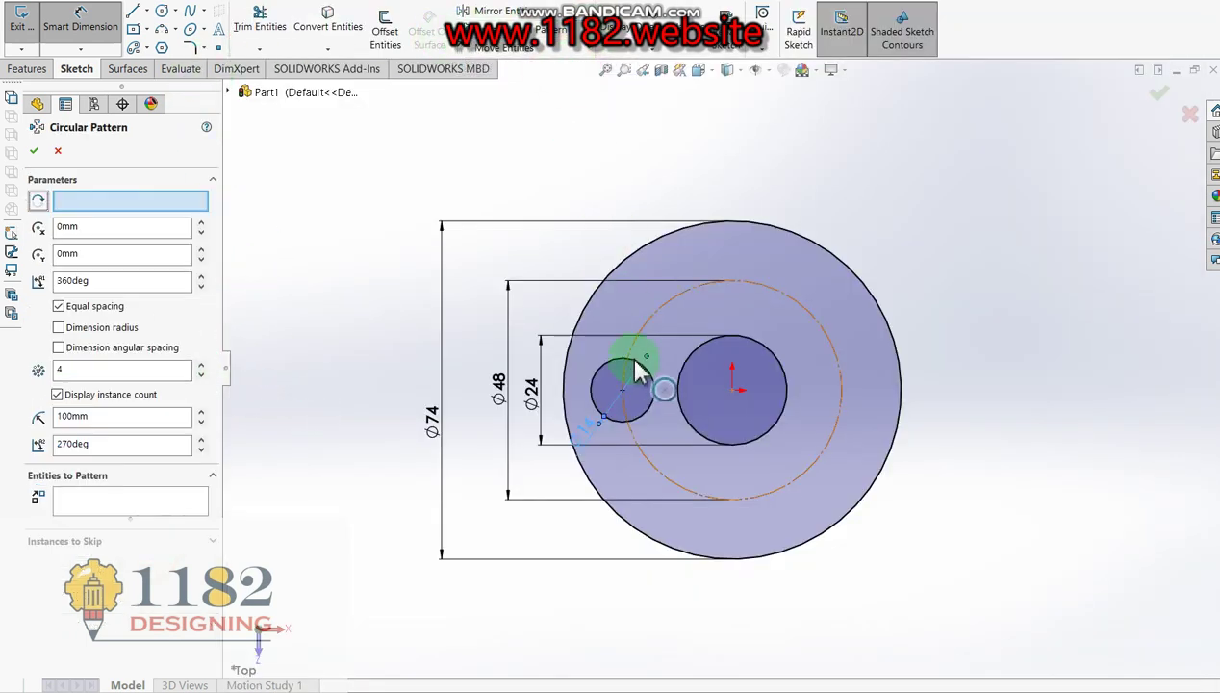
{"action": "left_click", "coordinate": [647, 406]}
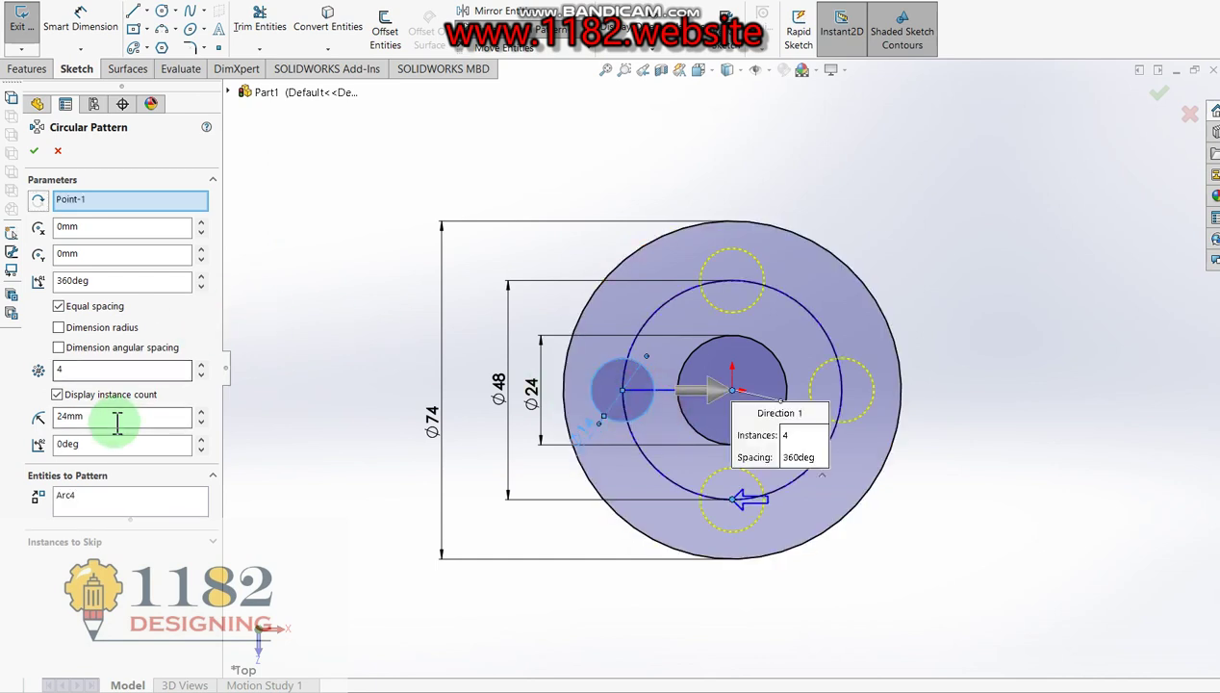
{"action": "left_click", "coordinate": [77, 369]}
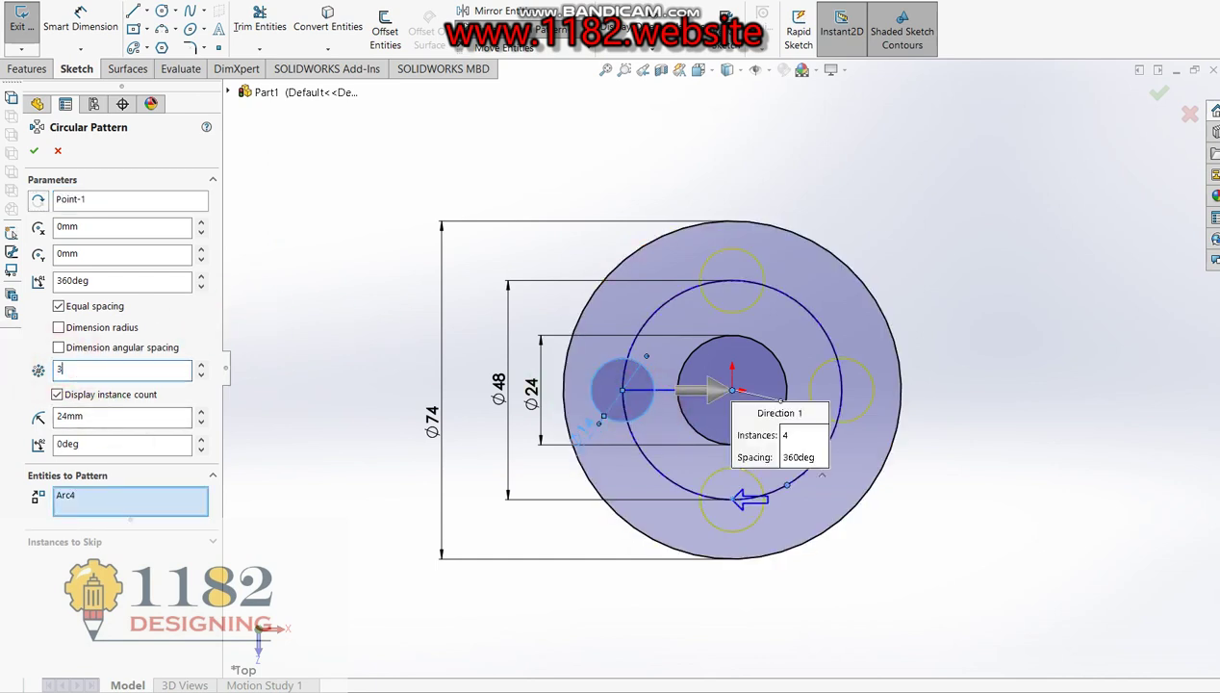
{"action": "type", "text": "3"}
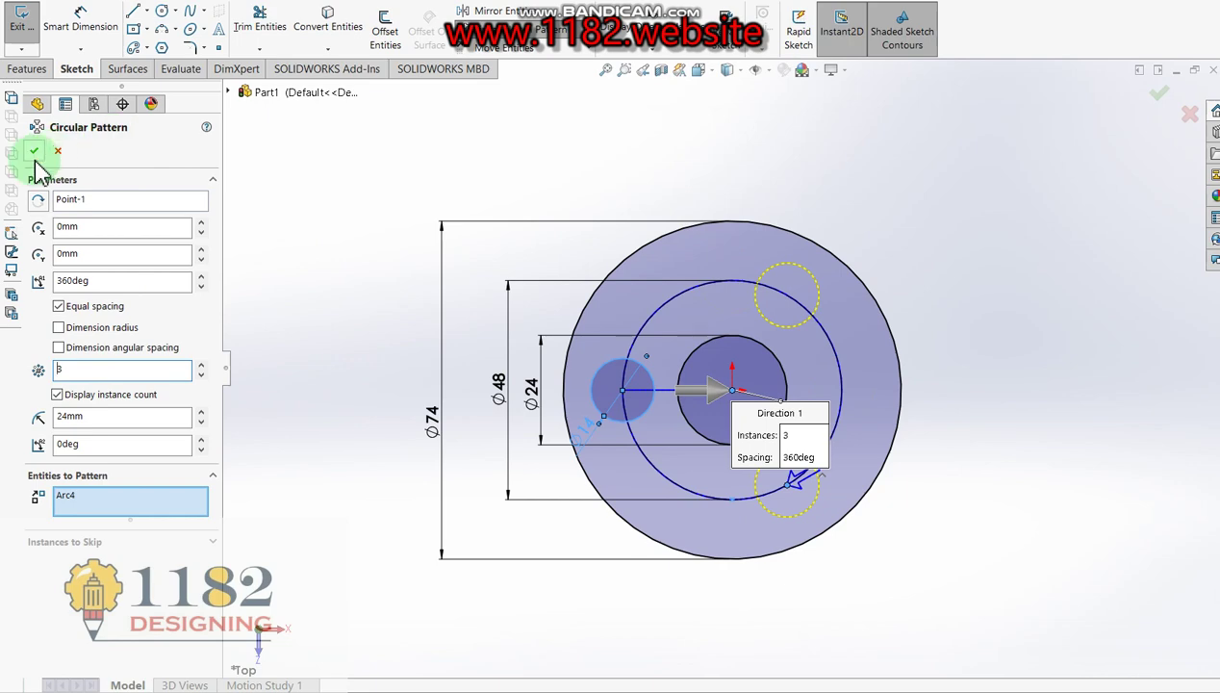
{"action": "left_click", "coordinate": [35, 151]}
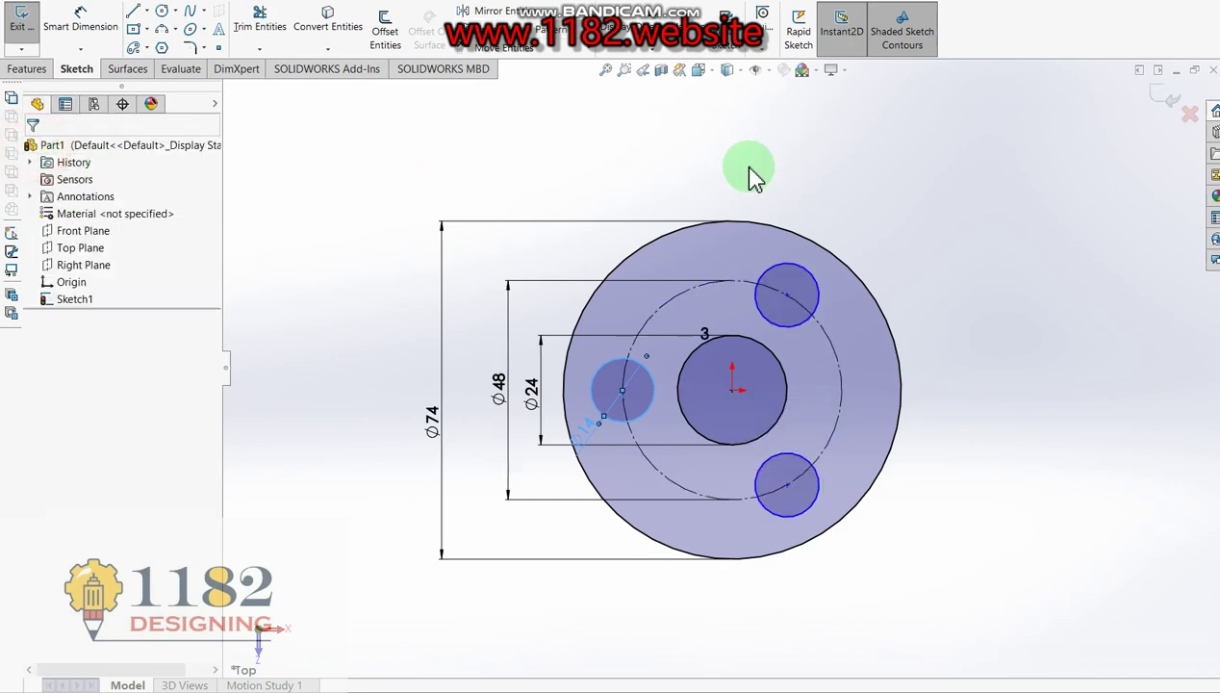
Extrude the sketch 40 mm into Boss-Extrude1.
{"action": "left_click", "coordinate": [1164, 96]}
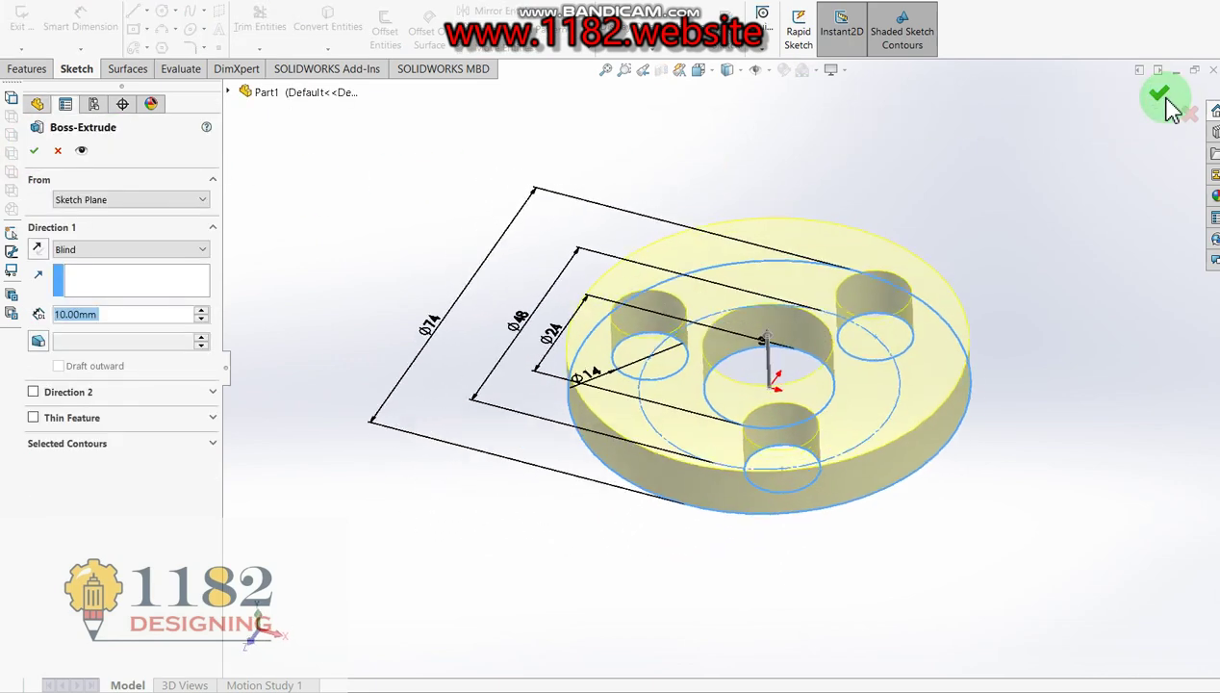
{"action": "type", "text": "40"}
{"action": "key", "text": "Return"}
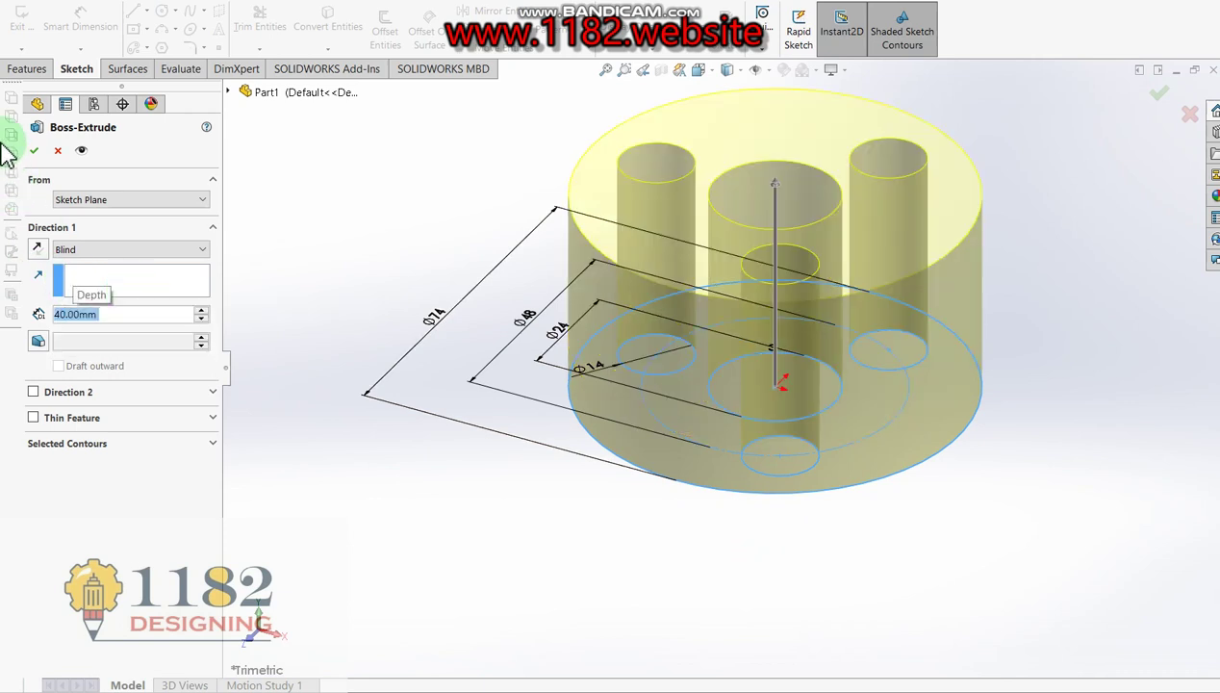
{"action": "left_click", "coordinate": [33, 151]}
Colour the part cyan and apply a plain white scene background.
{"action": "left_click", "coordinate": [423, 327]}
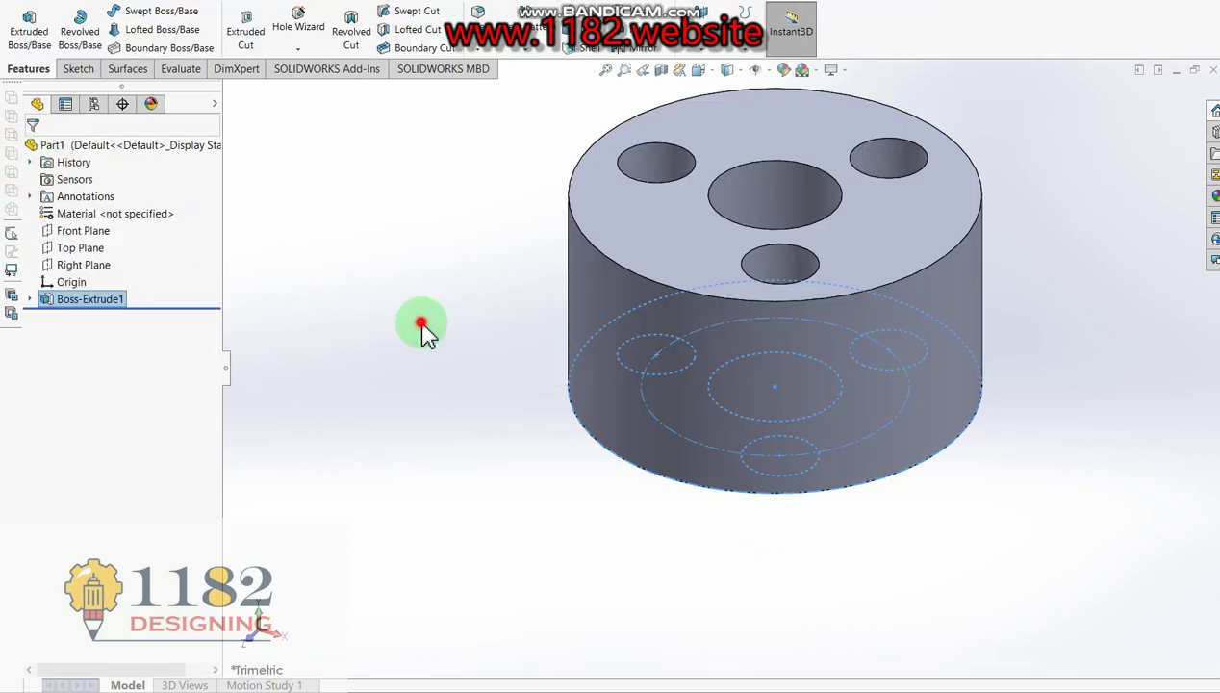
{"action": "scroll", "coordinate": [734, 255], "scroll_direction": "down", "scroll_amount": 2}
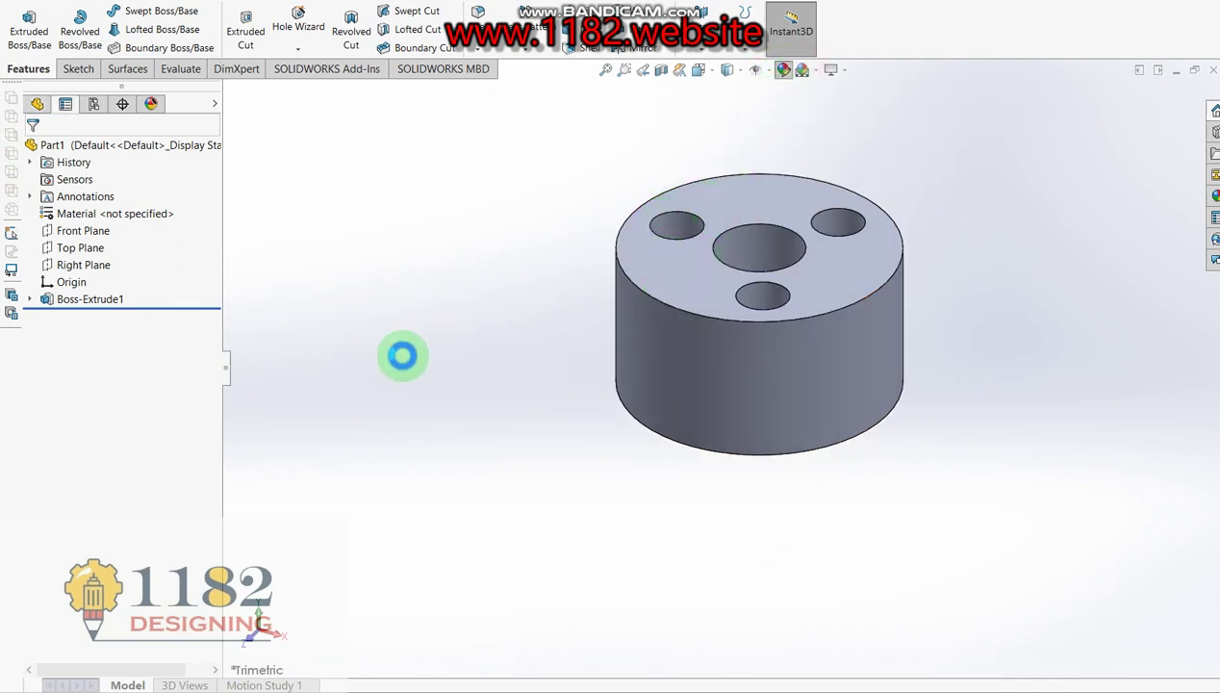
{"action": "right_click_drag", "start_coordinate": [435, 332], "coordinate": [409, 354]}
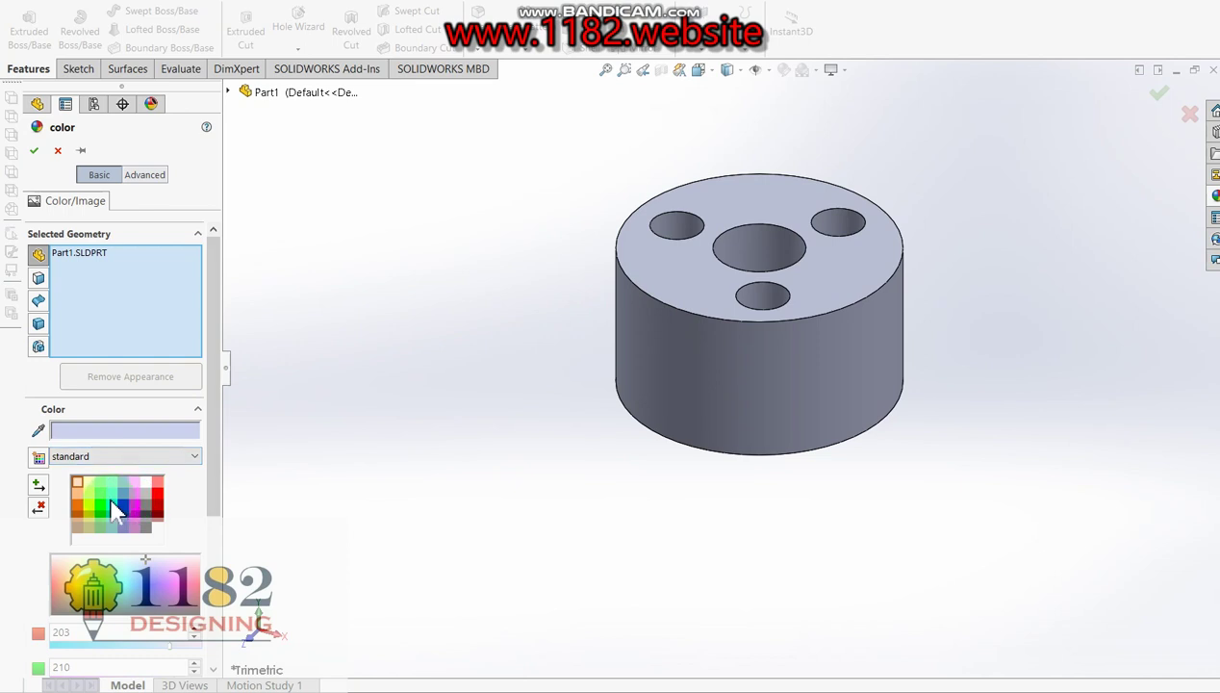
{"action": "left_click", "coordinate": [111, 506]}
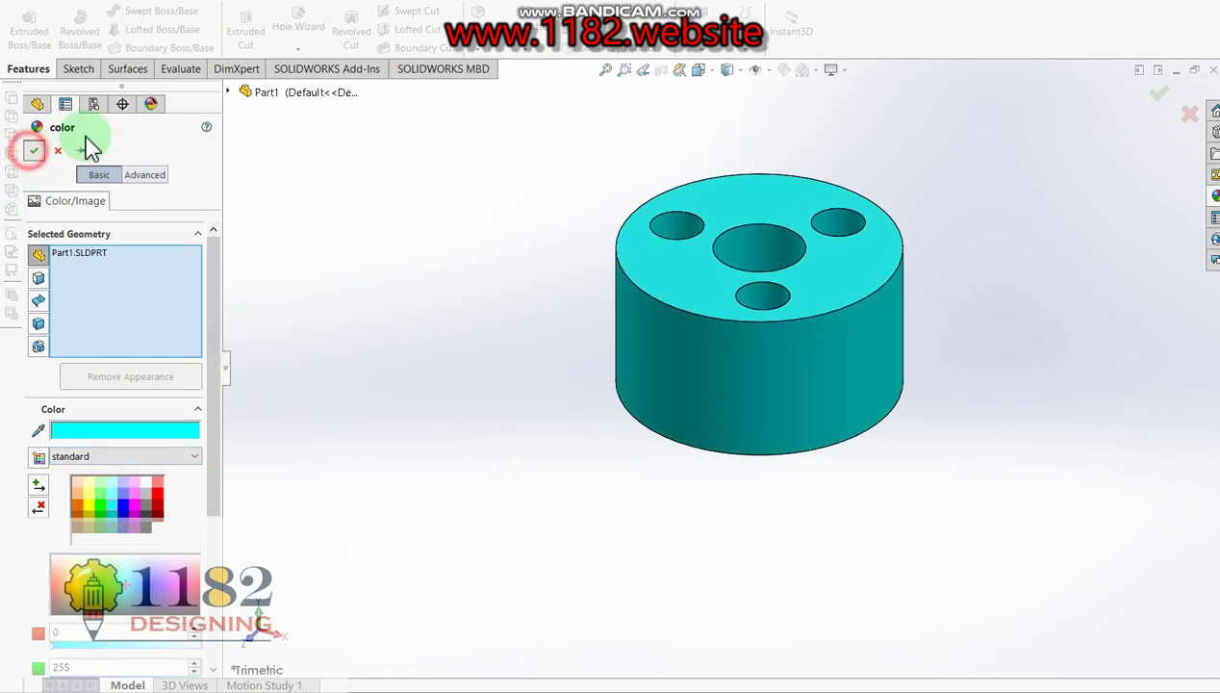
{"action": "left_click", "coordinate": [33, 152]}
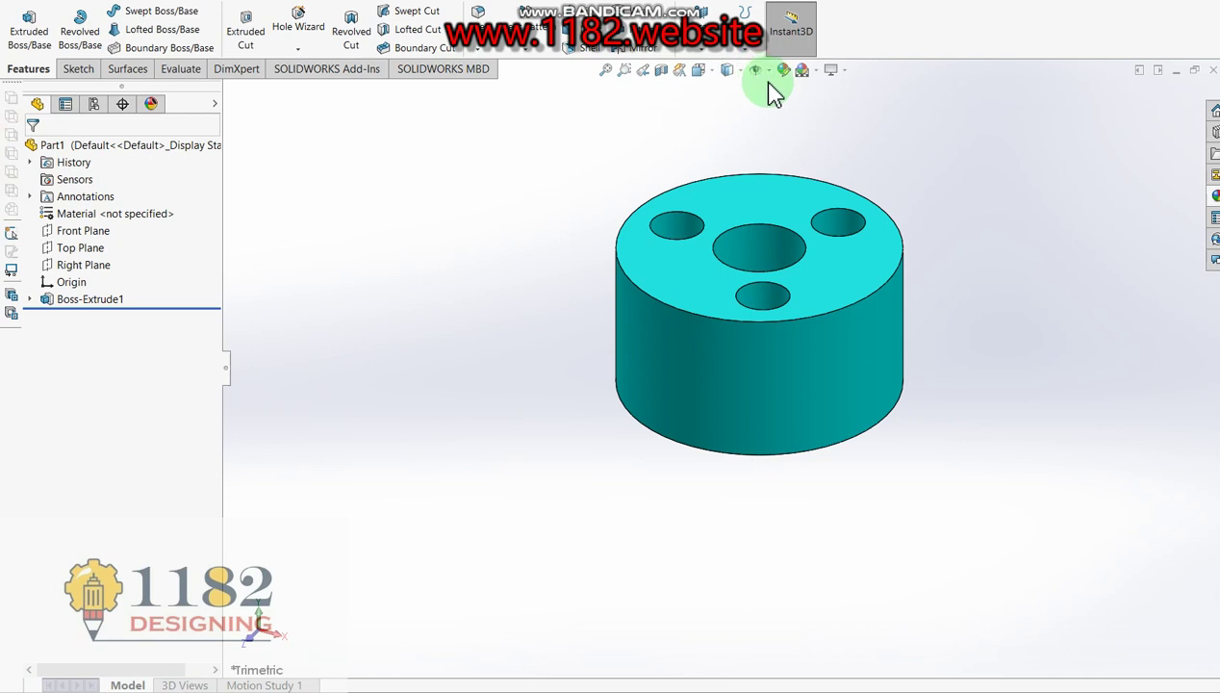
{"action": "left_click", "coordinate": [821, 77]}
{"action": "left_click", "coordinate": [829, 108]}
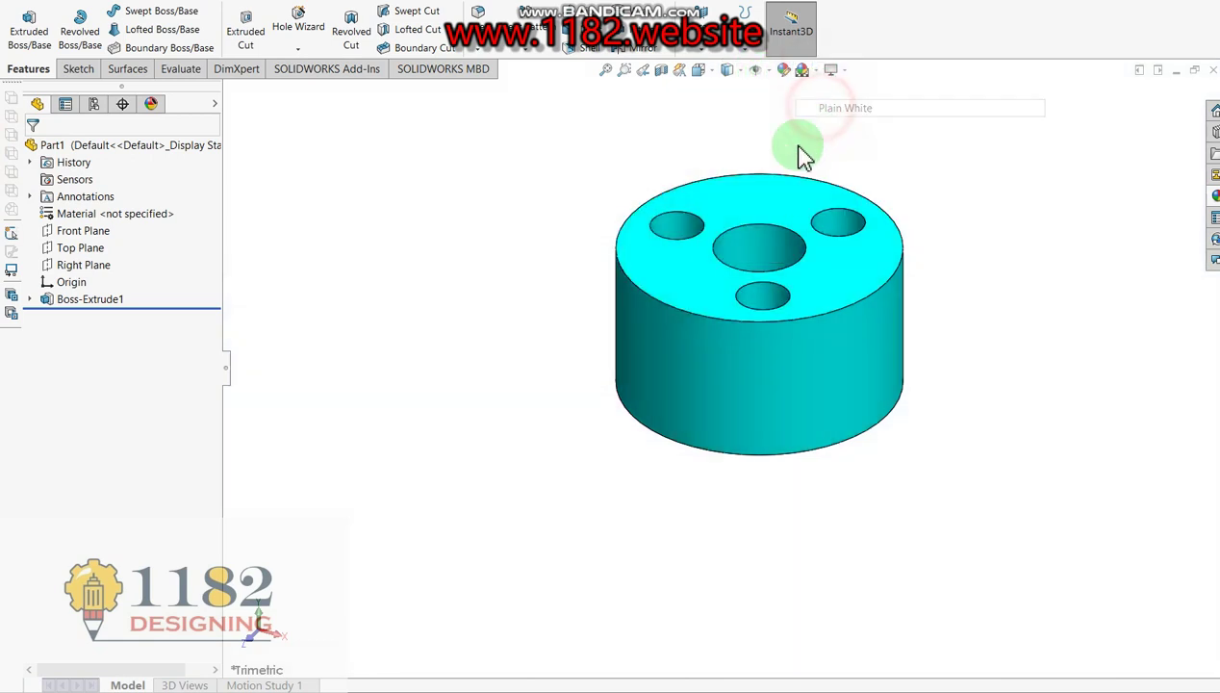
Open a new sketch on the Top Plane and bring up the Tutorial-54 drawing.
{"action": "left_click", "coordinate": [84, 231]}
{"action": "left_click", "coordinate": [96, 249]}
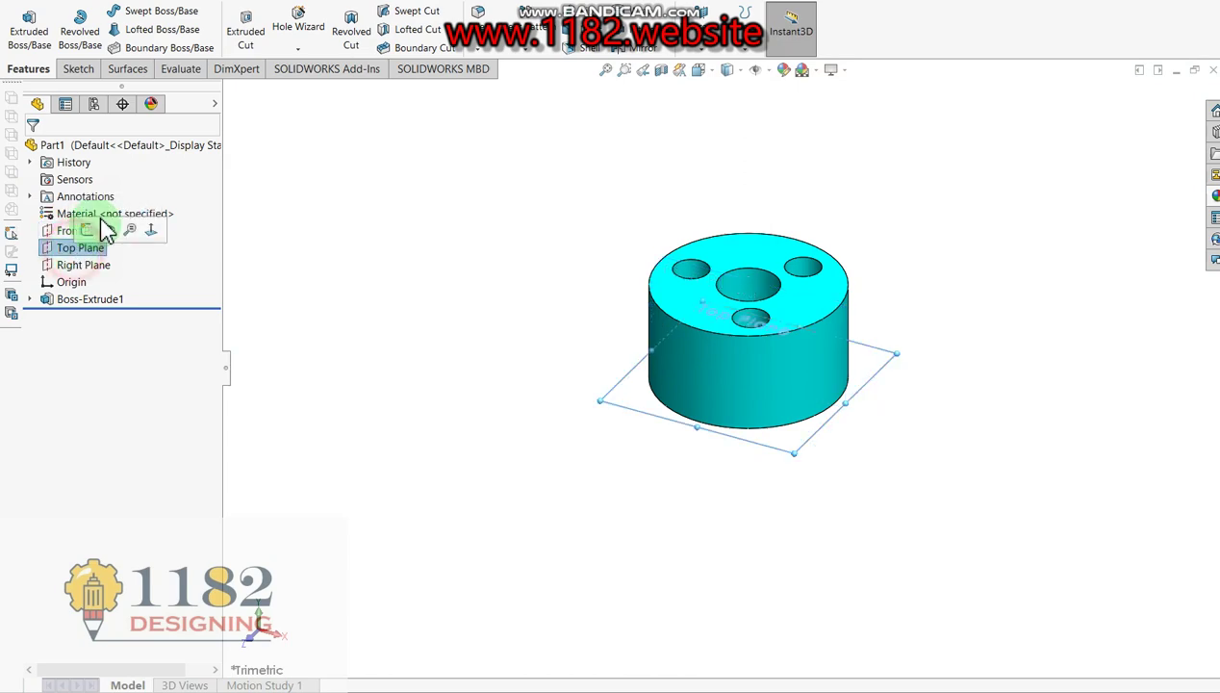
{"action": "left_click", "coordinate": [27, 17]}
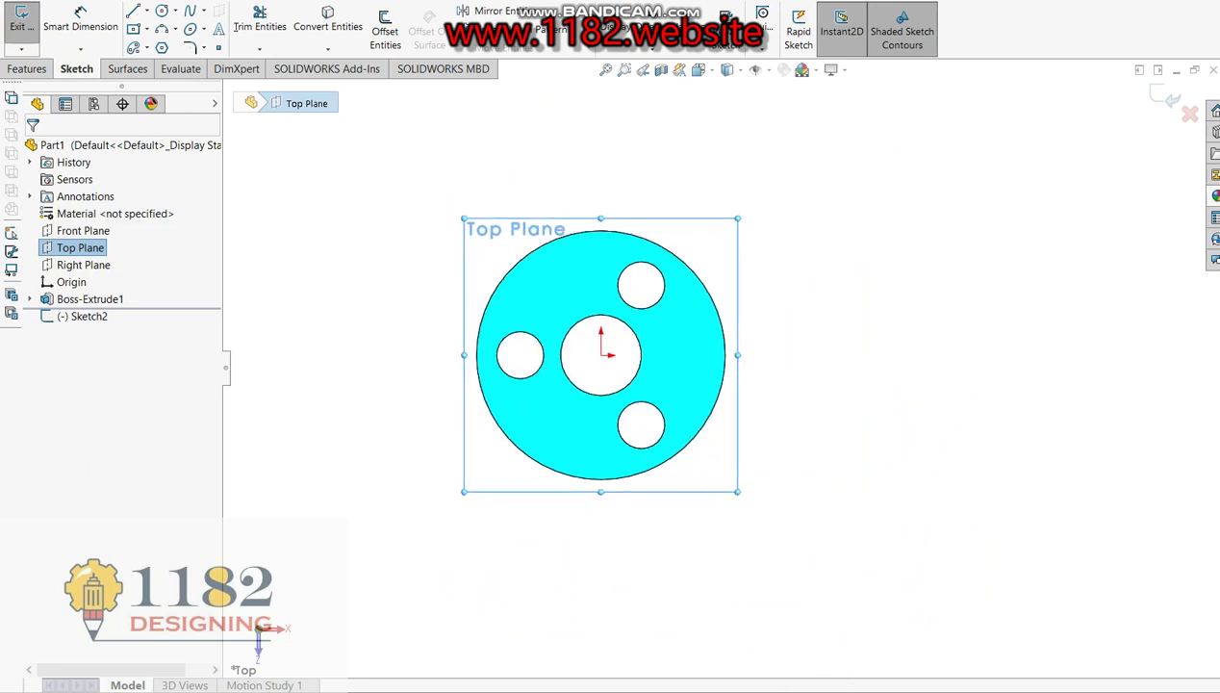
{"action": "left_click", "coordinate": [855, 647]}
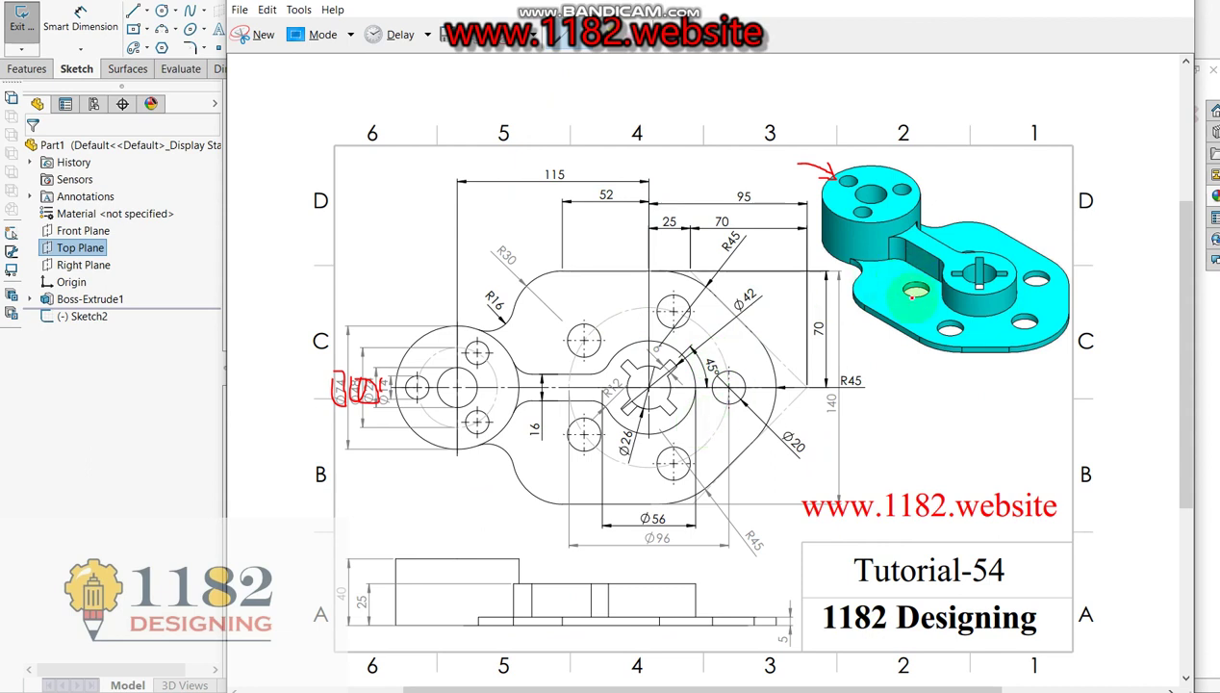
Mark the rib on the reference drawing's 3D view, then return to Sketch2.
{"action": "left_click_drag", "start_coordinate": [917, 339], "coordinate": [943, 314]}
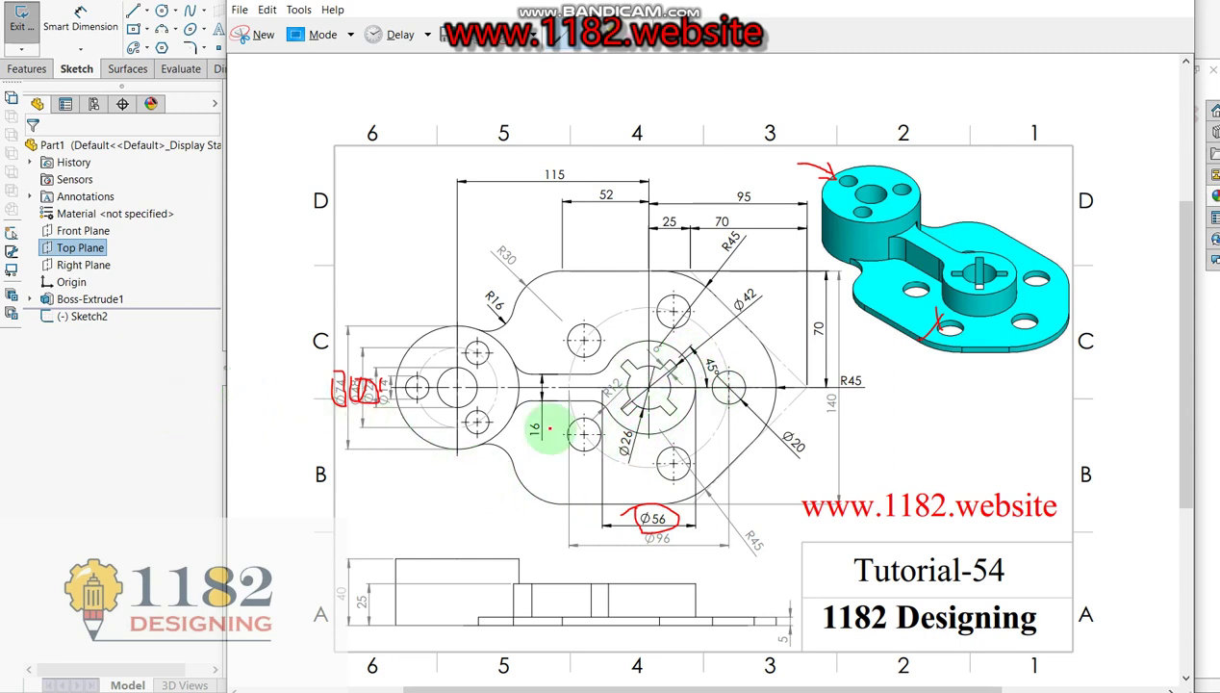
{"action": "left_click", "coordinate": [135, 427]}
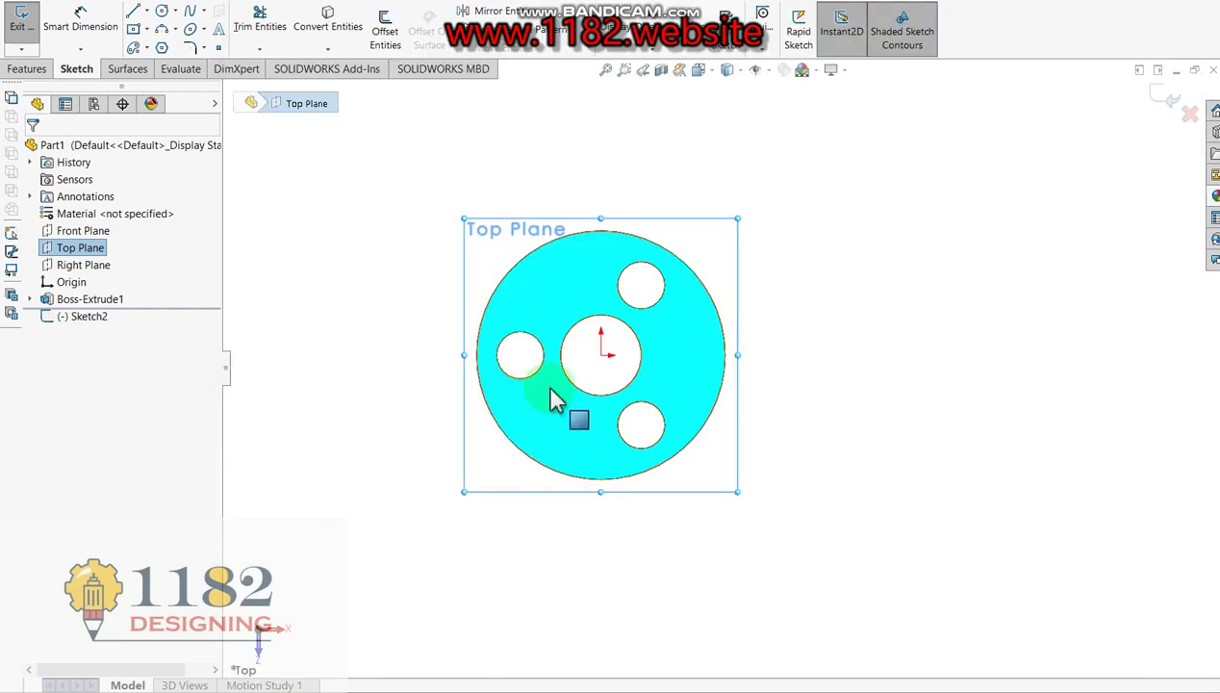
Draw a Ø56 mm circle right of the boss, its centre 115 mm from the origin.
{"action": "left_click", "coordinate": [162, 11]}
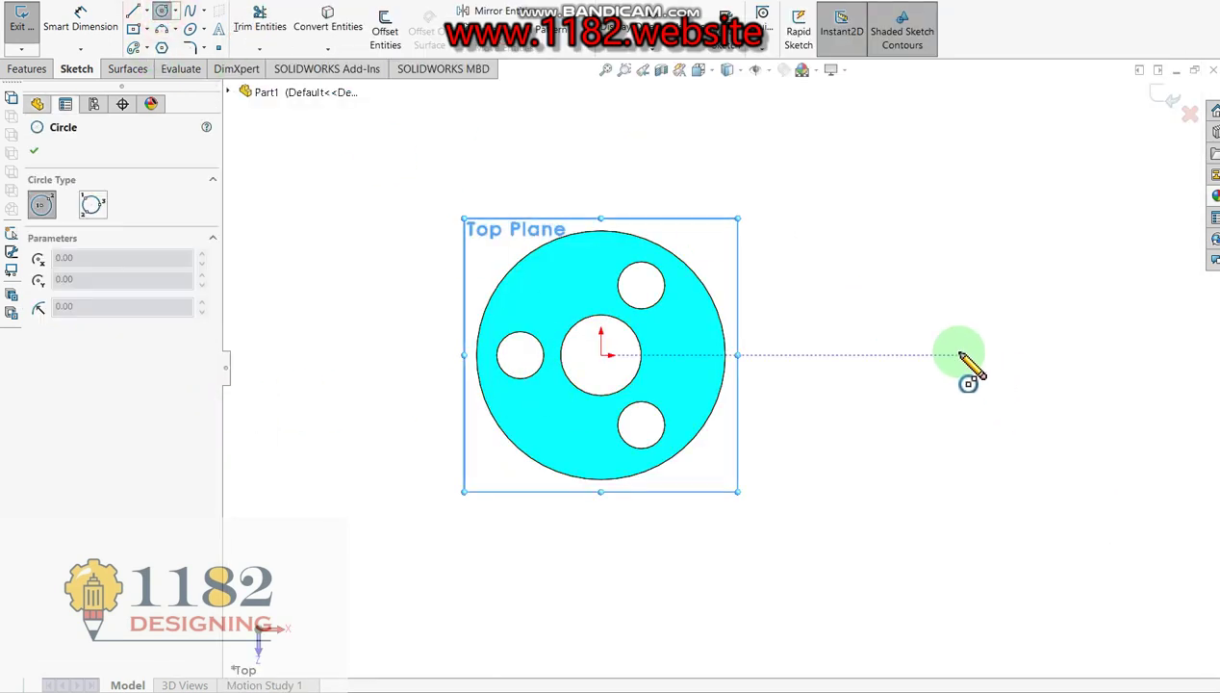
{"action": "left_click", "coordinate": [991, 356]}
{"action": "left_click", "coordinate": [1002, 394]}
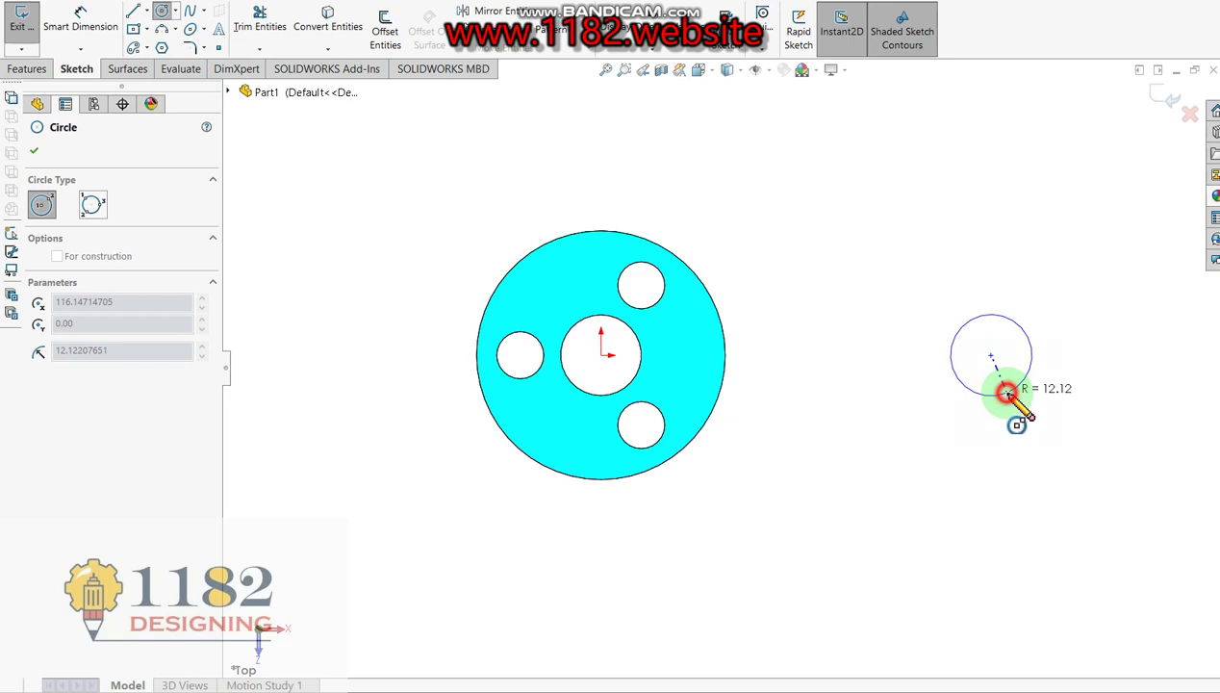
{"action": "left_click", "coordinate": [69, 29]}
{"action": "left_click", "coordinate": [991, 359]}
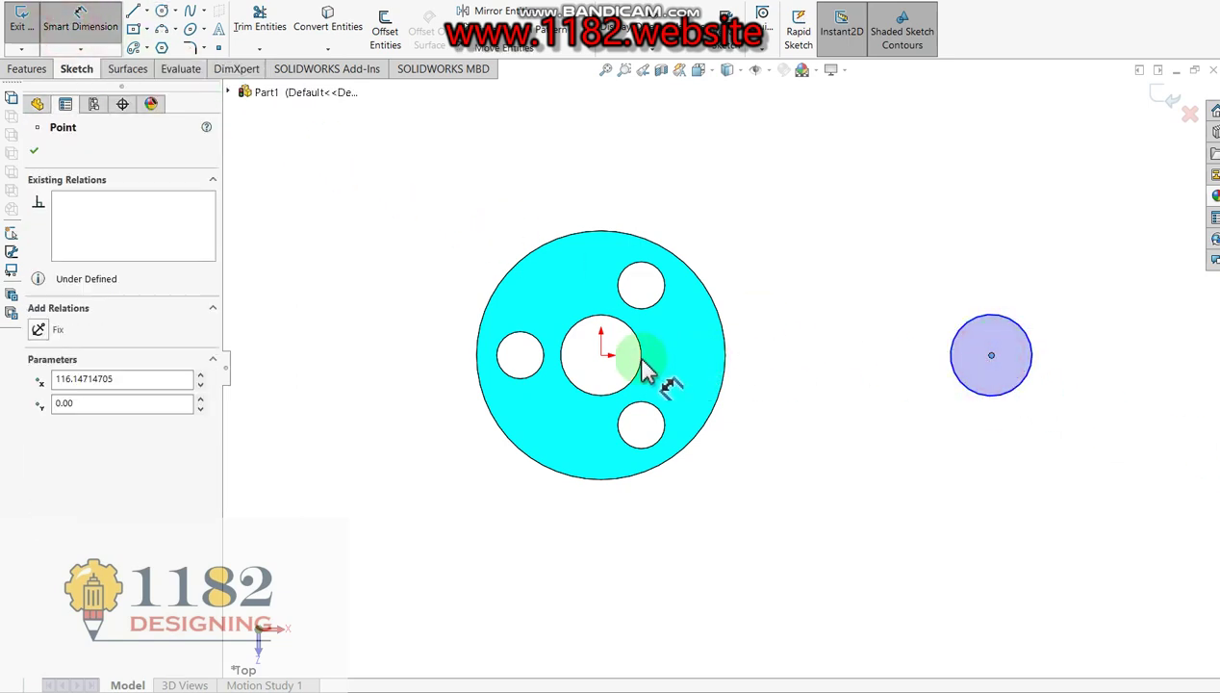
{"action": "left_click", "coordinate": [603, 366]}
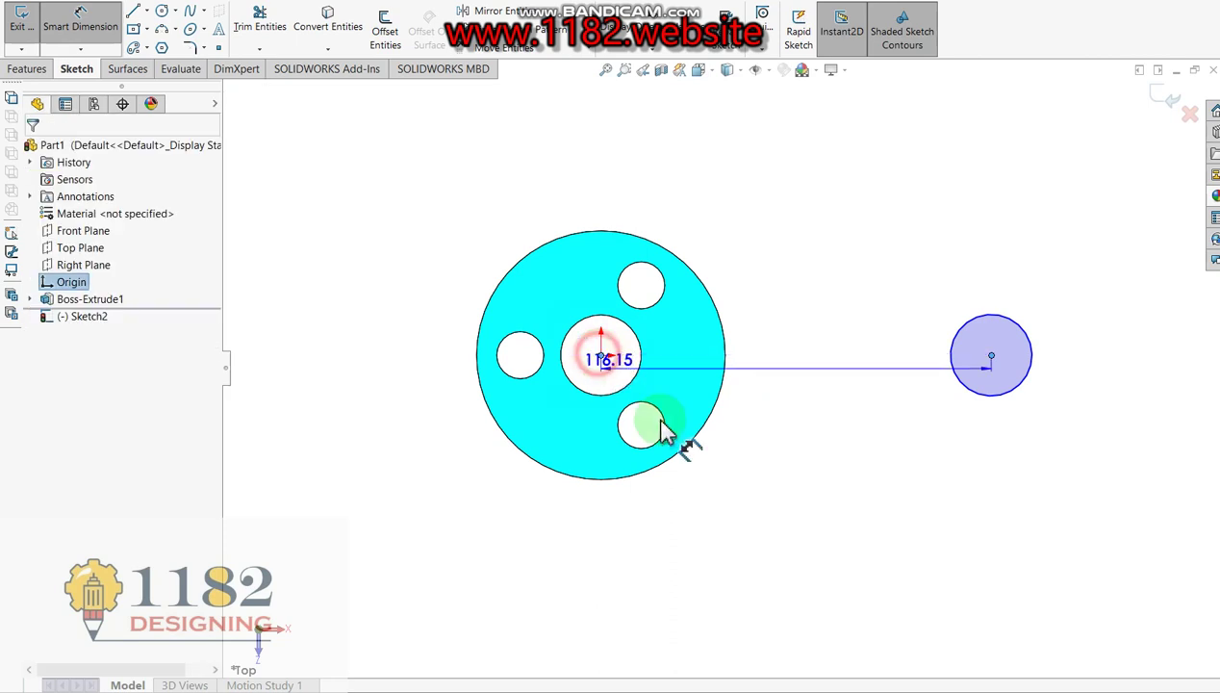
{"action": "left_click", "coordinate": [762, 547]}
{"action": "type", "text": "1"}
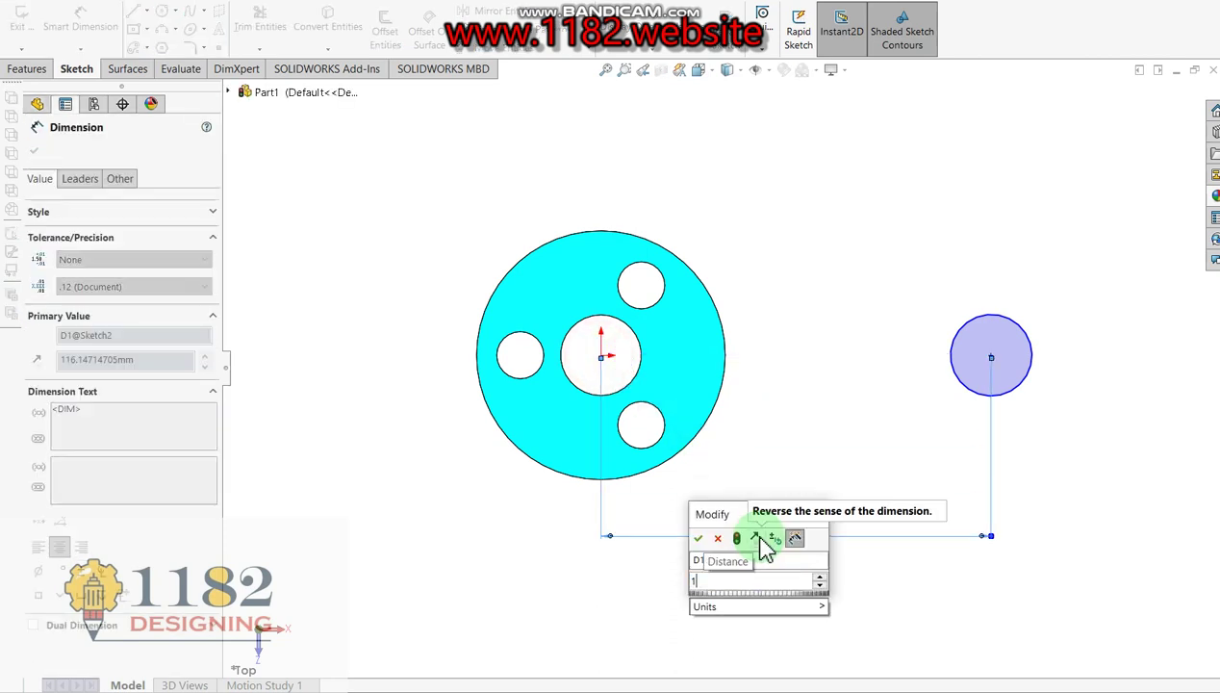
{"action": "key", "text": "Return"}
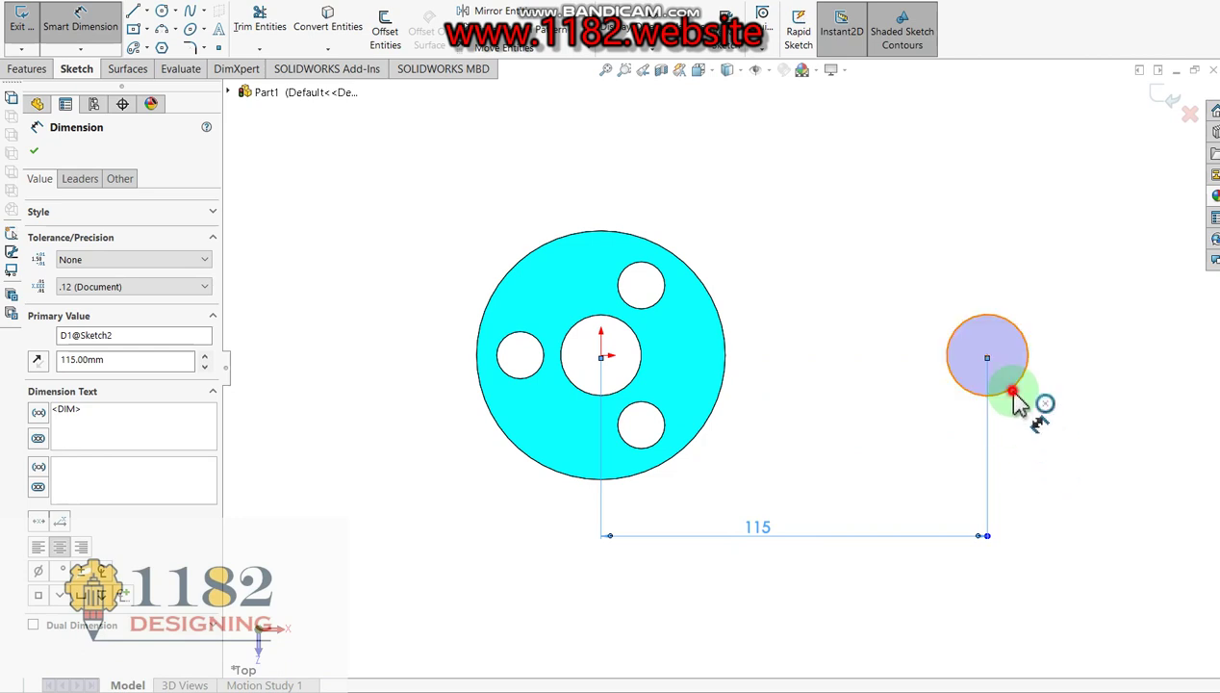
{"action": "left_click", "coordinate": [1013, 393]}
{"action": "left_click", "coordinate": [1021, 510]}
{"action": "type", "text": "56"}
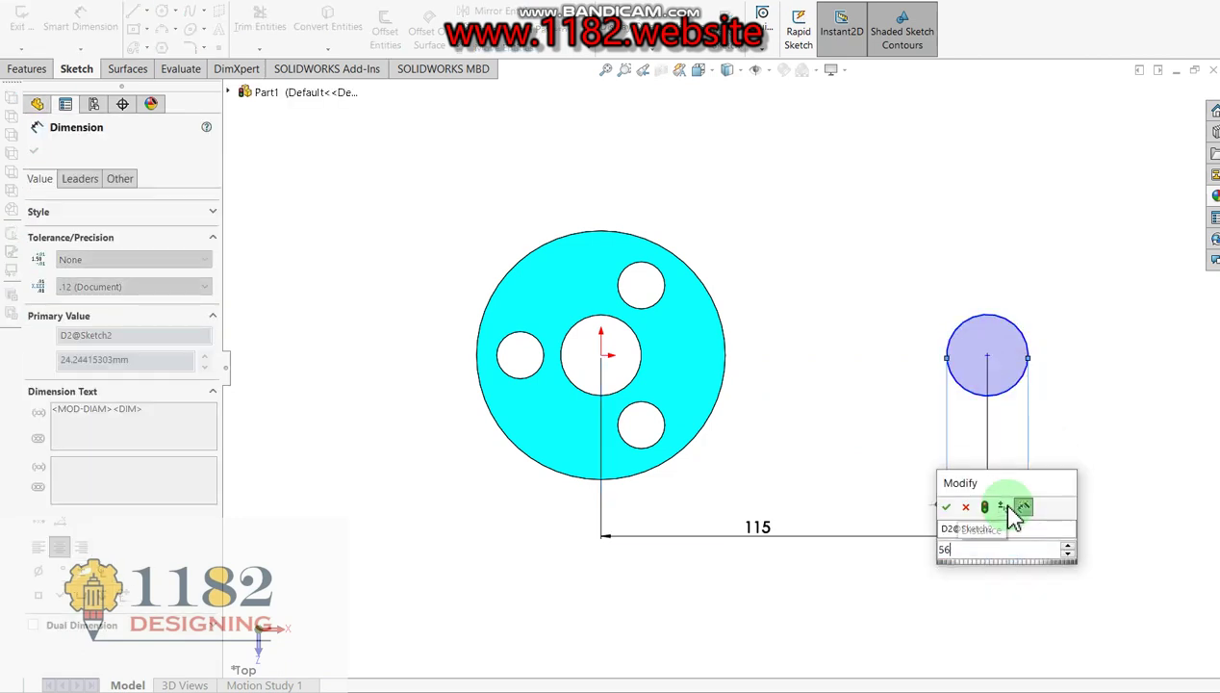
{"action": "key", "text": "Return"}
{"action": "key", "text": "Escape"}
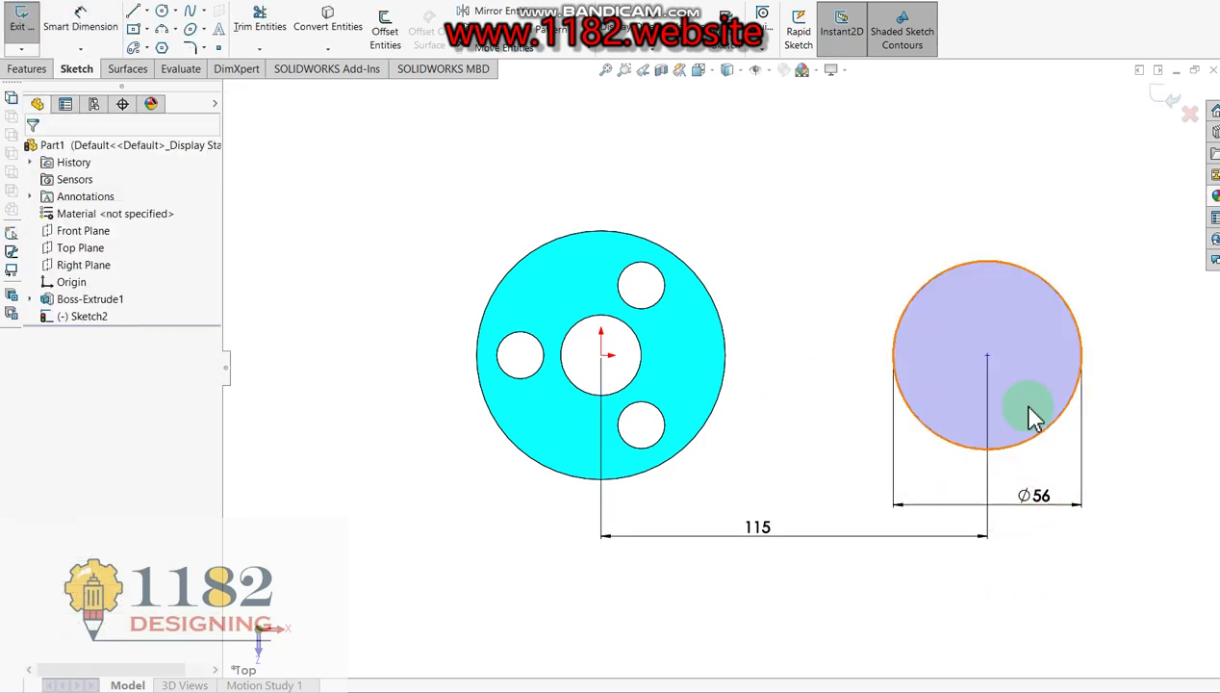
Add a Horizontal relation between the circle's centre and the origin.
{"action": "left_click", "coordinate": [986, 356]}
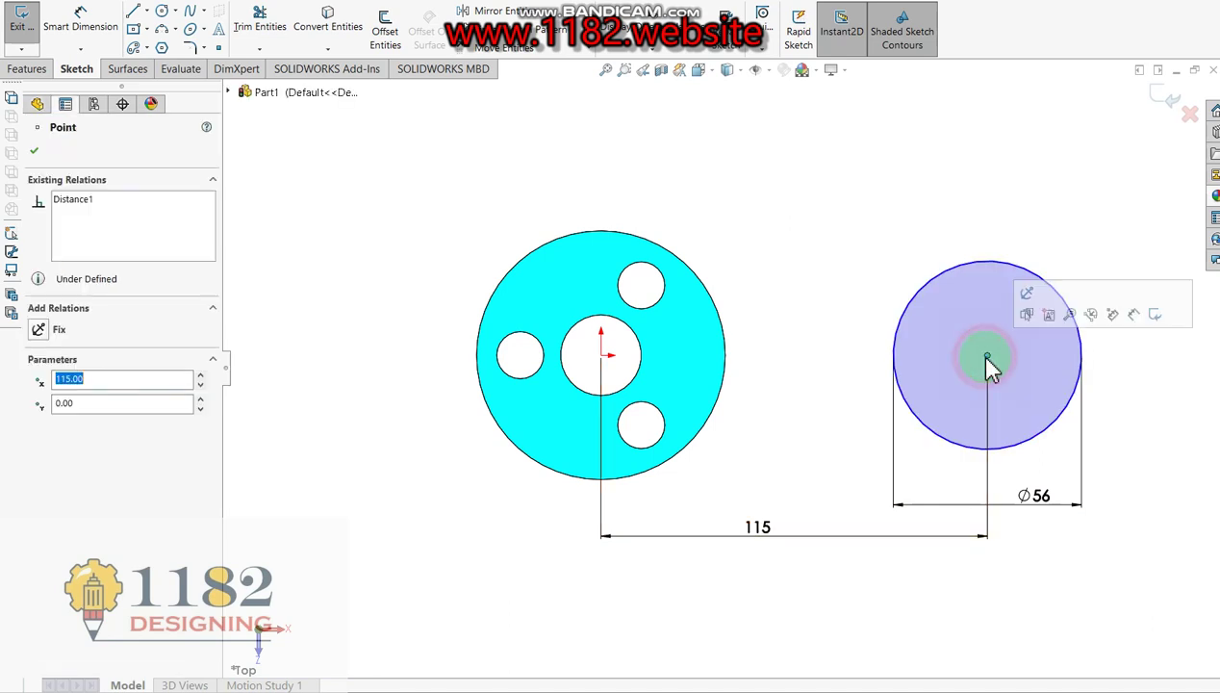
{"action": "left_click", "coordinate": [603, 358], "text": "ctrl"}
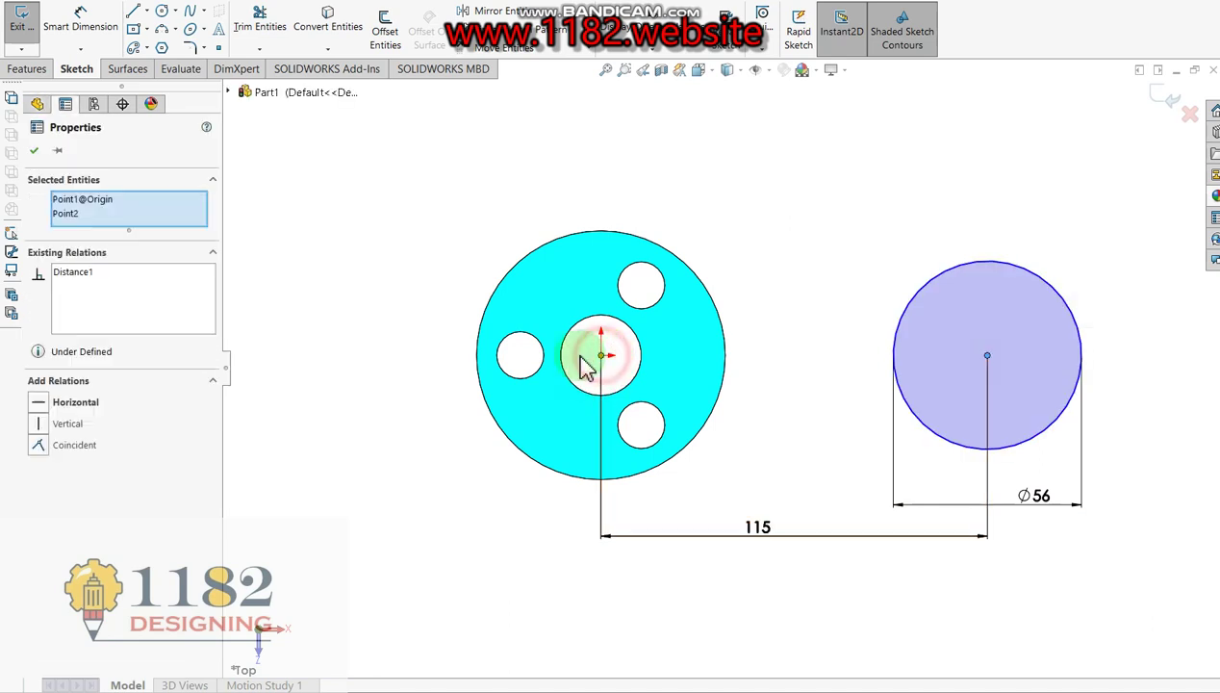
{"action": "left_click", "coordinate": [43, 408]}
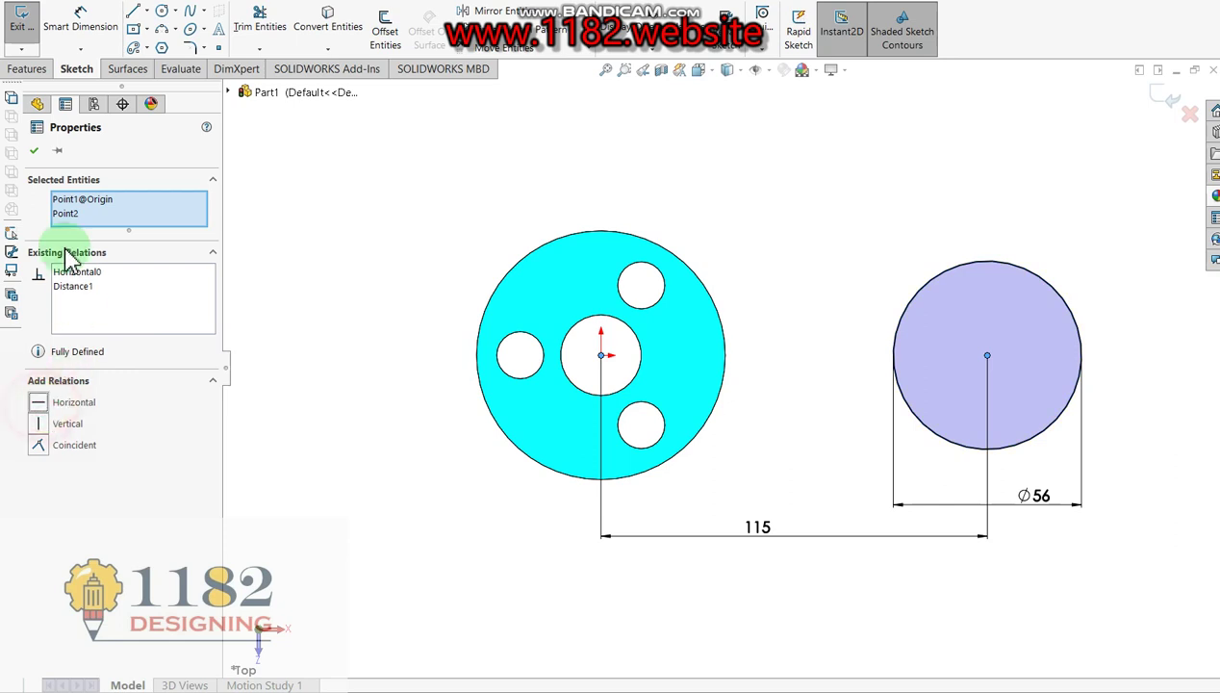
{"action": "left_click", "coordinate": [34, 150]}
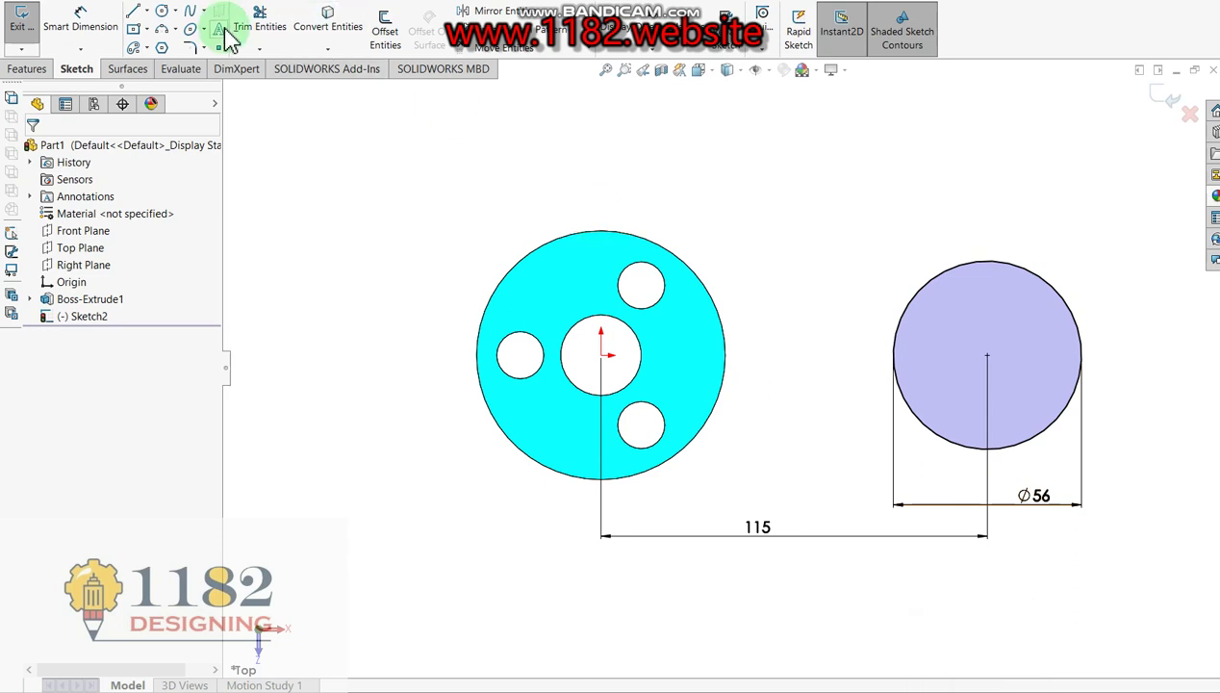
Draw two concentric circles at the Ø56 circle's centre.
{"action": "left_click", "coordinate": [1004, 360]}
{"action": "left_click", "coordinate": [1001, 376]}
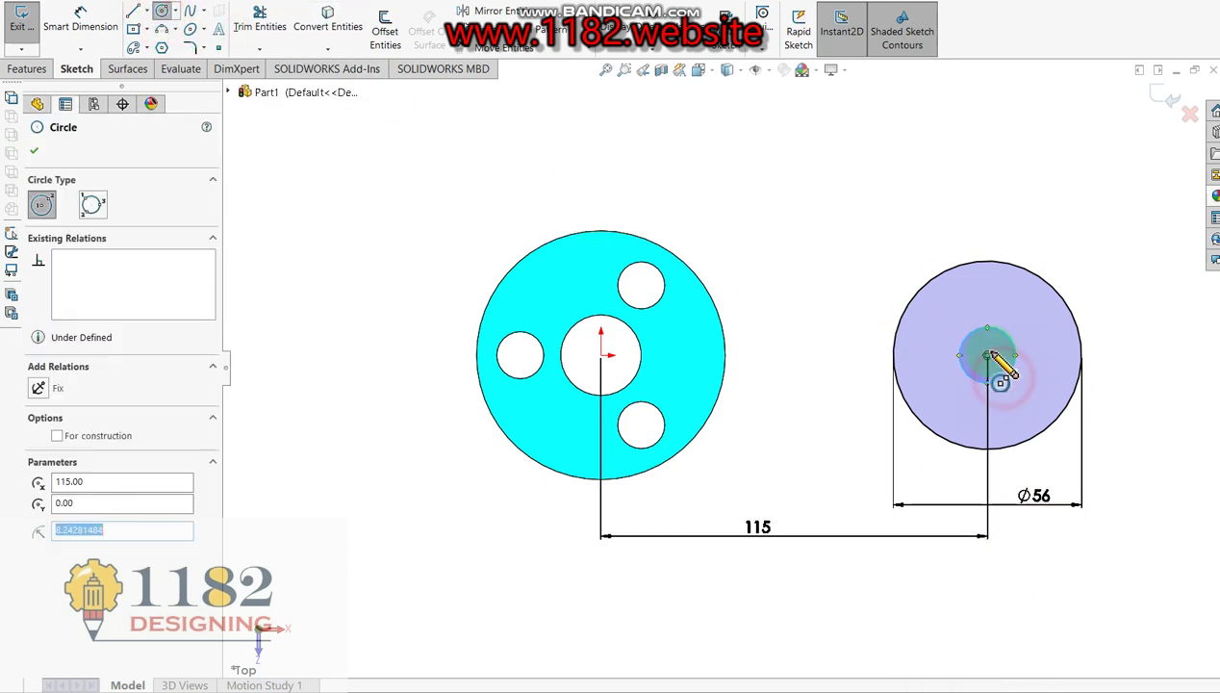
{"action": "left_click", "coordinate": [989, 356]}
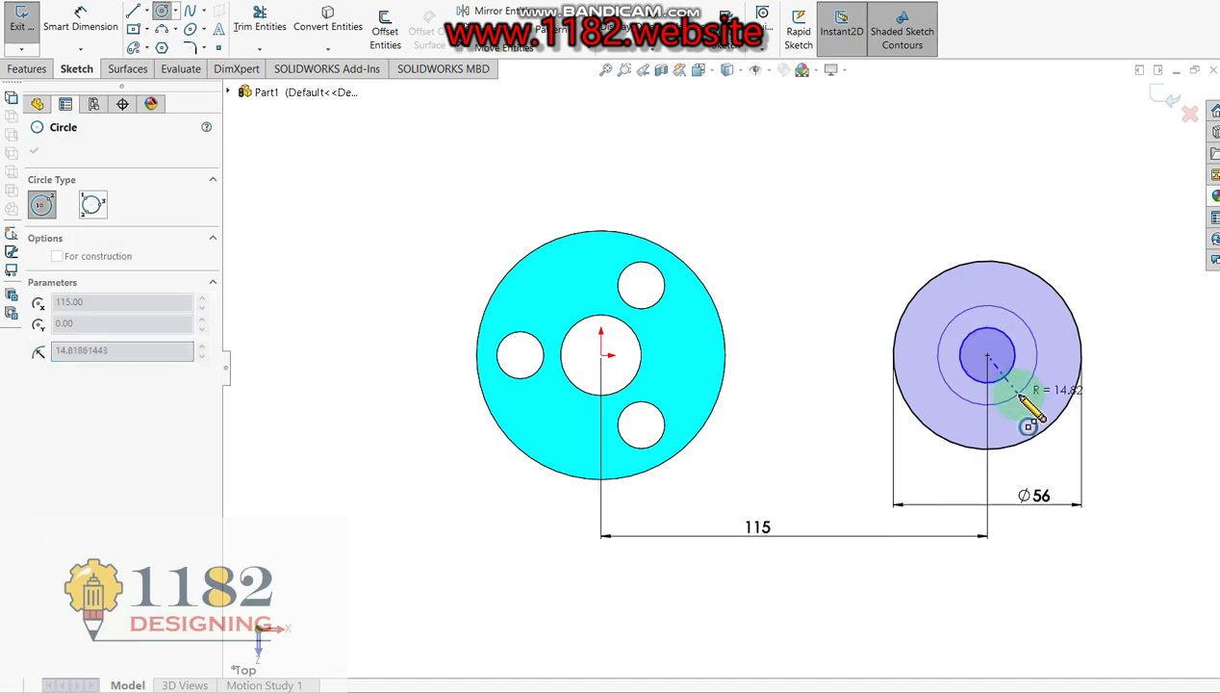
{"action": "left_click", "coordinate": [1037, 375]}
{"action": "key", "text": "Escape"}
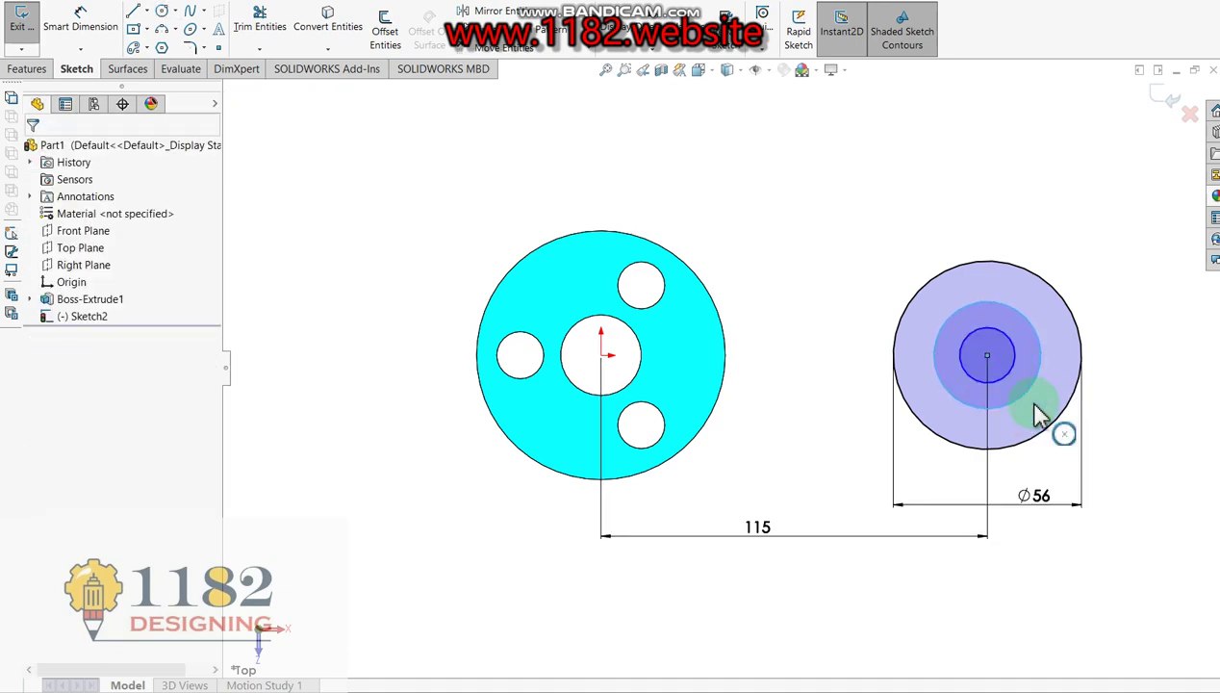
{"action": "key", "text": "alt+Tab"}
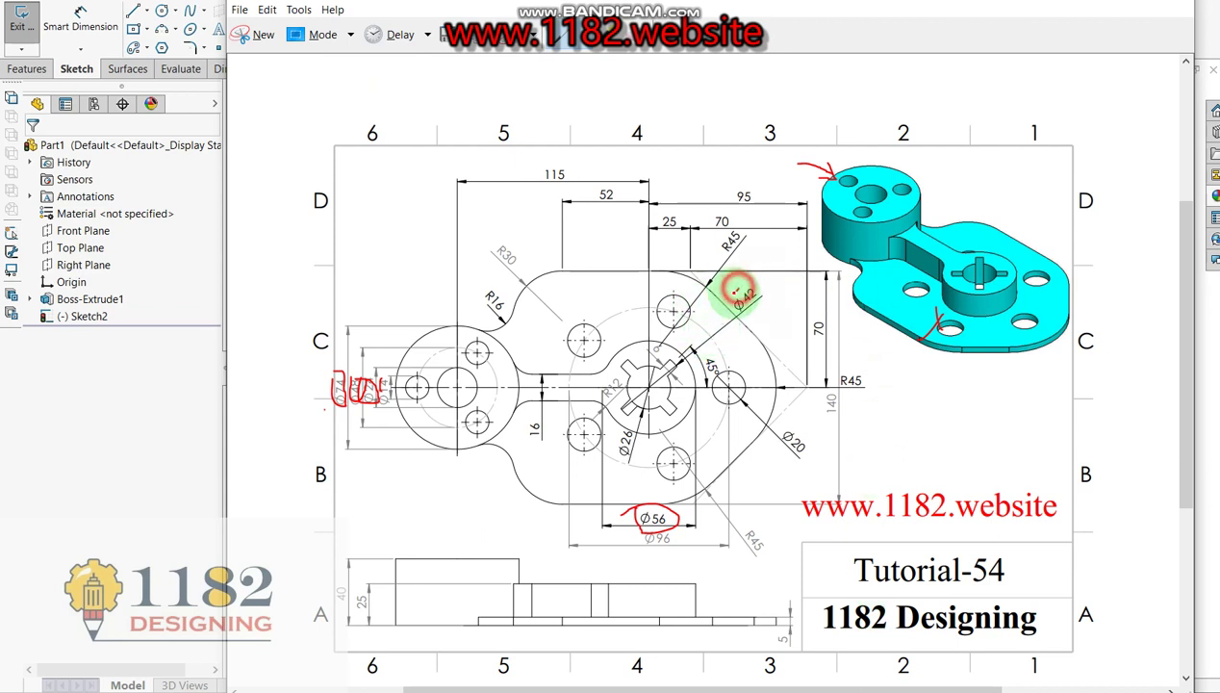
Circle the Ø42 and Ø26 dimensions on the reference drawing, then close it.
{"action": "left_click_drag", "start_coordinate": [737, 288], "coordinate": [717, 327]}
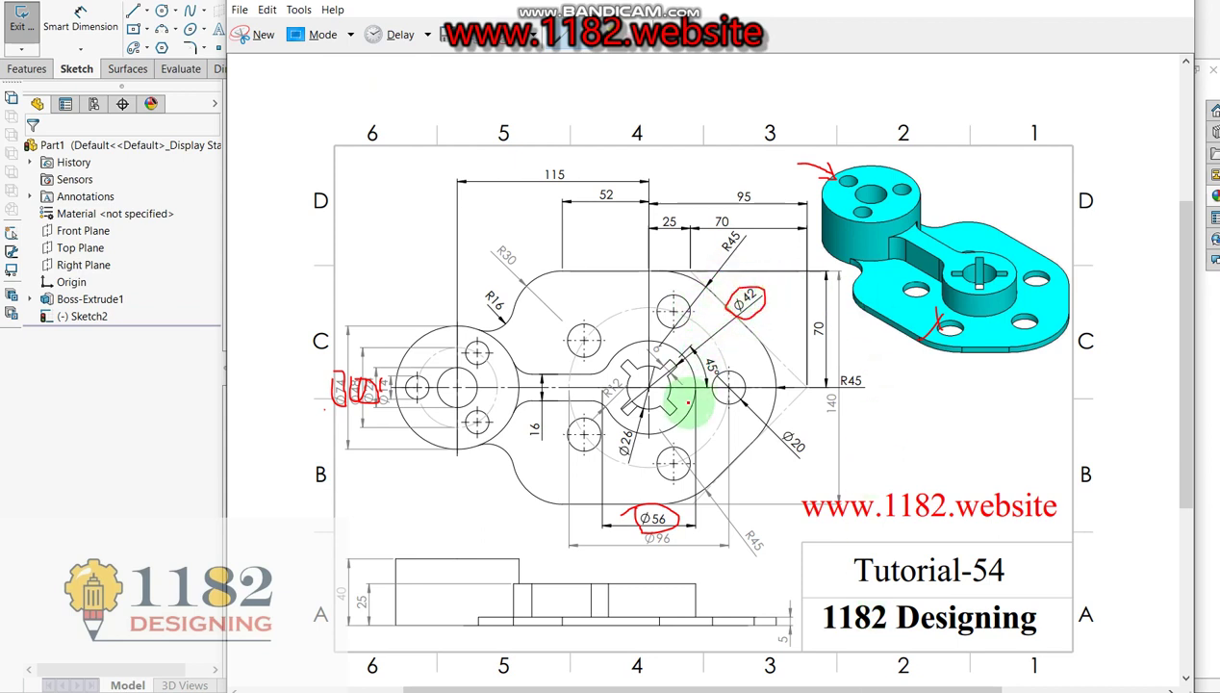
{"action": "left_click_drag", "start_coordinate": [620, 451], "coordinate": [597, 428]}
{"action": "left_click", "coordinate": [190, 443]}
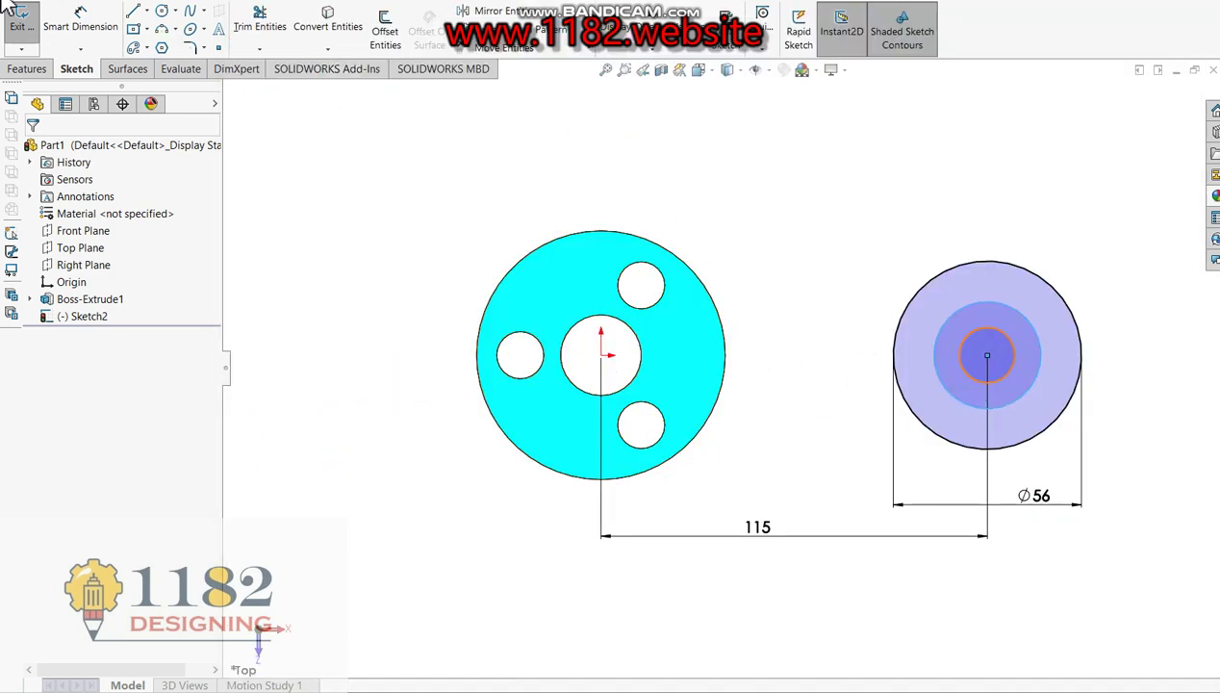
Dimension the two concentric circles to Ø42 and Ø26 mm.
{"action": "left_click", "coordinate": [81, 21]}
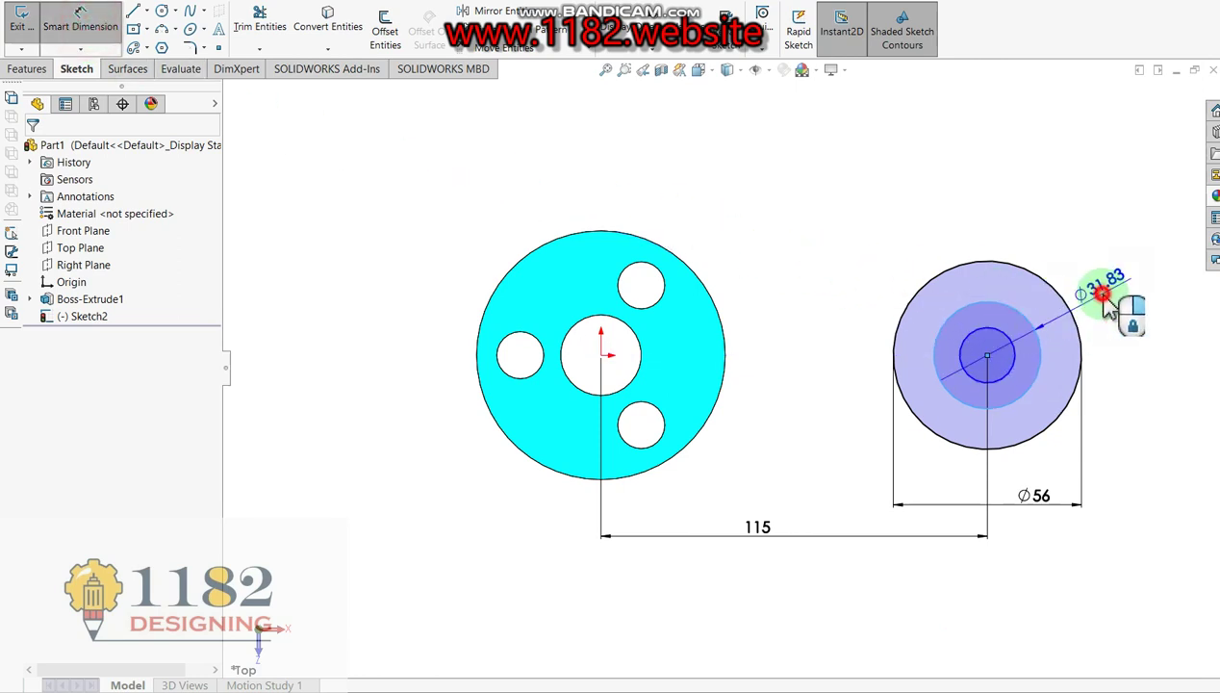
{"action": "left_click", "coordinate": [1107, 304]}
{"action": "type", "text": "42"}
{"action": "key", "text": "Return"}
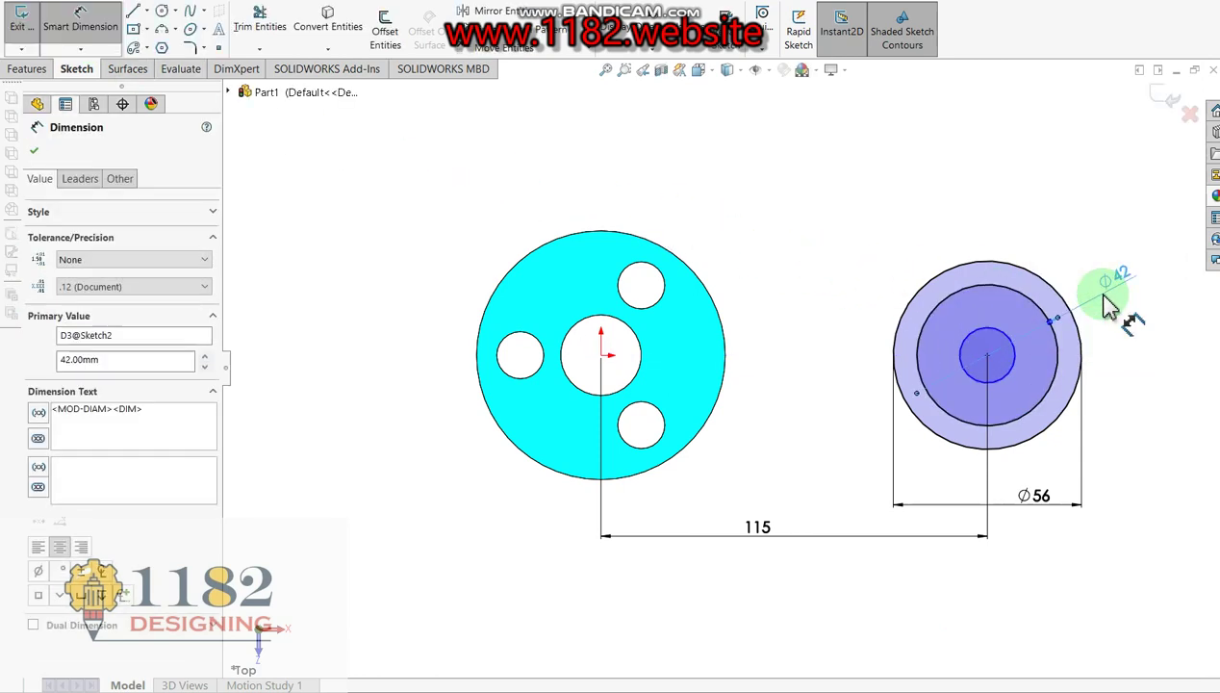
{"action": "left_click", "coordinate": [1010, 385]}
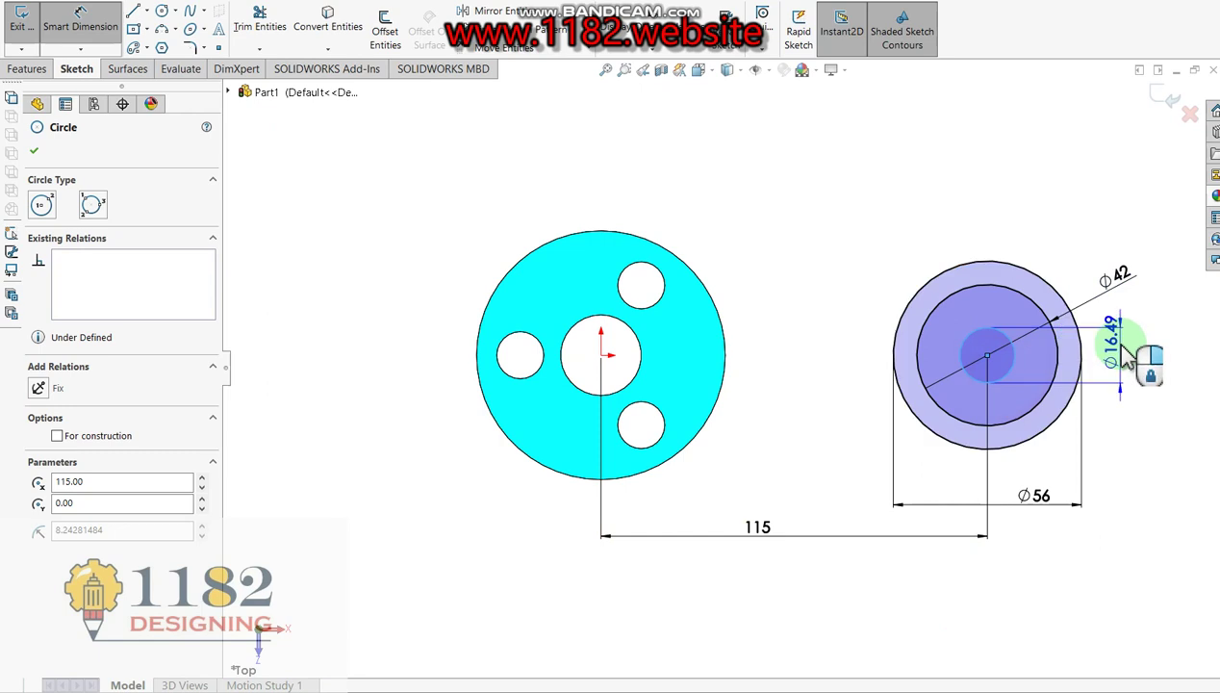
{"action": "left_click", "coordinate": [1121, 409]}
{"action": "type", "text": "26"}
{"action": "key", "text": "Return"}
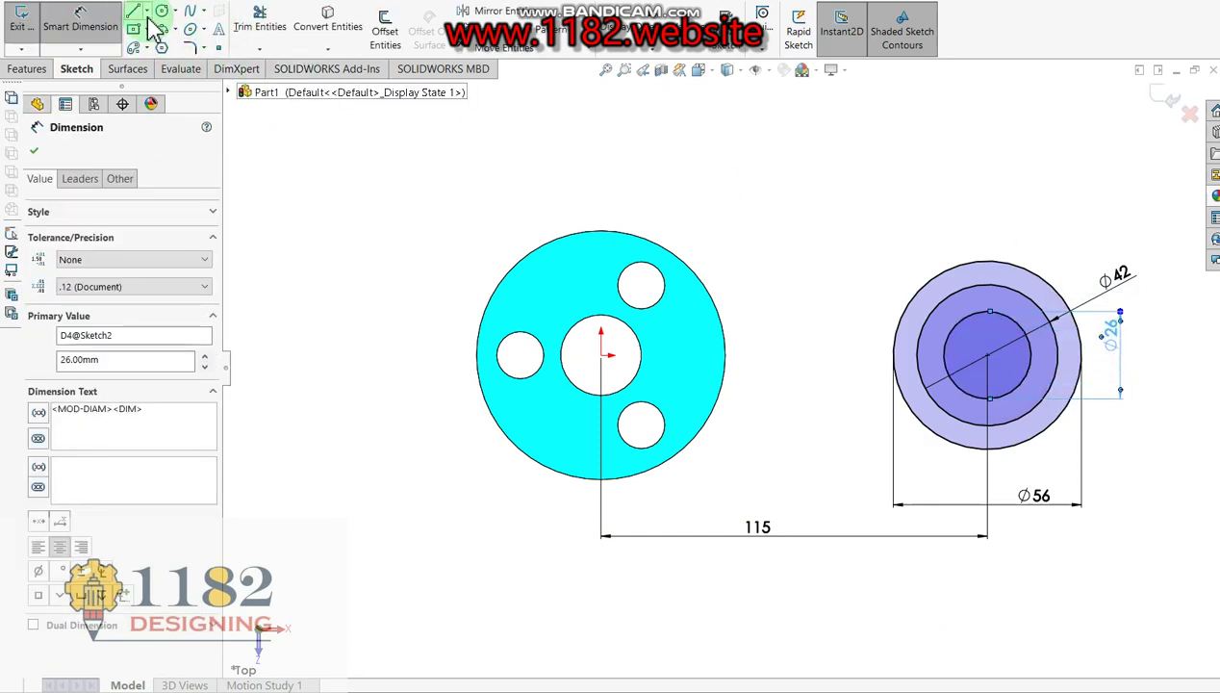
Draw a horizontal and a diagonal centerline from the circles' centre.
{"action": "left_click", "coordinate": [146, 12]}
{"action": "left_click", "coordinate": [164, 39]}
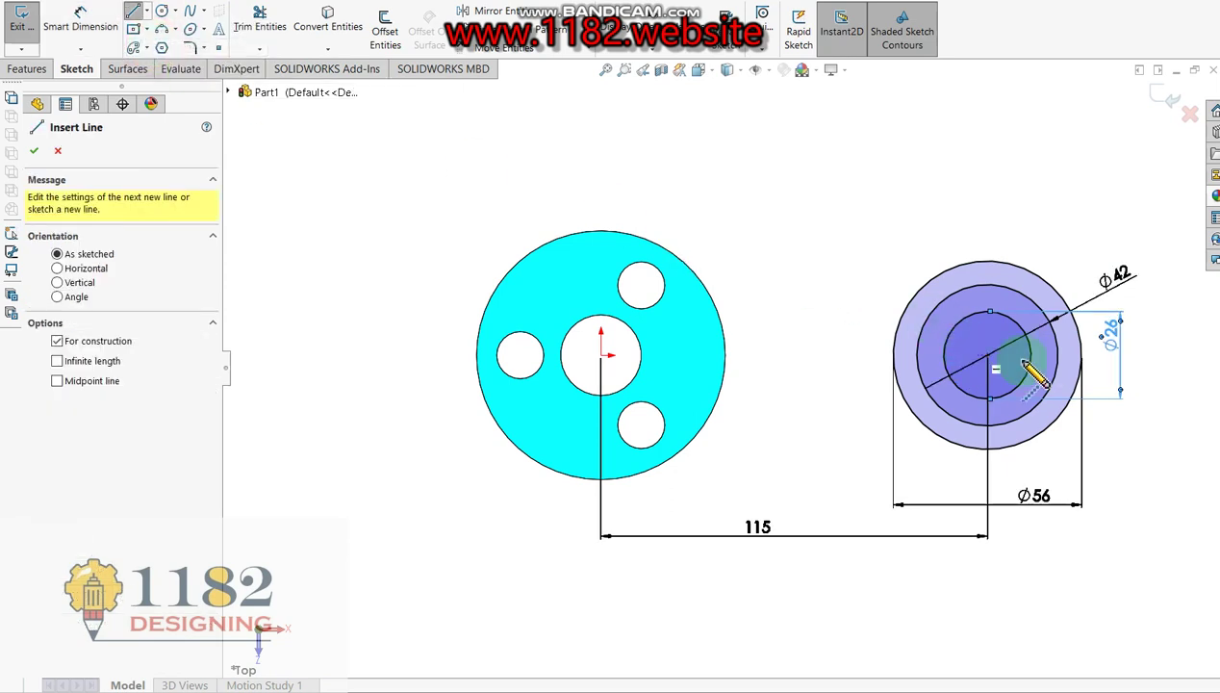
{"action": "left_click", "coordinate": [1058, 355]}
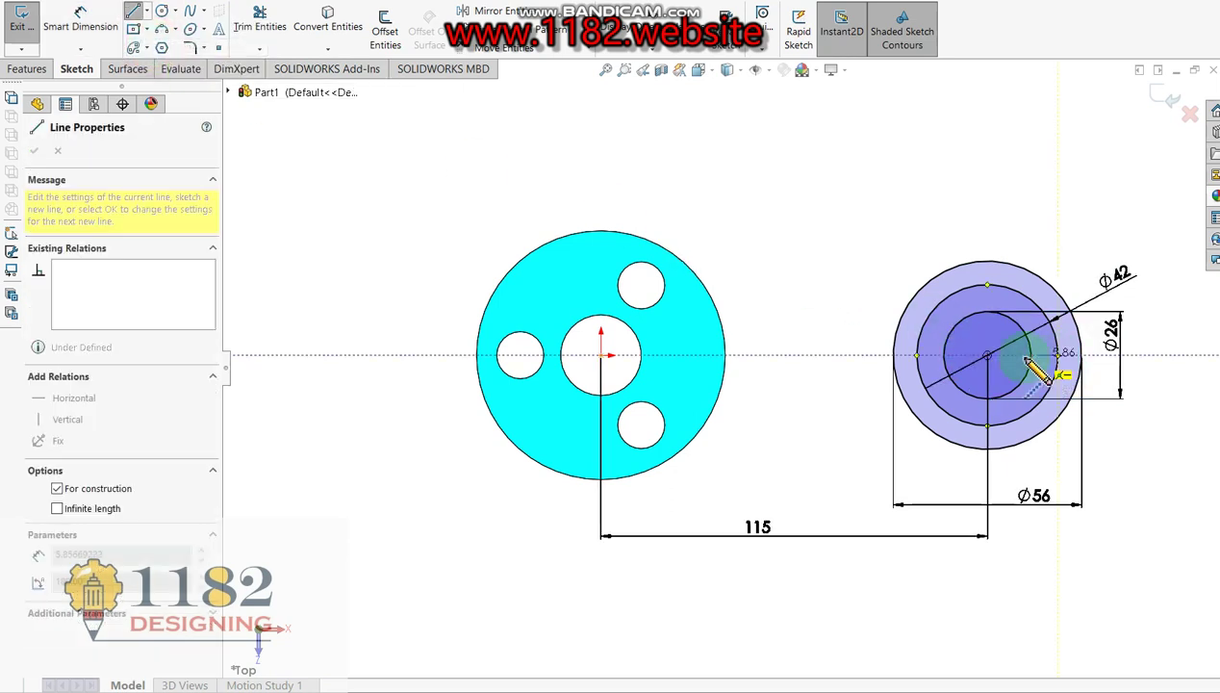
{"action": "left_click", "coordinate": [989, 356]}
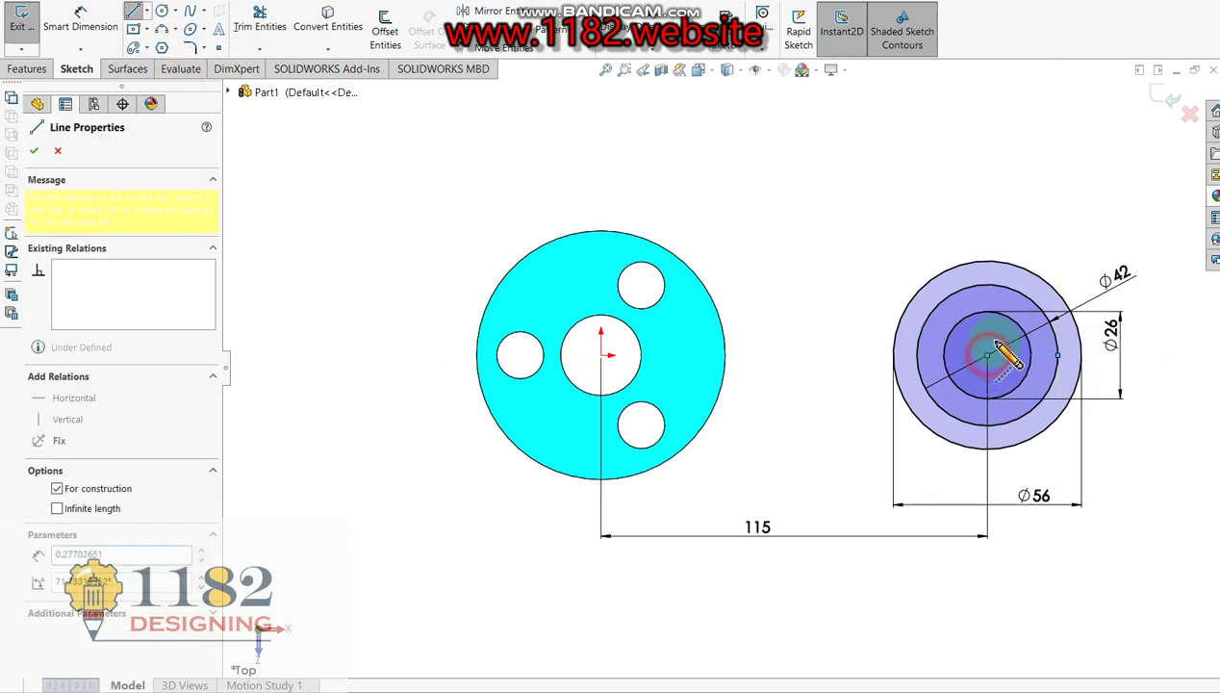
{"action": "left_click", "coordinate": [1045, 298]}
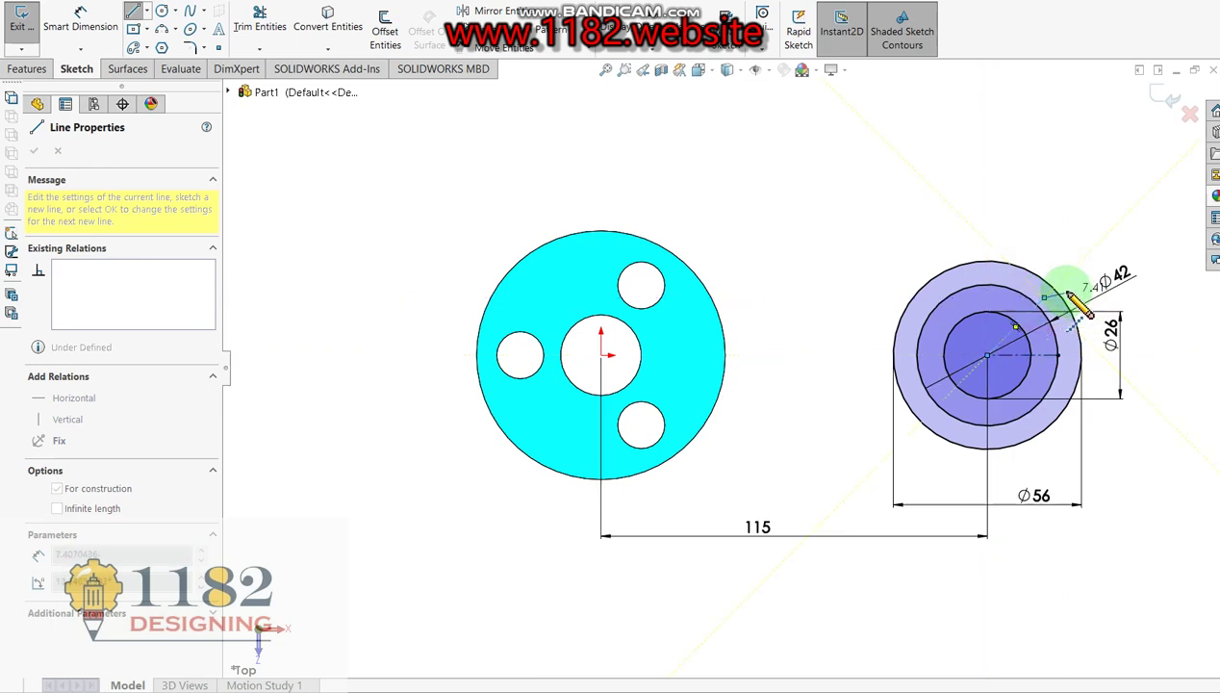
{"action": "key", "text": "Escape"}
Dimension the angle between the two centerlines to 45°.
{"action": "left_click", "coordinate": [81, 21]}
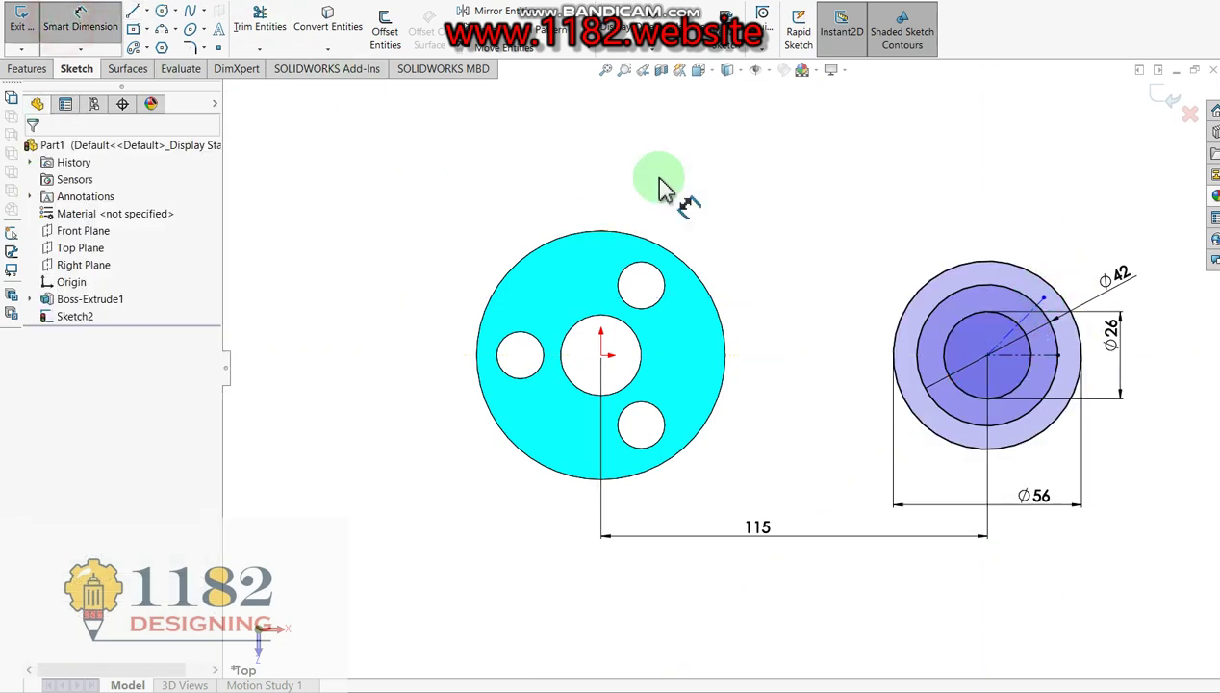
{"action": "left_click", "coordinate": [1027, 323]}
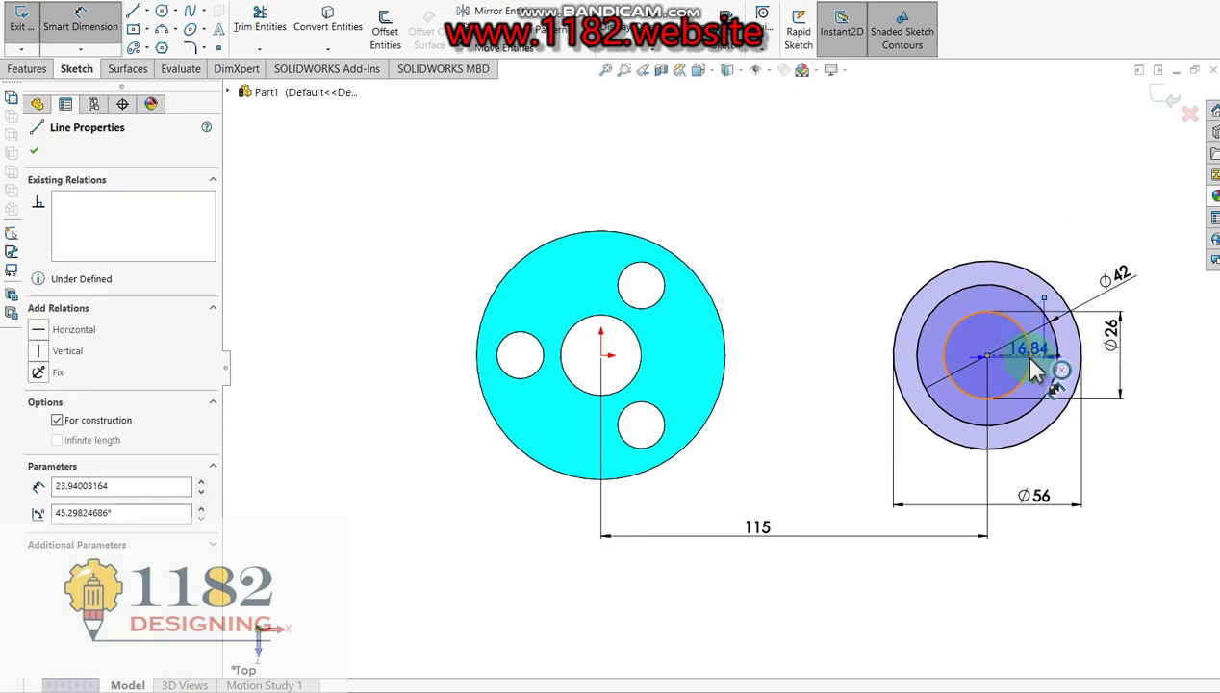
{"action": "left_click", "coordinate": [1037, 366]}
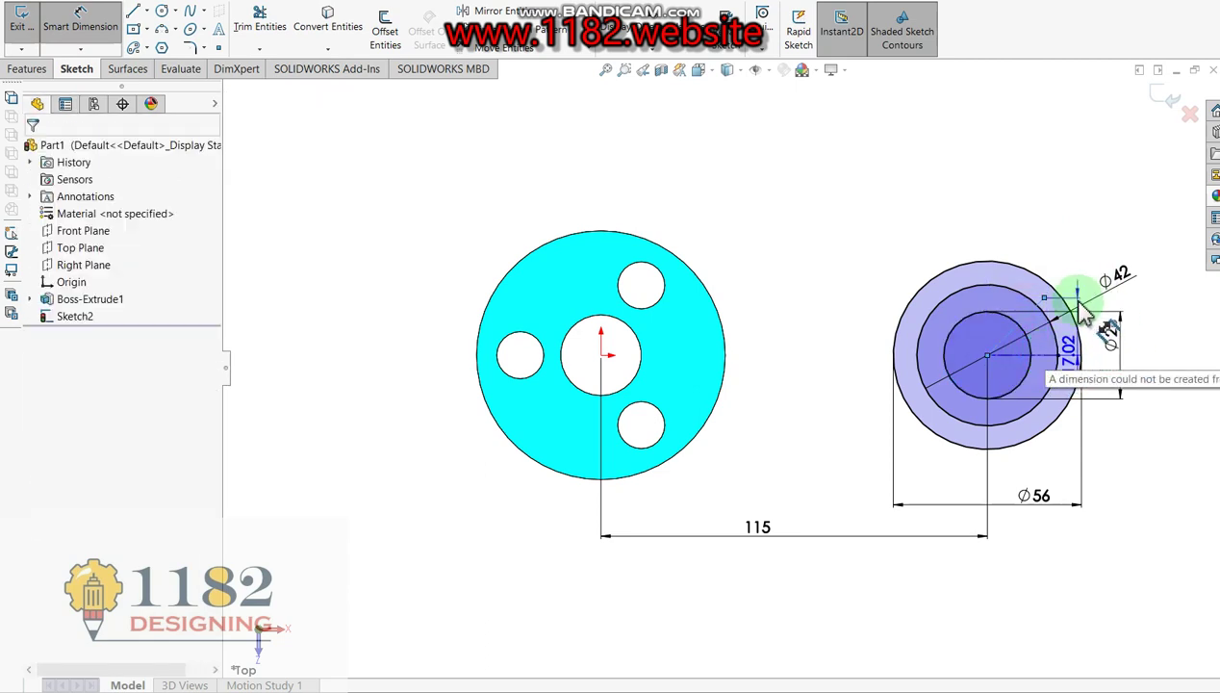
{"action": "key", "text": "Escape"}
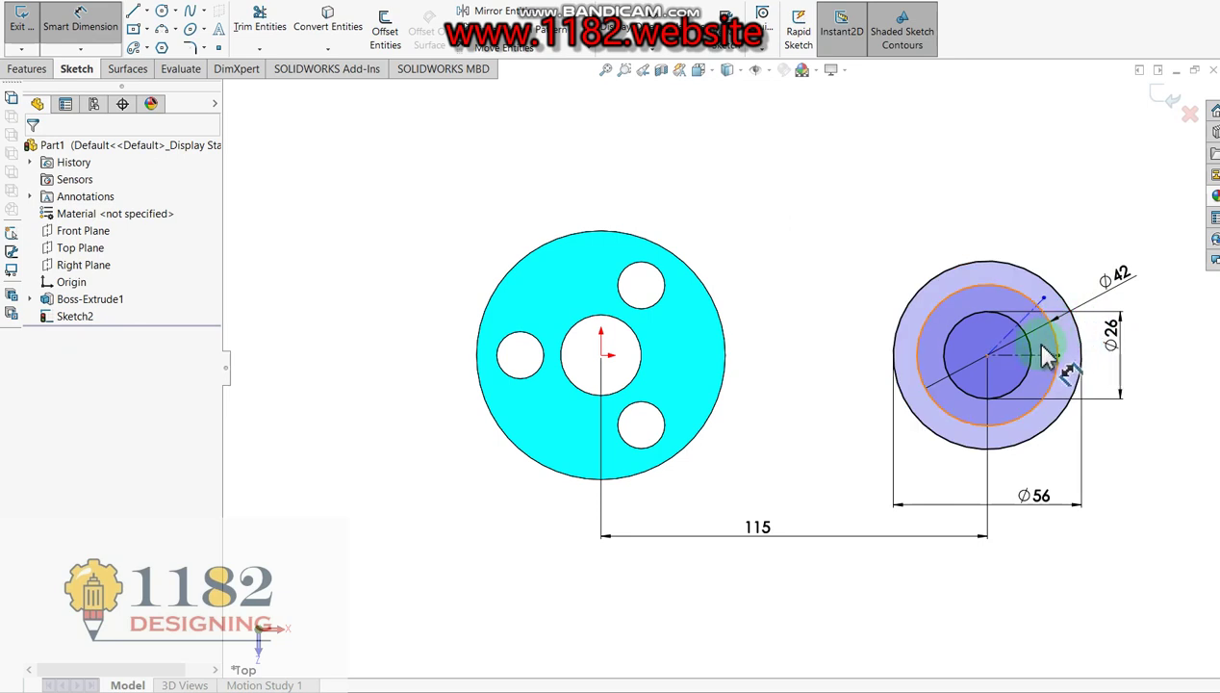
{"action": "left_click", "coordinate": [1040, 355]}
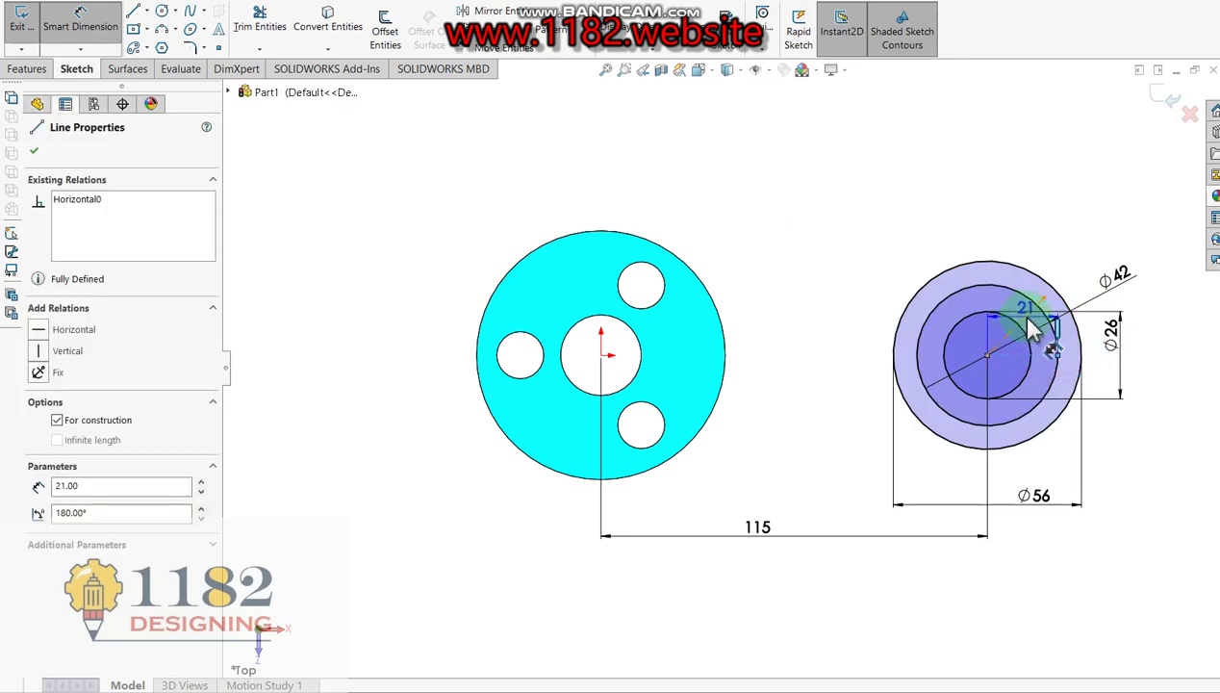
{"action": "left_click", "coordinate": [1051, 322]}
{"action": "left_click", "coordinate": [1128, 327]}
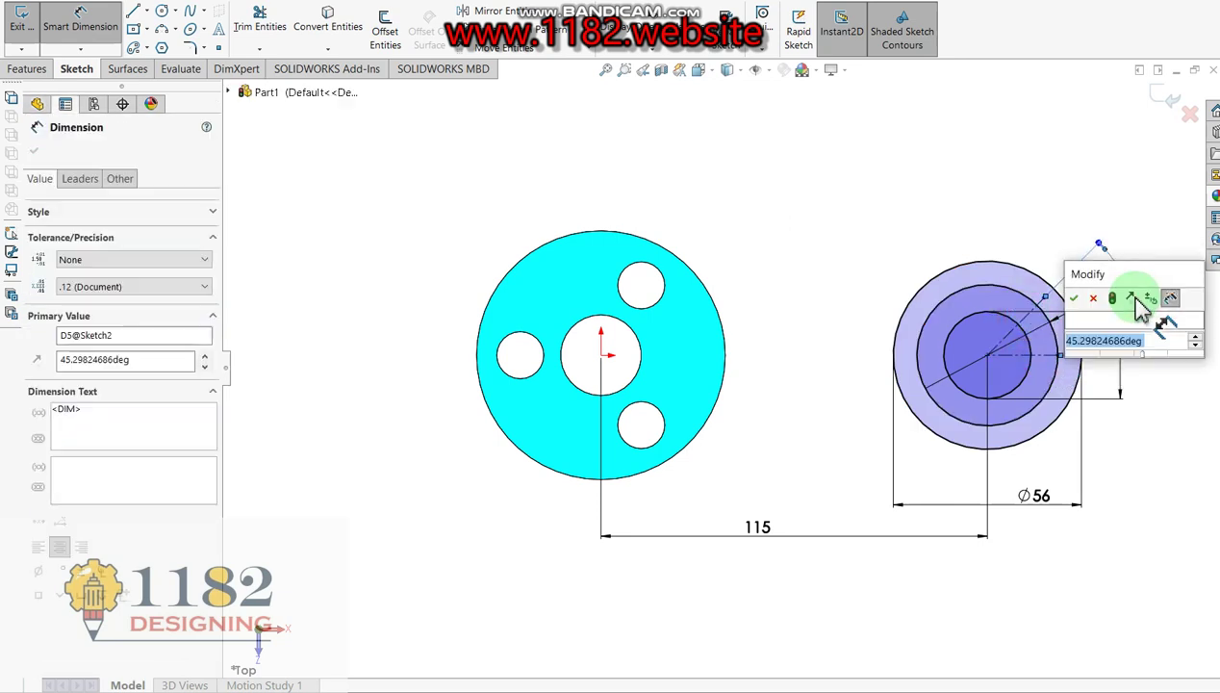
{"action": "type", "text": "45"}
{"action": "key", "text": "Return"}
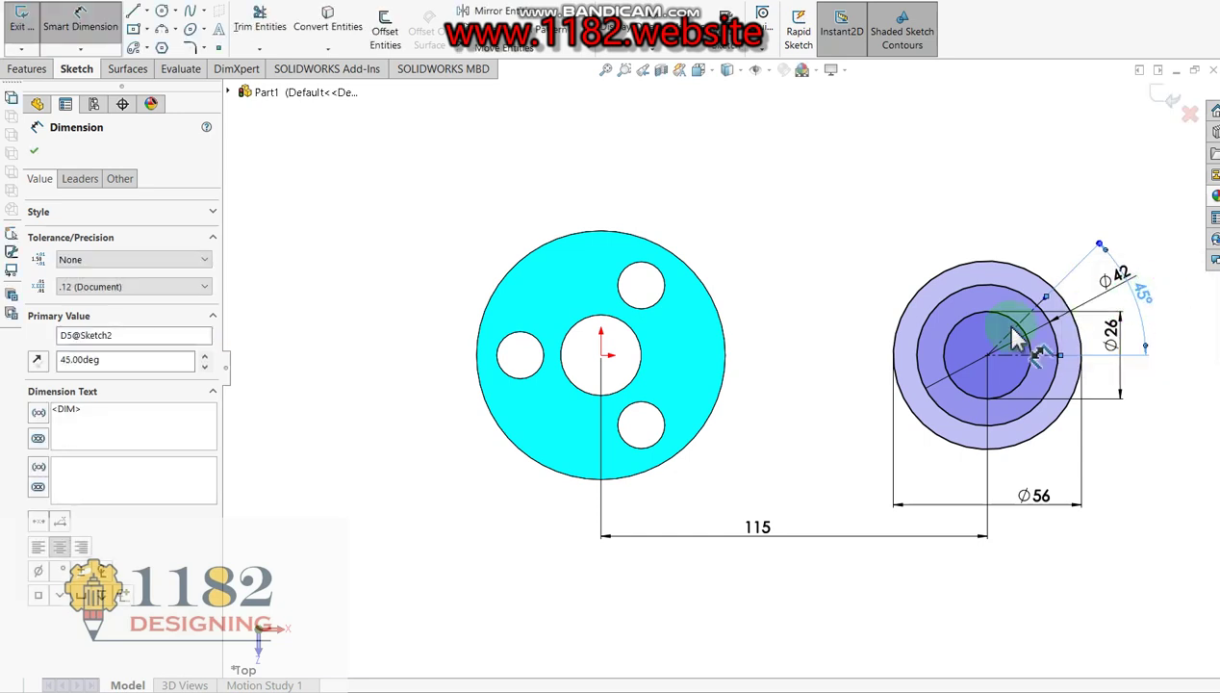
{"action": "left_click", "coordinate": [389, 29]}
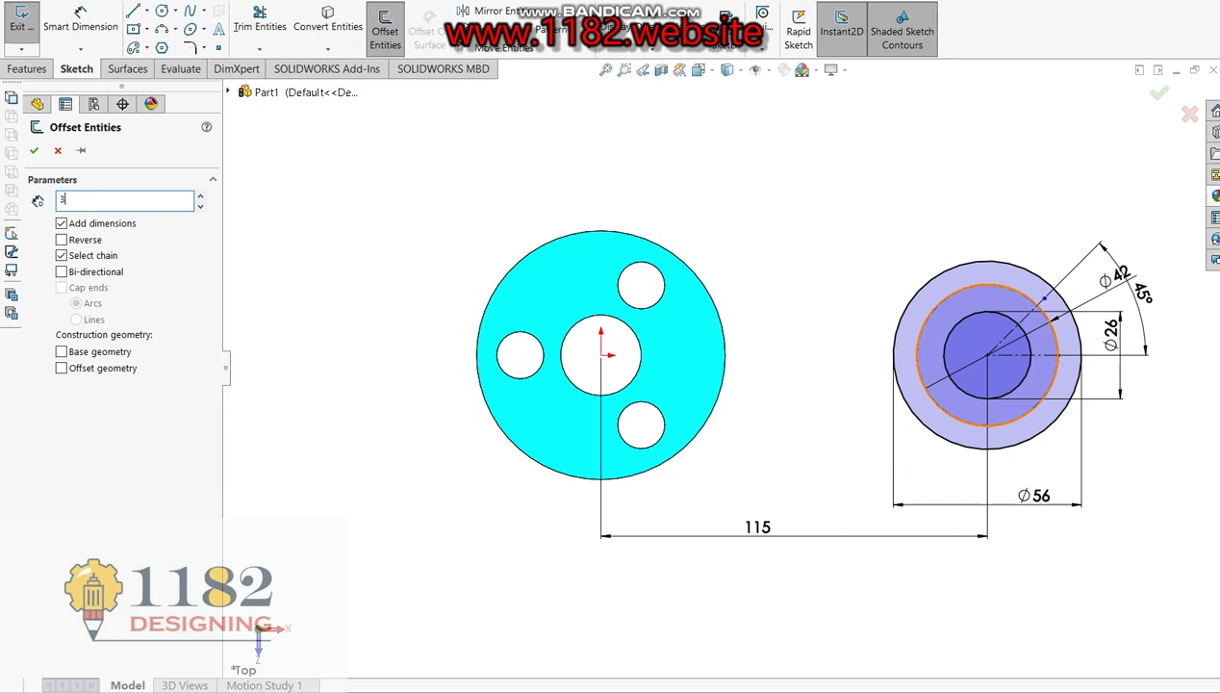
Add 3 mm offset geometry around the Ø26 circle and 45° line to outline the slot.
{"action": "left_click", "coordinate": [1013, 345]}
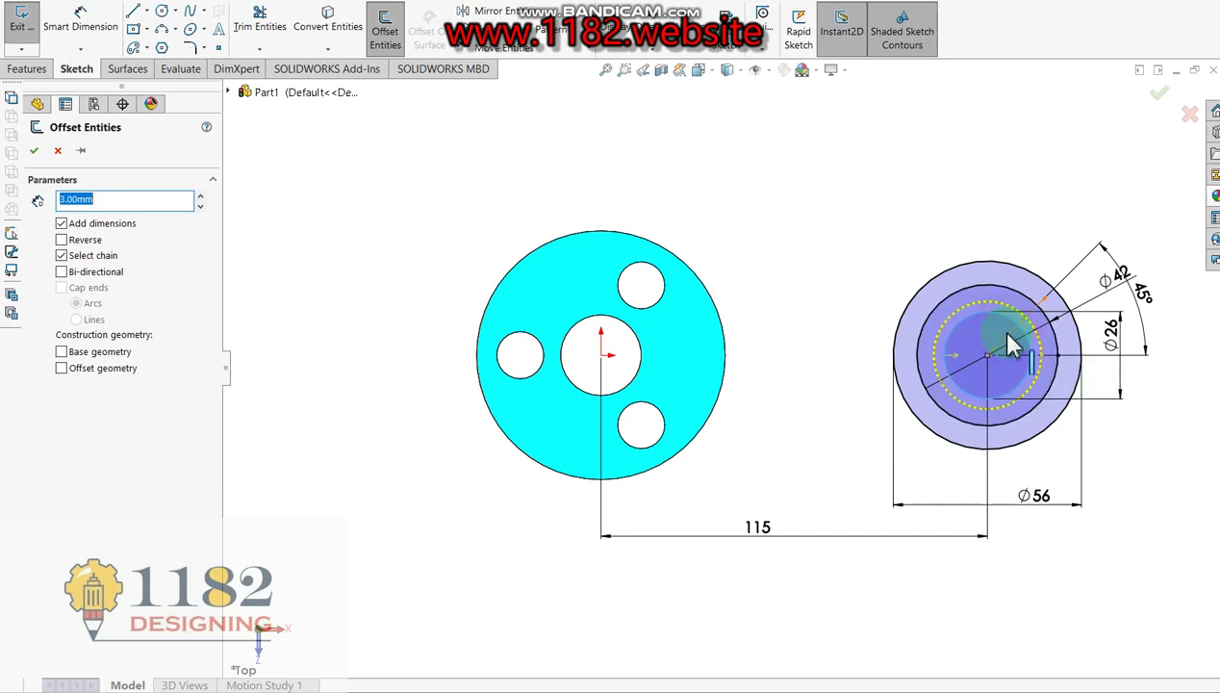
{"action": "left_click", "coordinate": [1010, 343]}
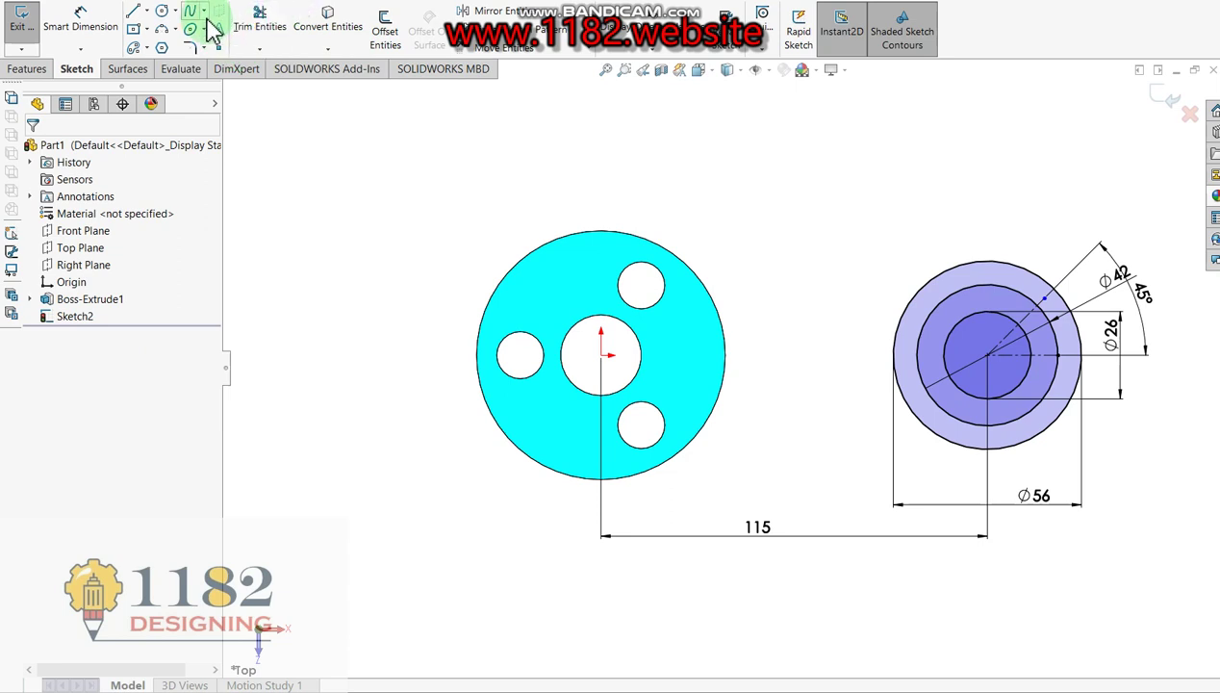
{"action": "left_click", "coordinate": [385, 29]}
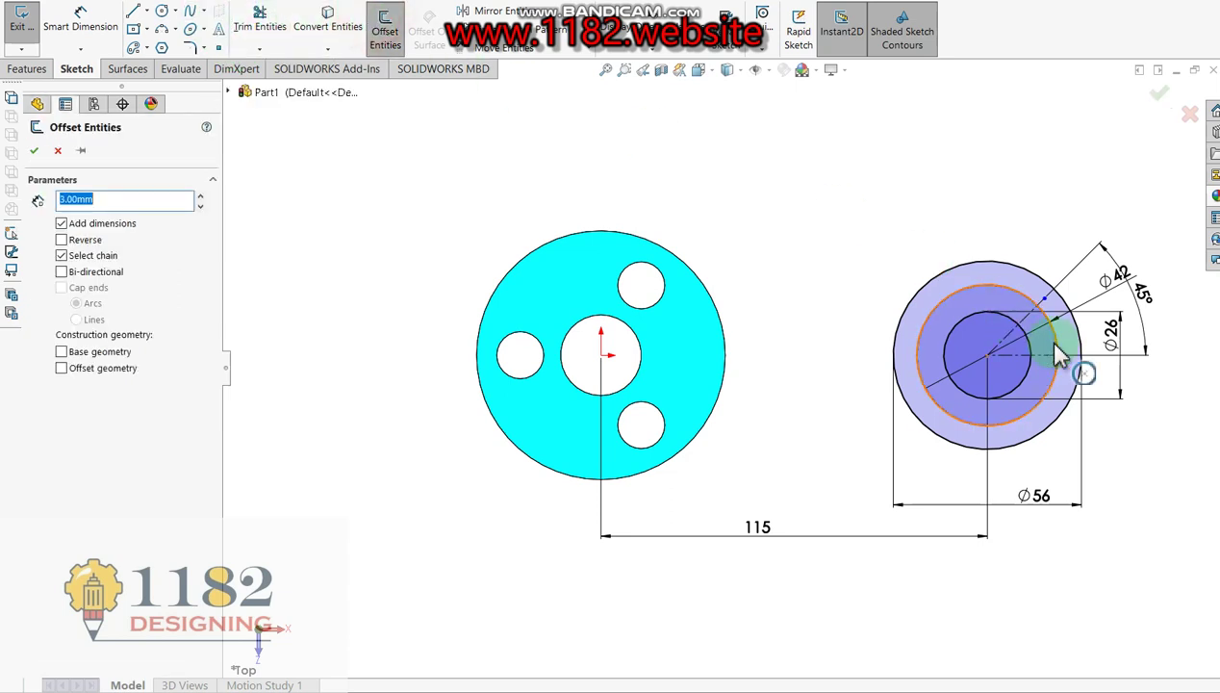
{"action": "left_click", "coordinate": [1001, 342]}
{"action": "left_click", "coordinate": [383, 27]}
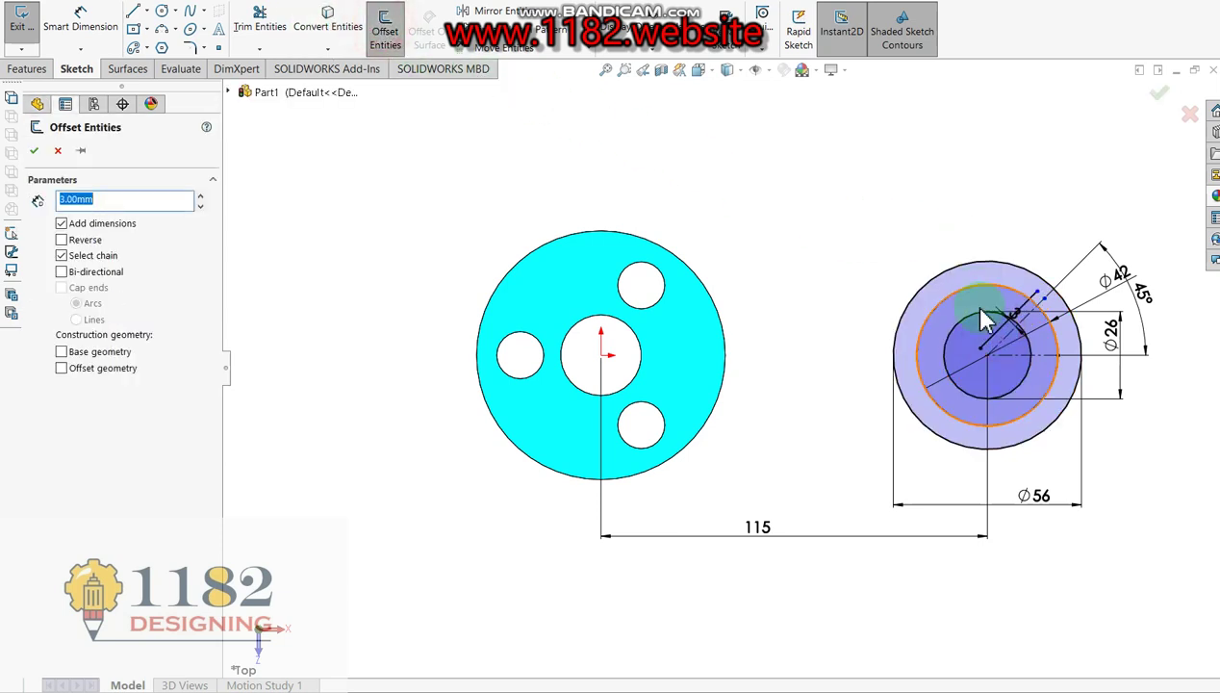
{"action": "left_click", "coordinate": [1025, 356]}
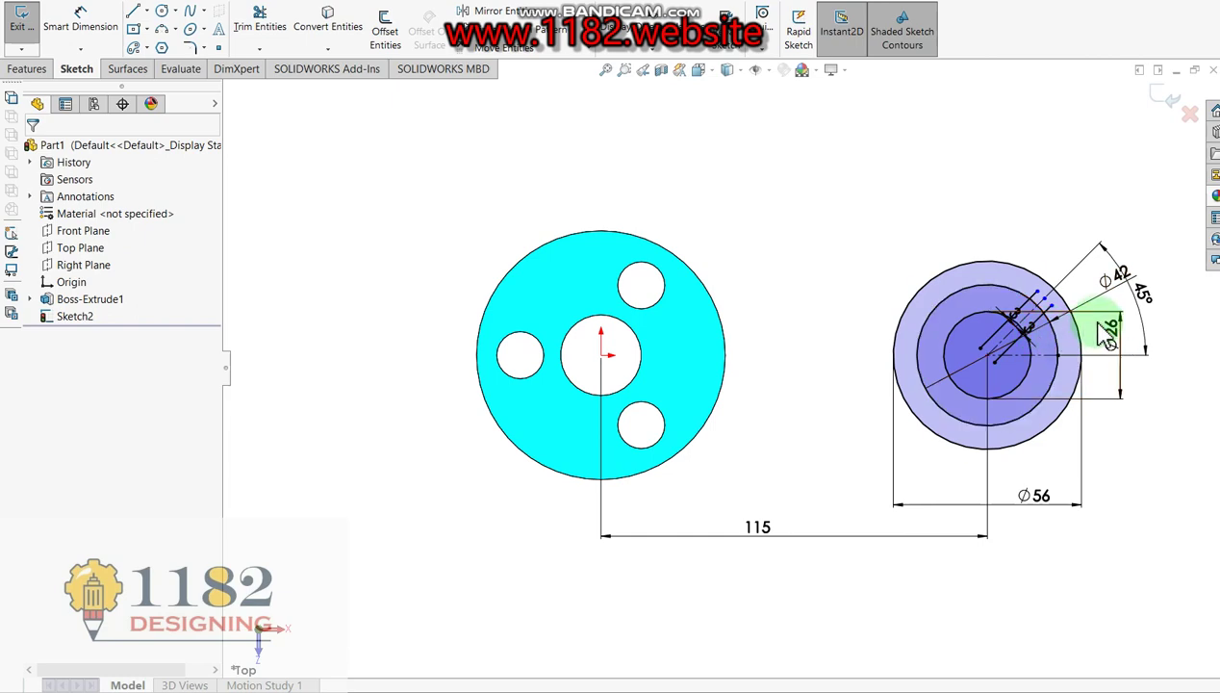
{"action": "scroll", "coordinate": [1058, 289], "scroll_direction": "down", "scroll_amount": 3}
{"action": "scroll", "coordinate": [953, 335], "scroll_direction": "down", "scroll_amount": 1}
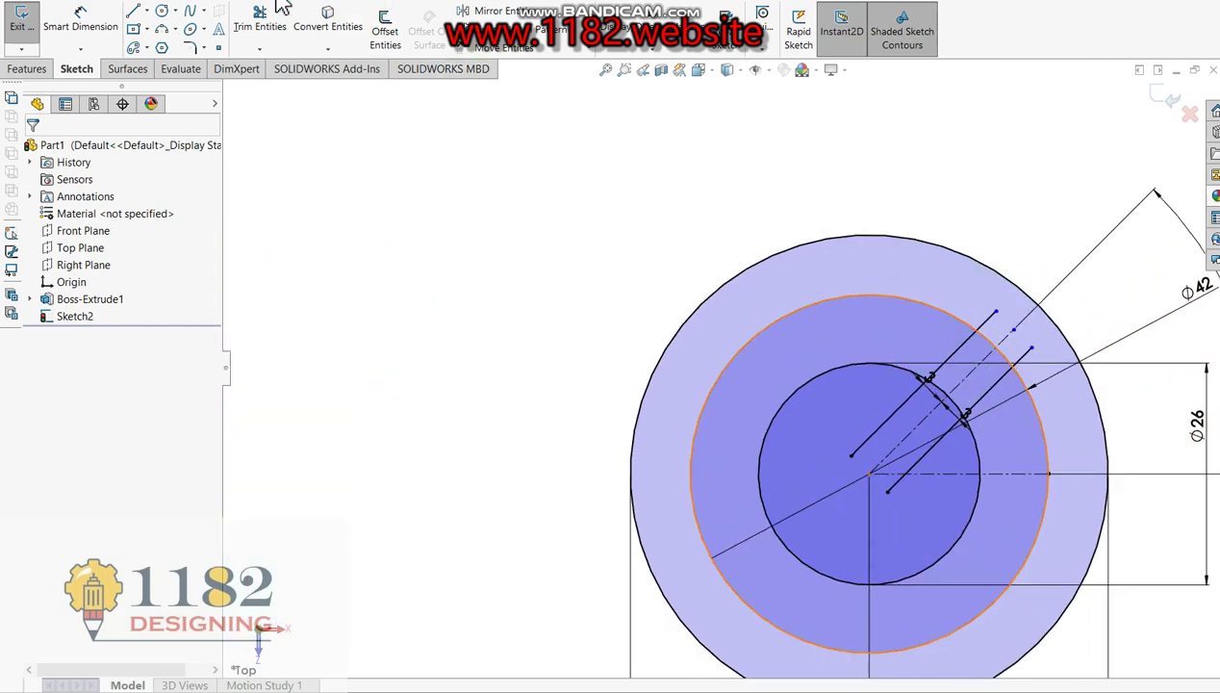
{"action": "left_click", "coordinate": [259, 21]}
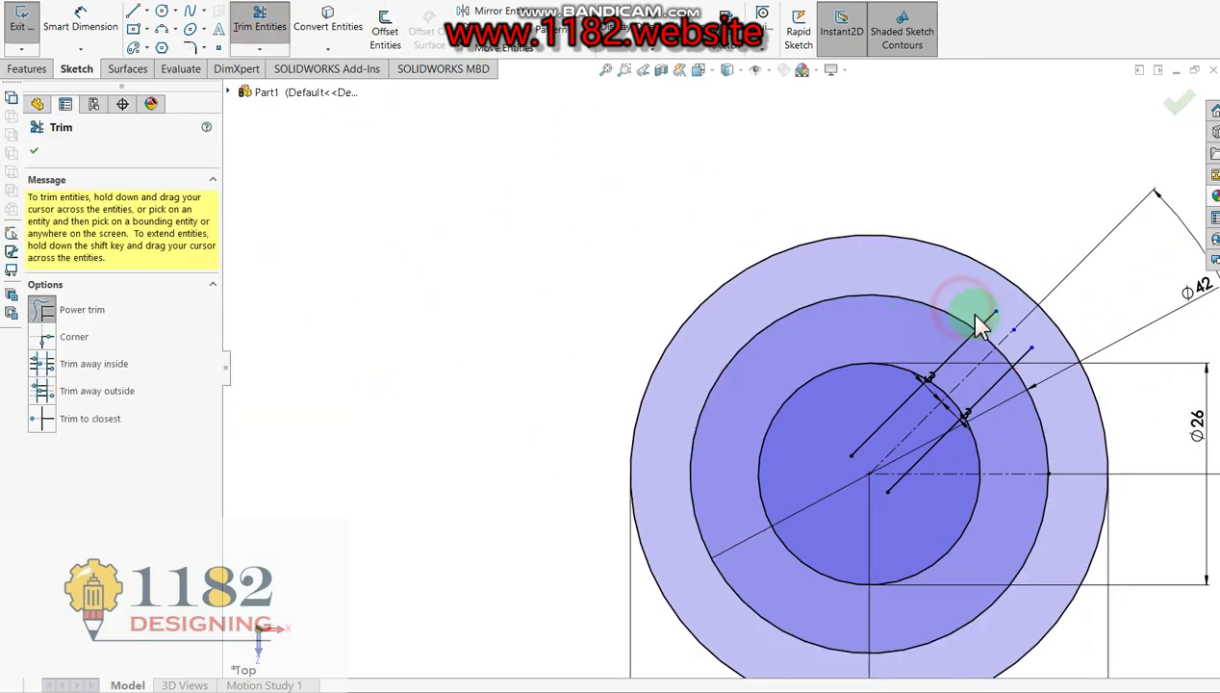
Trim away the offset circle and the excess slot line ends.
{"action": "left_click", "coordinate": [951, 306]}
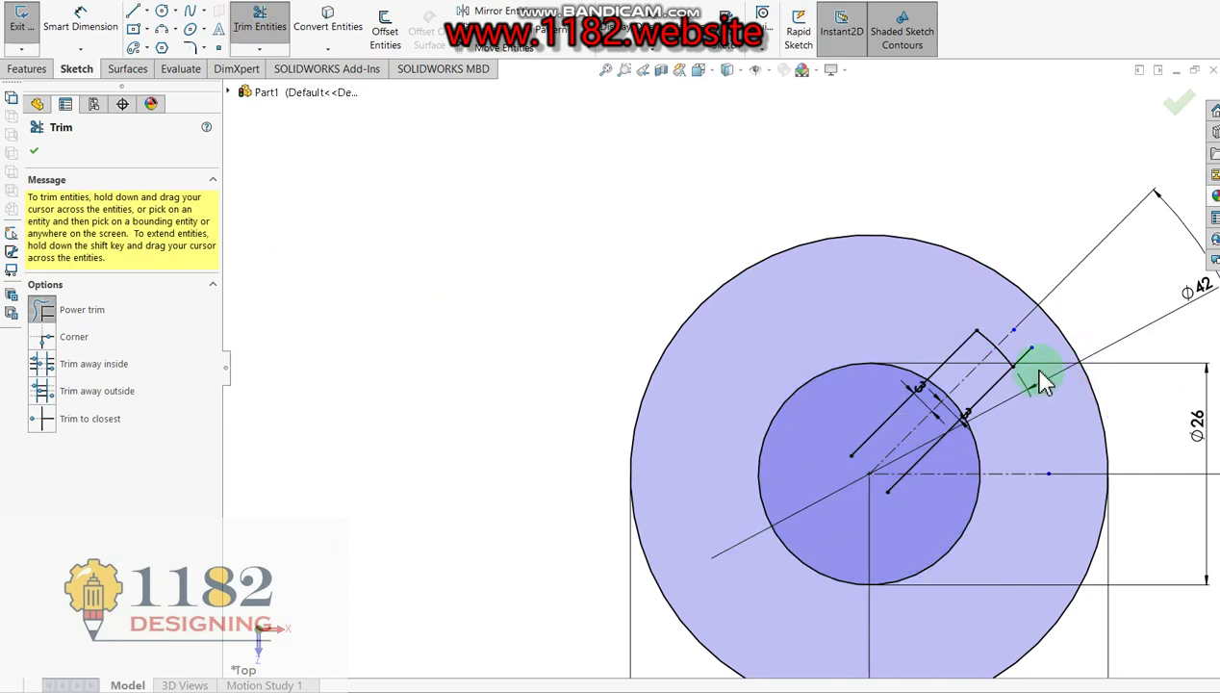
{"action": "mouse_move", "coordinate": [1020, 357]}
{"action": "left_mouse_down"}
{"action": "mouse_move", "coordinate": [865, 412]}
{"action": "mouse_move", "coordinate": [938, 473]}
{"action": "left_mouse_up"}
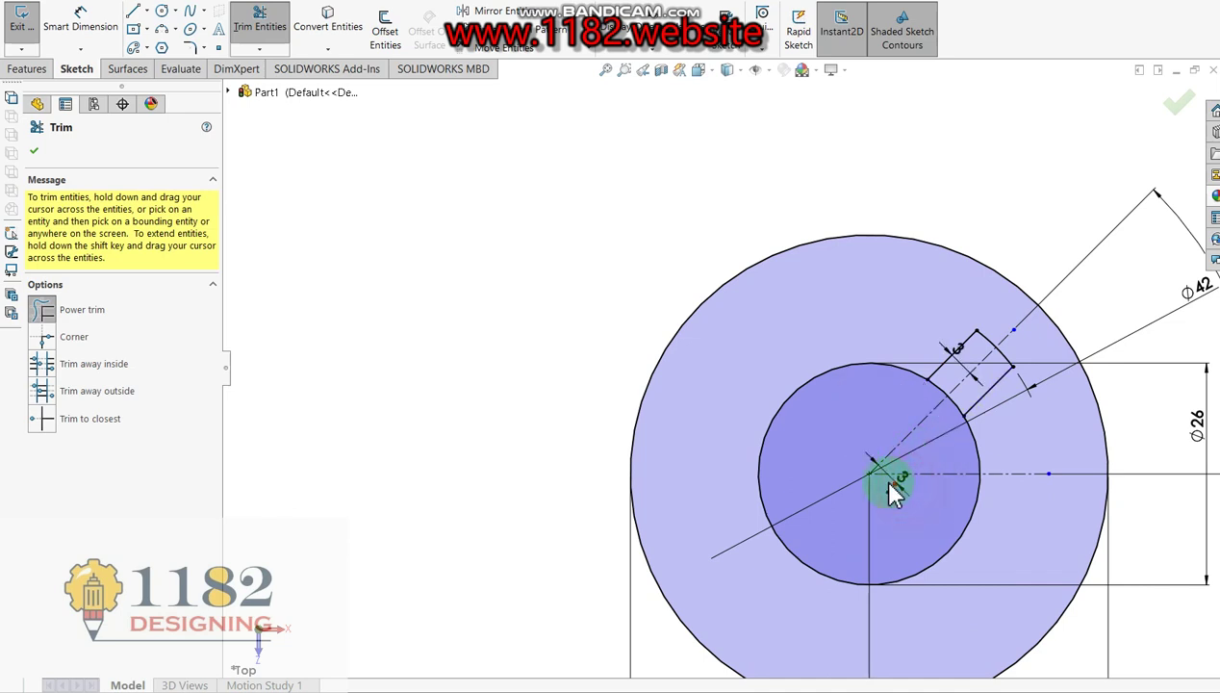
{"action": "key", "text": "Escape"}
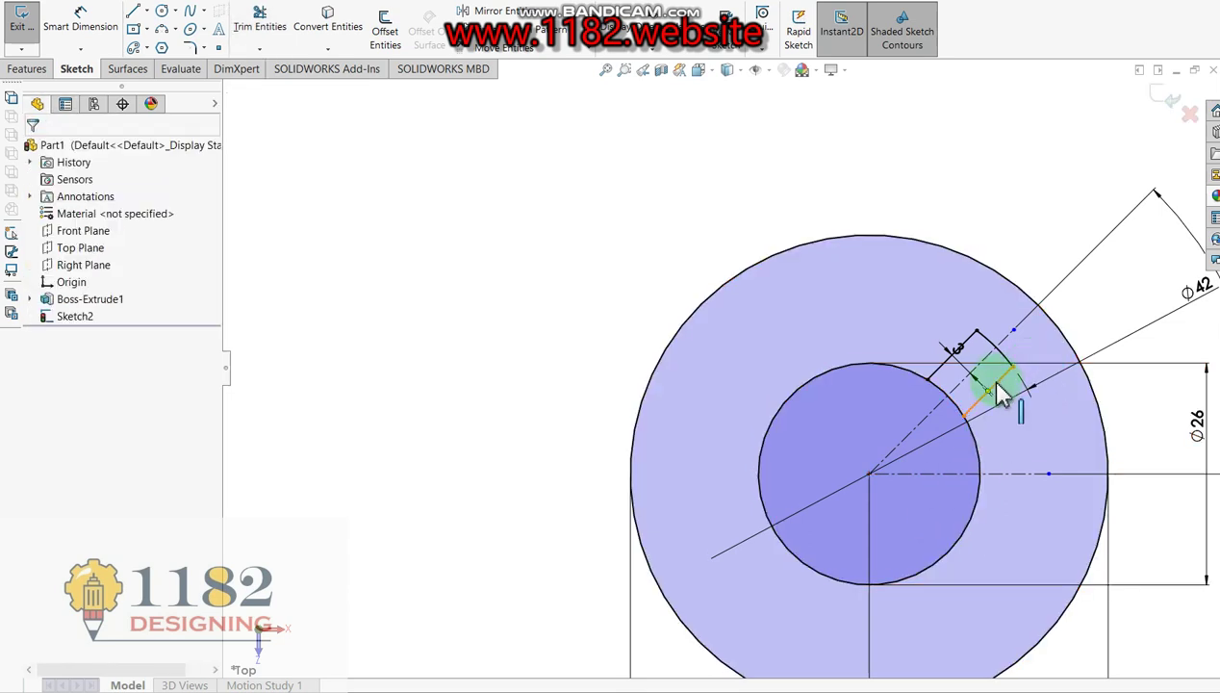
Select the slot's two side lines and its outer arc.
{"action": "left_click", "coordinate": [997, 384]}
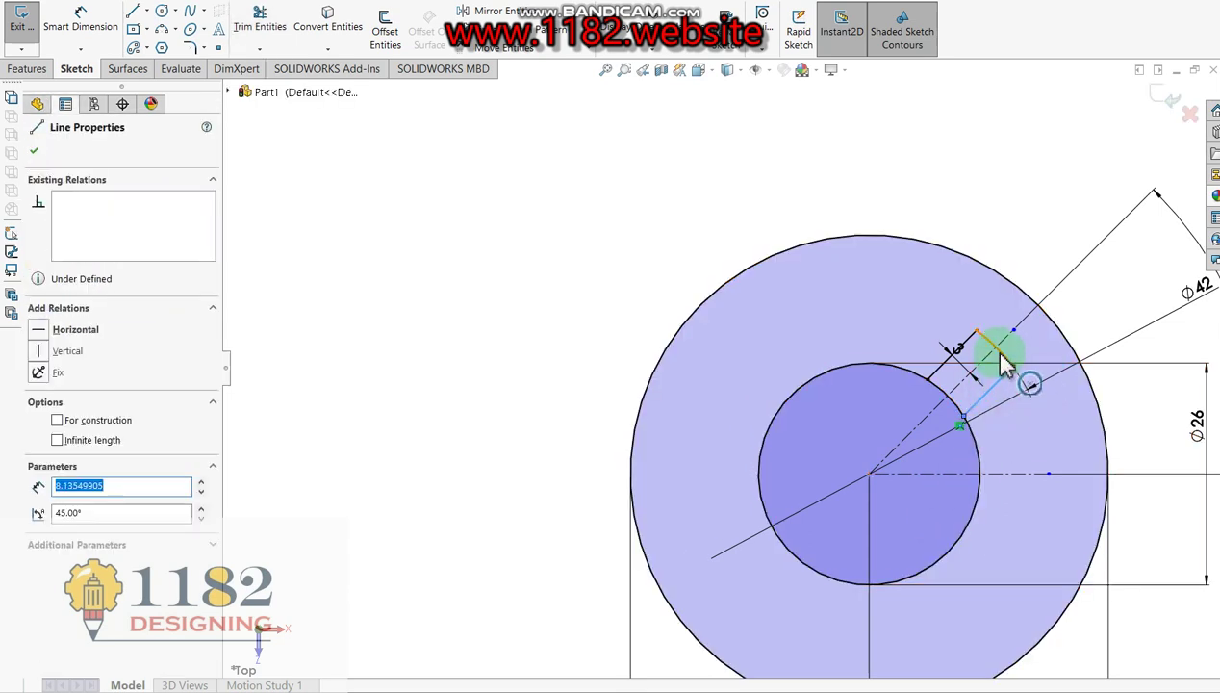
{"action": "left_click", "coordinate": [972, 346]}
{"action": "left_click", "coordinate": [974, 349], "text": "ctrl"}
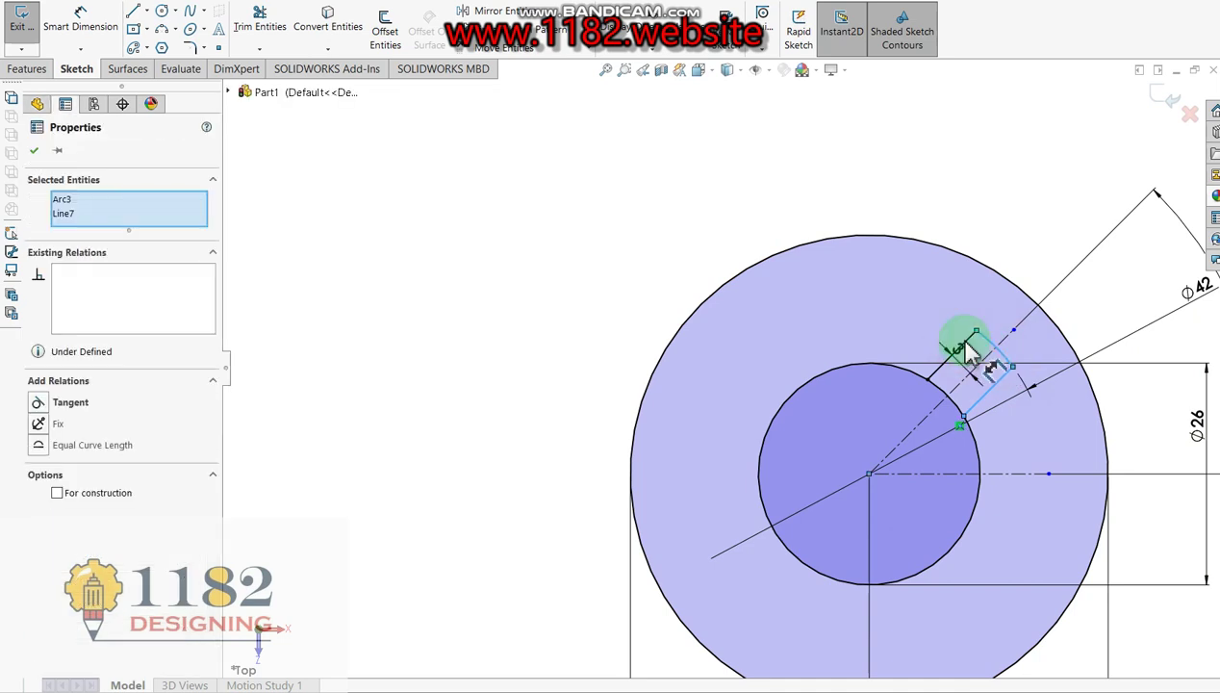
{"action": "left_click", "coordinate": [970, 344], "text": "ctrl"}
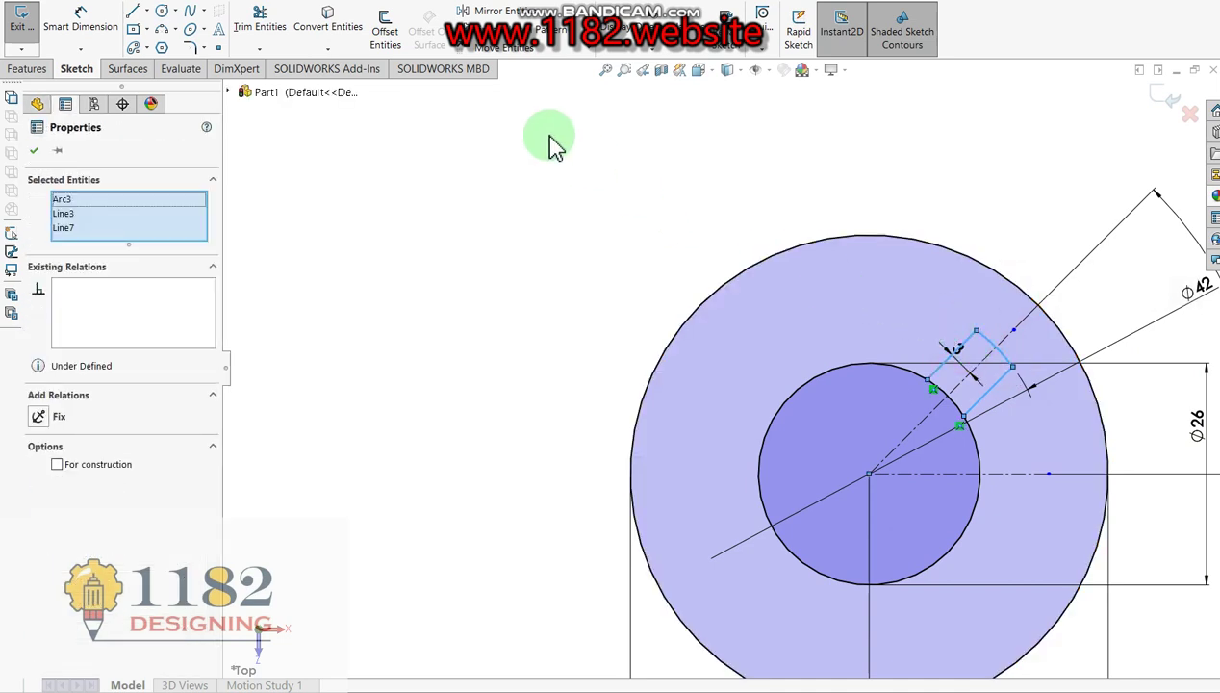
{"action": "left_click", "coordinate": [589, 48]}
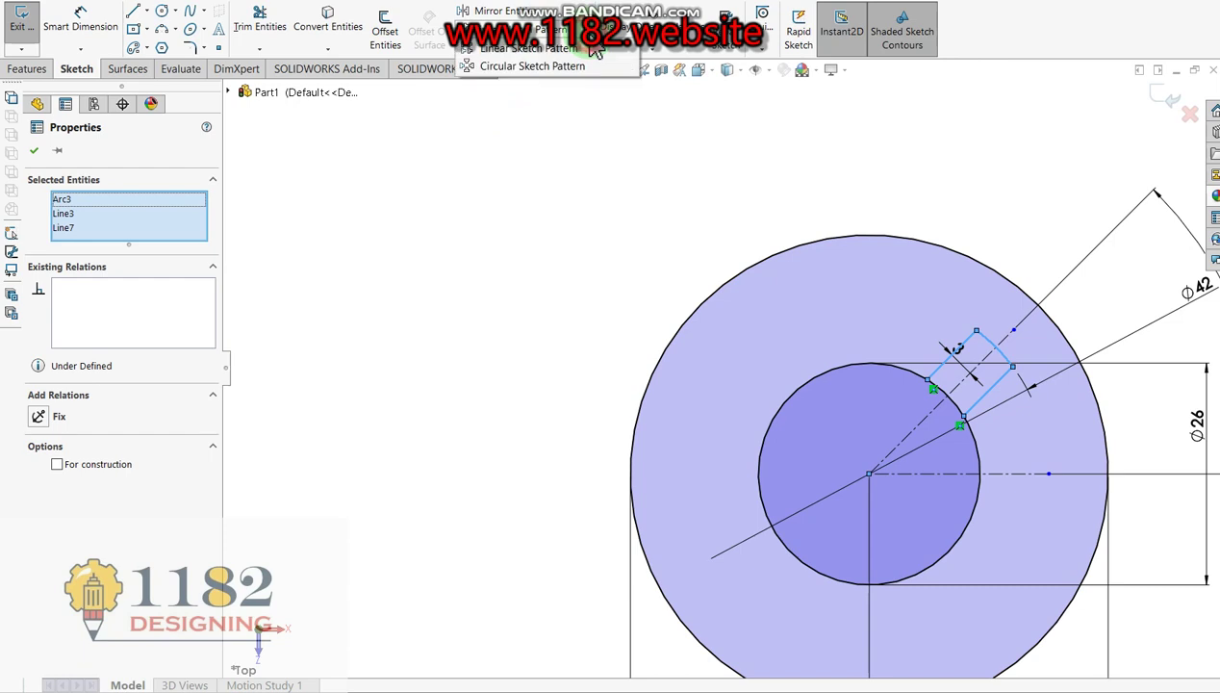
Circular-pattern the slot into 4 instances around the boss centre point.
{"action": "left_click", "coordinate": [541, 69]}
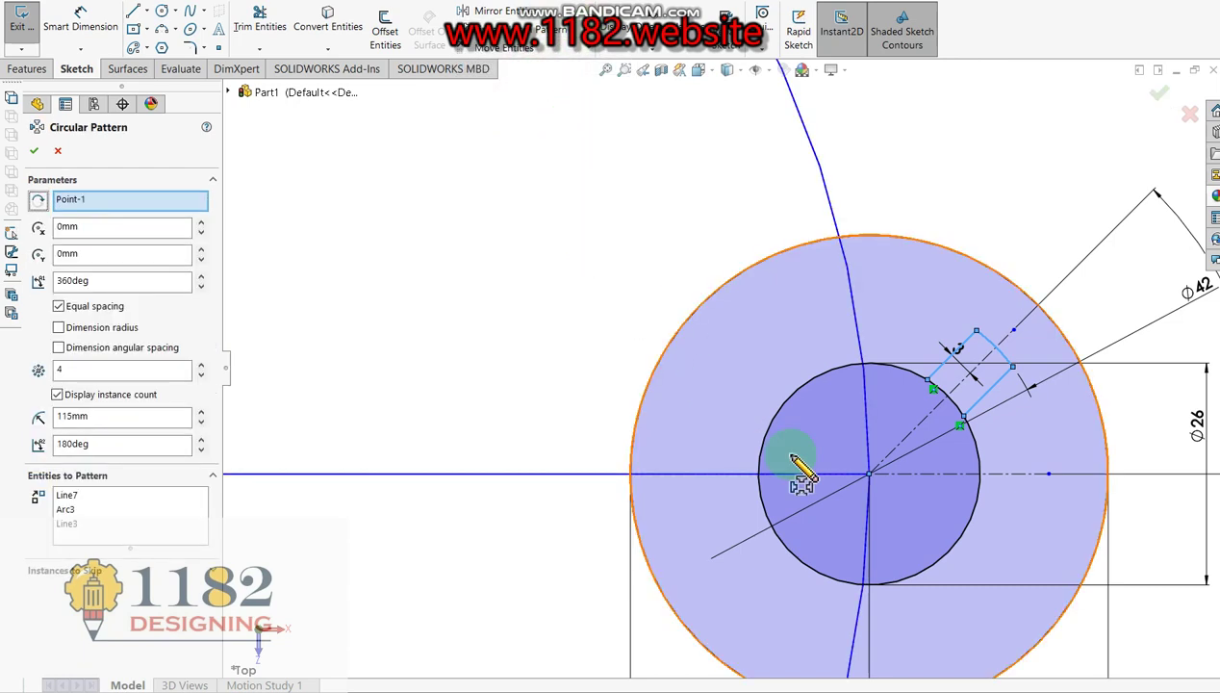
{"action": "right_click", "coordinate": [103, 212]}
{"action": "left_click", "coordinate": [178, 231]}
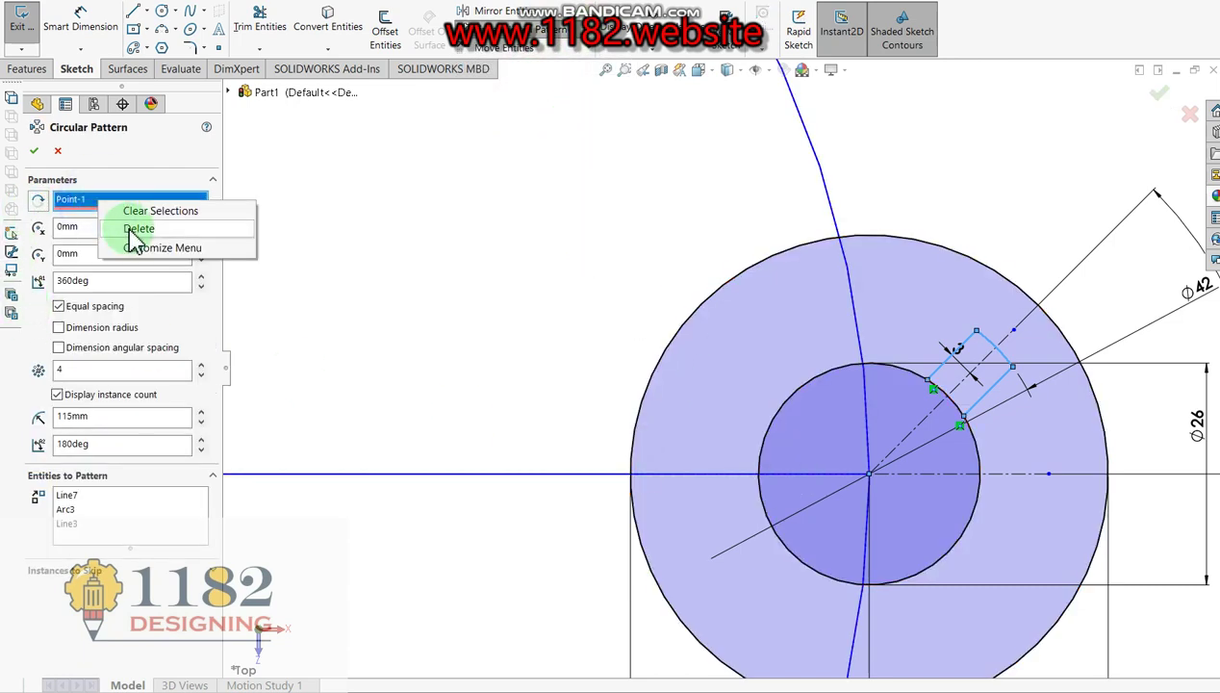
{"action": "left_click", "coordinate": [870, 476]}
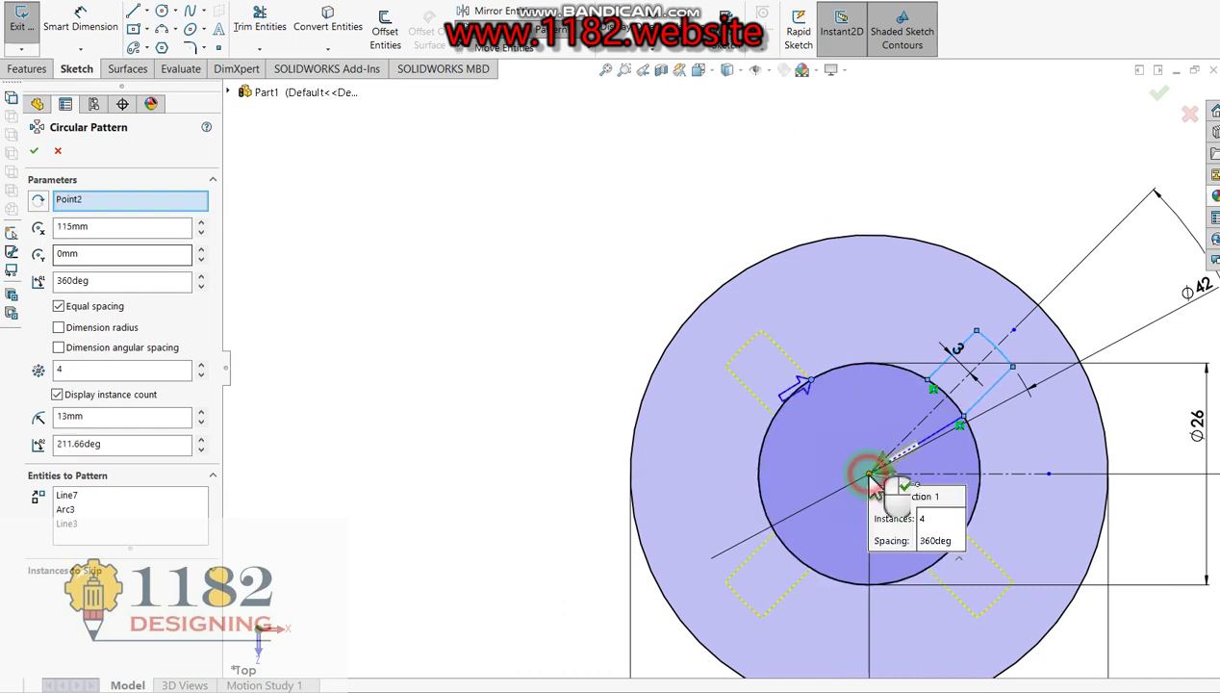
{"action": "left_click", "coordinate": [34, 152]}
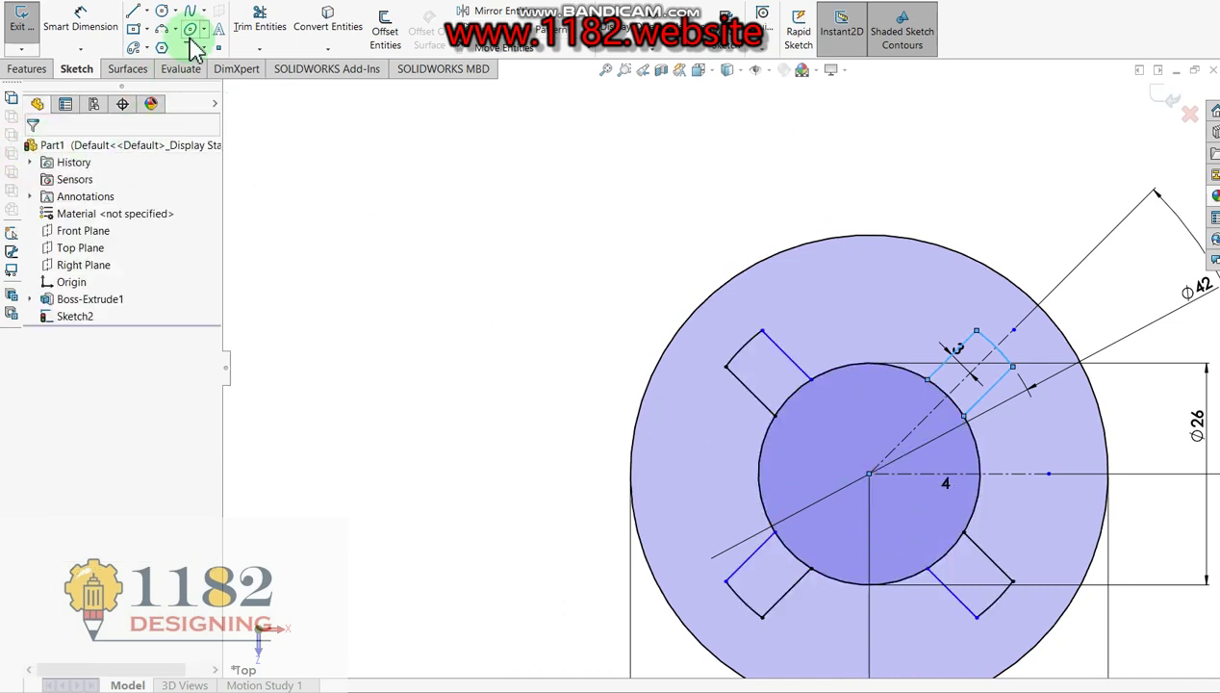
Trim the inner-circle arcs inside each slot into one closed cross-shaped outline.
{"action": "left_click", "coordinate": [260, 21]}
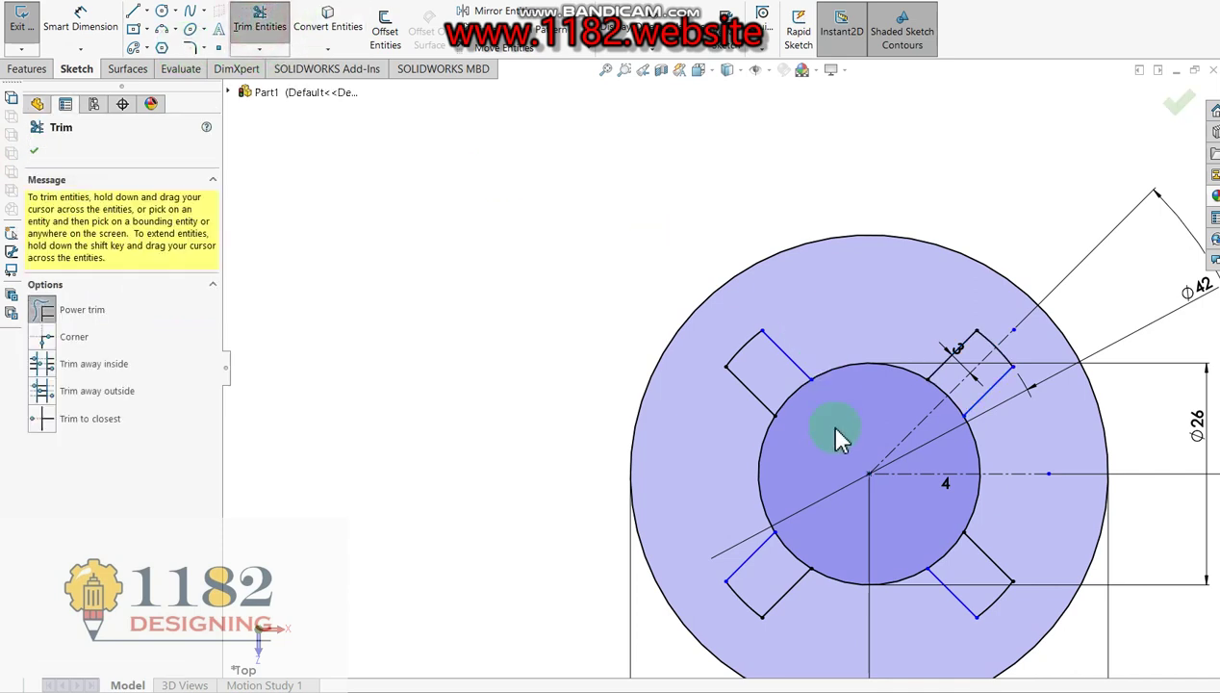
{"action": "left_click", "coordinate": [944, 396]}
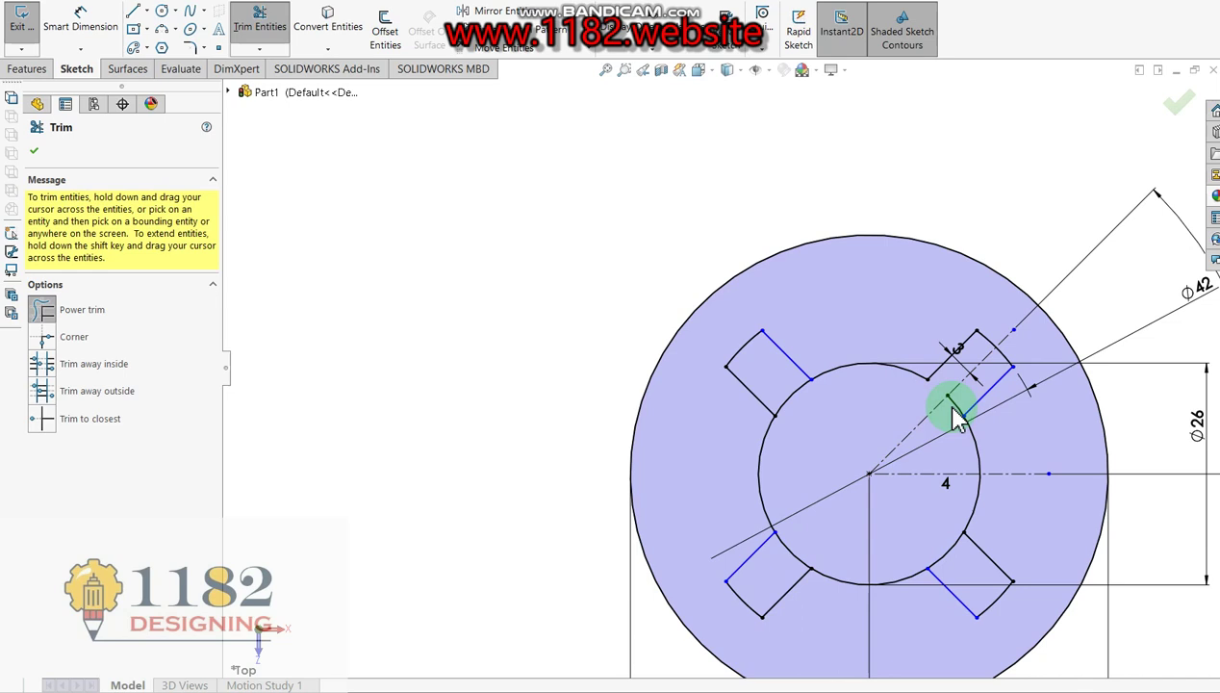
{"action": "left_click", "coordinate": [788, 399]}
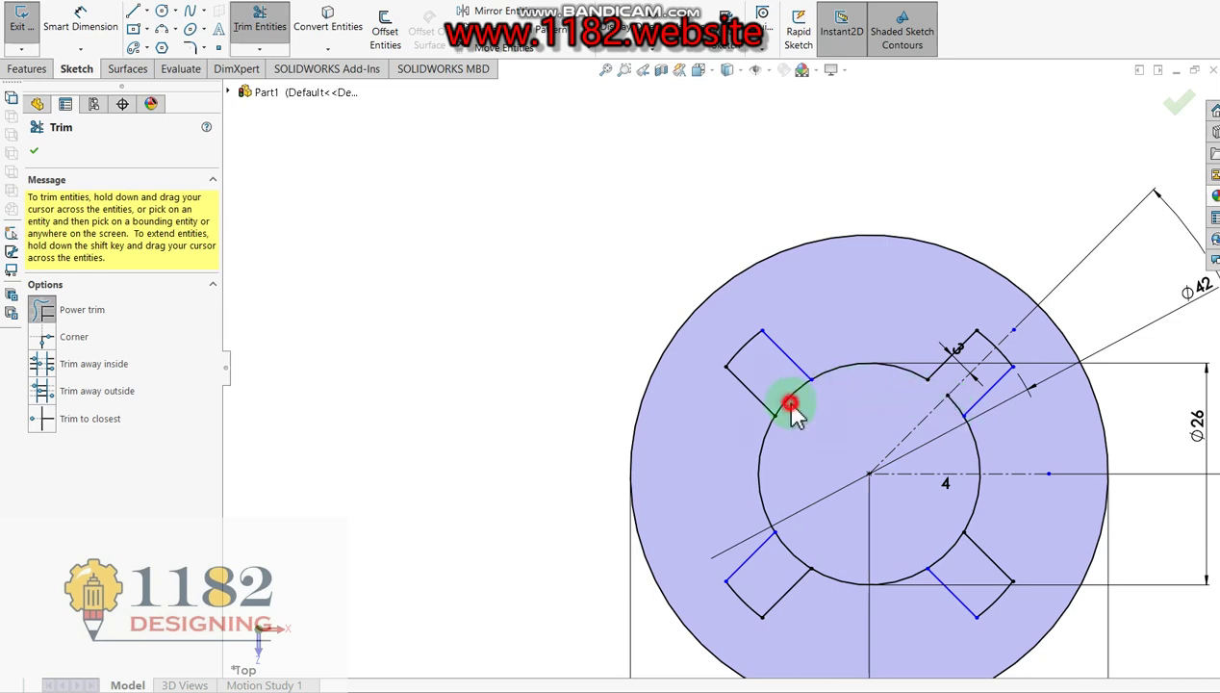
{"action": "left_click", "coordinate": [797, 551]}
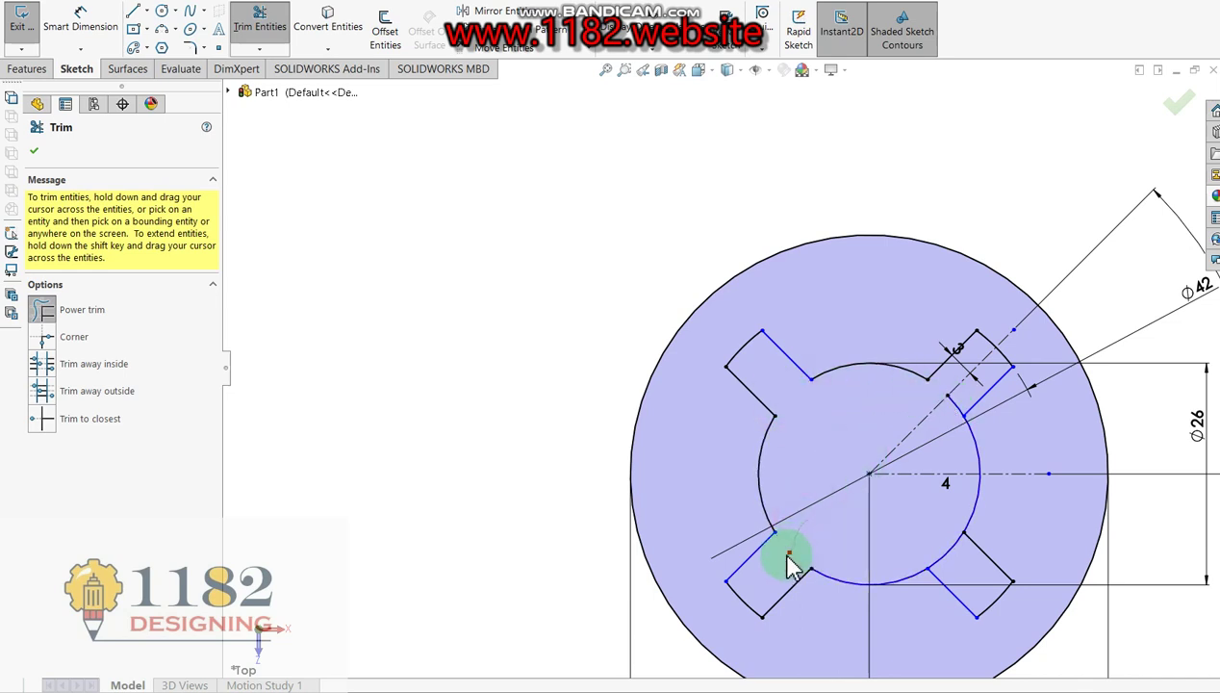
{"action": "left_click", "coordinate": [948, 554]}
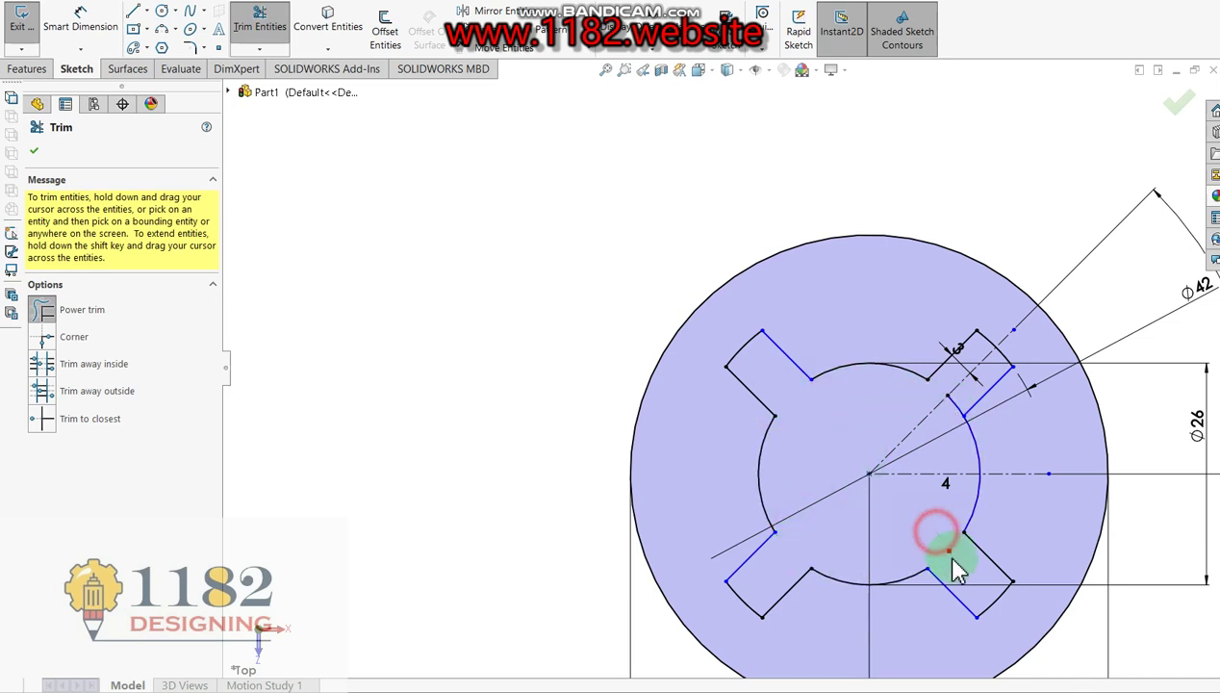
{"action": "left_click", "coordinate": [961, 404]}
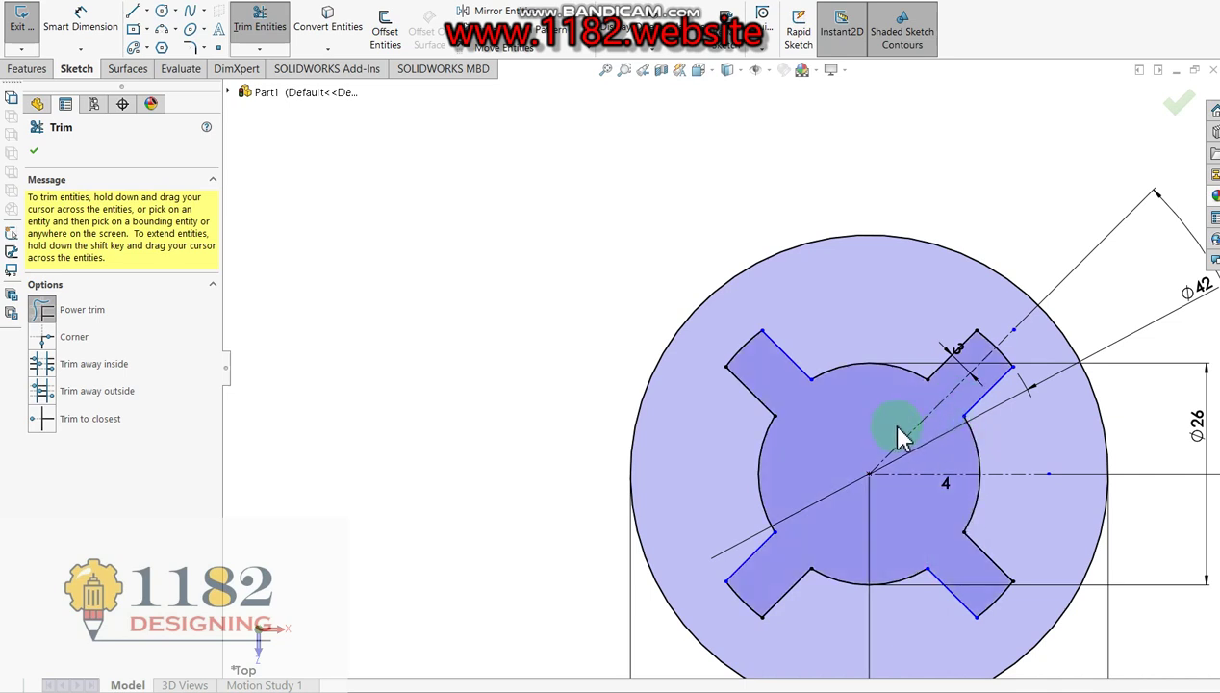
{"action": "left_click", "coordinate": [1182, 108]}
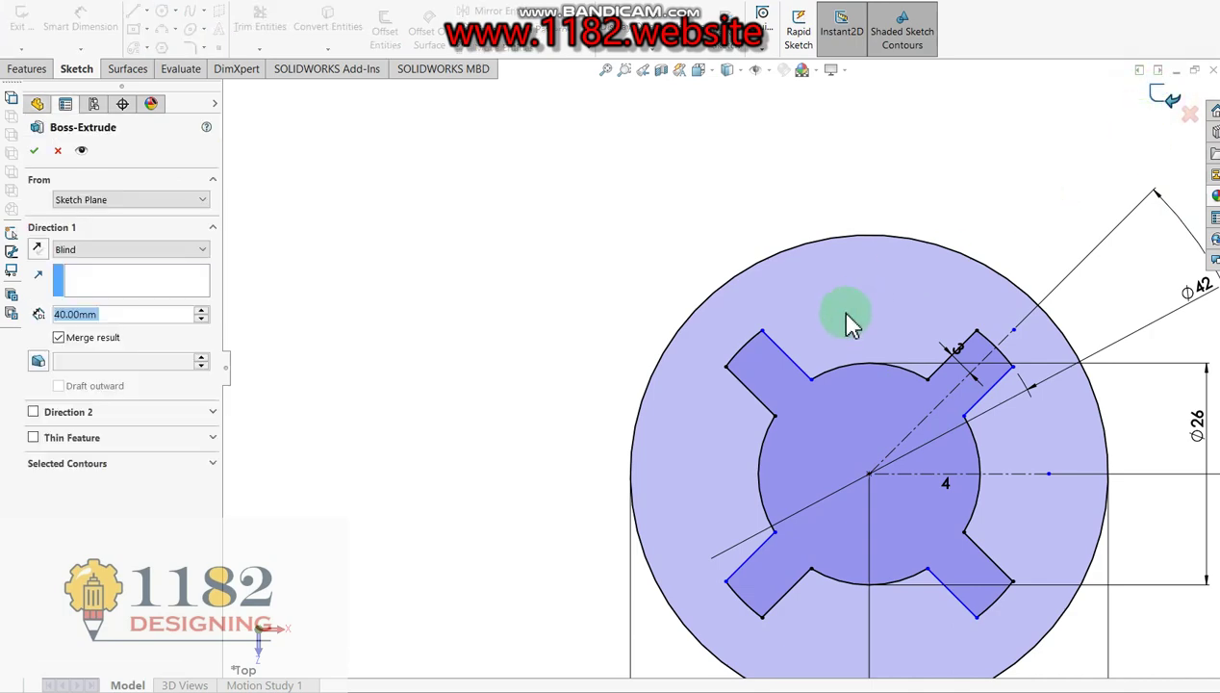
Extrude the cross-keyway boss profile 25 mm instead of the default 40 mm.
{"action": "scroll", "coordinate": [844, 321], "scroll_direction": "up", "scroll_amount": 2}
{"action": "scroll", "coordinate": [844, 322], "scroll_direction": "up", "scroll_amount": 2}
{"action": "scroll", "coordinate": [809, 362], "scroll_direction": "up", "scroll_amount": 2}
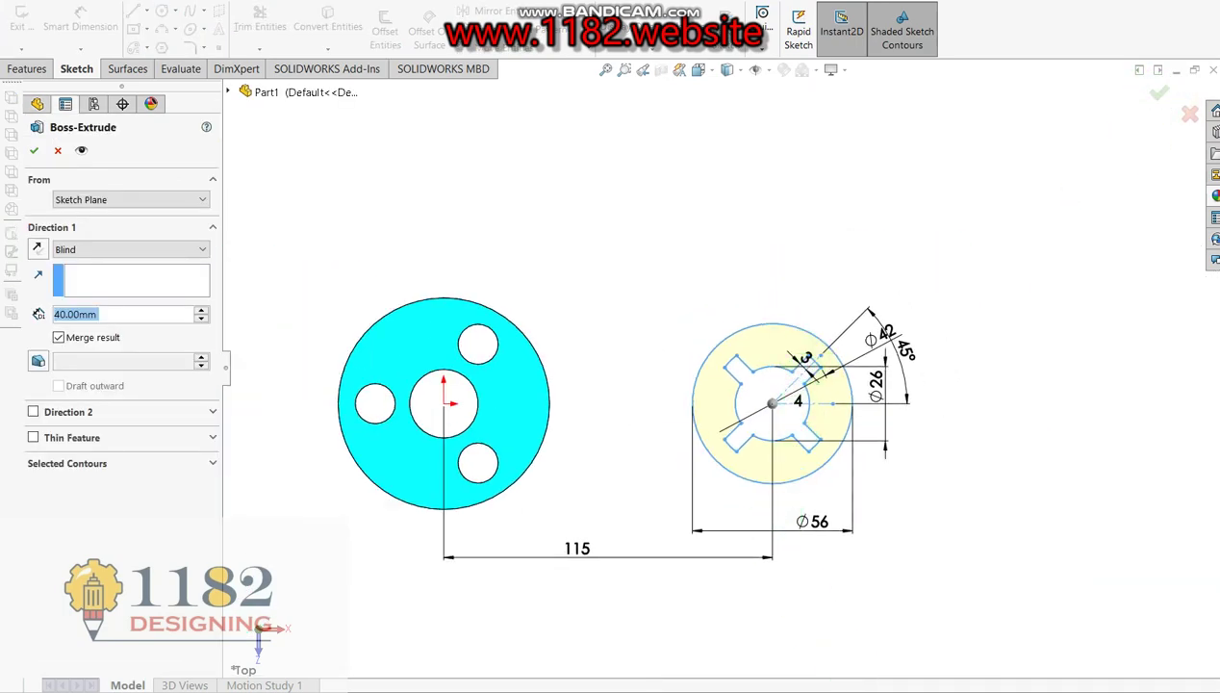
{"action": "key", "text": "alt+Tab"}
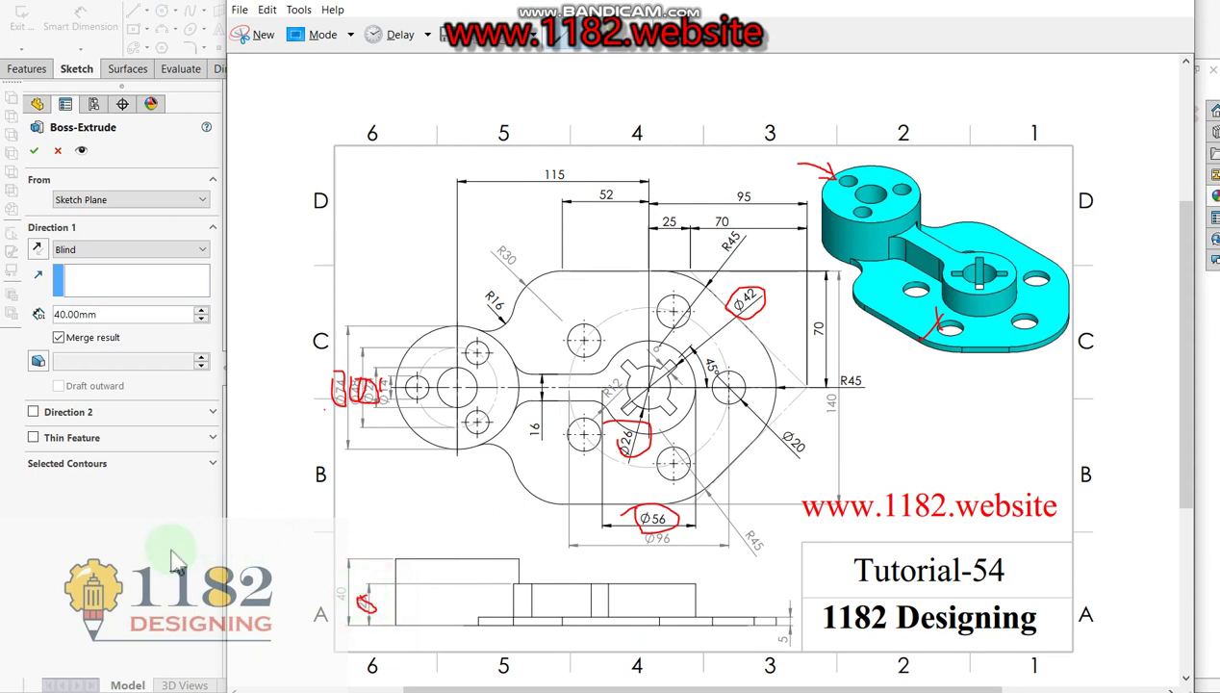
{"action": "key", "text": "alt+Tab"}
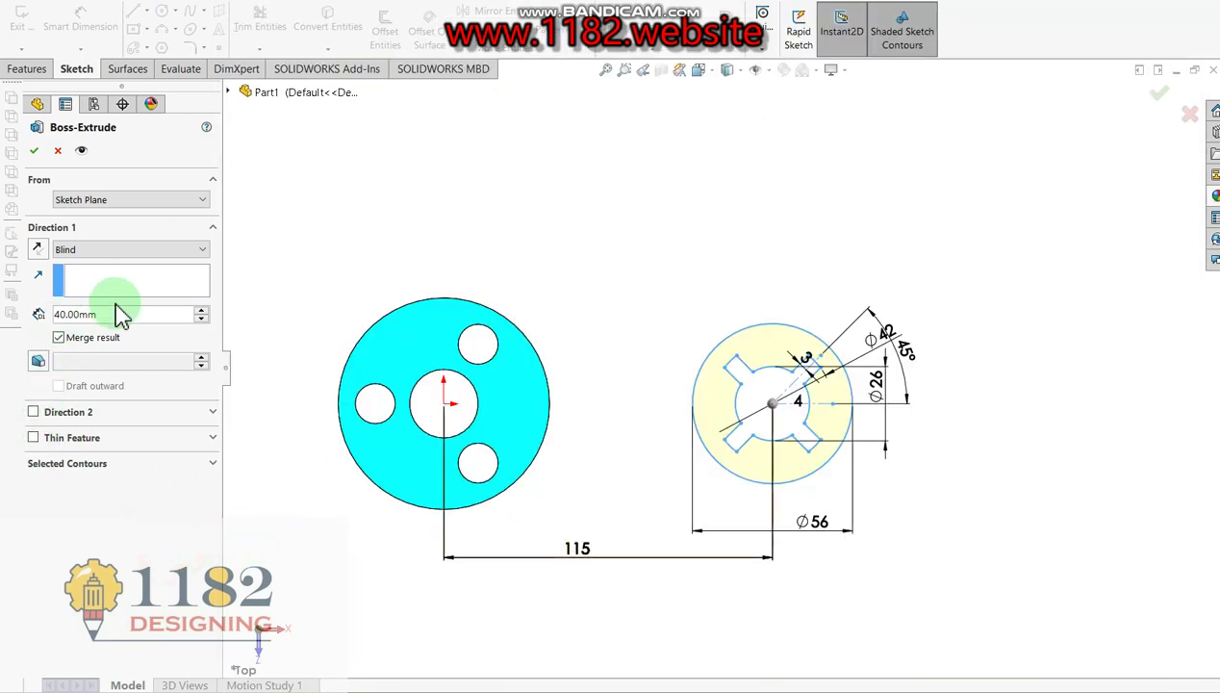
{"action": "left_click", "coordinate": [97, 314]}
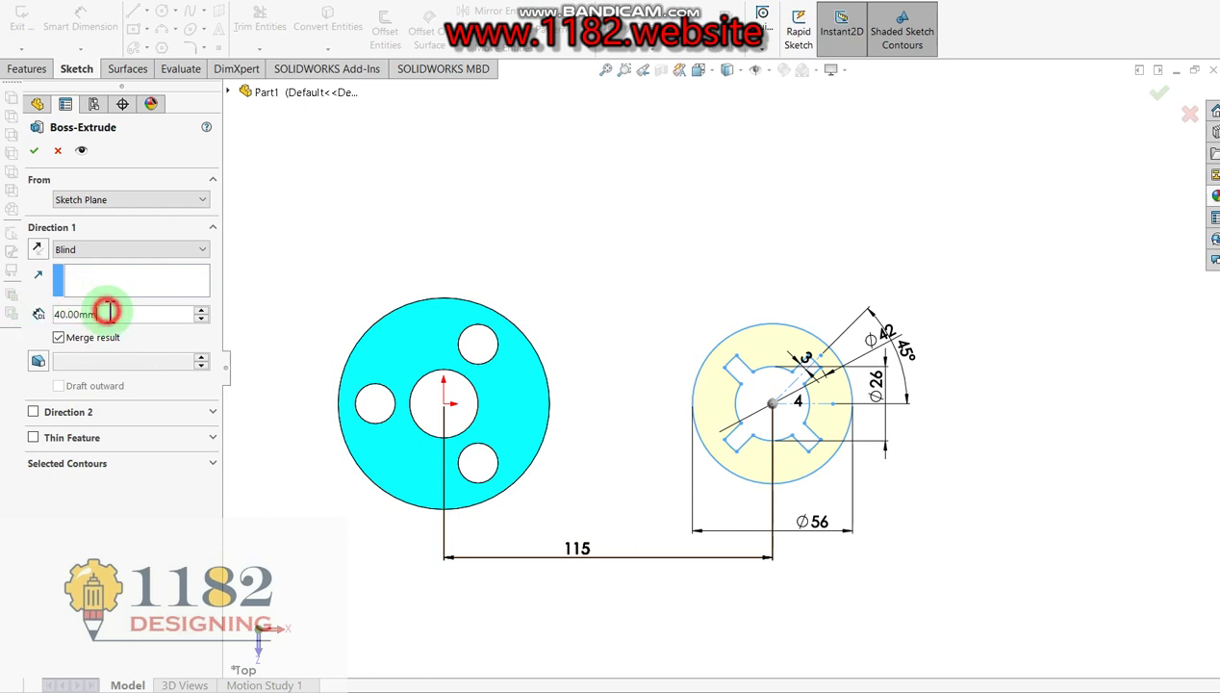
{"action": "left_click_drag", "start_coordinate": [108, 311], "coordinate": [4, 322]}
{"action": "type", "text": "25"}
{"action": "key", "text": "Return"}
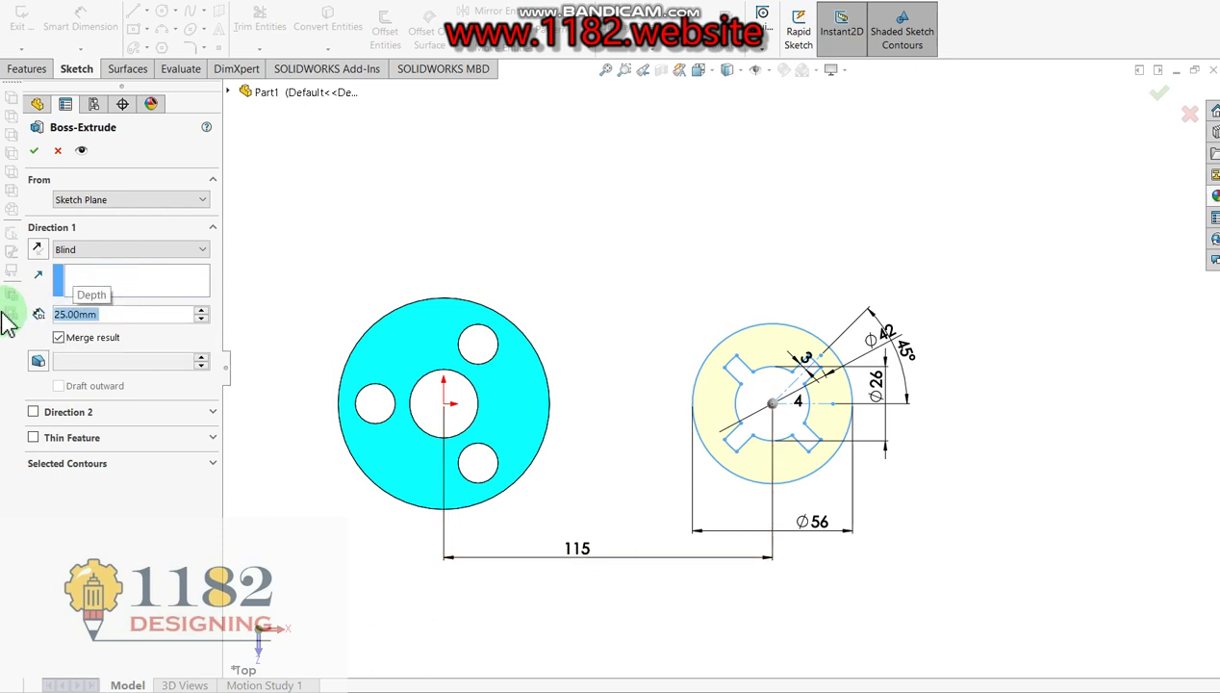
{"action": "left_click", "coordinate": [33, 150]}
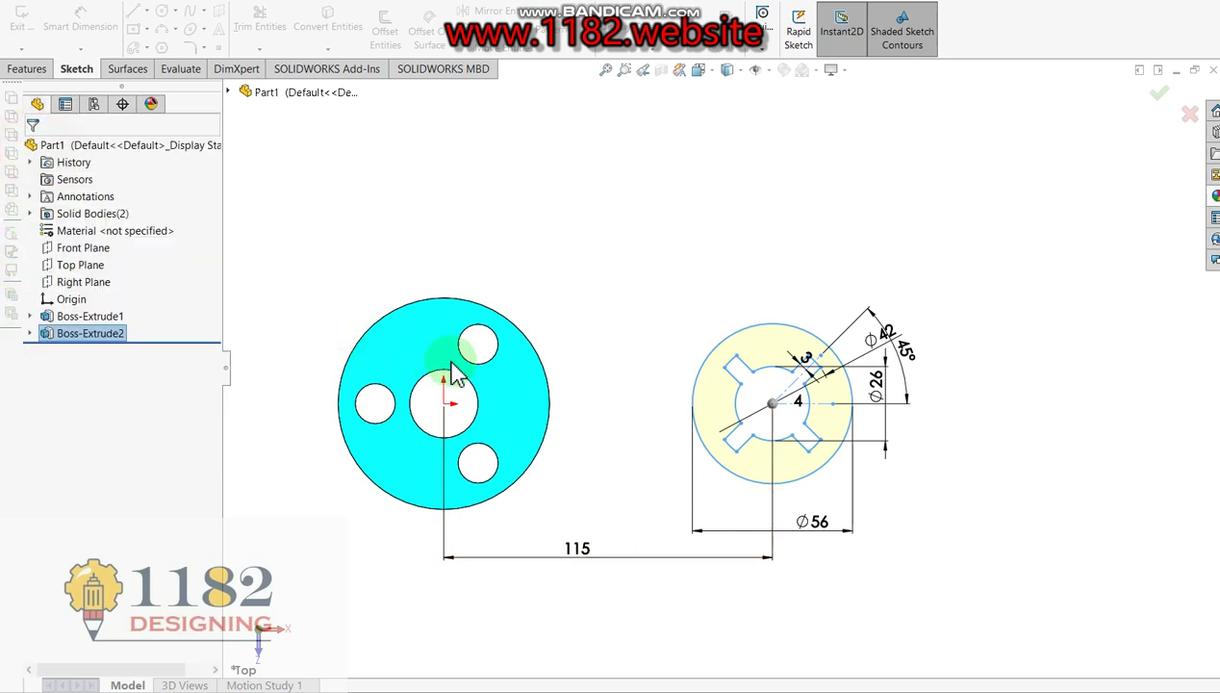
Start a new sketch on the Top Plane, viewed from the top.
{"action": "left_click", "coordinate": [68, 268]}
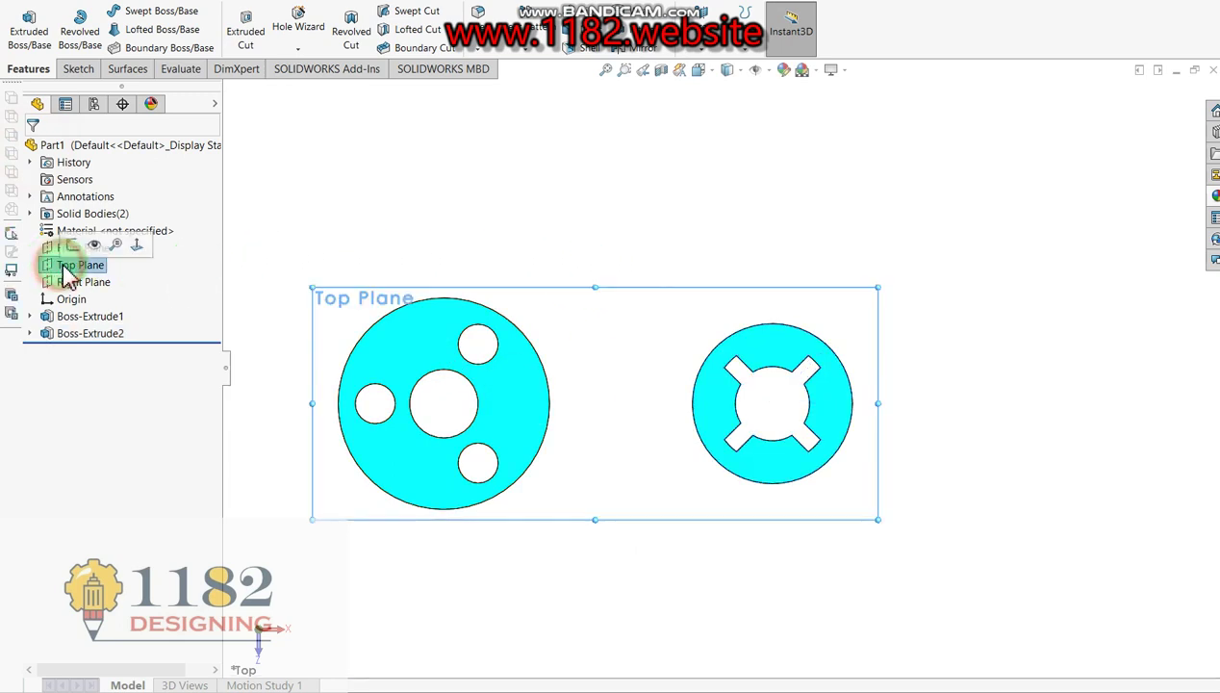
{"action": "left_click", "coordinate": [54, 34]}
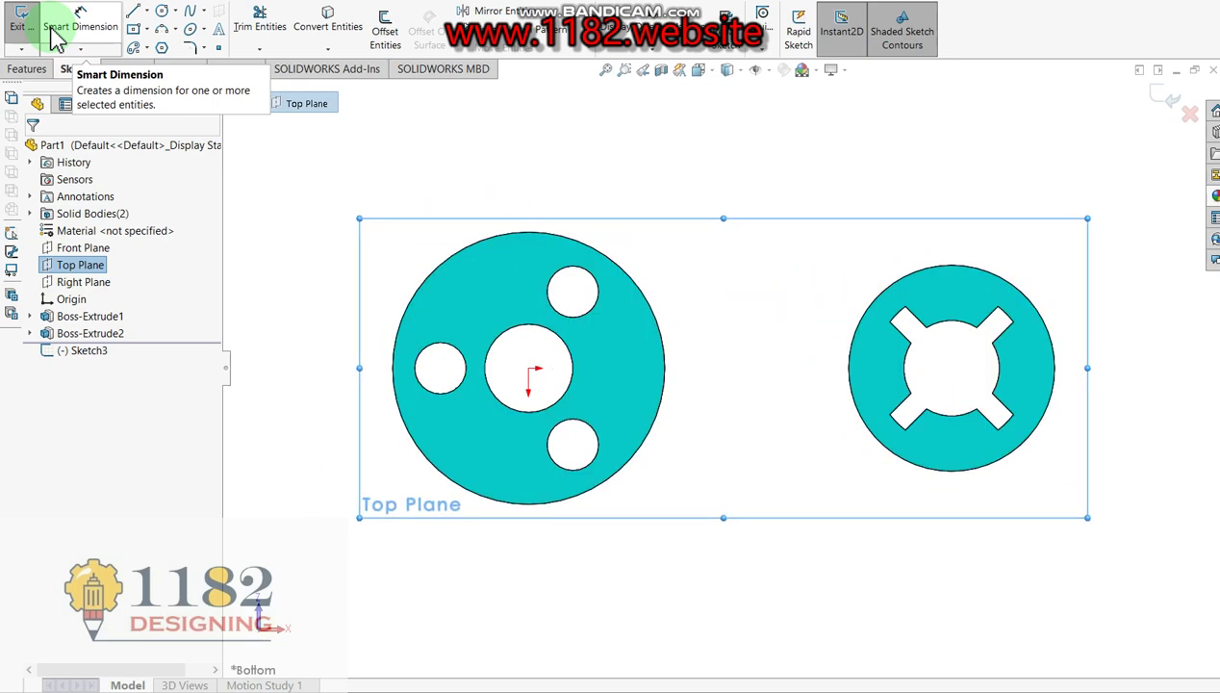
{"action": "key", "text": "ctrl+8"}
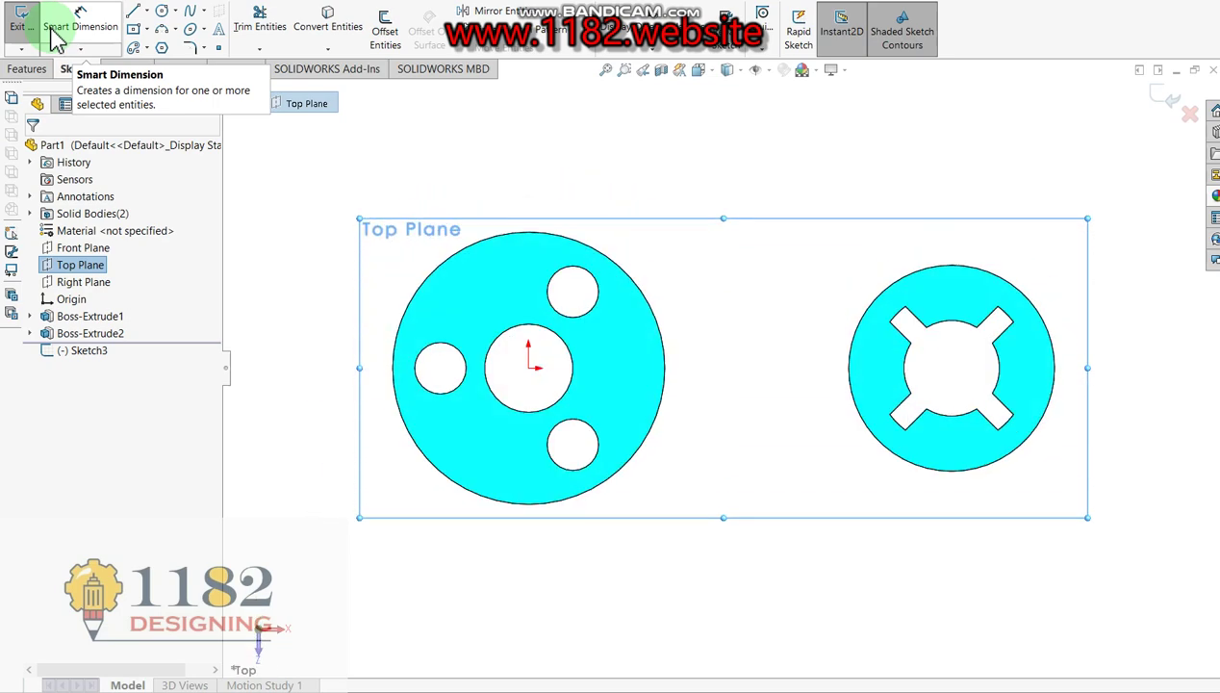
Draw the top horizontal line and a sloped line down to the boss-centre level.
{"action": "left_click", "coordinate": [135, 11]}
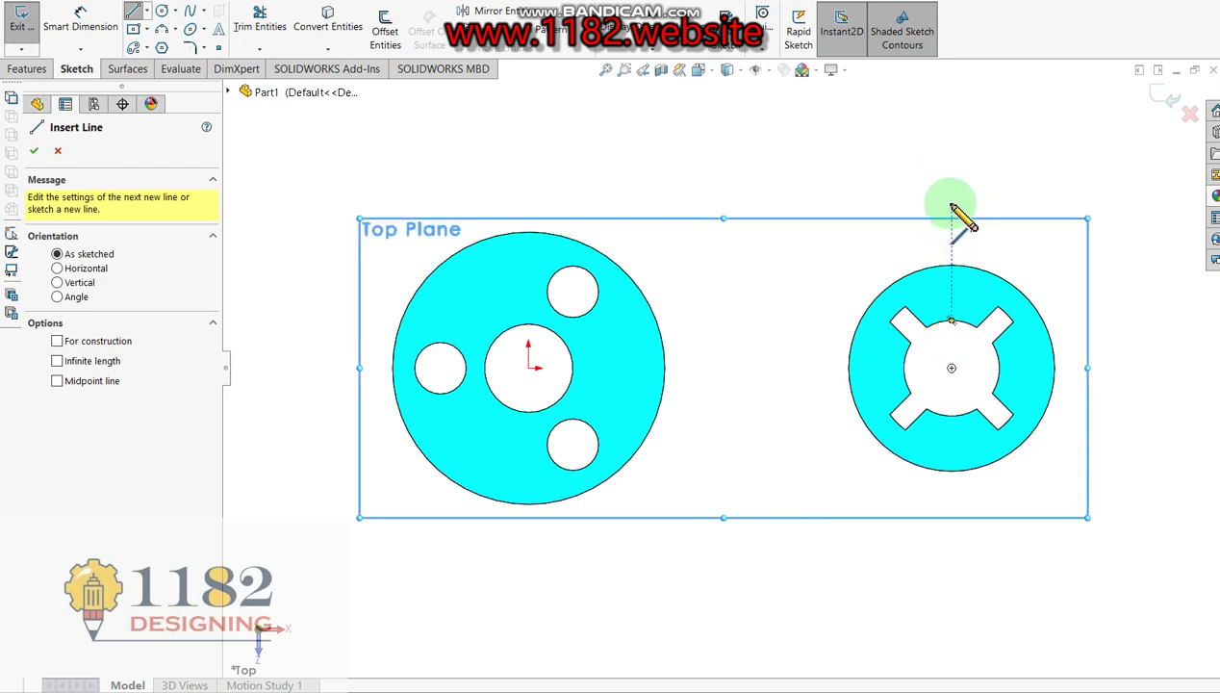
{"action": "left_click", "coordinate": [951, 143]}
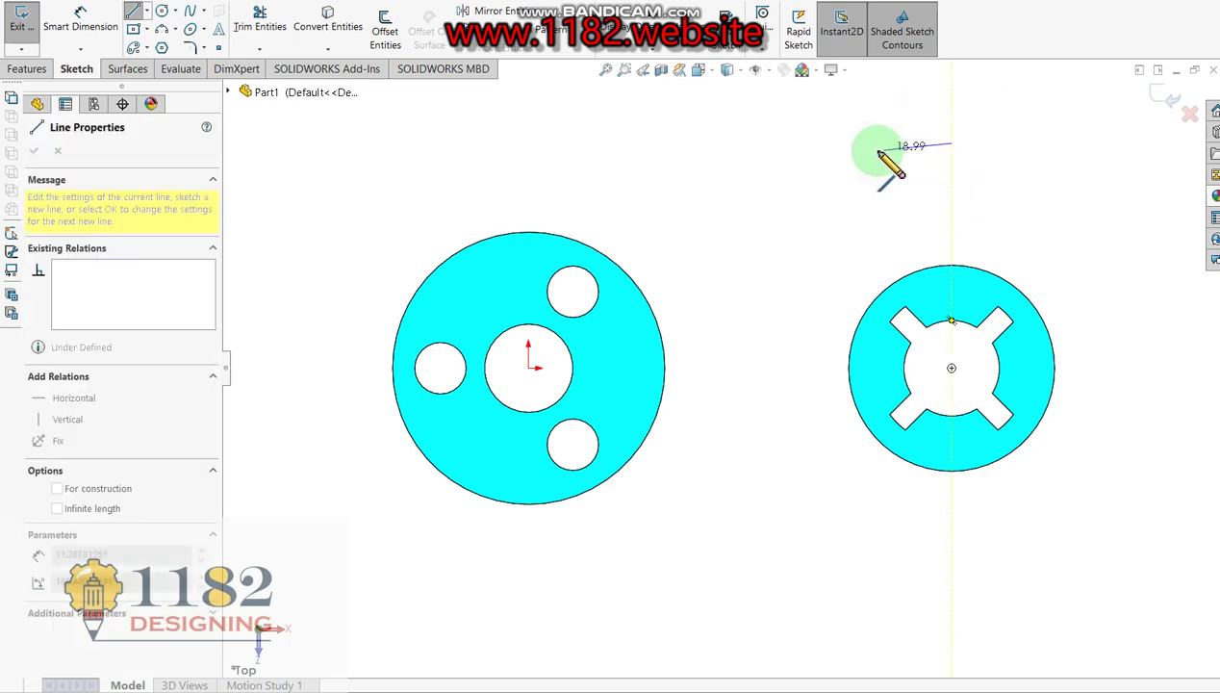
{"action": "left_click", "coordinate": [787, 143]}
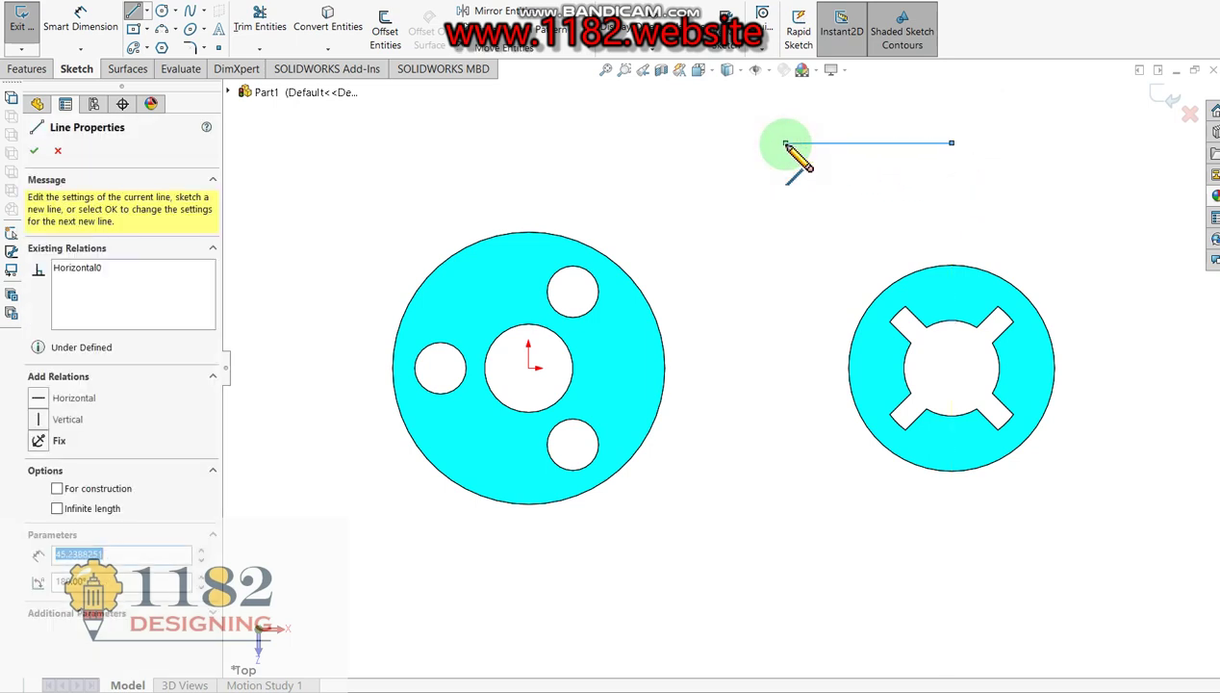
{"action": "key", "text": "Escape"}
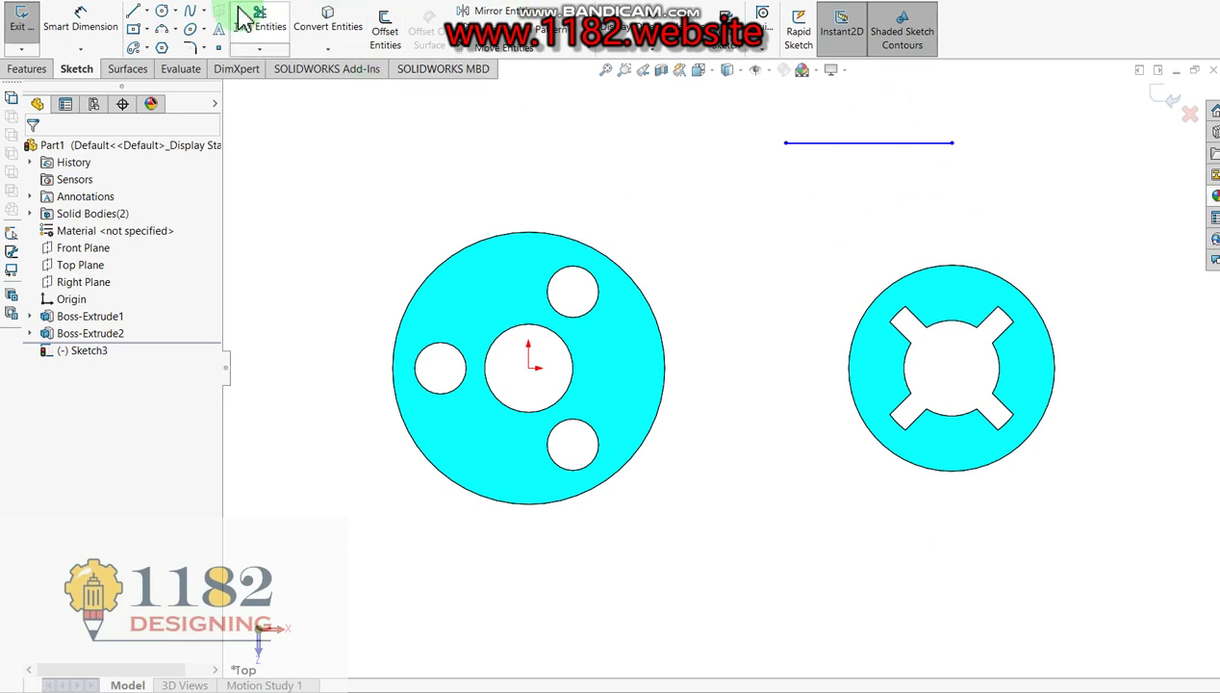
{"action": "left_click", "coordinate": [134, 14]}
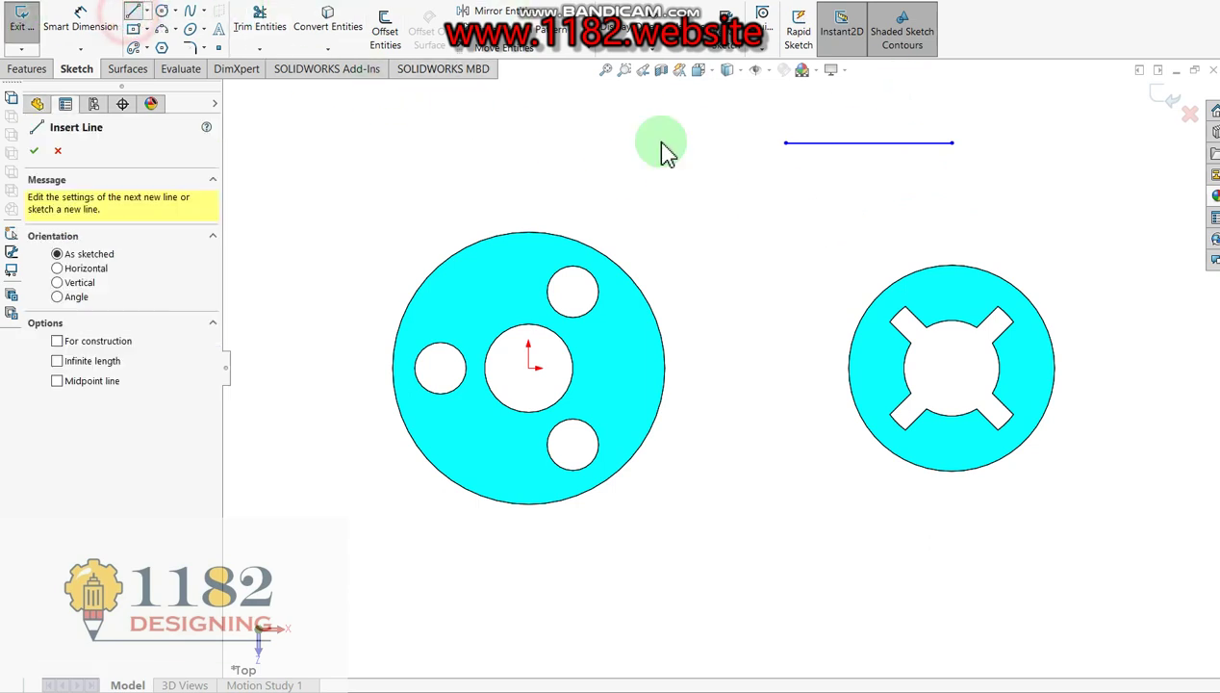
{"action": "left_click", "coordinate": [951, 143]}
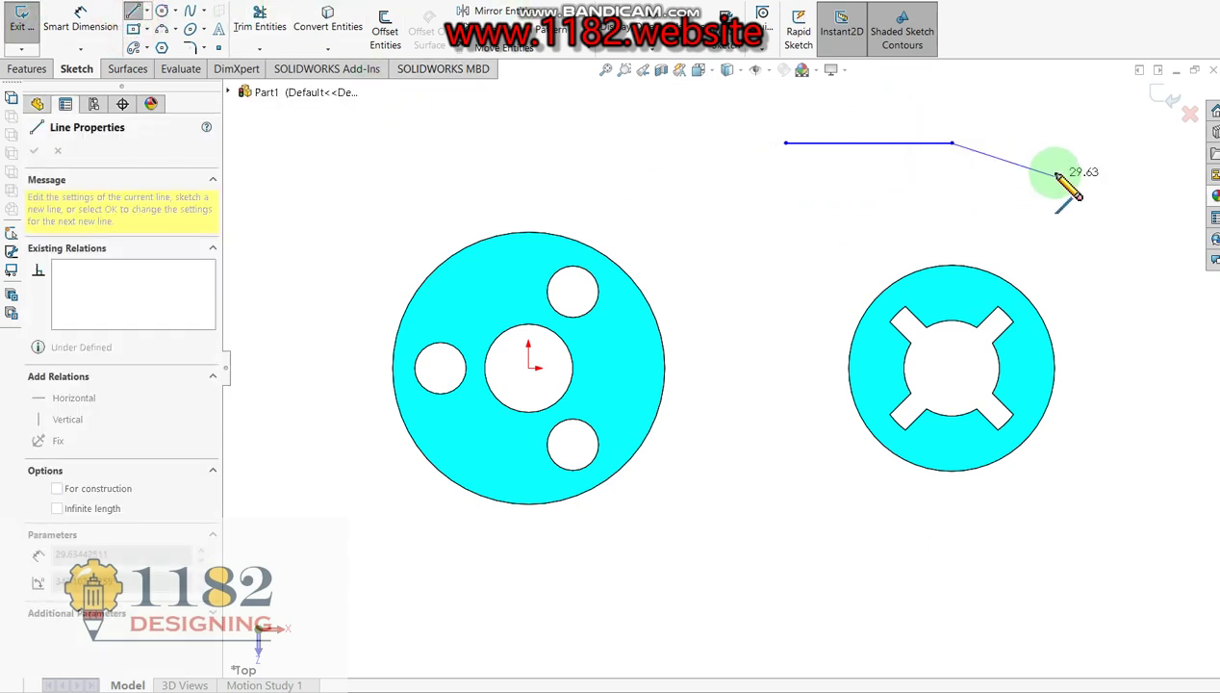
{"action": "left_click", "coordinate": [1039, 143]}
{"action": "key", "text": "z"}
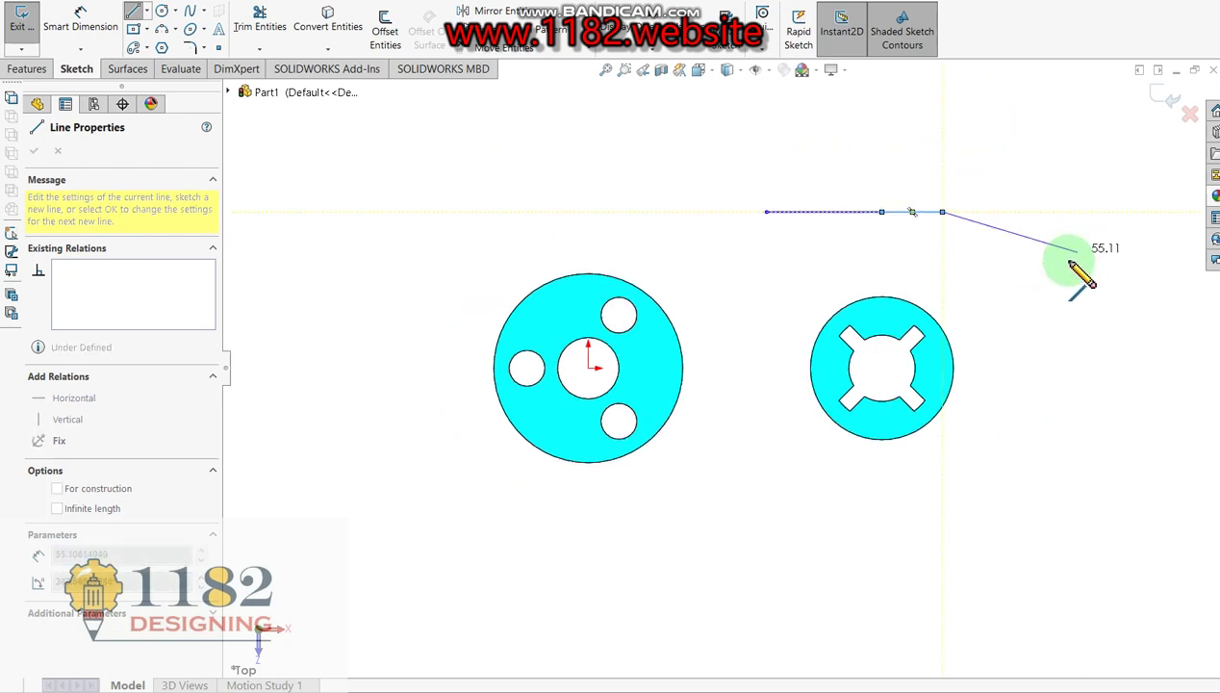
{"action": "left_click", "coordinate": [1114, 369]}
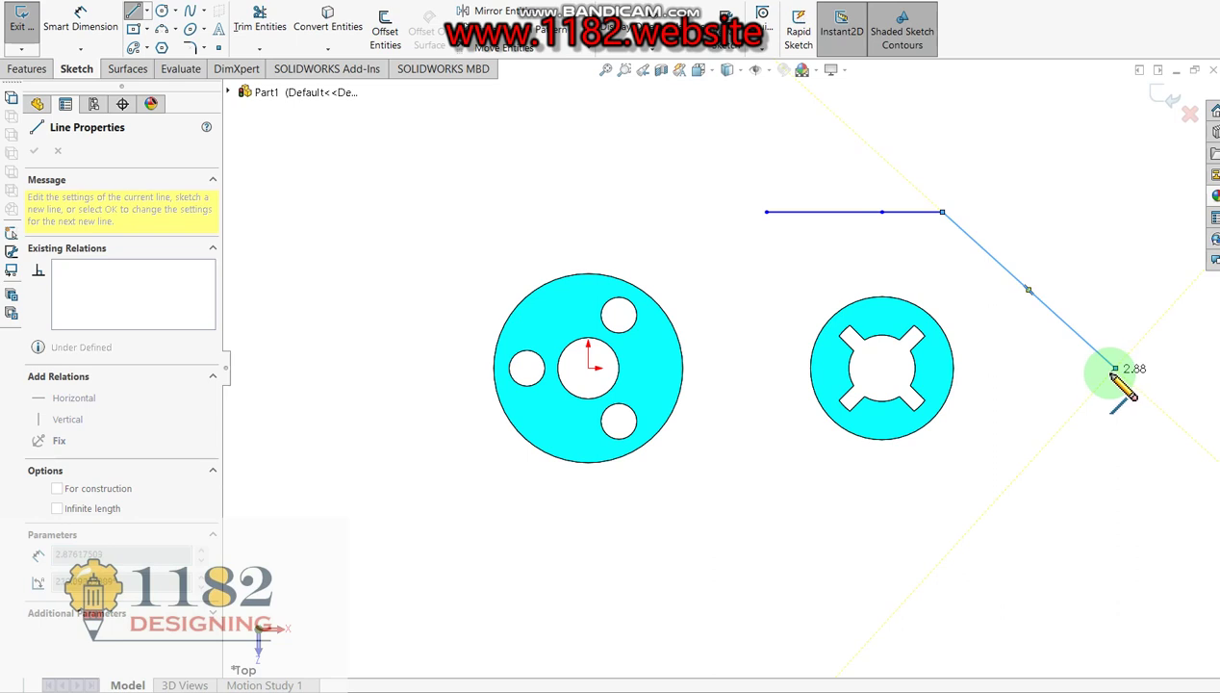
{"action": "key", "text": "Escape"}
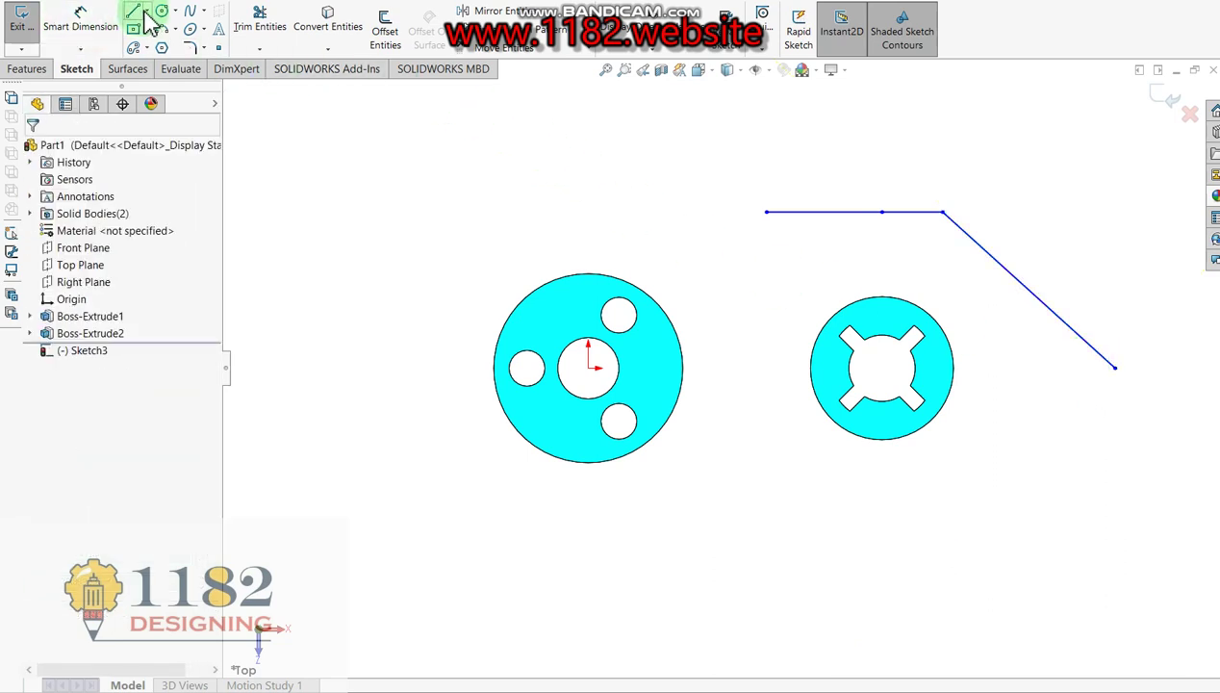
Draw a centerline from the left boss centre to the sloped line's lower end.
{"action": "left_click", "coordinate": [146, 12]}
{"action": "left_click", "coordinate": [161, 43]}
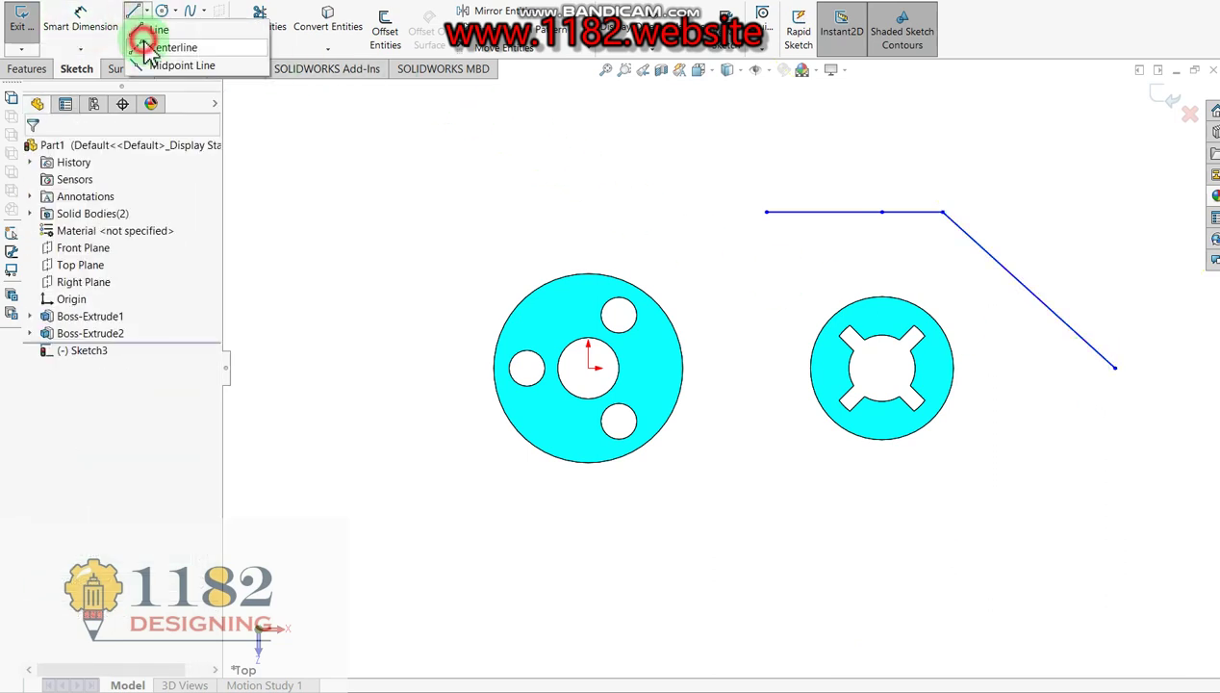
{"action": "left_click", "coordinate": [589, 369]}
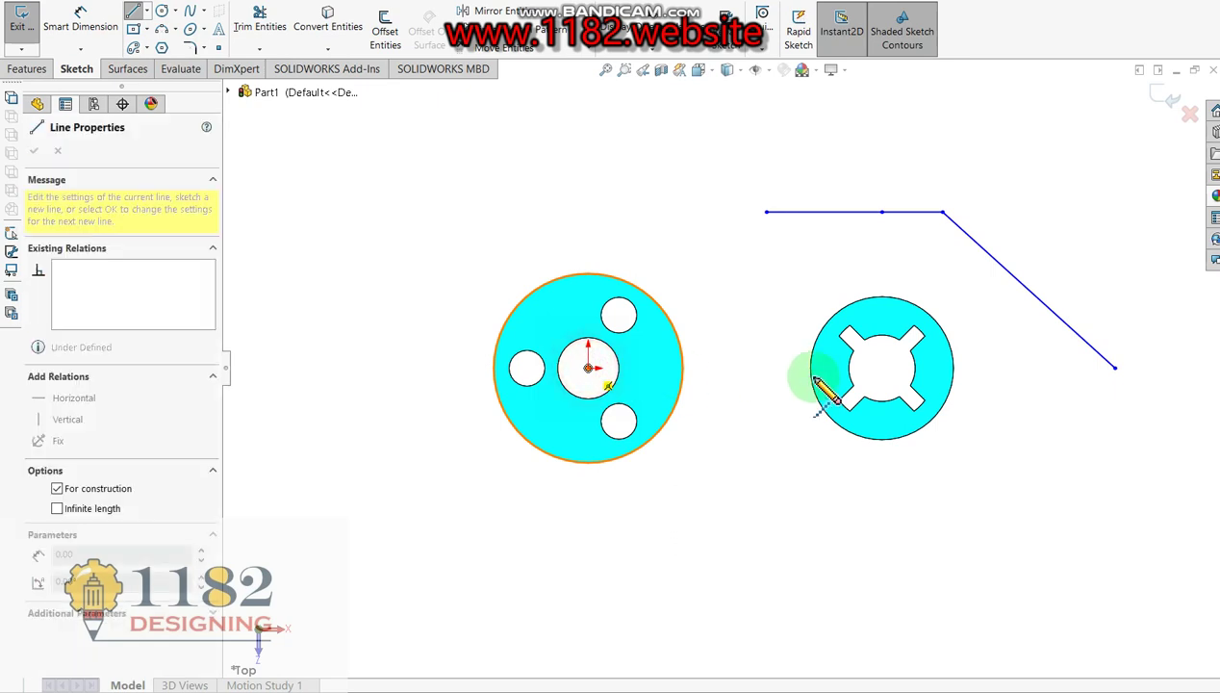
{"action": "left_click", "coordinate": [1116, 369]}
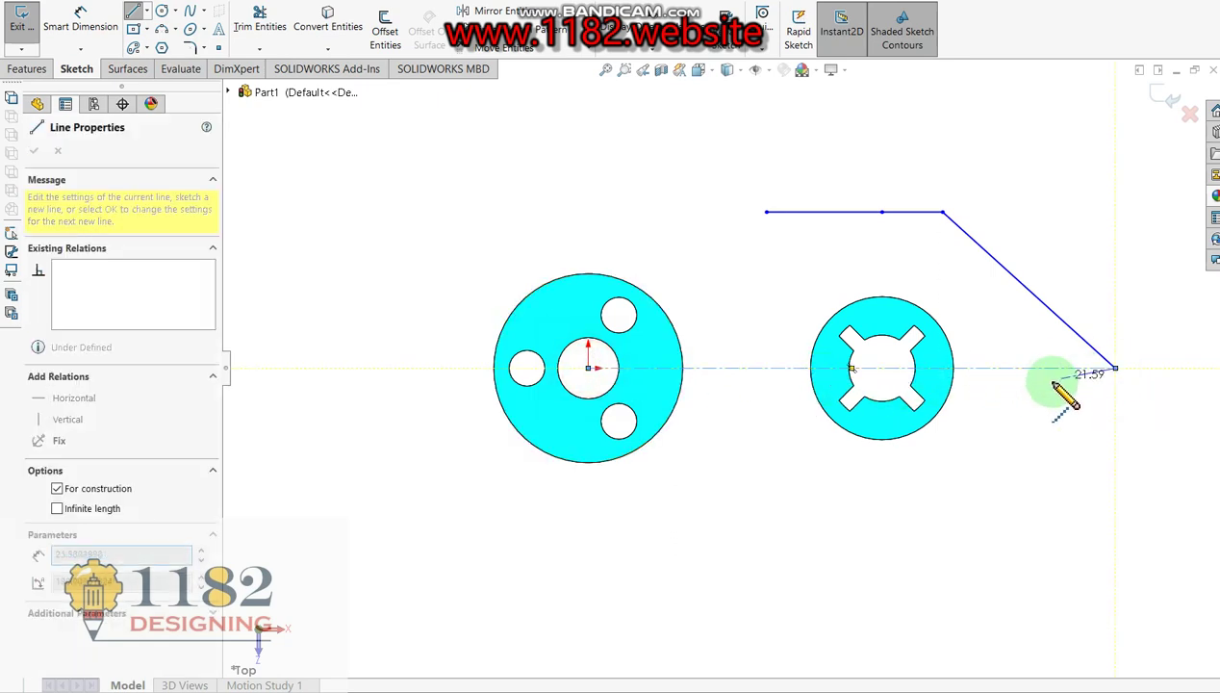
{"action": "key", "text": "Escape"}
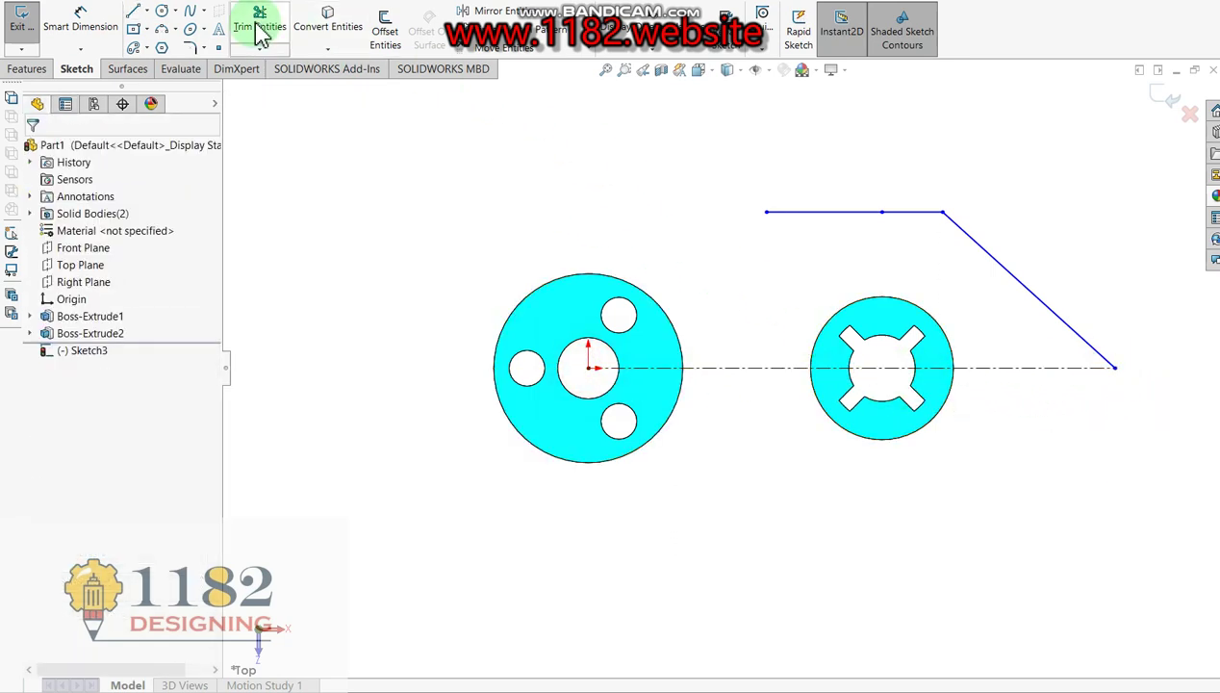
Dimension the top-line junction 115 mm from the left boss and the short segment 25 mm.
{"action": "left_click", "coordinate": [55, 27]}
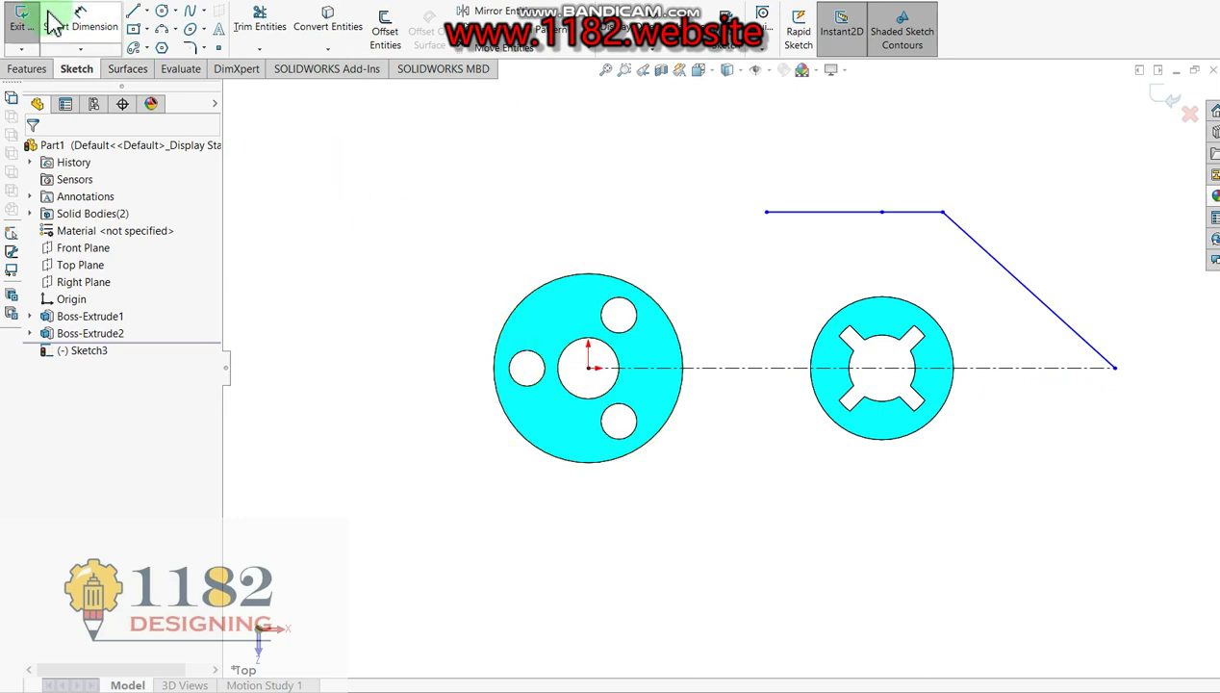
{"action": "left_click", "coordinate": [881, 212]}
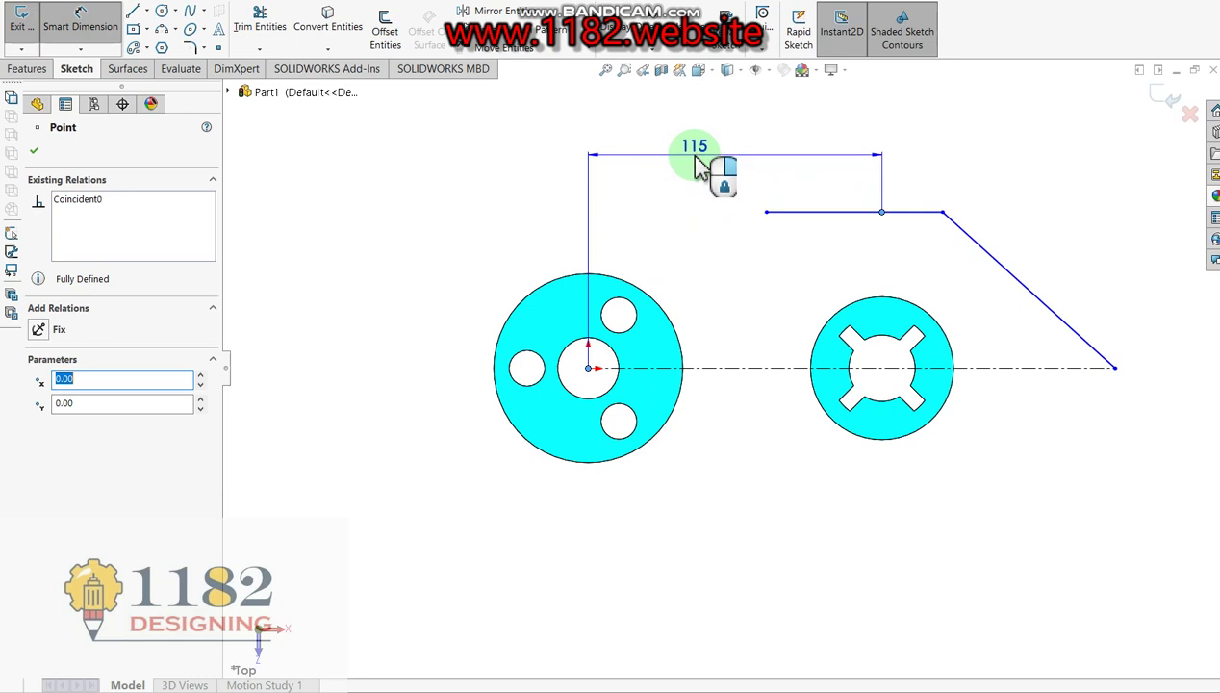
{"action": "left_click", "coordinate": [700, 162]}
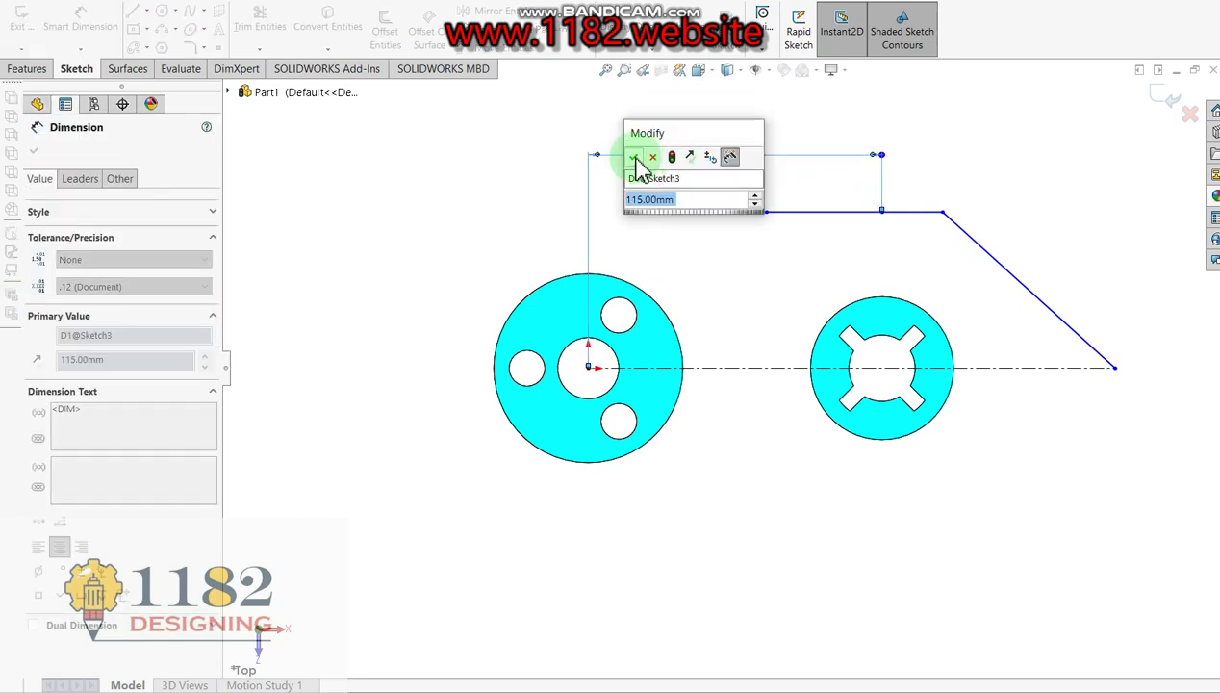
{"action": "left_click", "coordinate": [634, 158]}
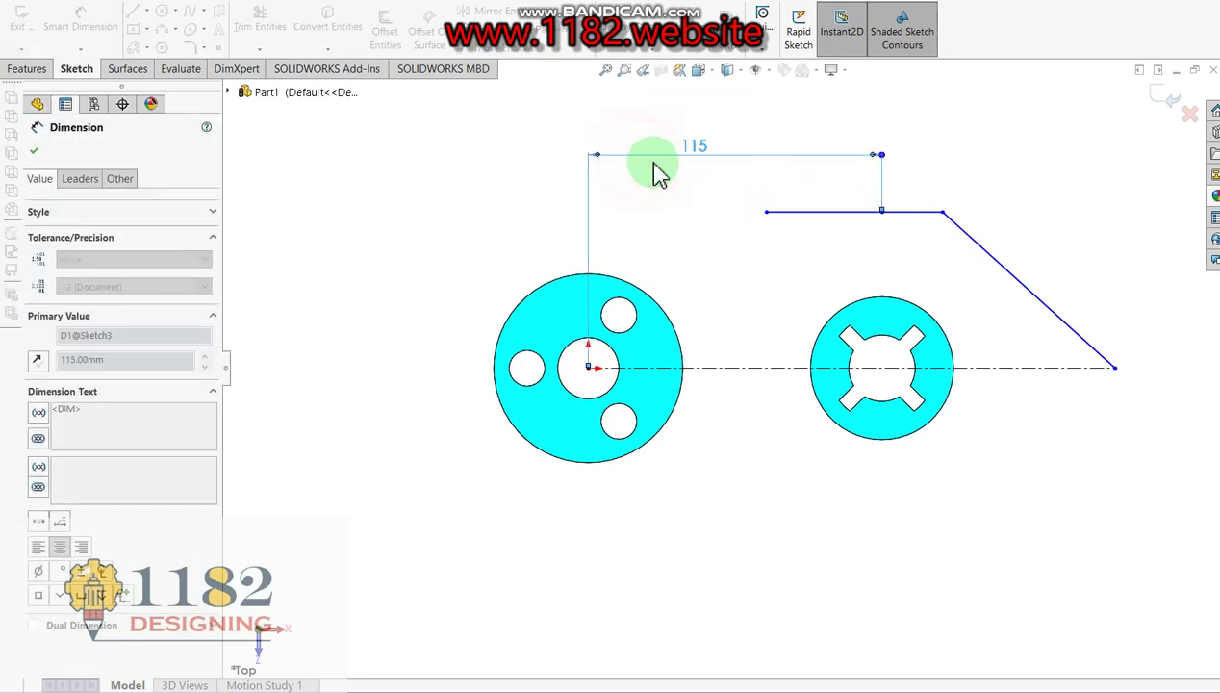
{"action": "left_click", "coordinate": [922, 219]}
{"action": "left_click", "coordinate": [920, 200]}
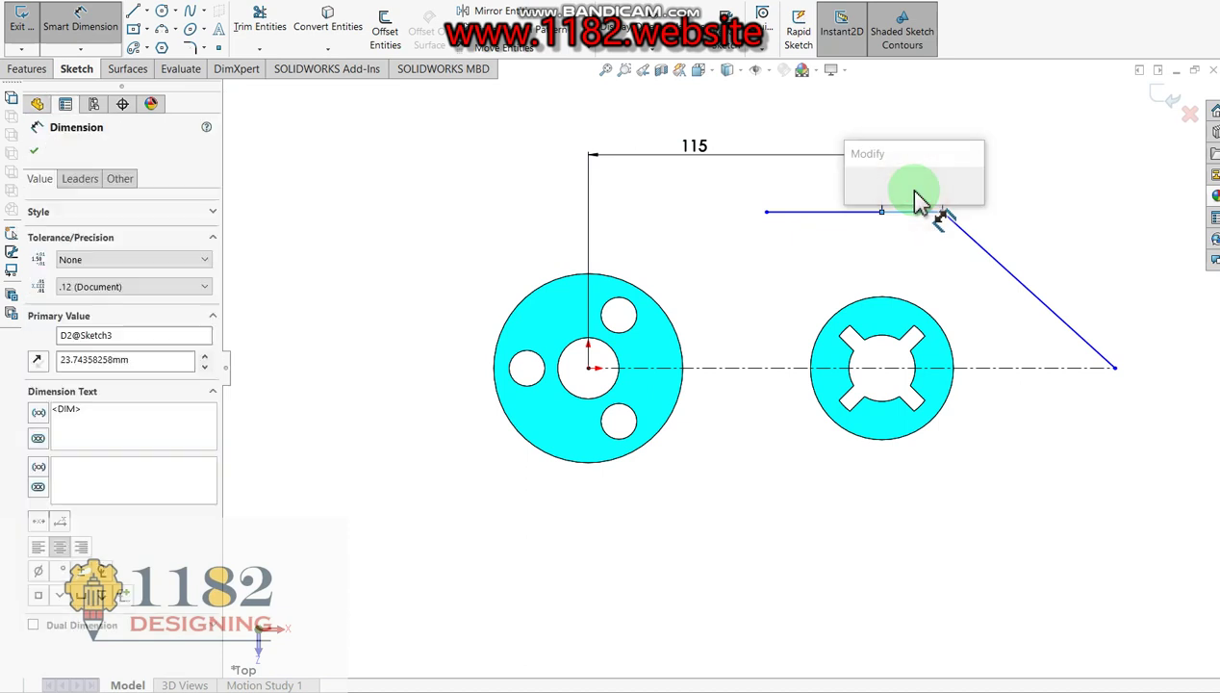
{"action": "type", "text": "25"}
{"action": "key", "text": "Return"}
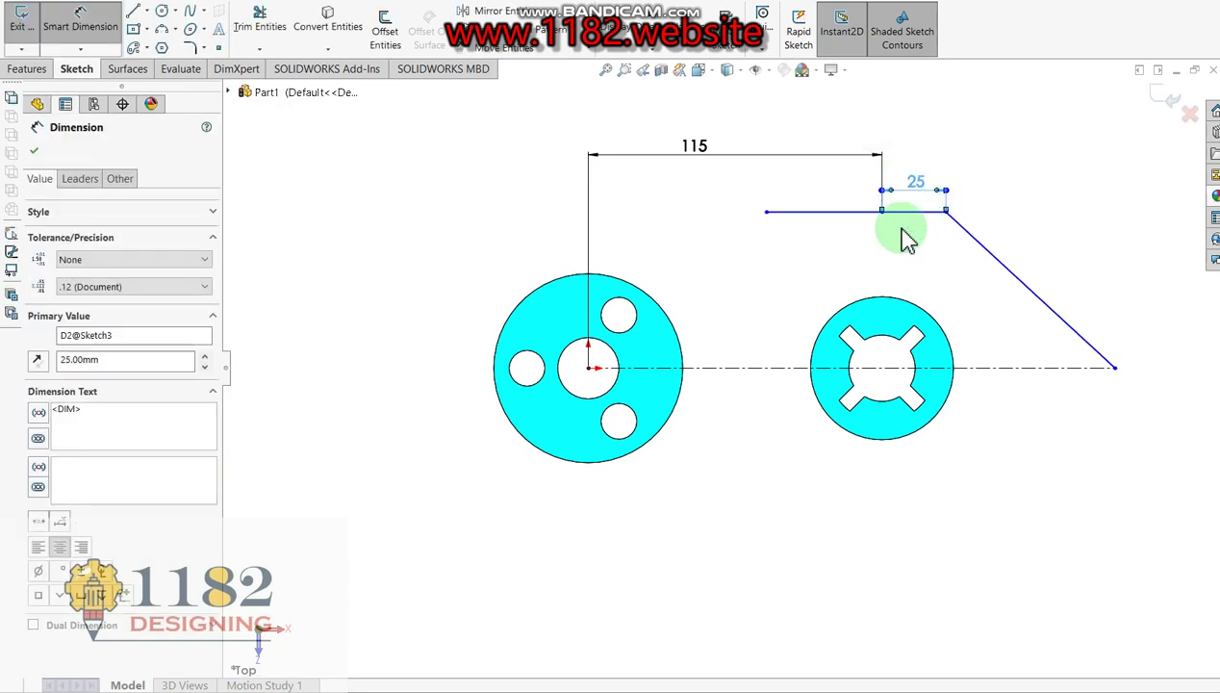
Add the 95 mm horizontal distance and the 140 mm vertical dimension.
{"action": "left_click", "coordinate": [882, 213]}
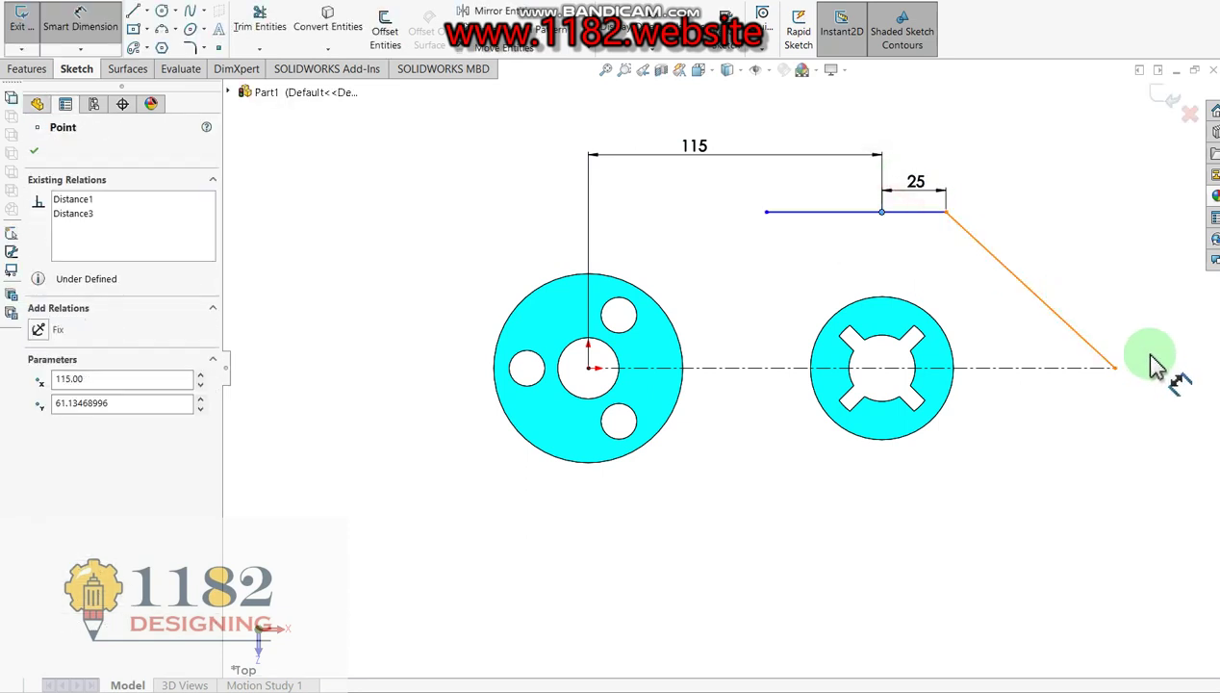
{"action": "left_click", "coordinate": [1115, 367]}
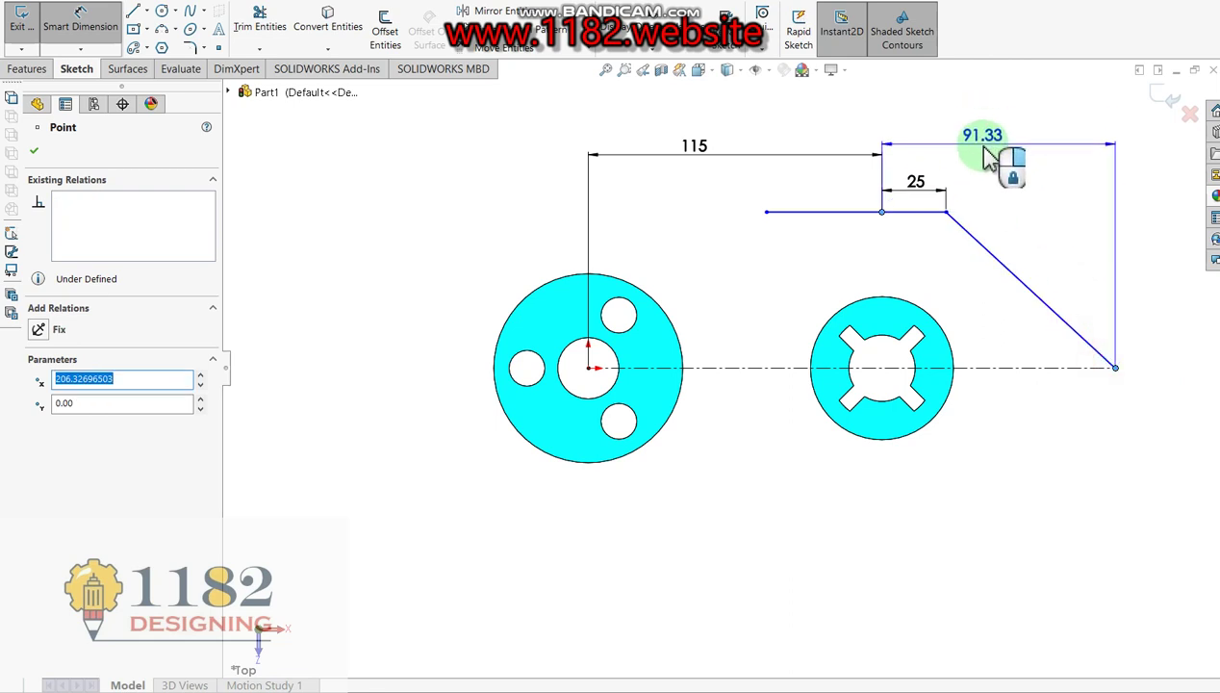
{"action": "left_click", "coordinate": [988, 160]}
{"action": "type", "text": "95"}
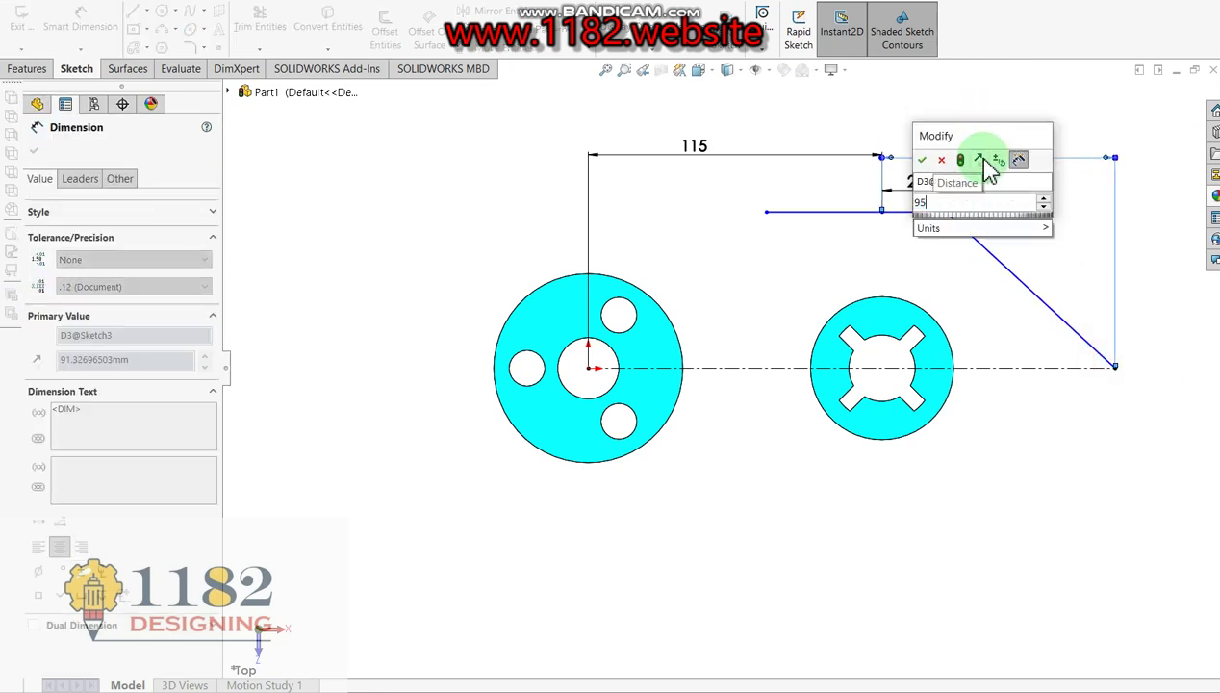
{"action": "key", "text": "Return"}
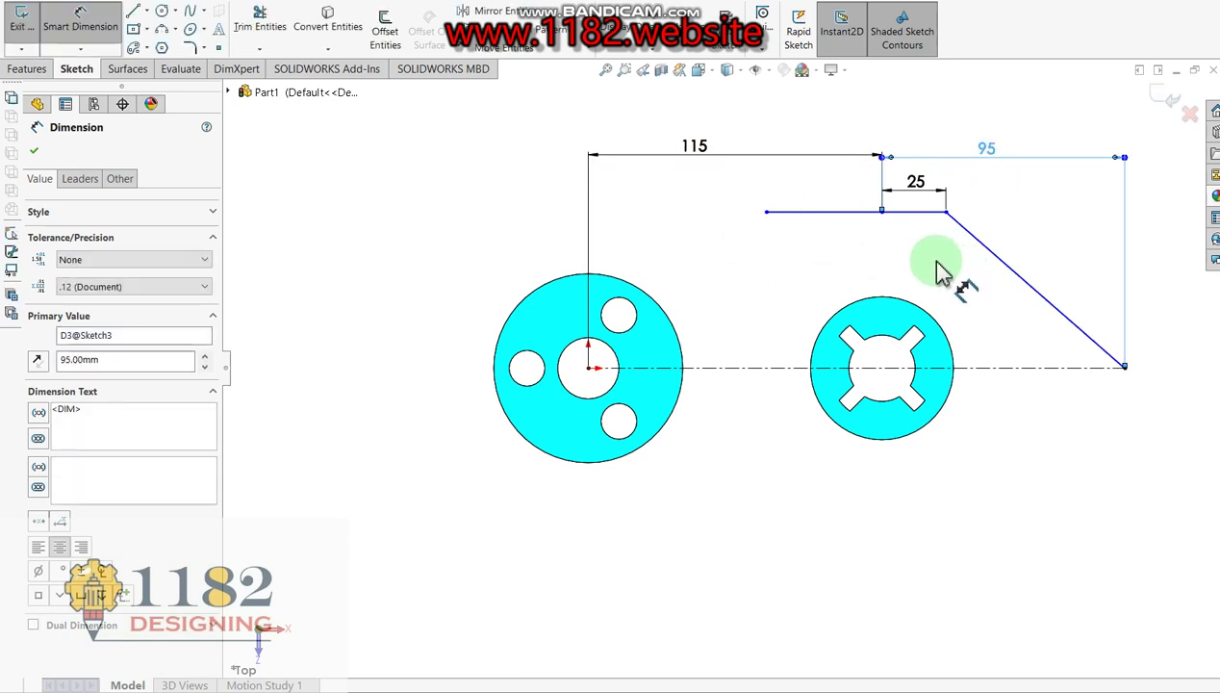
{"action": "left_click", "coordinate": [906, 214]}
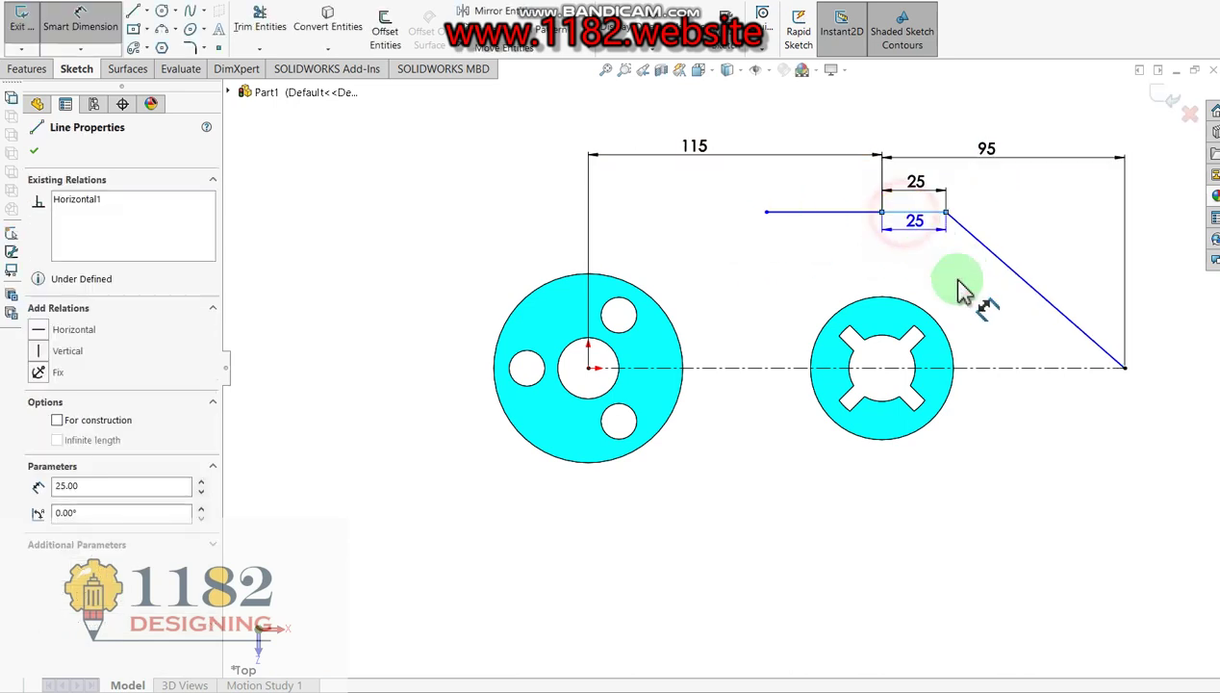
{"action": "left_click", "coordinate": [991, 368]}
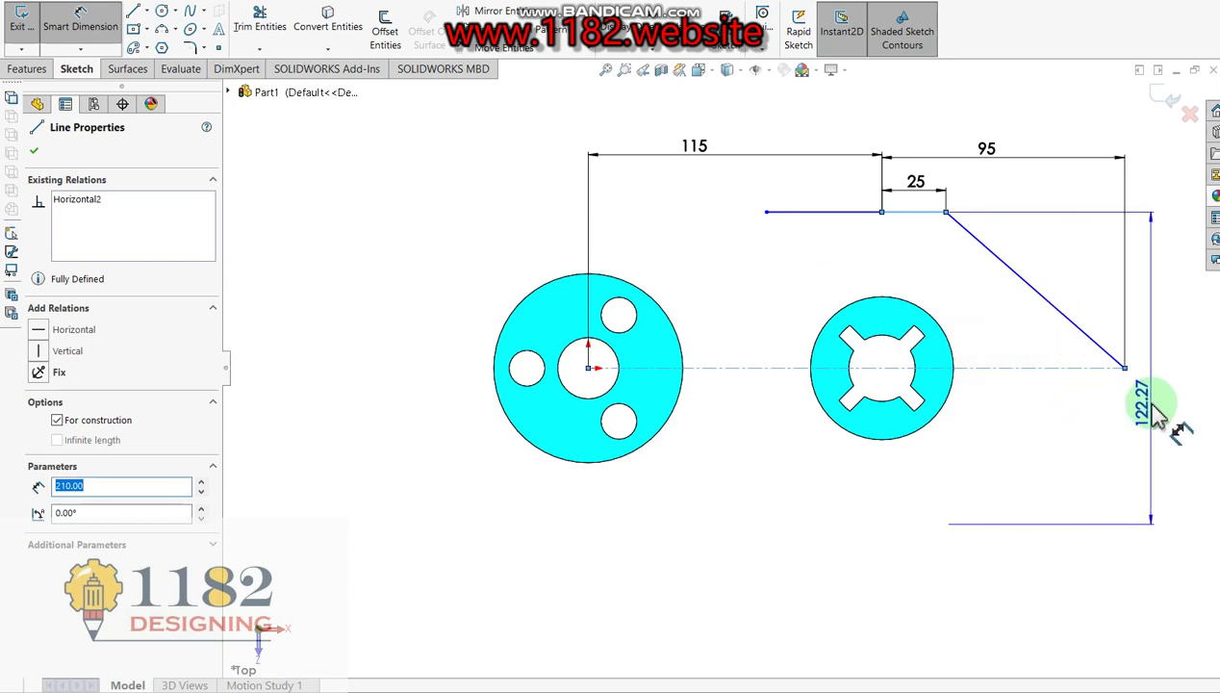
{"action": "left_click", "coordinate": [1166, 402]}
{"action": "type", "text": "140"}
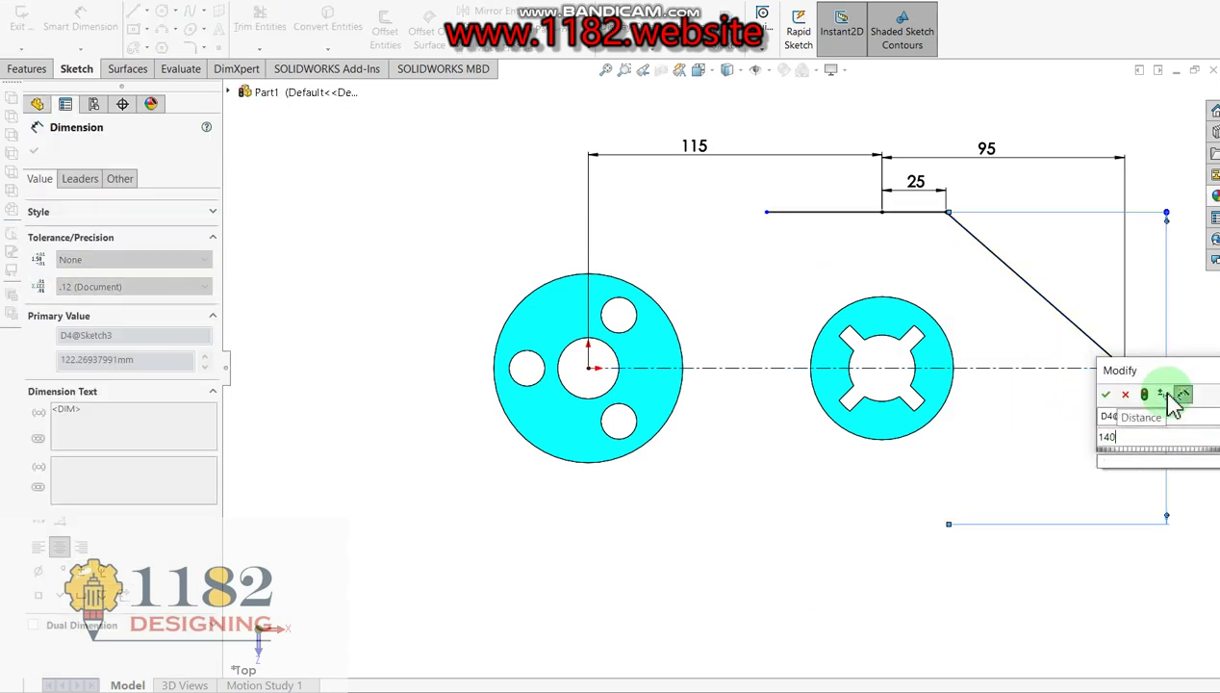
{"action": "key", "text": "Return"}
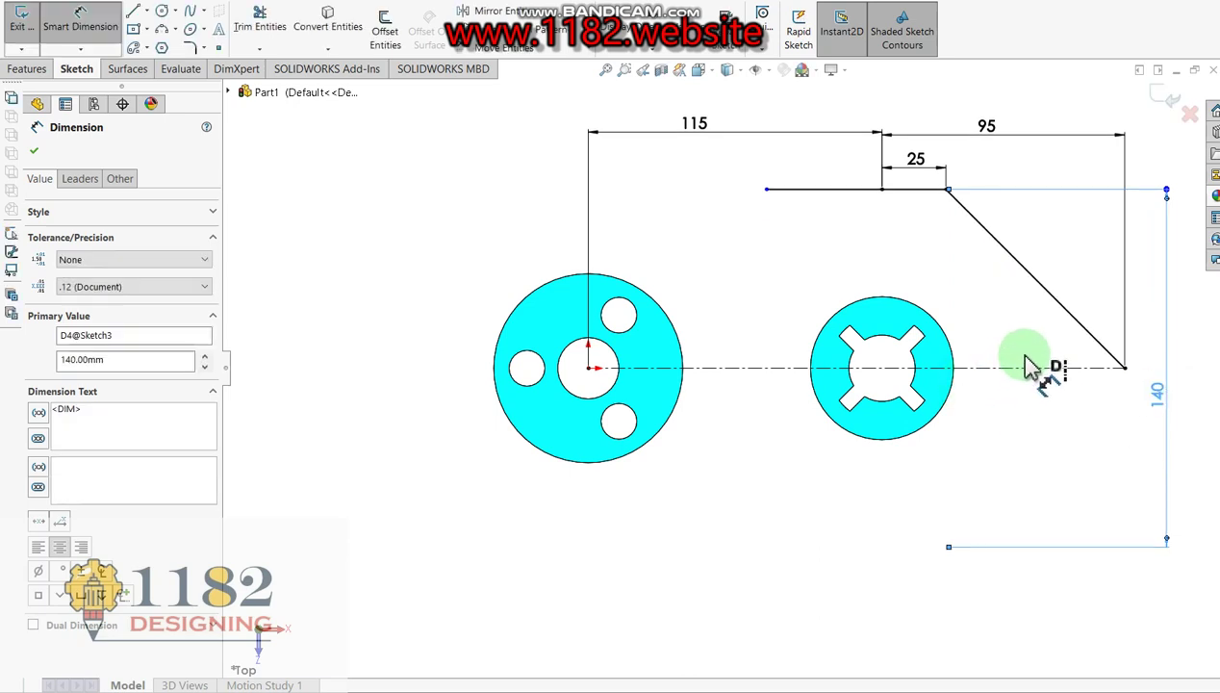
Dimension the leftmost top segment to 52 mm.
{"action": "left_click", "coordinate": [811, 192]}
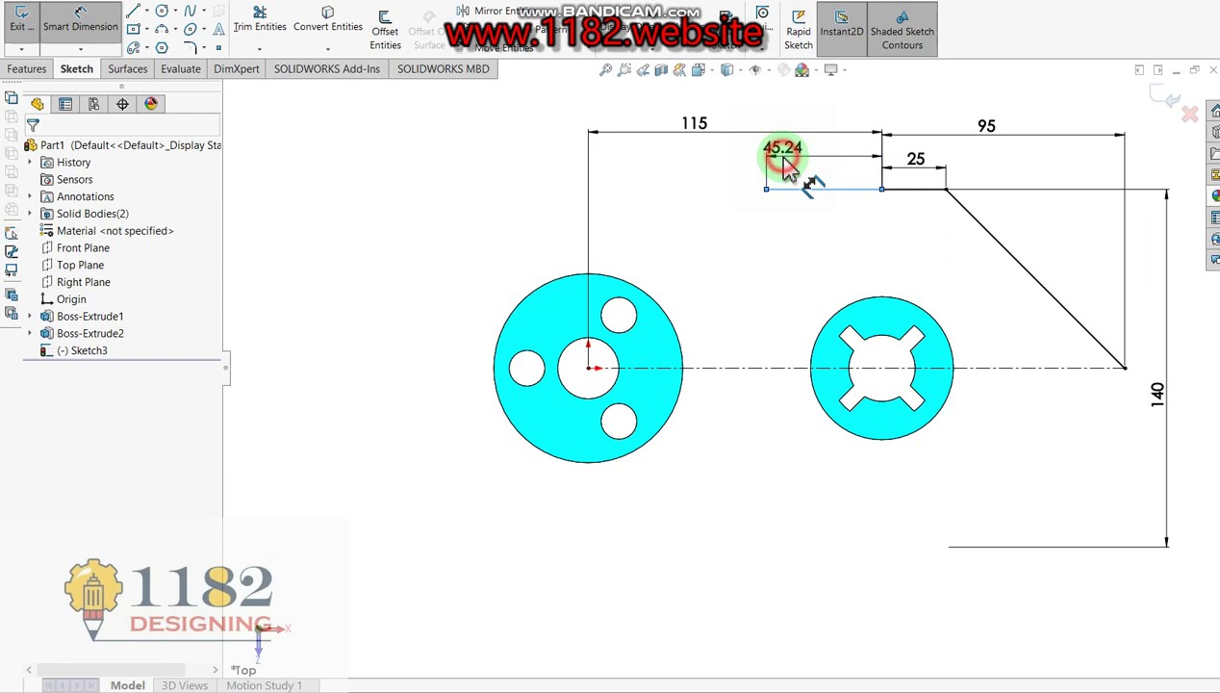
{"action": "left_click", "coordinate": [779, 159]}
{"action": "key", "text": "alt+Tab"}
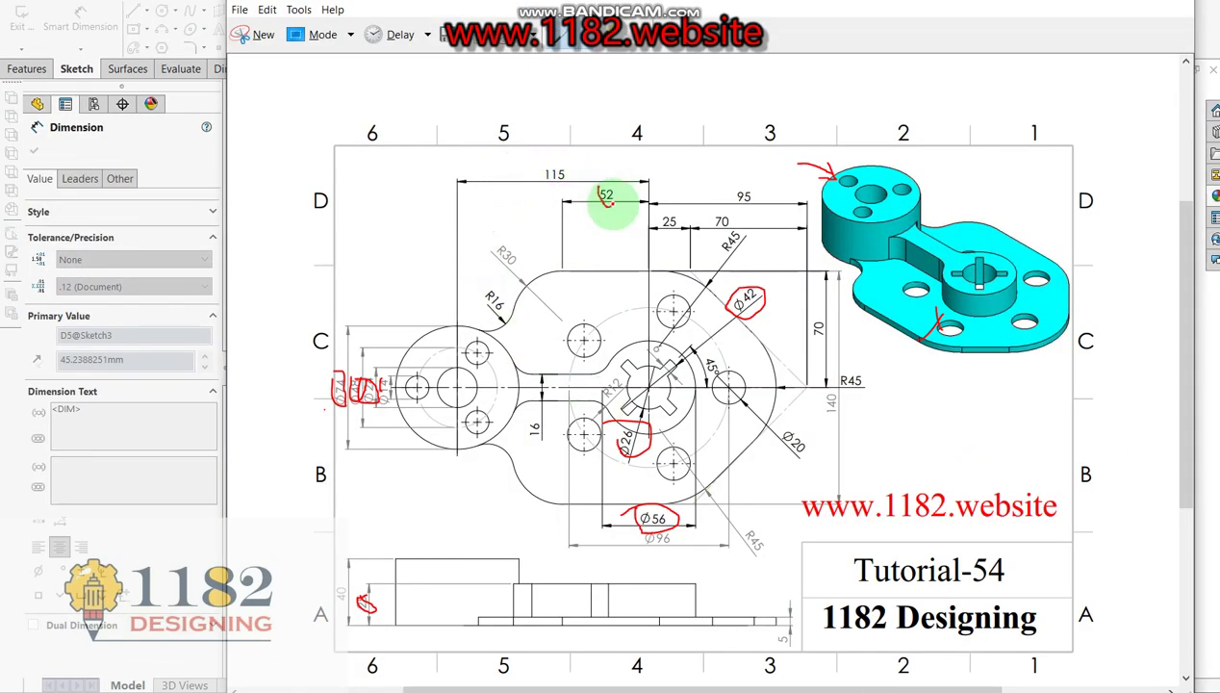
{"action": "left_click", "coordinate": [168, 433]}
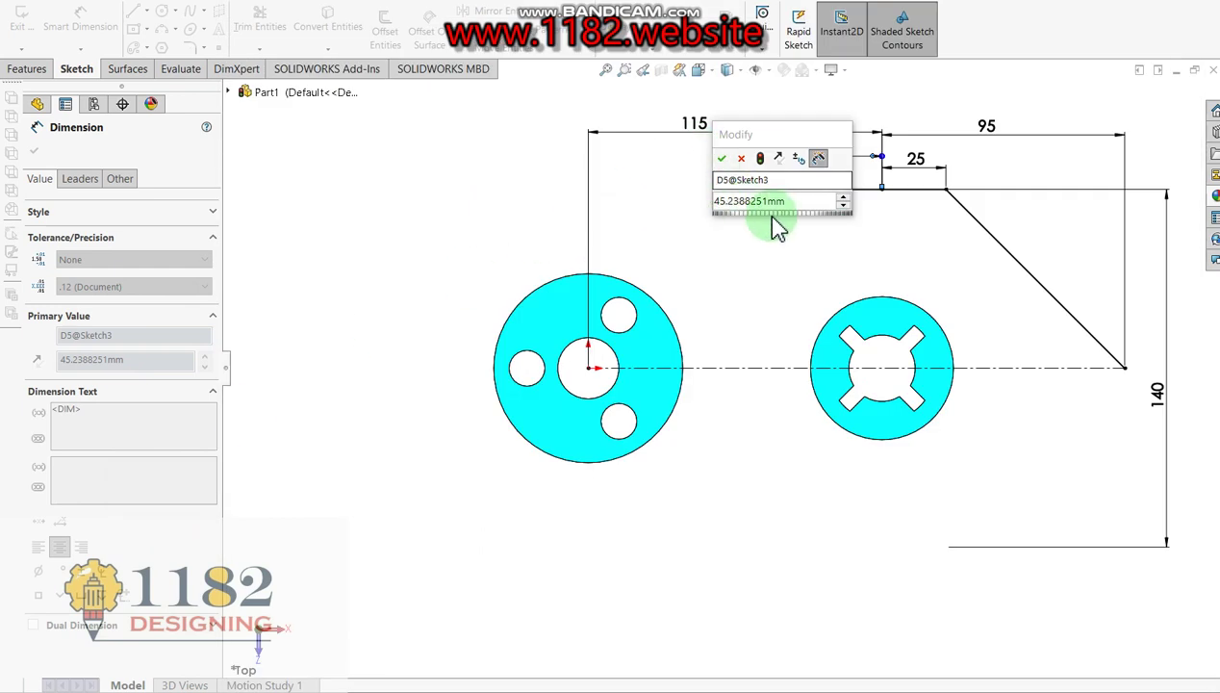
{"action": "left_click", "coordinate": [796, 204]}
{"action": "type", "text": "52"}
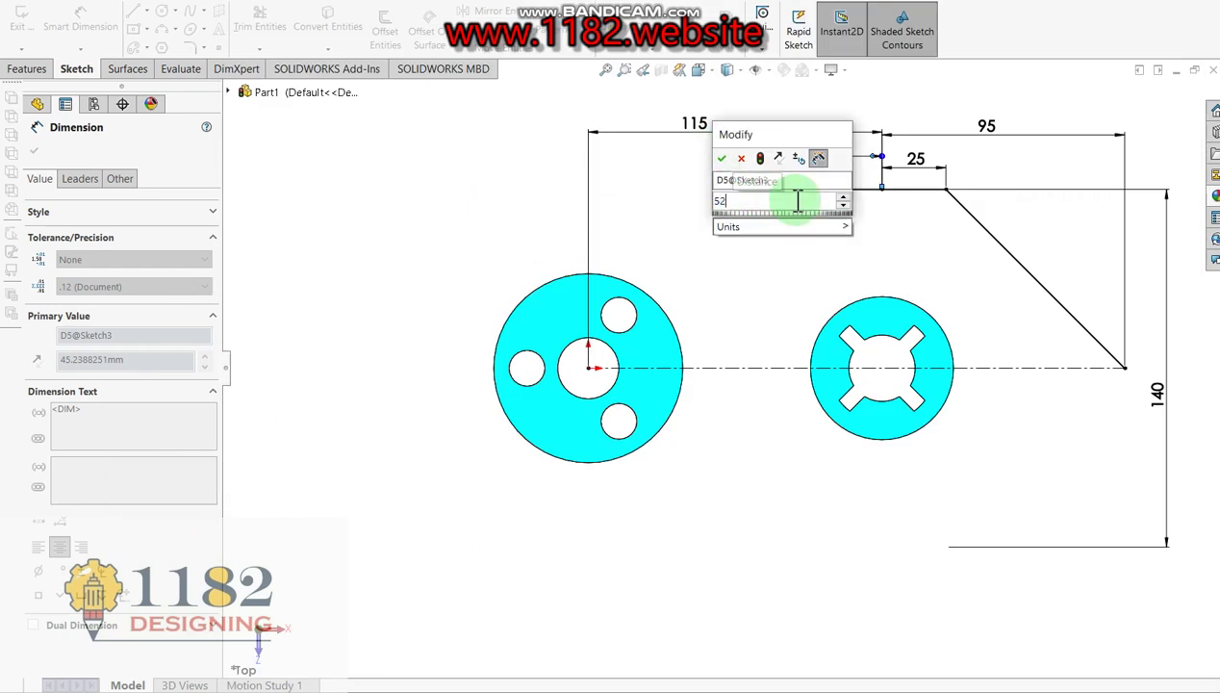
{"action": "key", "text": "Return"}
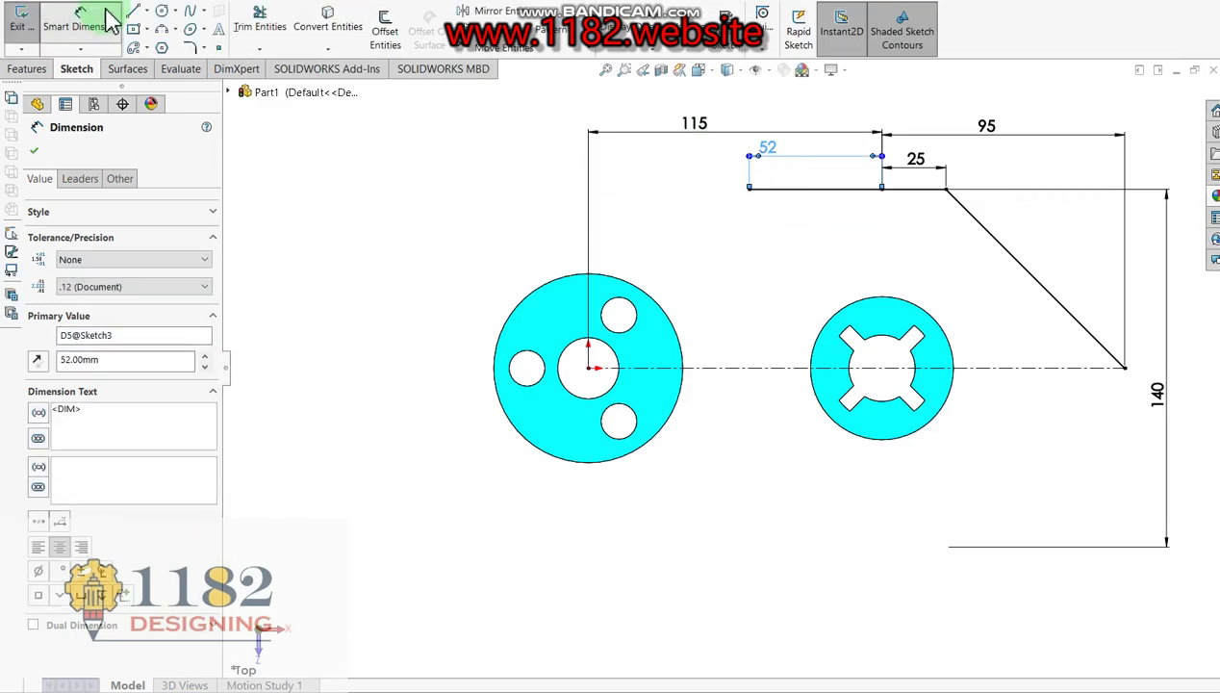
{"action": "left_click", "coordinate": [162, 11]}
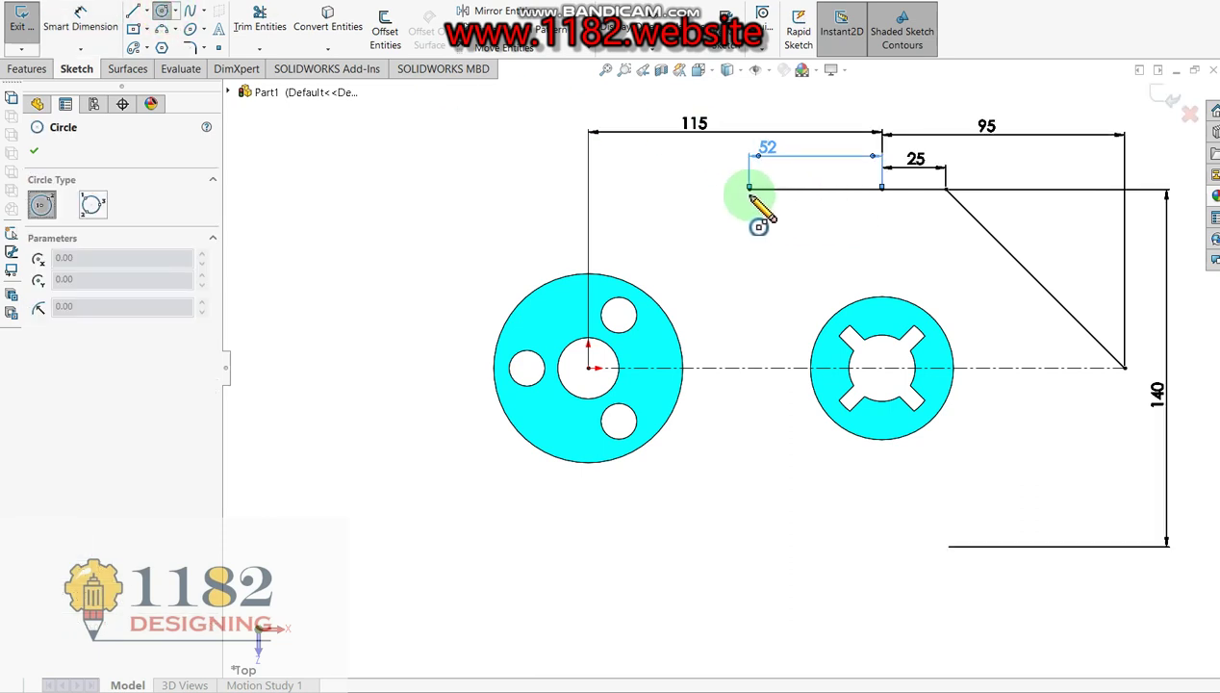
Draw a circle touching the top line and set its diameter to 60 mm, corrected from 70.
{"action": "left_click", "coordinate": [746, 248]}
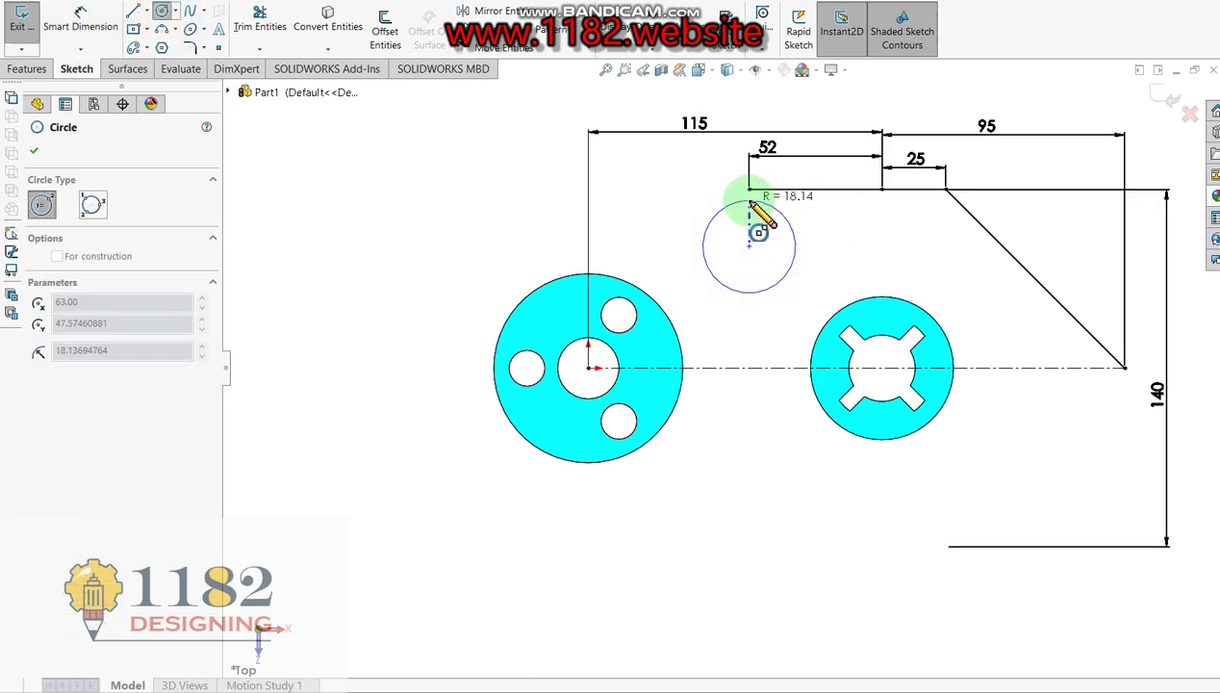
{"action": "left_click", "coordinate": [748, 191]}
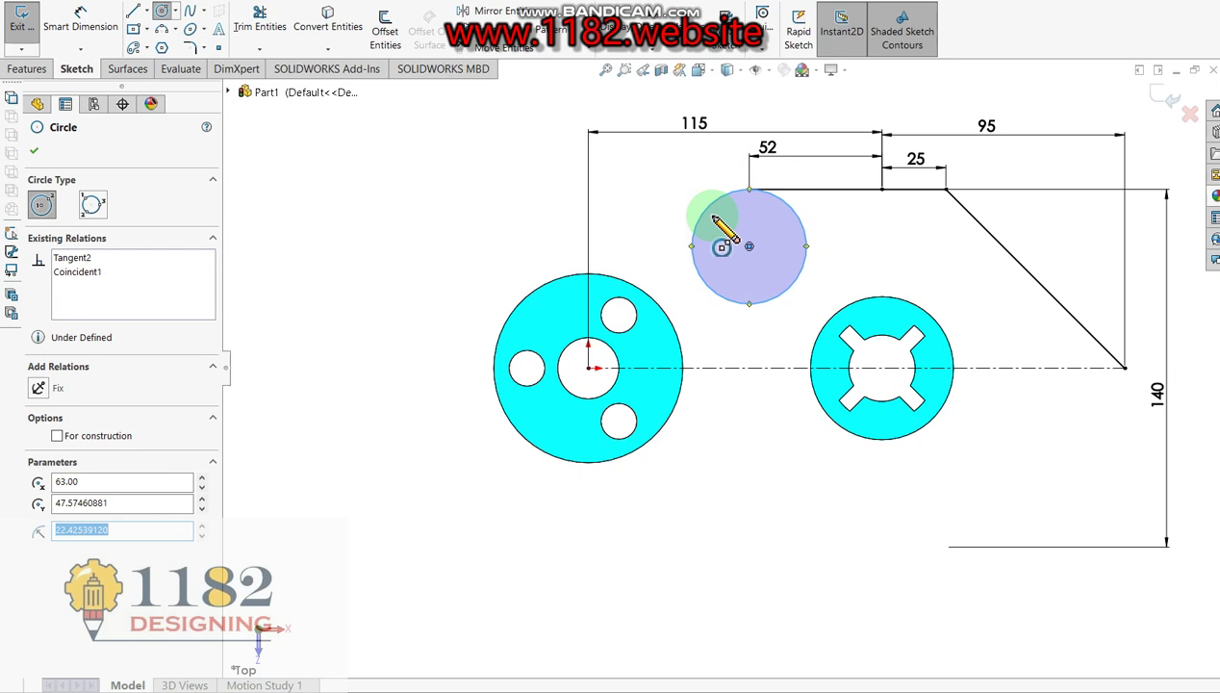
{"action": "key", "text": "Escape"}
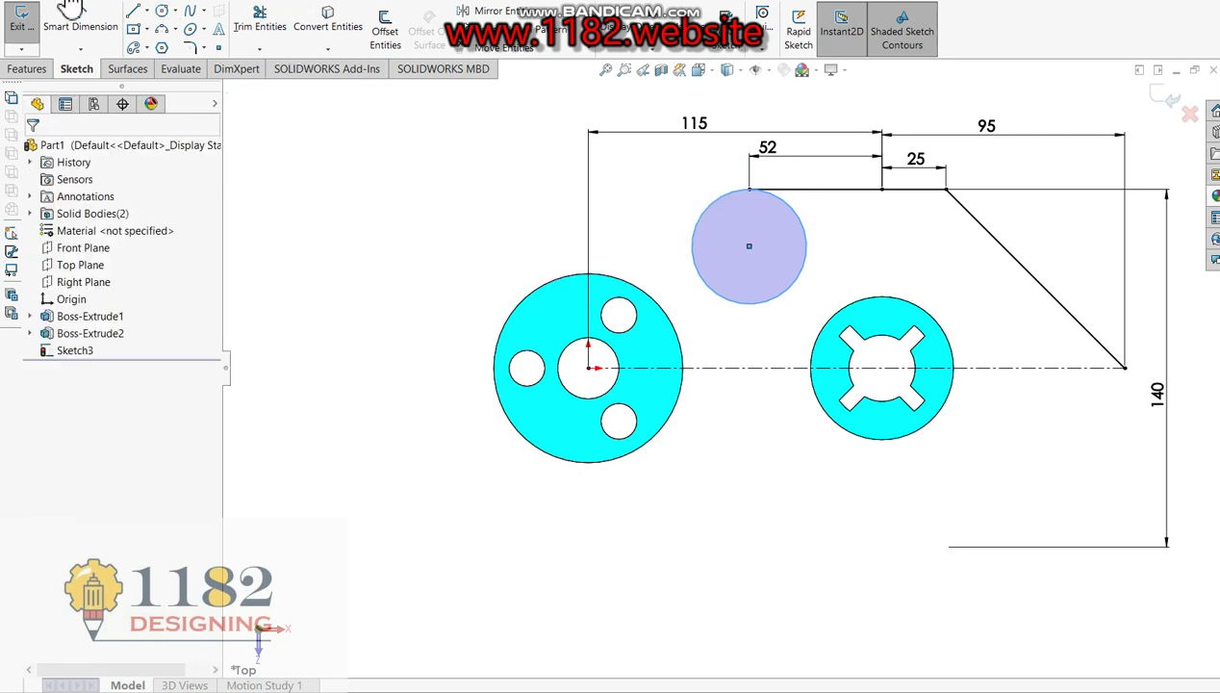
{"action": "left_click", "coordinate": [82, 28]}
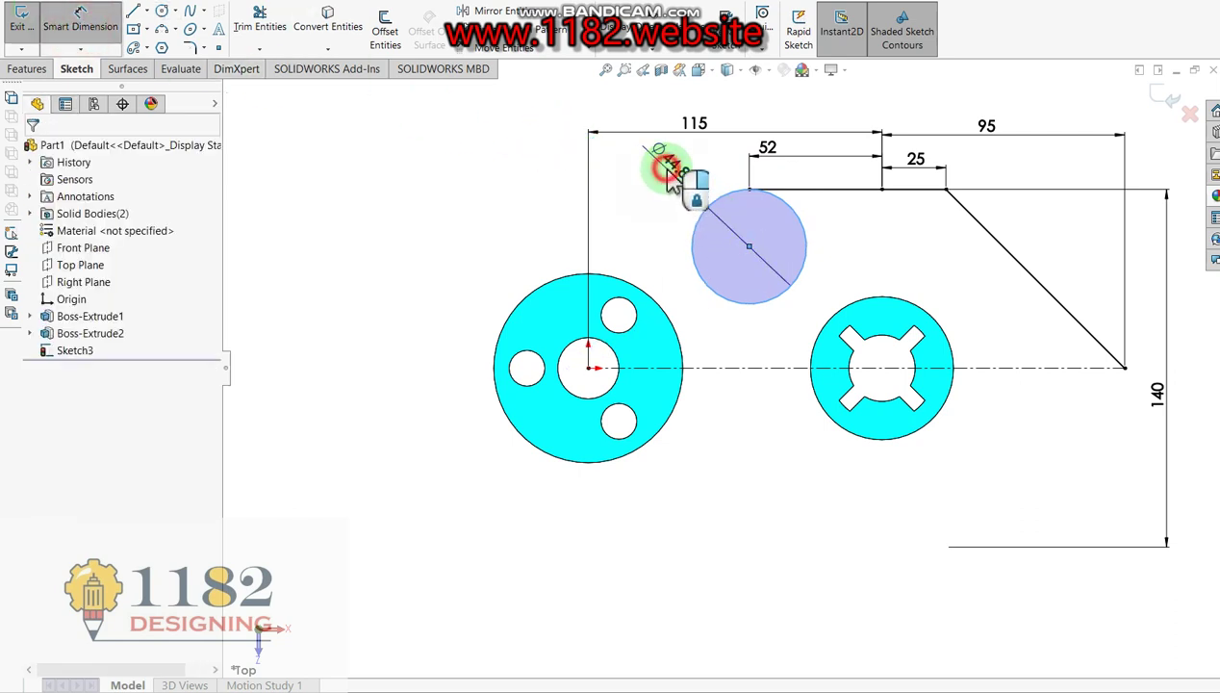
{"action": "left_click", "coordinate": [671, 178]}
{"action": "type", "text": "7"}
{"action": "key", "text": "Return"}
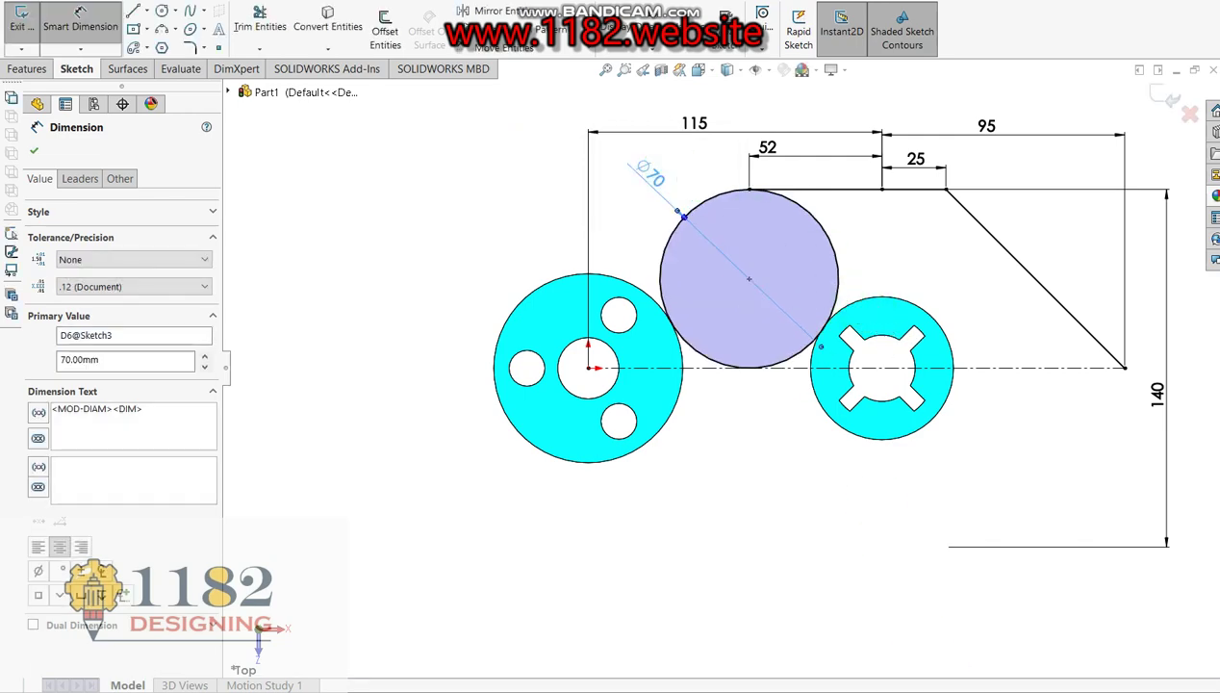
{"action": "key", "text": "alt+Tab"}
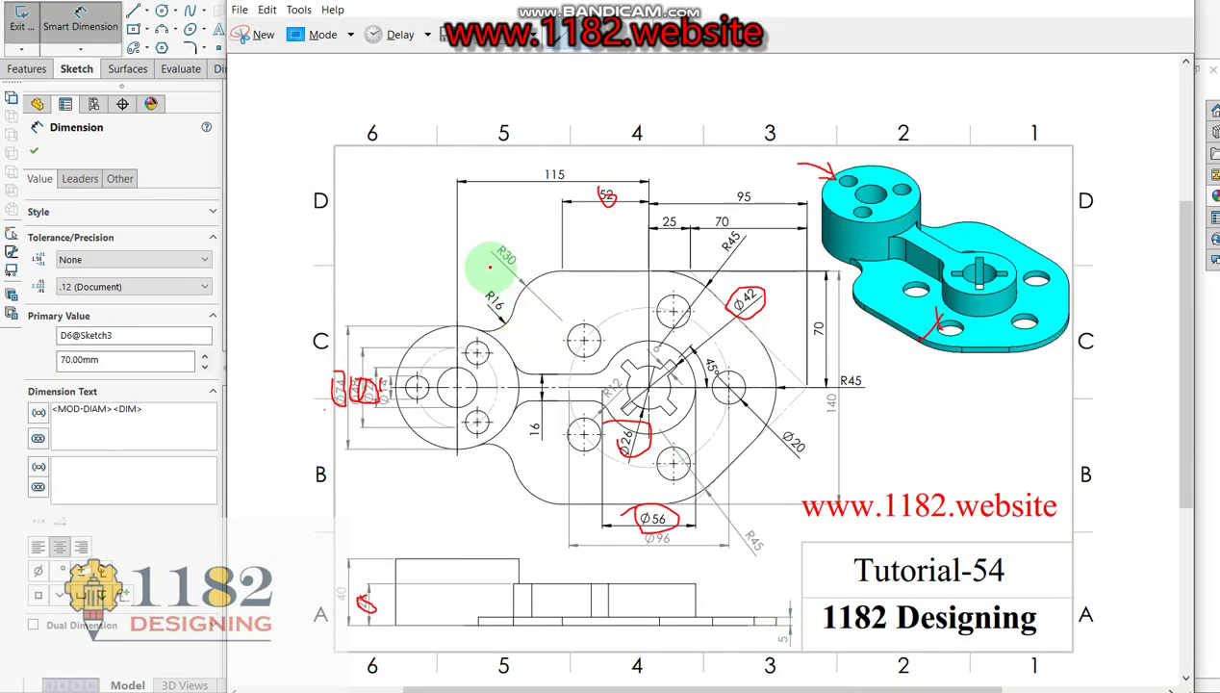
{"action": "key", "text": "alt+Tab"}
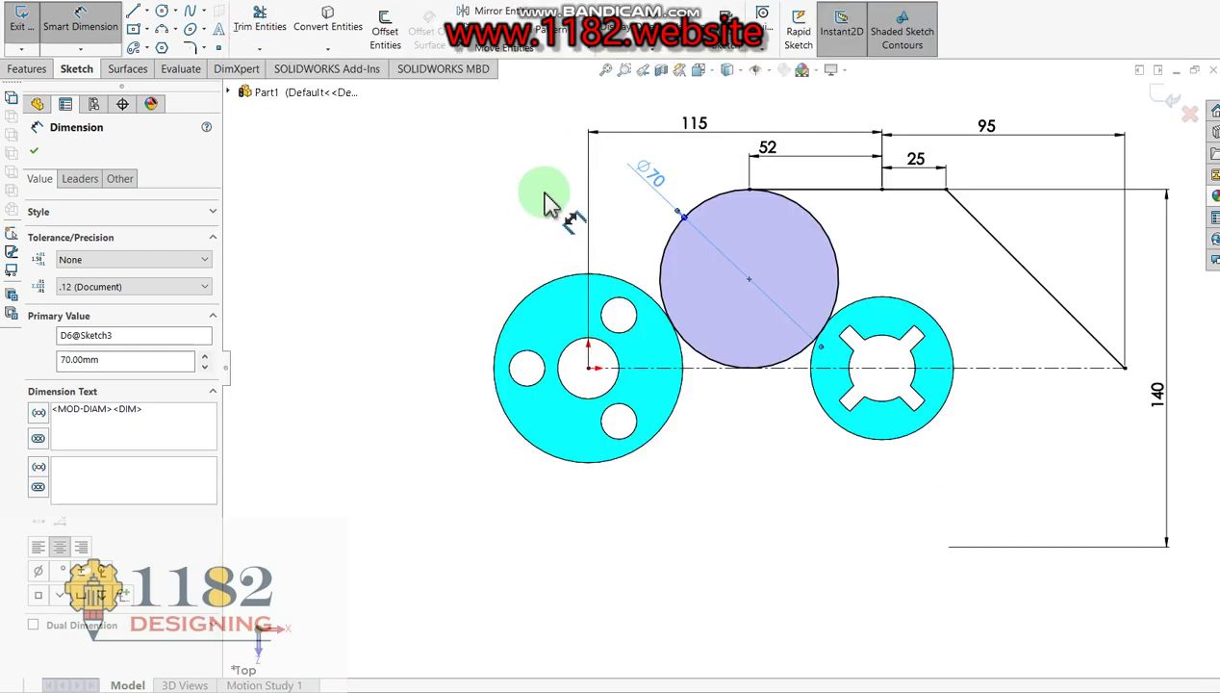
{"action": "double_click", "coordinate": [642, 175]}
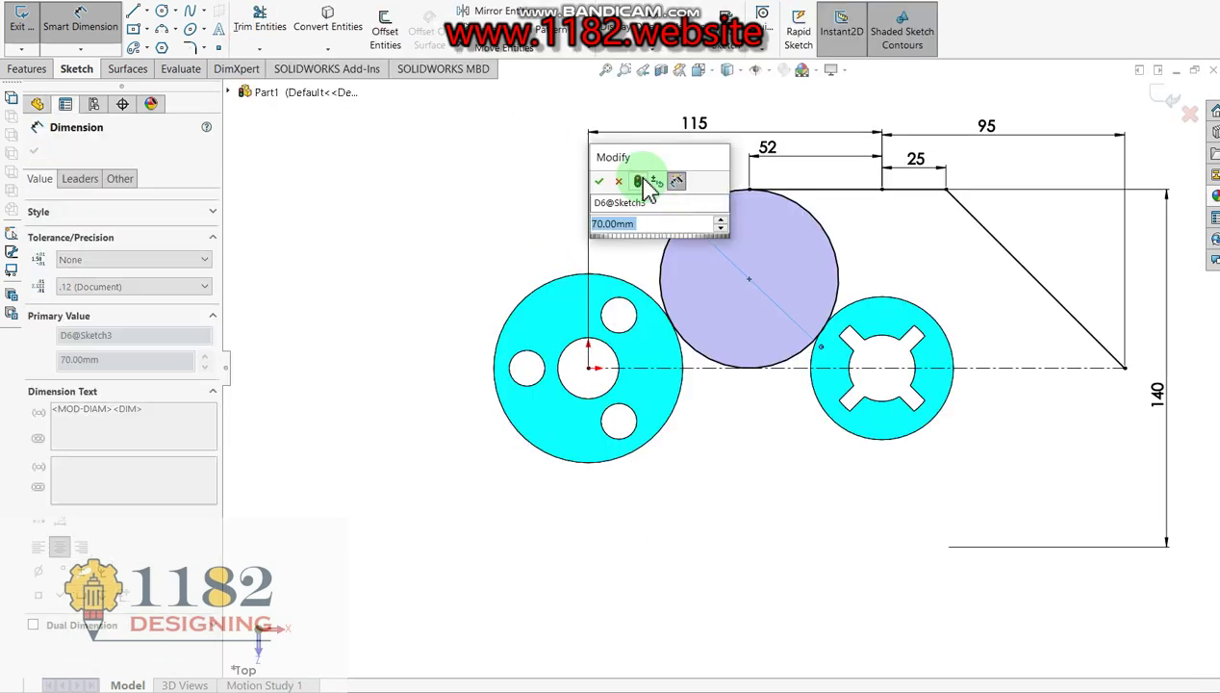
{"action": "type", "text": "60"}
{"action": "key", "text": "Return"}
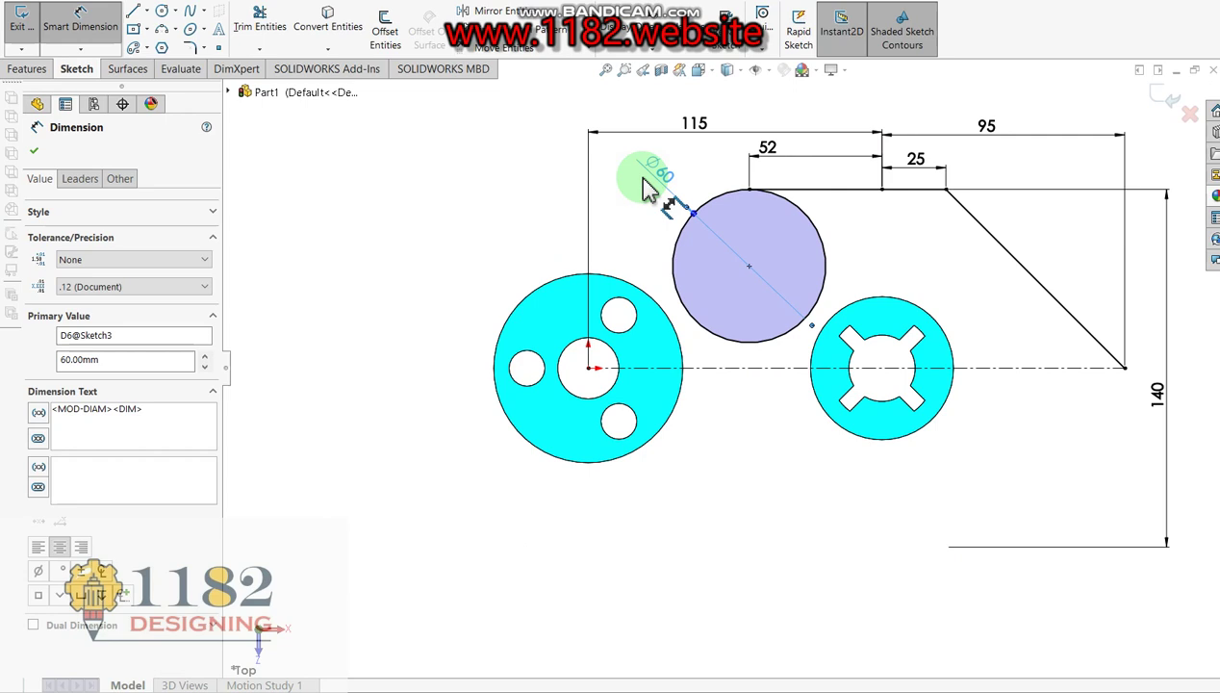
{"action": "left_click", "coordinate": [163, 27]}
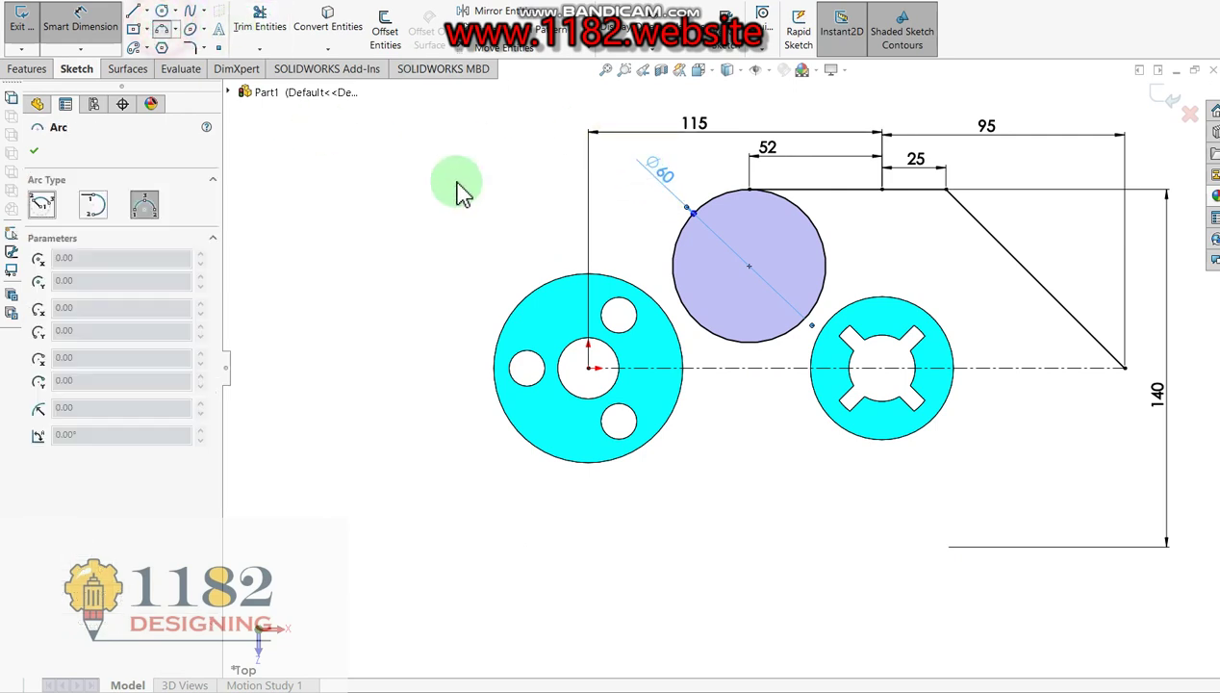
Draw a three-point arc from the left boss circle to the Ø60 circle.
{"action": "left_click", "coordinate": [627, 285]}
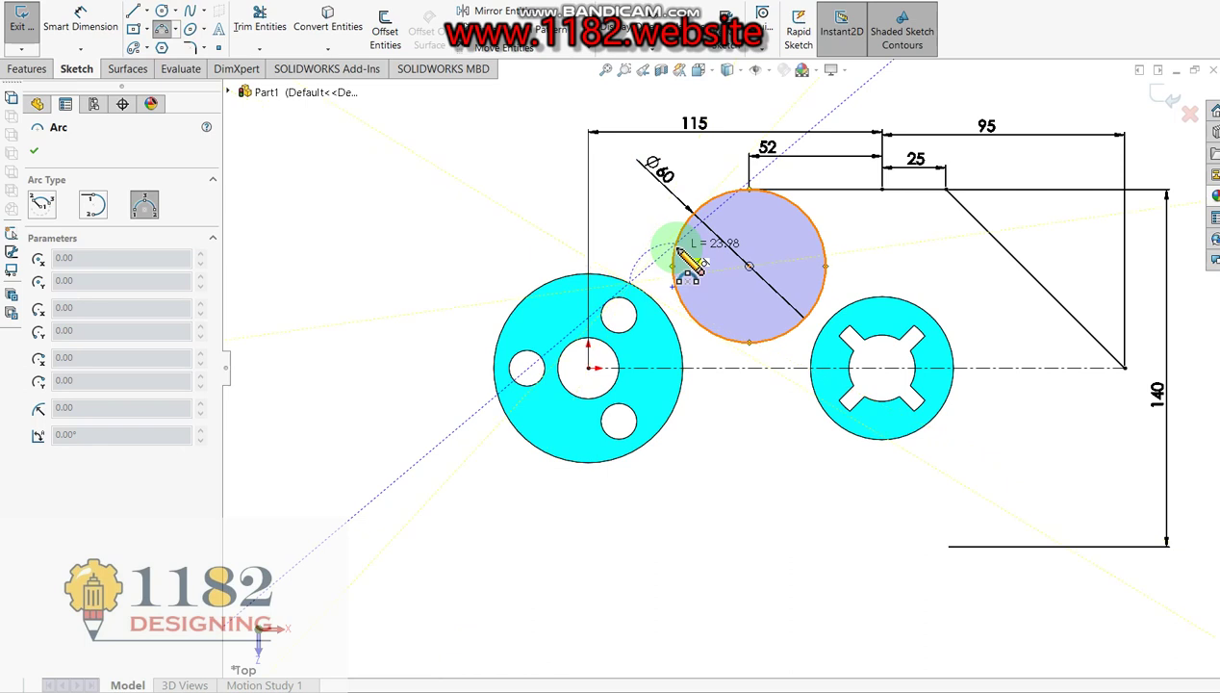
{"action": "left_click", "coordinate": [677, 253]}
{"action": "left_click", "coordinate": [662, 286]}
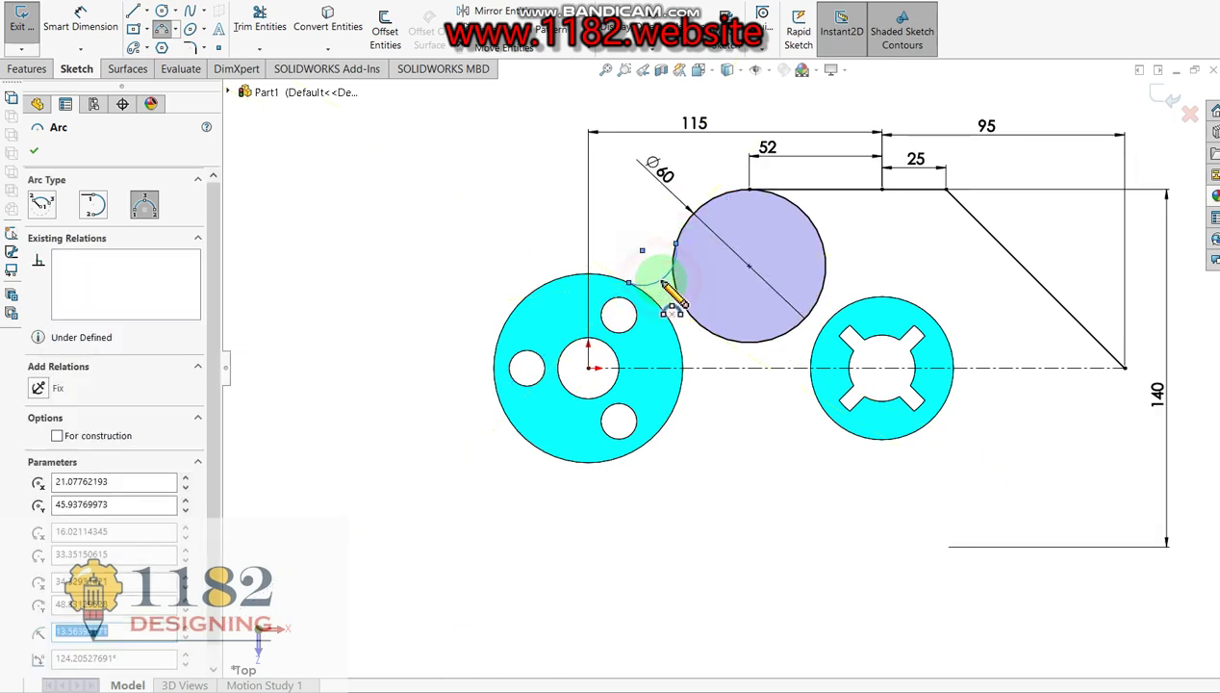
{"action": "key", "text": "Escape"}
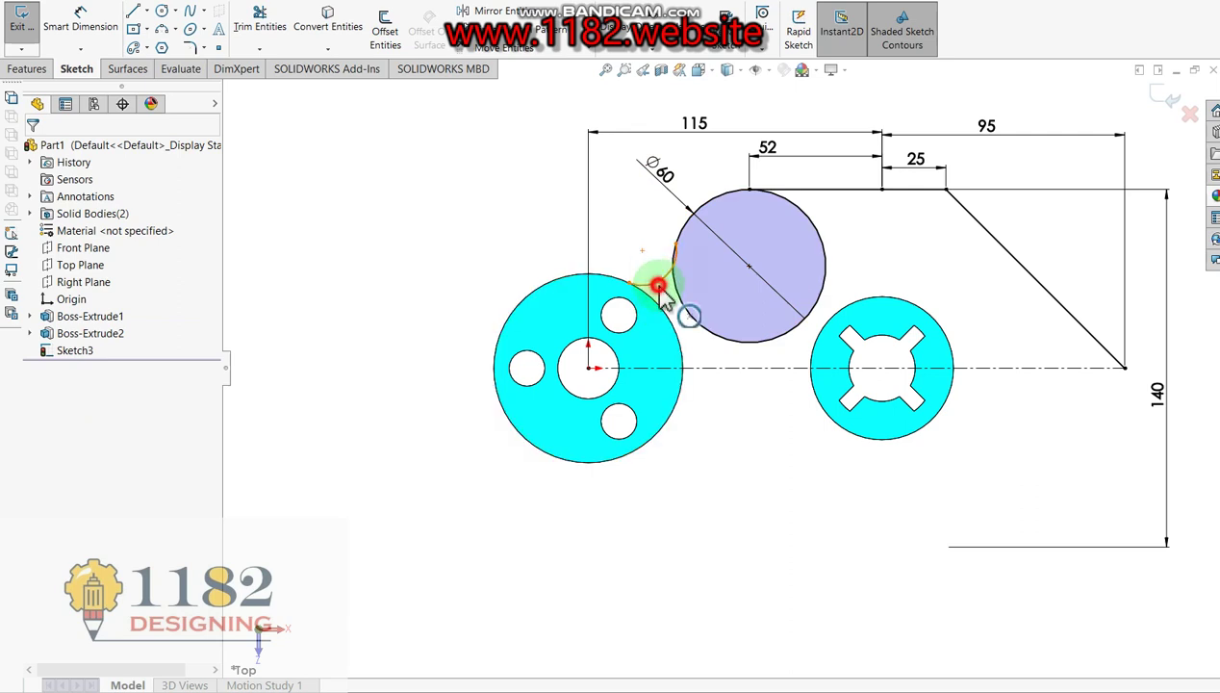
Make the arc tangent to both the left boss and the Ø60 circle.
{"action": "left_click", "coordinate": [661, 286]}
{"action": "left_click", "coordinate": [662, 313]}
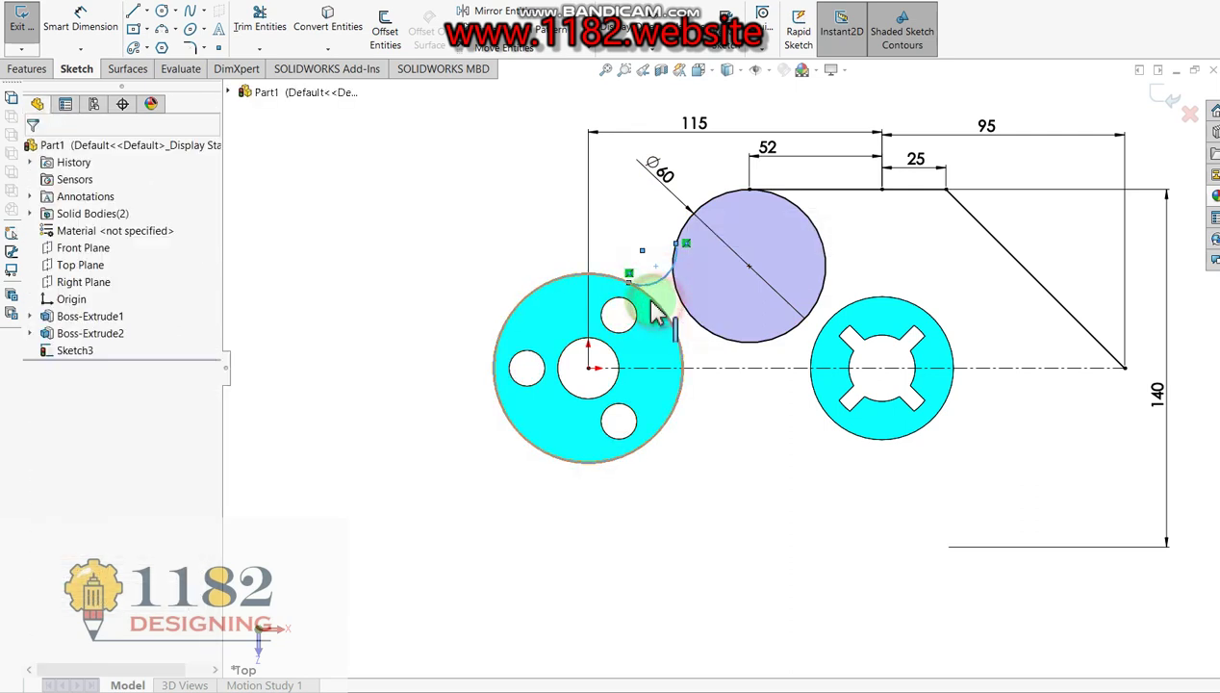
{"action": "left_click", "coordinate": [39, 423]}
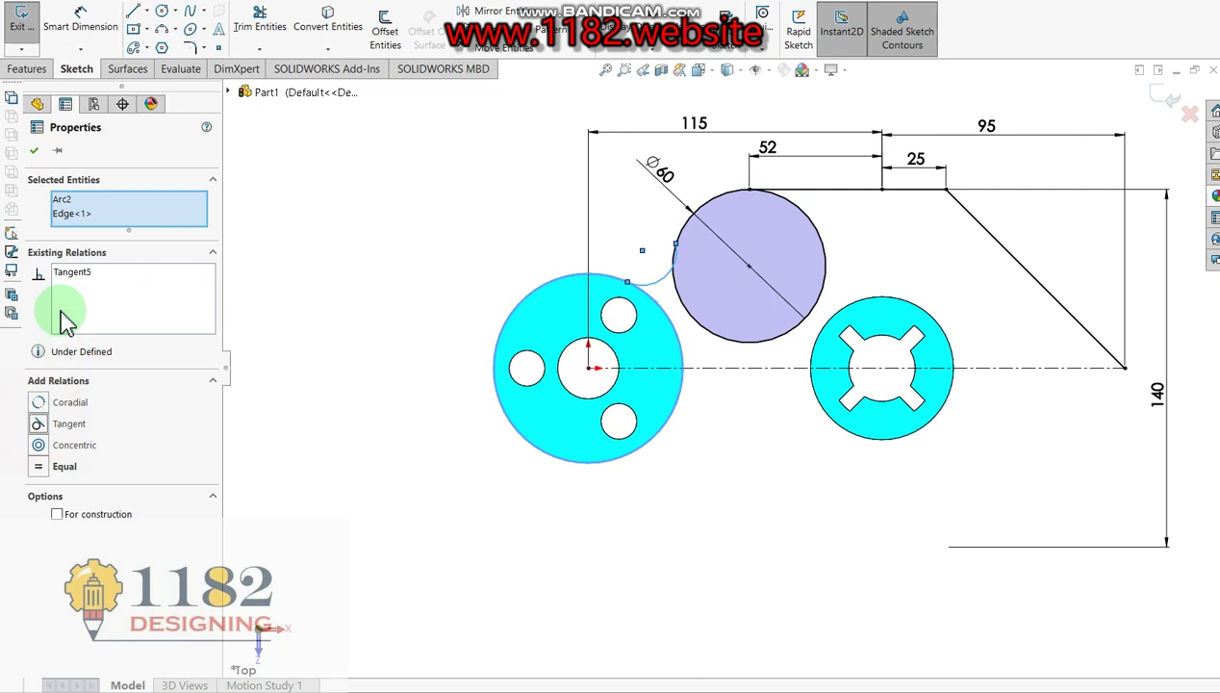
{"action": "left_click", "coordinate": [34, 150]}
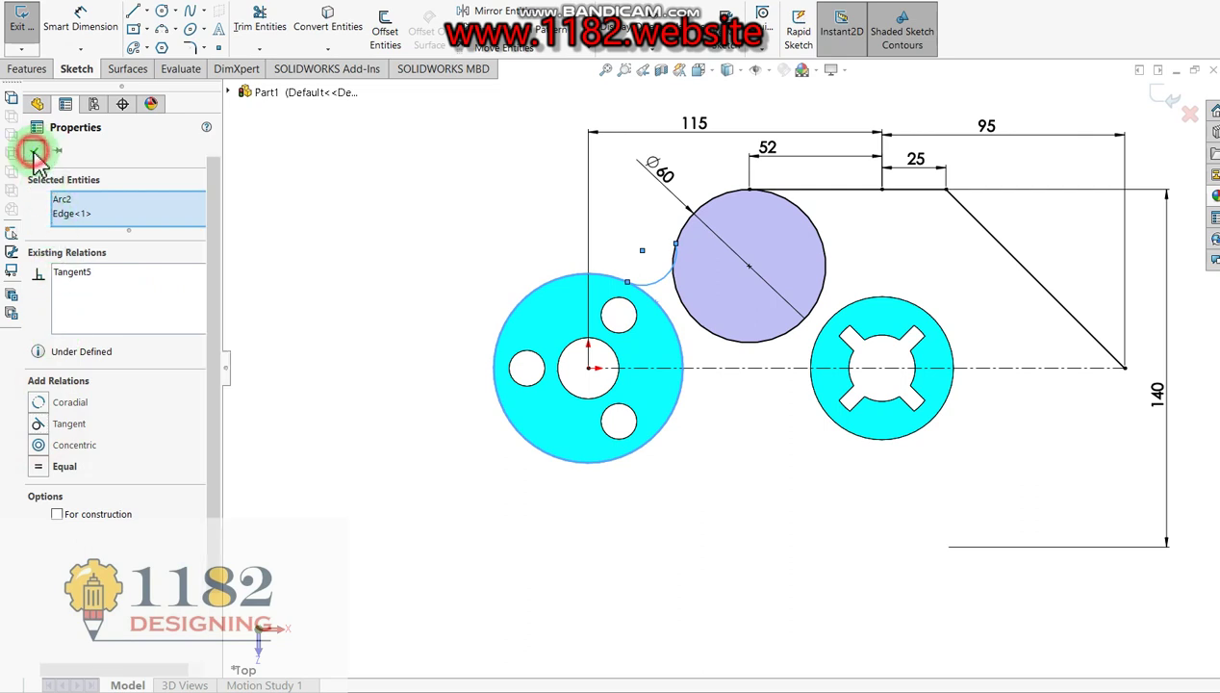
{"action": "left_click", "coordinate": [669, 288]}
{"action": "left_click", "coordinate": [677, 296], "text": "ctrl"}
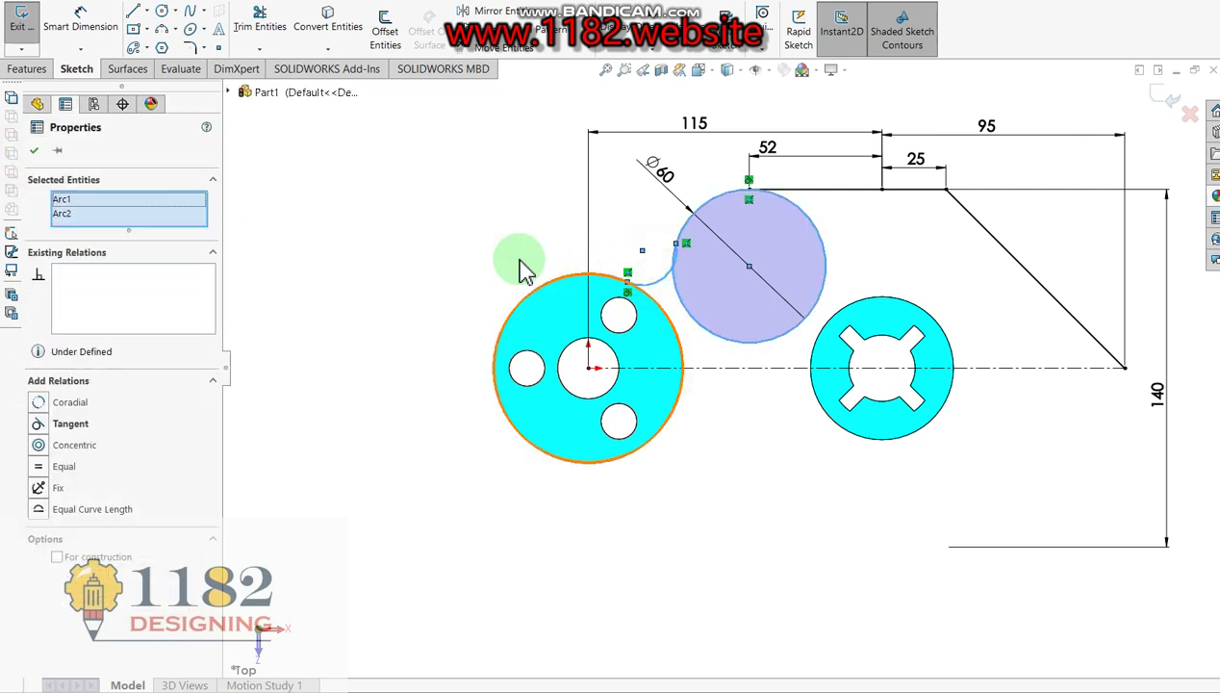
{"action": "left_click", "coordinate": [35, 428]}
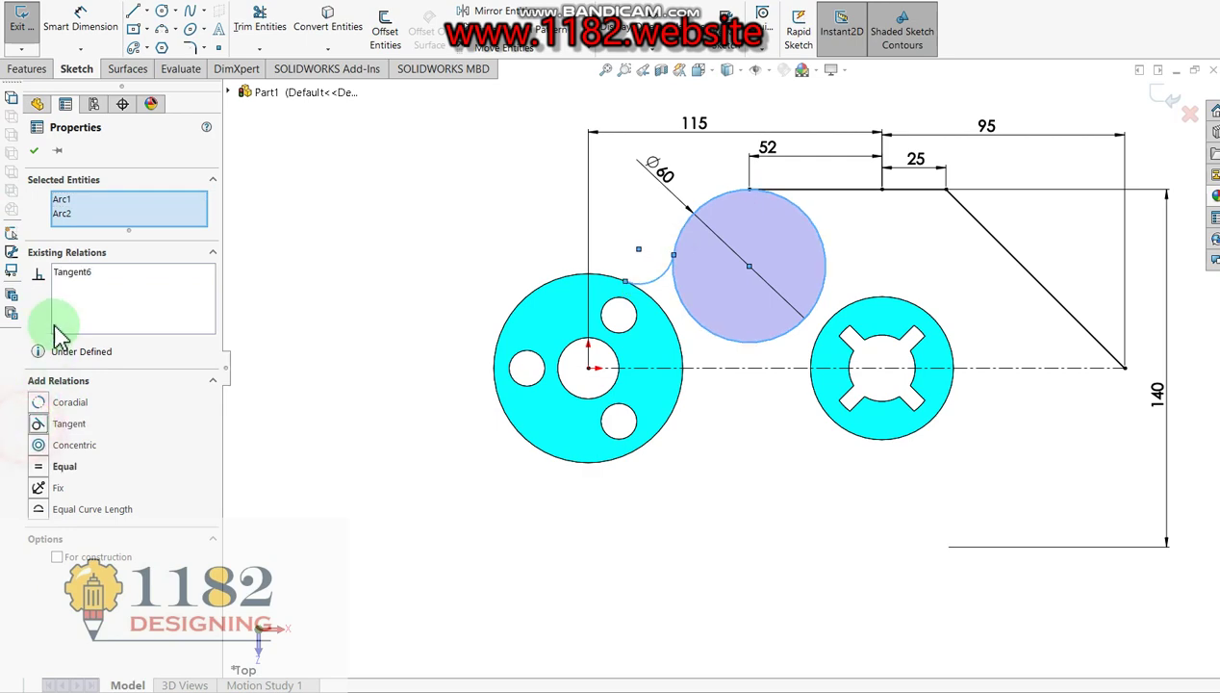
{"action": "left_click", "coordinate": [34, 151]}
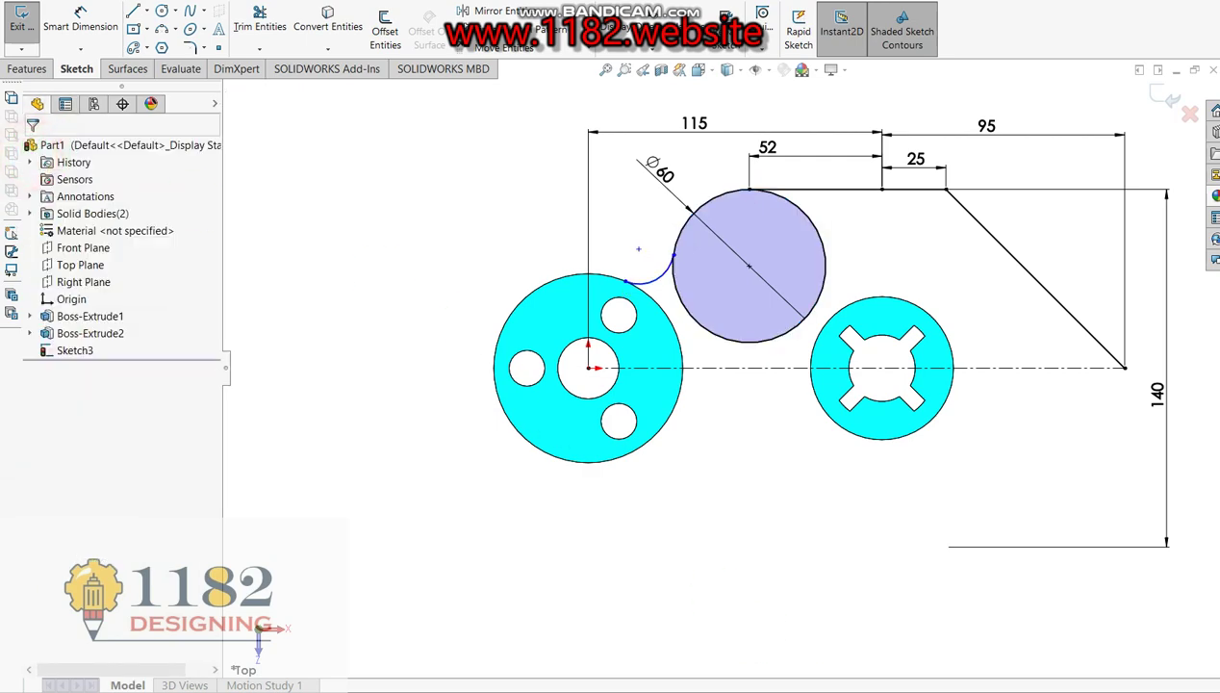
{"action": "key", "text": "alt+Tab"}
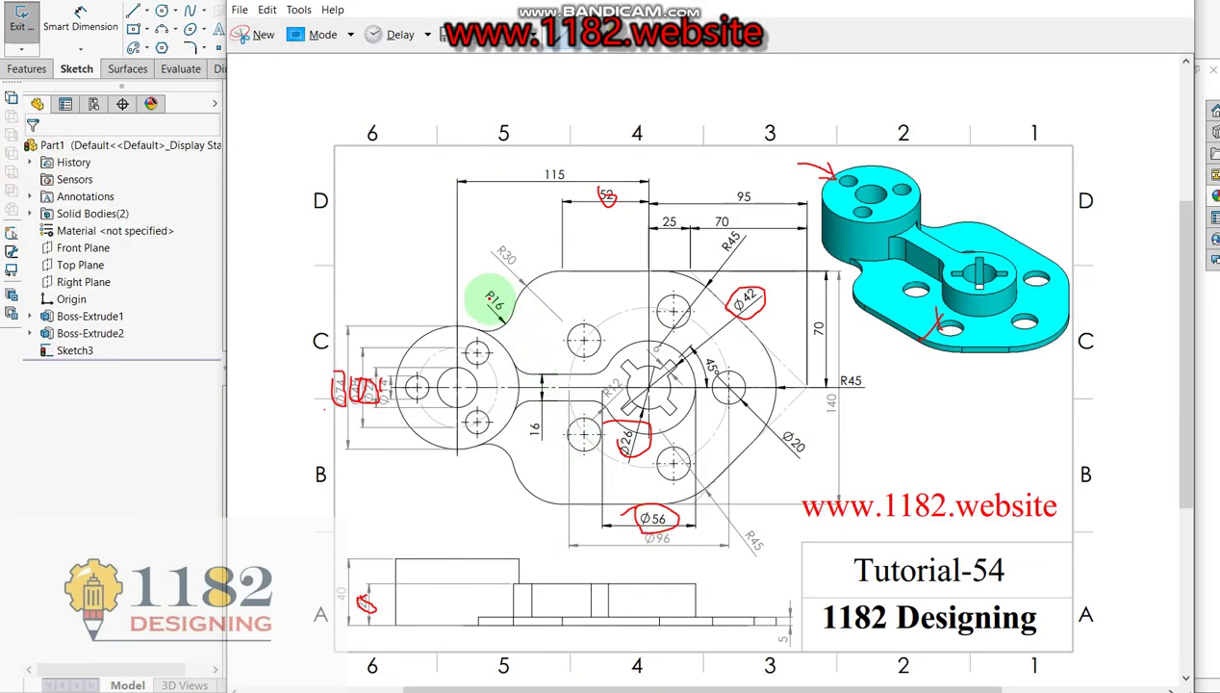
Give the connecting arc a radius dimension of 10.
{"action": "left_click", "coordinate": [155, 450]}
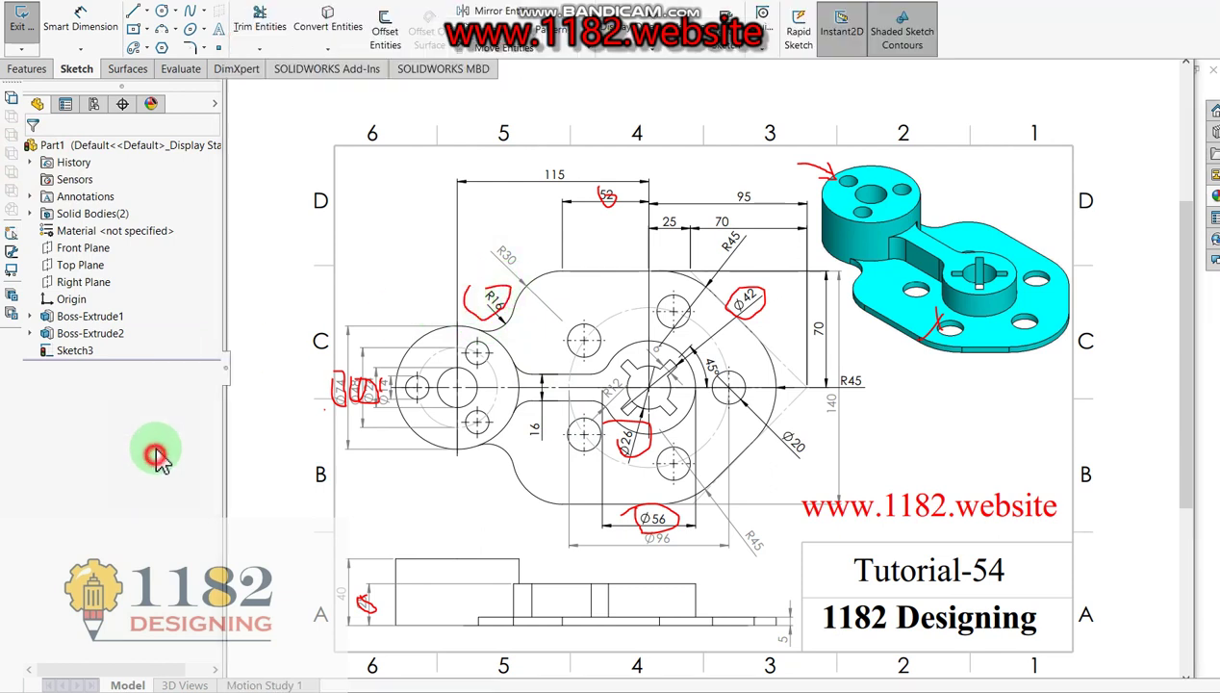
{"action": "left_click", "coordinate": [80, 19]}
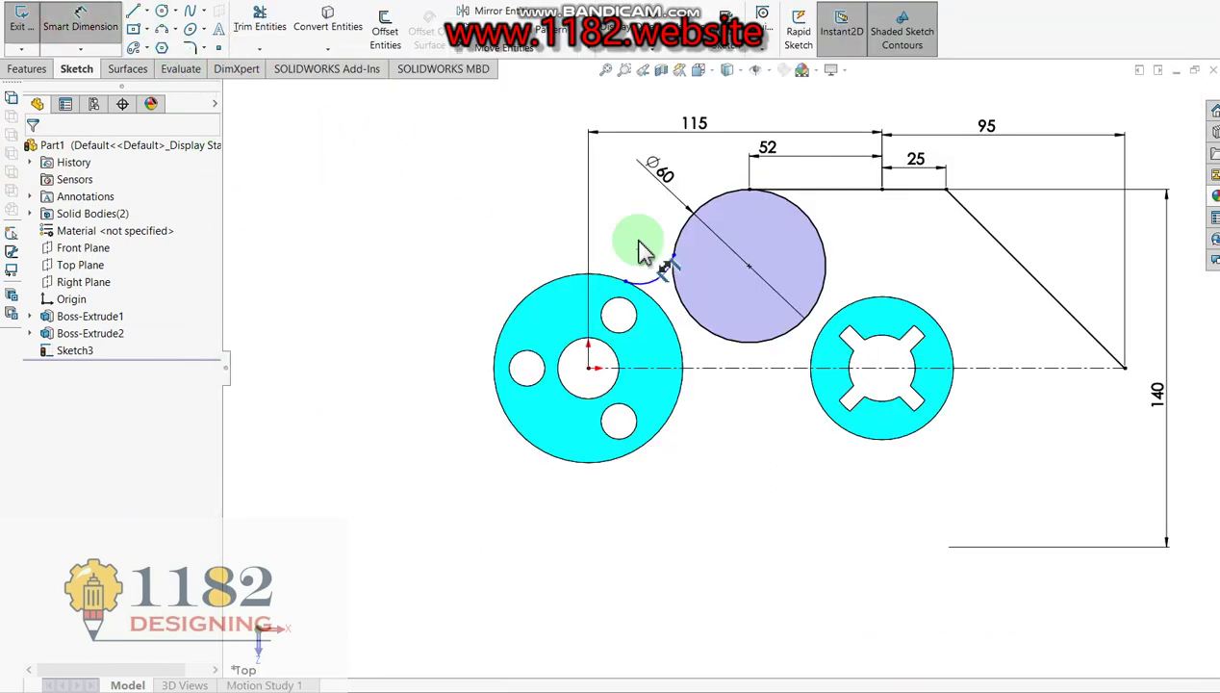
{"action": "left_click", "coordinate": [660, 281]}
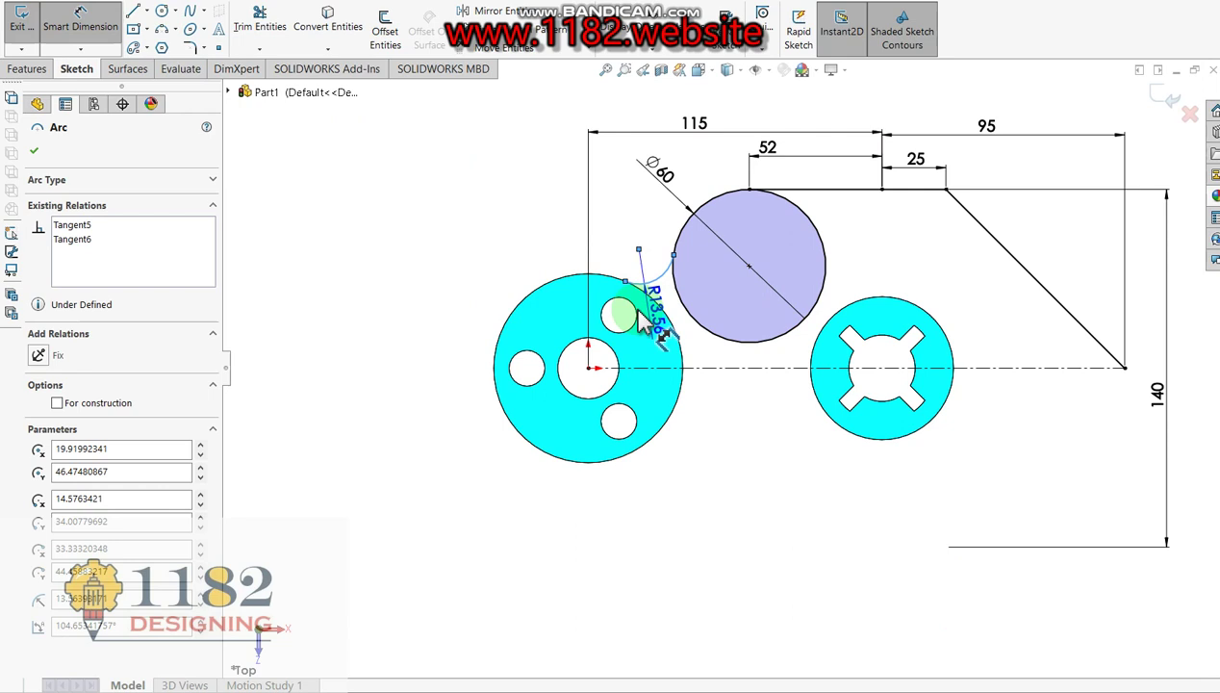
{"action": "left_click", "coordinate": [695, 355]}
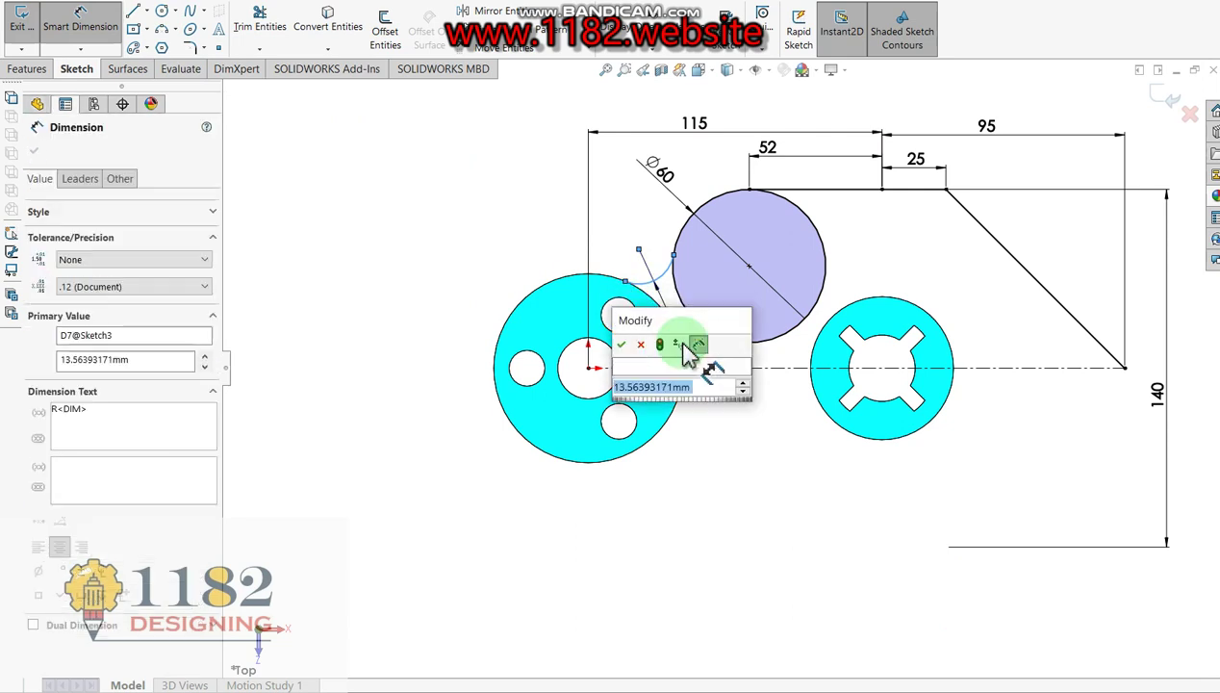
{"action": "type", "text": "10"}
{"action": "key", "text": "Return"}
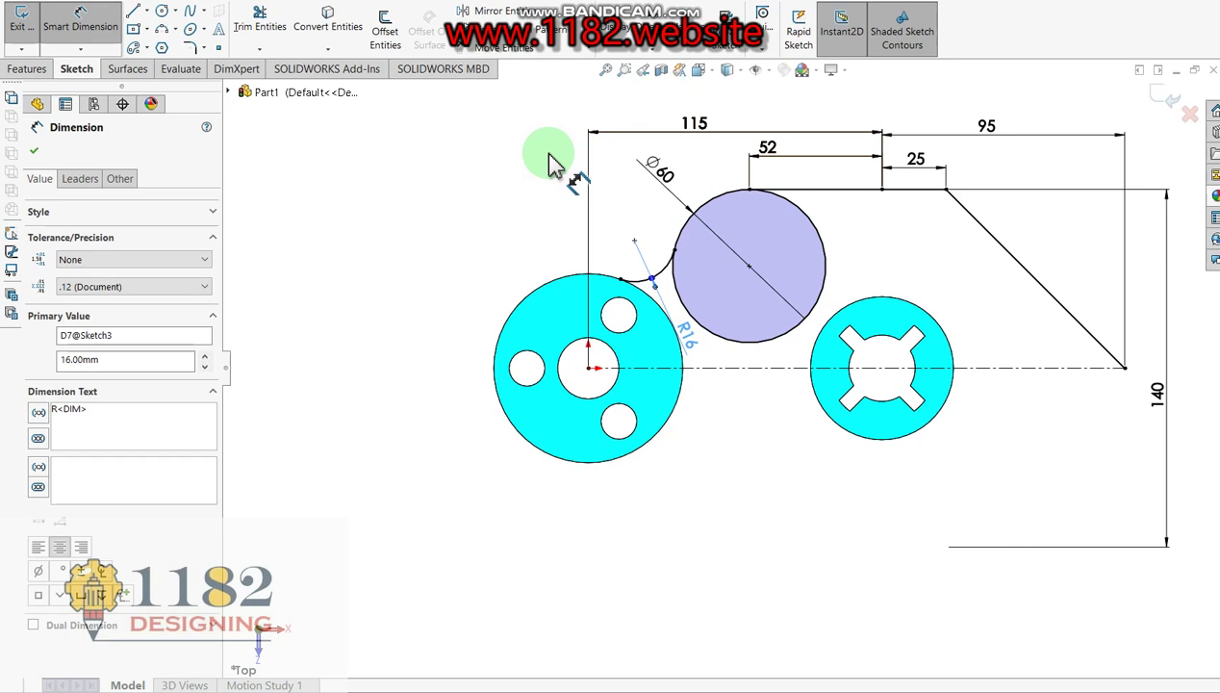
Trim away the unneeded portion of the Ø60 circle from the upper outline.
{"action": "left_click", "coordinate": [236, 19]}
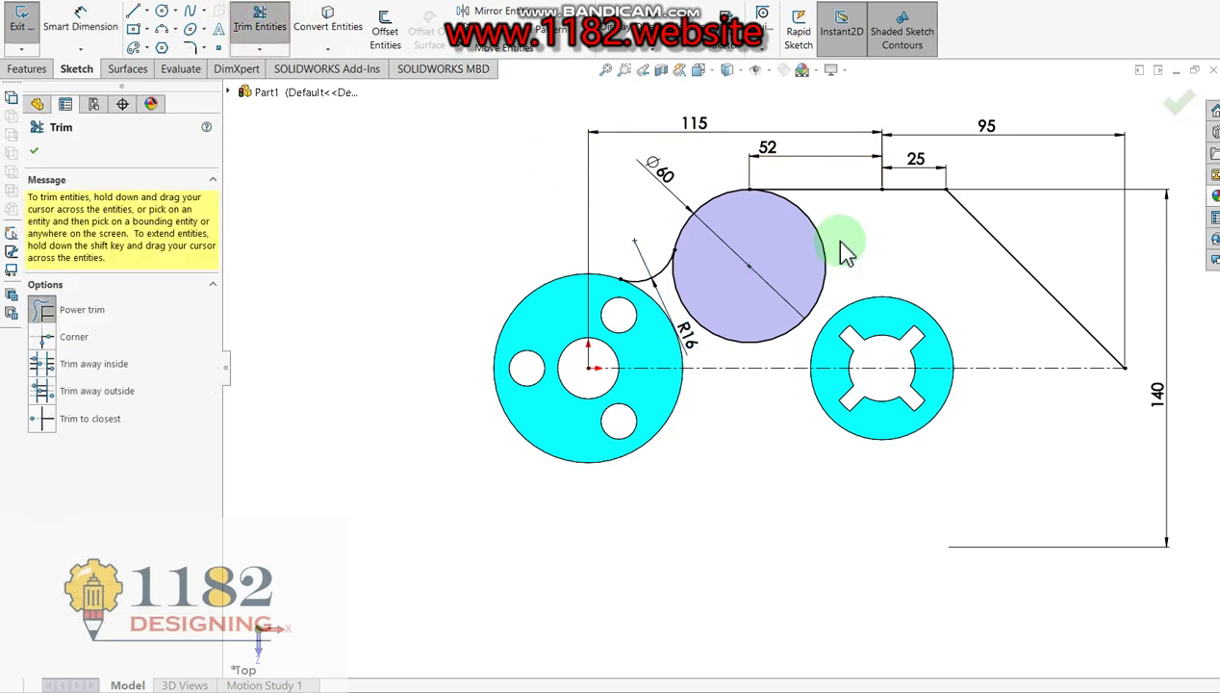
{"action": "left_click_drag", "start_coordinate": [841, 245], "coordinate": [825, 266]}
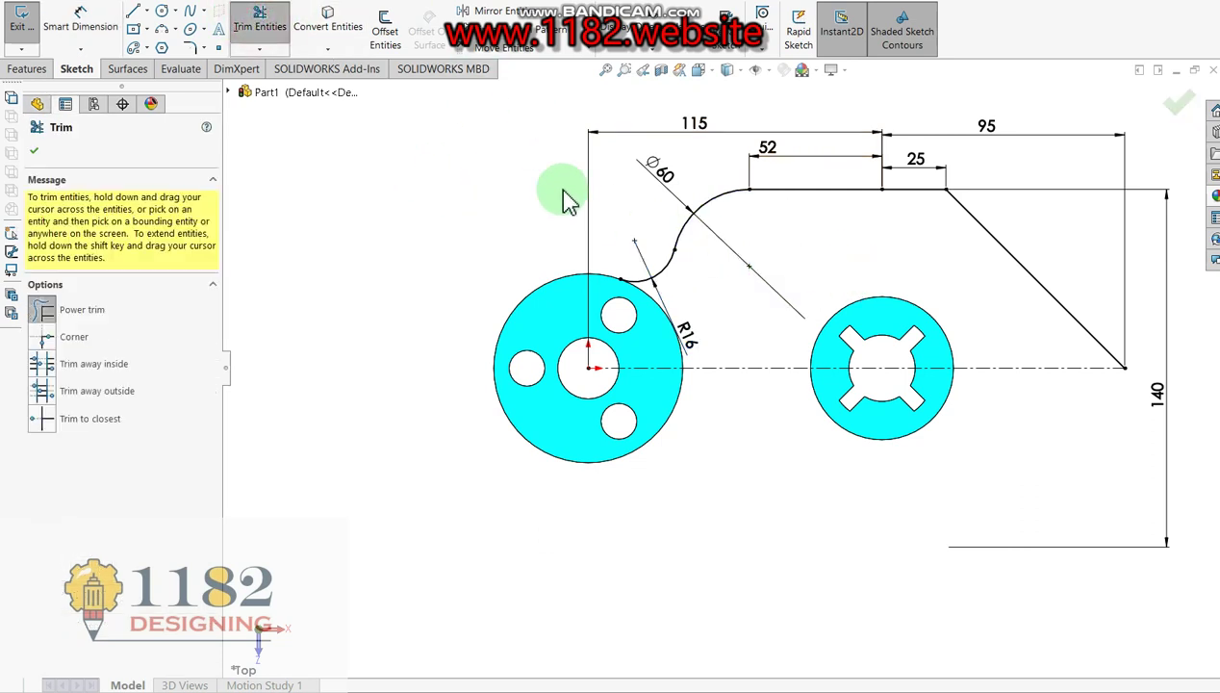
{"action": "key", "text": "Escape"}
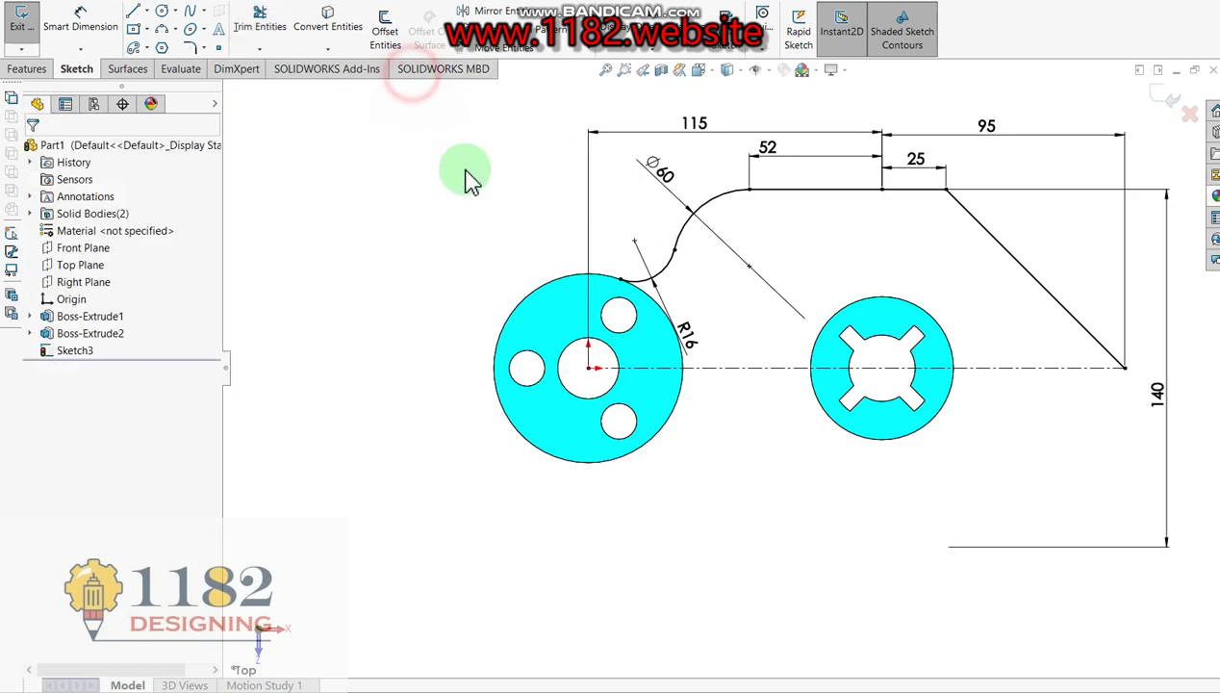
{"action": "left_click_drag", "start_coordinate": [926, 421], "coordinate": [503, 82]}
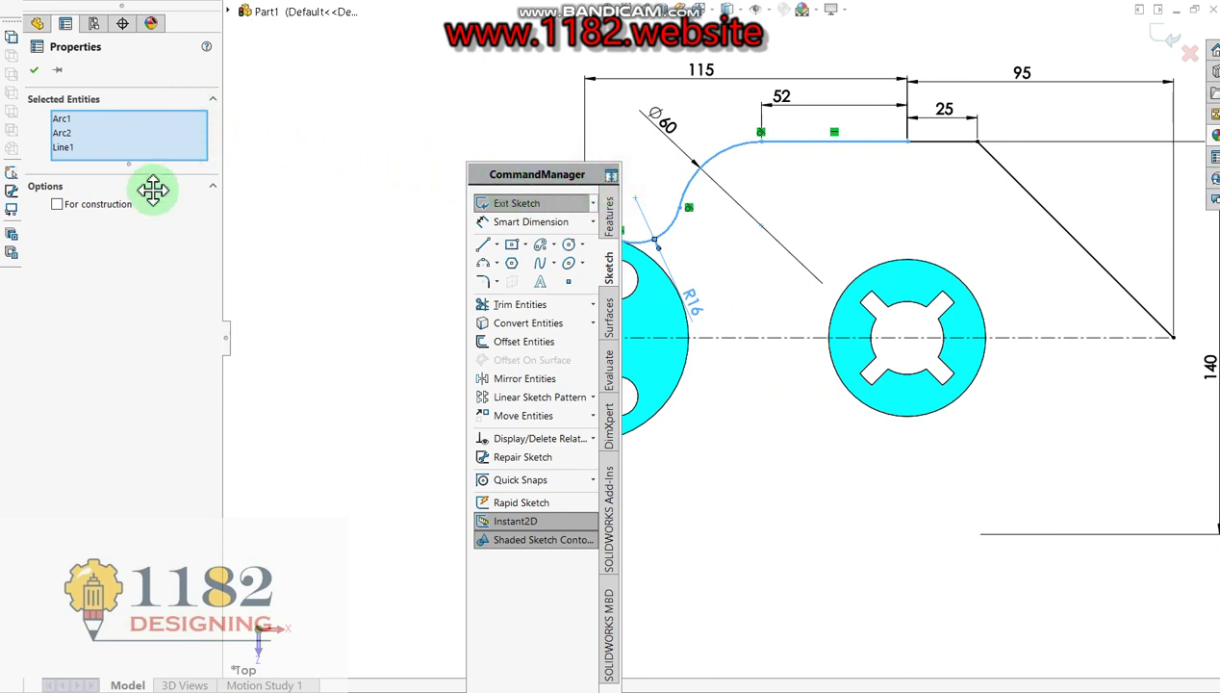
{"action": "left_click", "coordinate": [30, 71]}
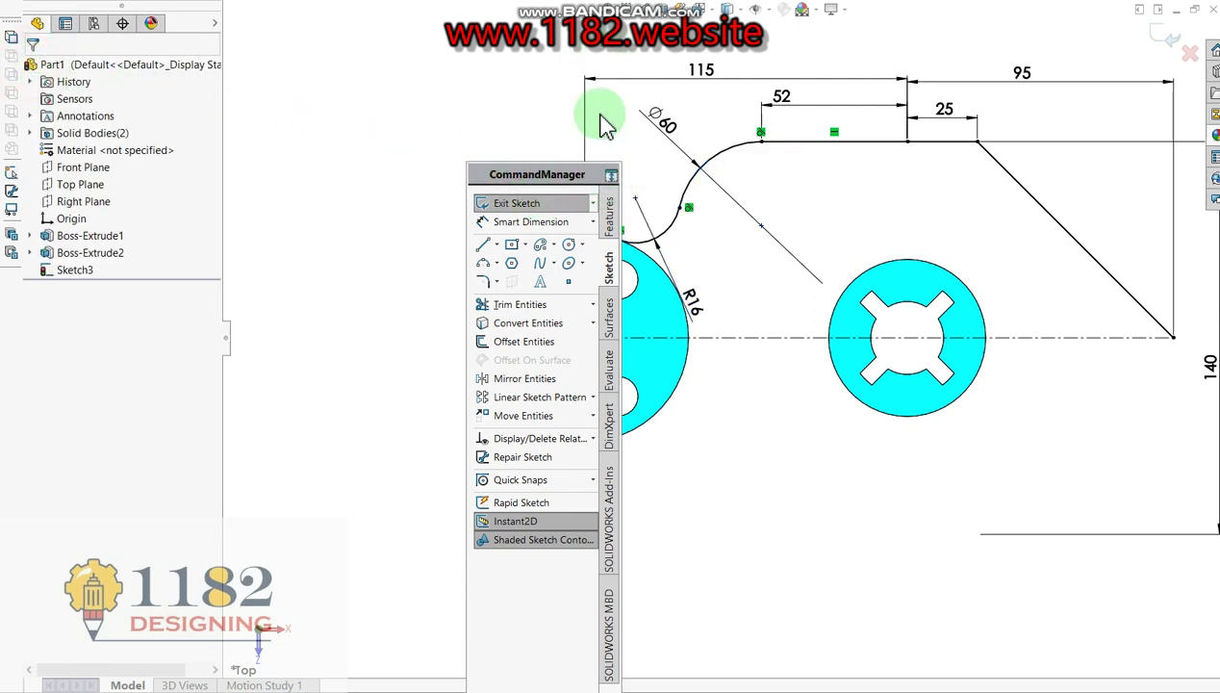
Dock the floating command ribbon back along the top and select the whole upper outline.
{"action": "mouse_move", "coordinate": [547, 159]}
{"action": "left_mouse_down"}
{"action": "mouse_move", "coordinate": [547, 0]}
{"action": "mouse_move", "coordinate": [546, 13]}
{"action": "left_mouse_up"}
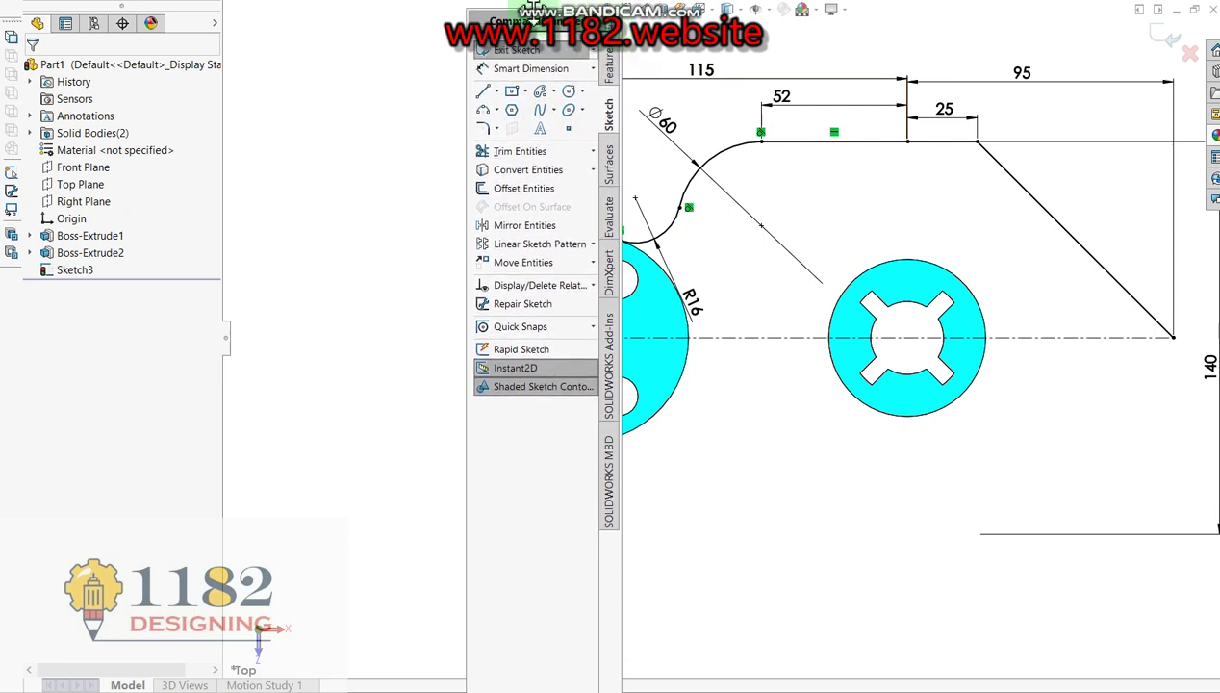
{"action": "left_click_drag", "start_coordinate": [558, 48], "coordinate": [625, 29]}
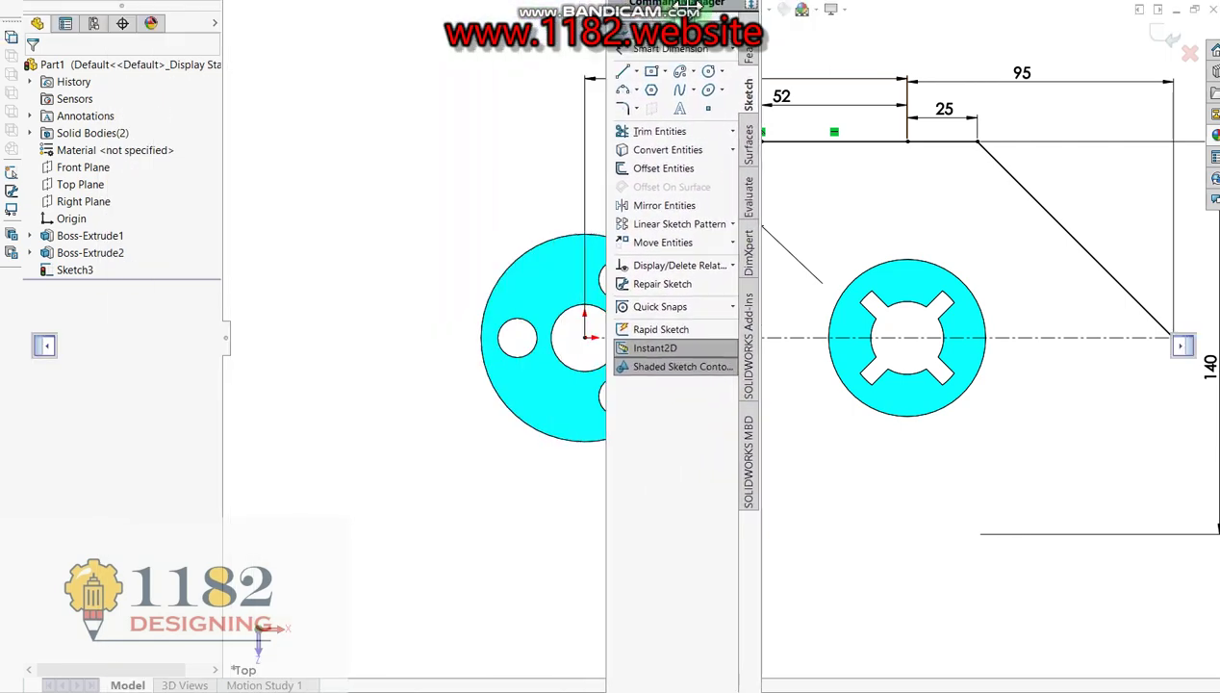
{"action": "left_click_drag", "start_coordinate": [626, 28], "coordinate": [686, 10]}
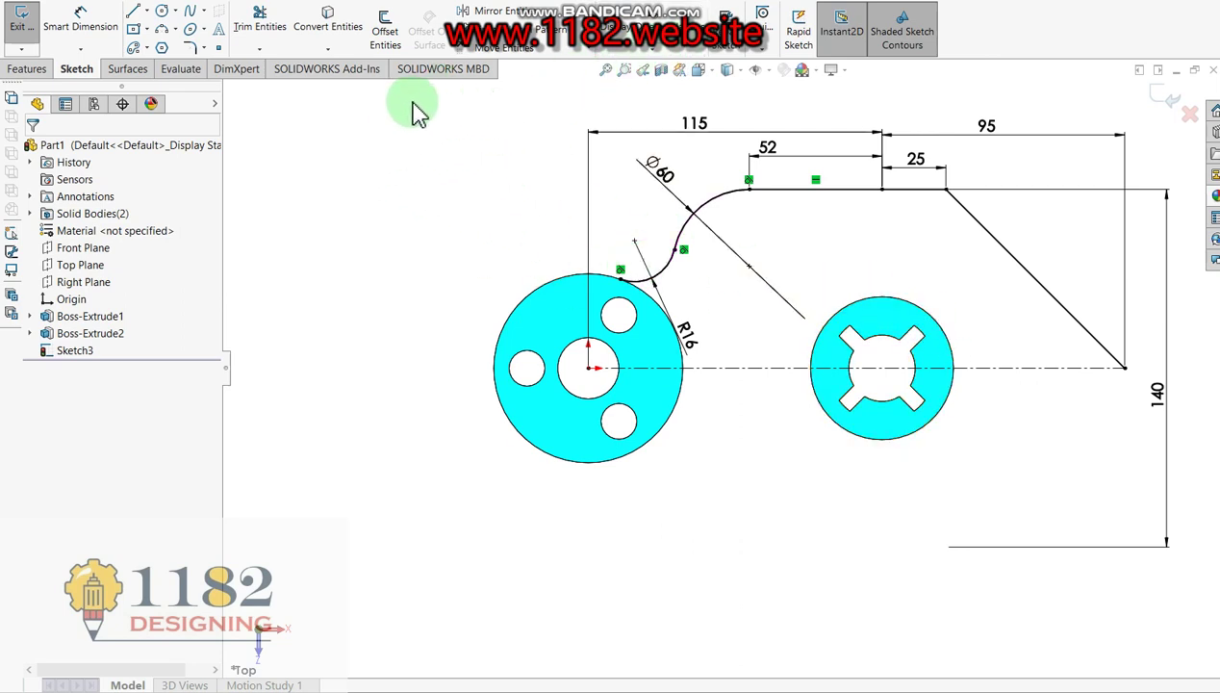
{"action": "left_click_drag", "start_coordinate": [412, 102], "coordinate": [1184, 506]}
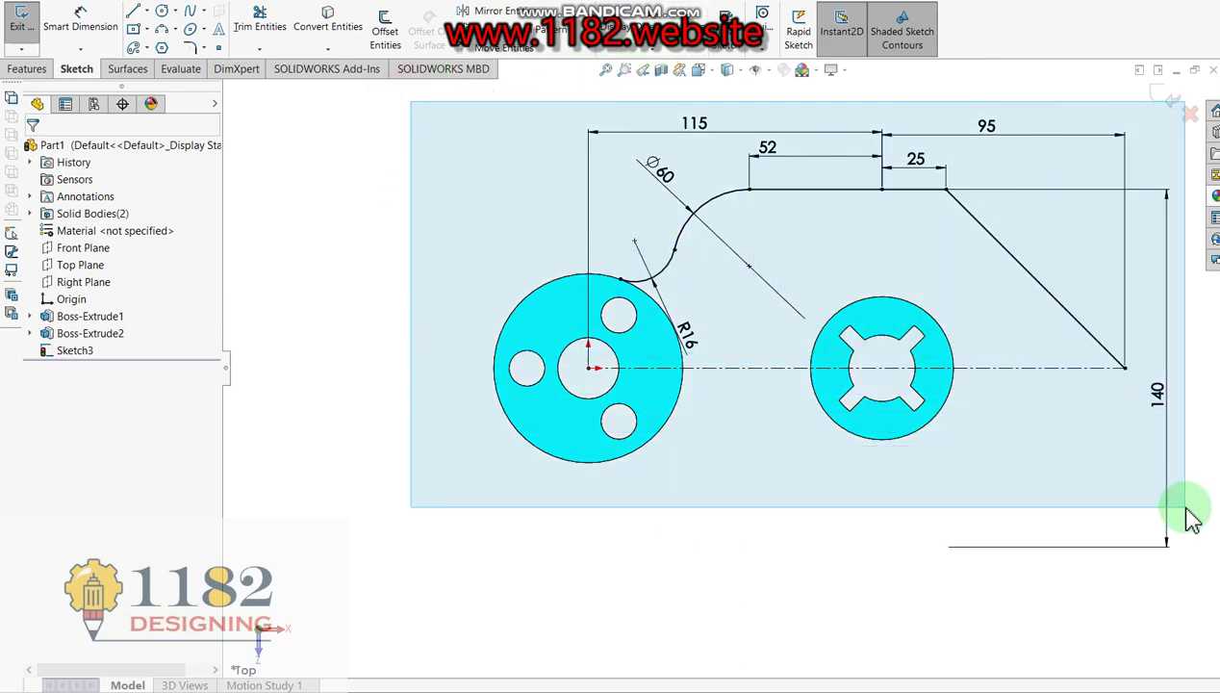
Mirror the upper outline about the centreline and convert the left boss edge into sketch geometry.
{"action": "left_click_drag", "start_coordinate": [1080, 465], "coordinate": [1184, 506]}
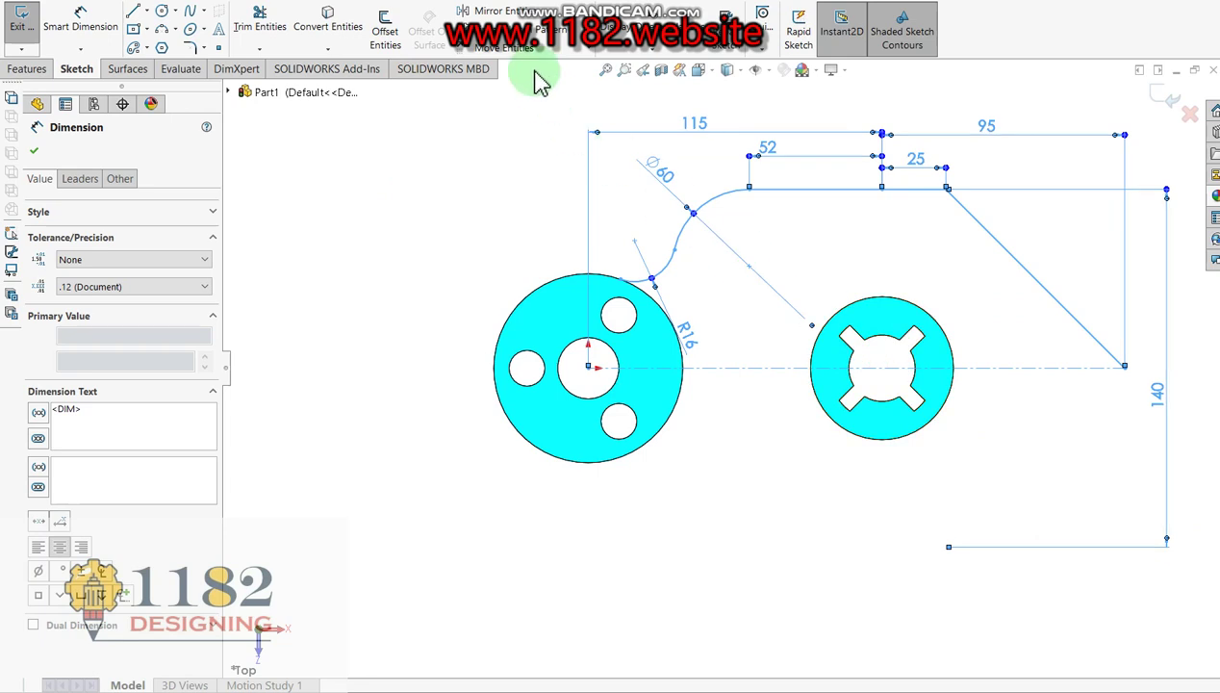
{"action": "left_click", "coordinate": [532, 17]}
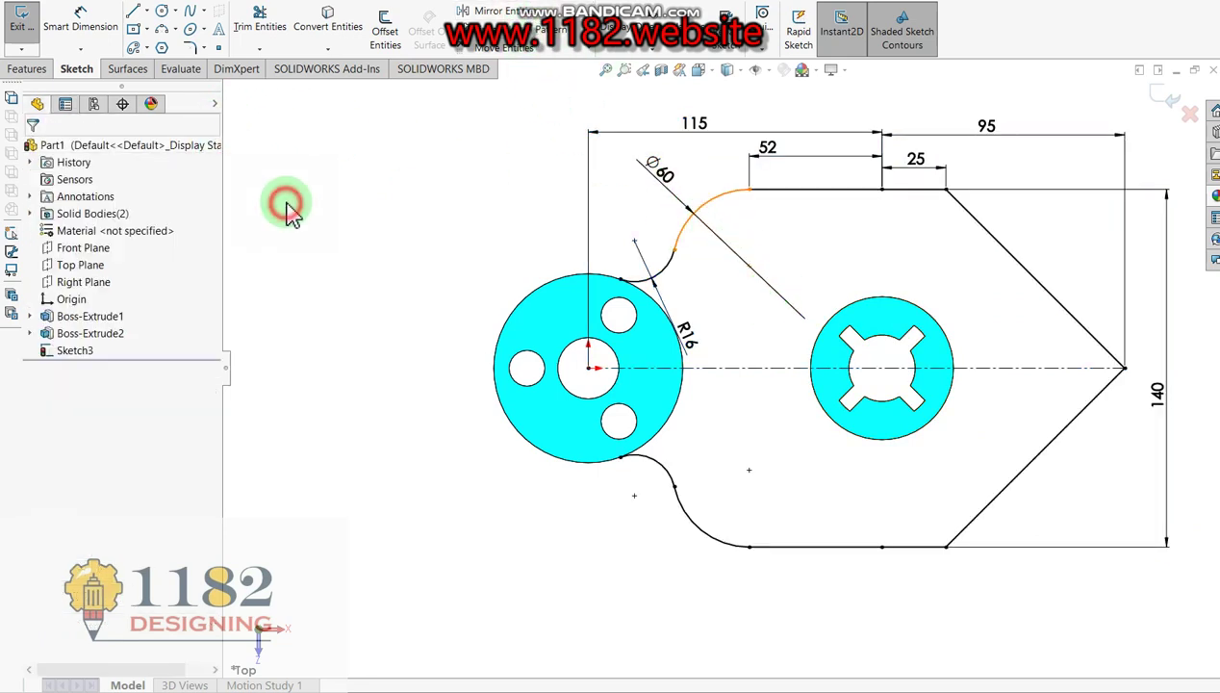
{"action": "left_click", "coordinate": [351, 27]}
{"action": "left_click", "coordinate": [553, 283]}
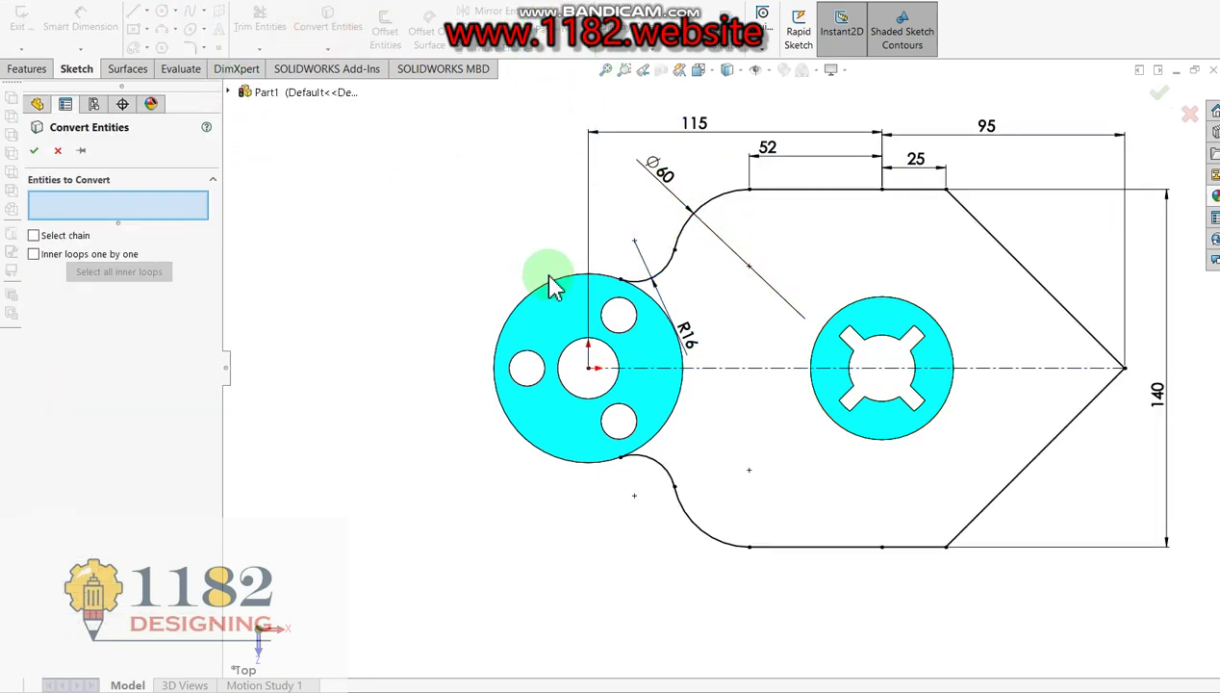
{"action": "left_click", "coordinate": [34, 151]}
Trim the overlapping curves near the left boss to close the profile.
{"action": "left_click", "coordinate": [267, 28]}
{"action": "left_click_drag", "start_coordinate": [531, 213], "coordinate": [530, 294]}
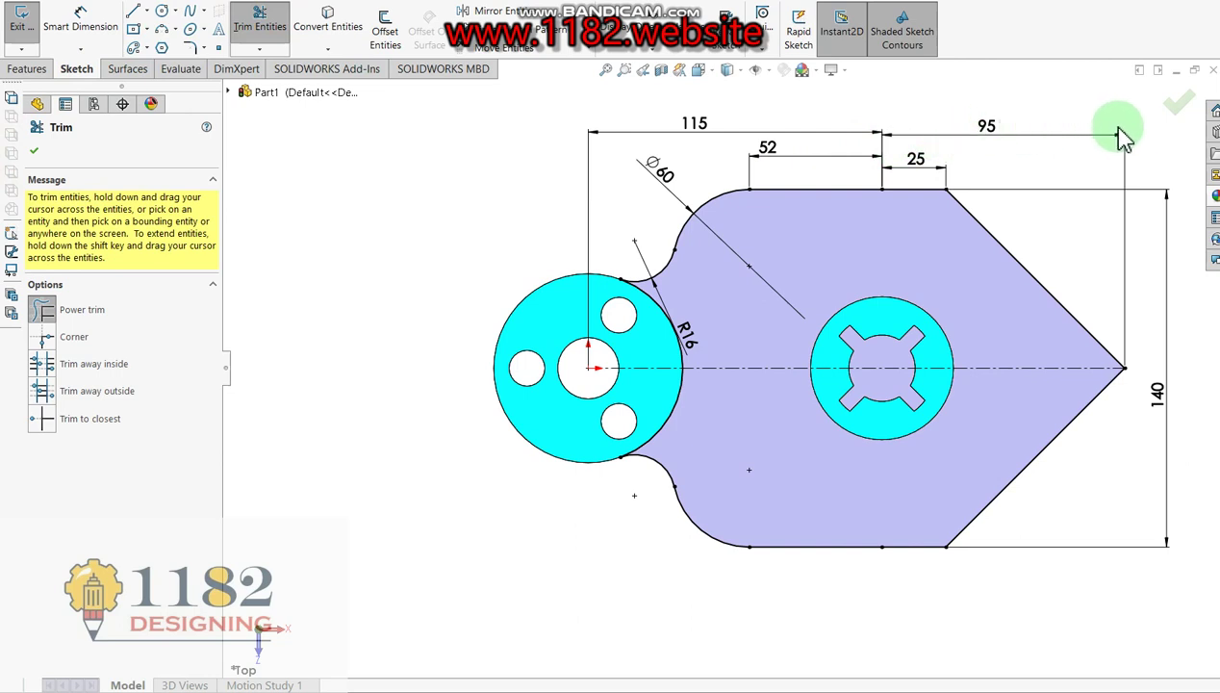
{"action": "left_click", "coordinate": [1178, 103]}
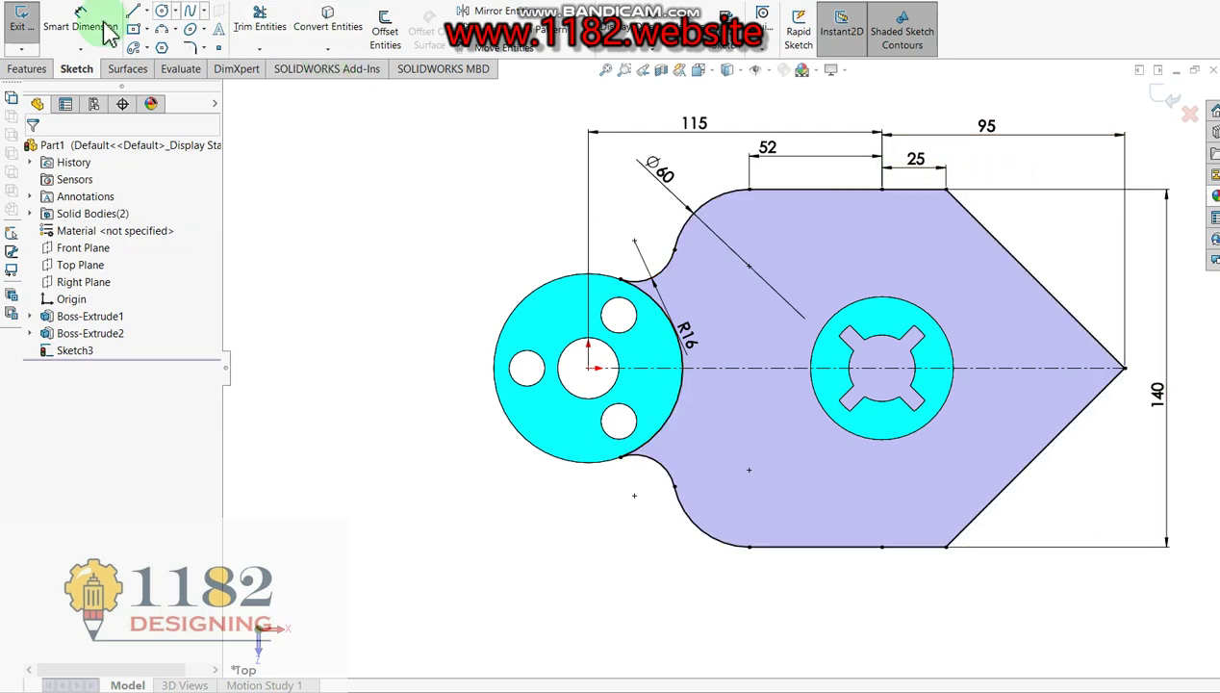
Fillet the top-right, bottom-right and pointed right corners of the outline at R45 mm.
{"action": "left_click", "coordinate": [192, 50]}
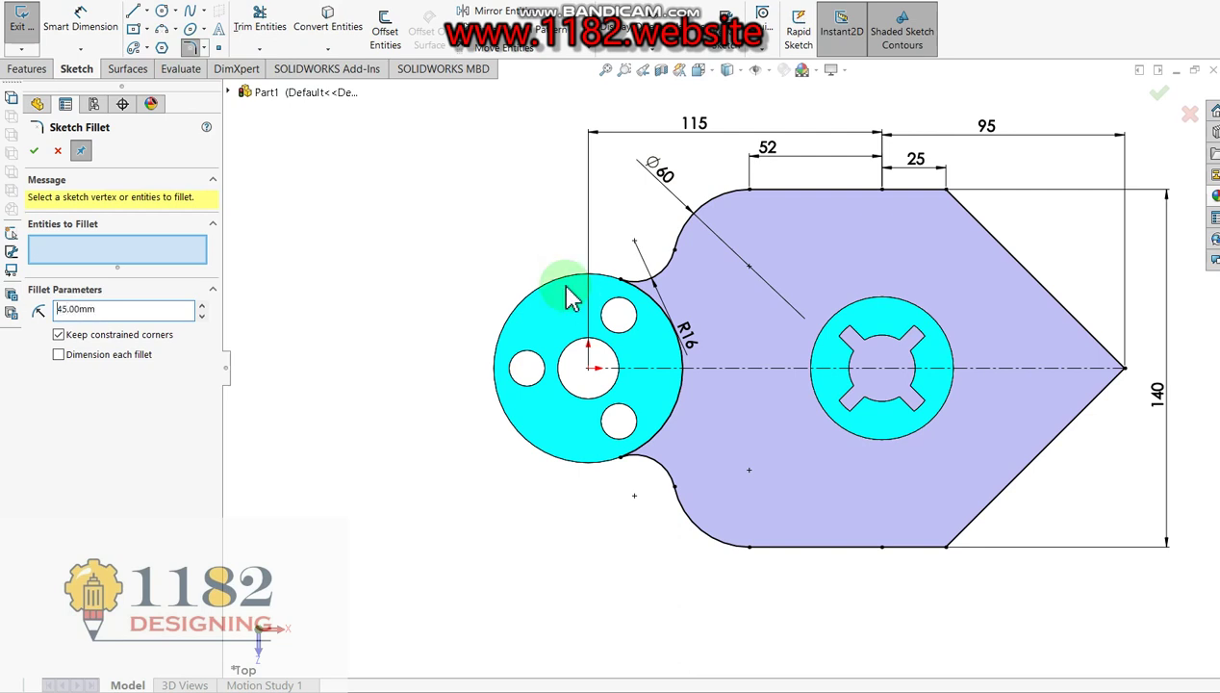
{"action": "left_click", "coordinate": [916, 196]}
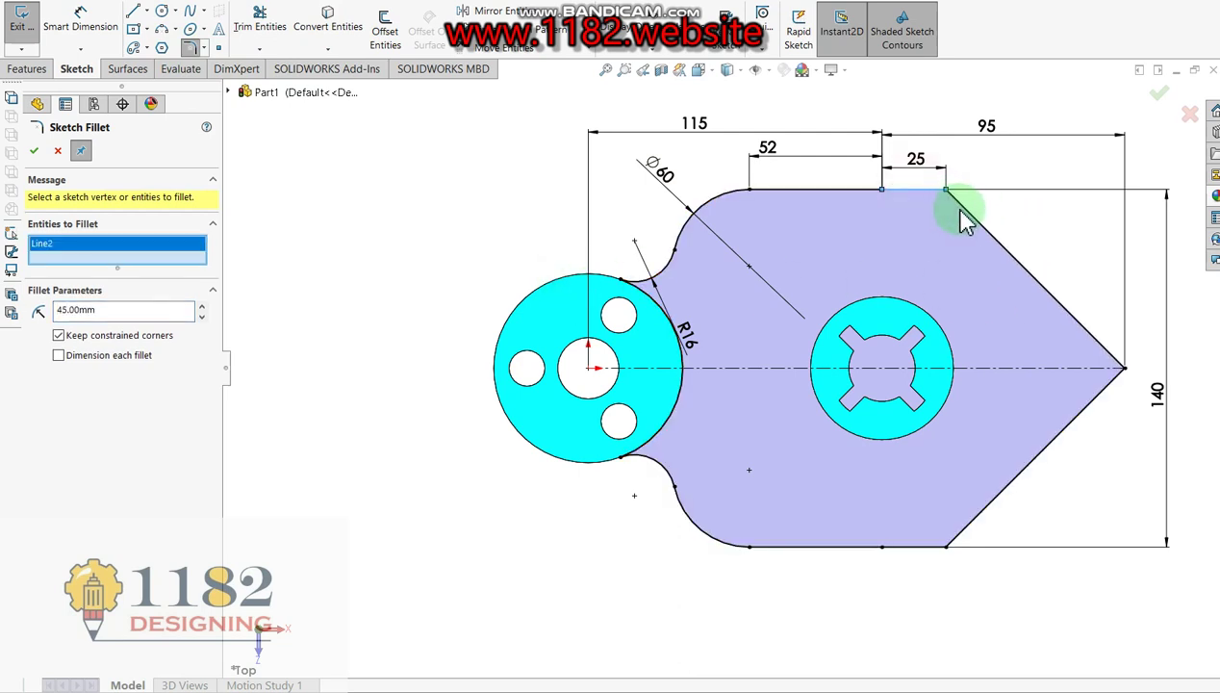
{"action": "left_click", "coordinate": [972, 214]}
{"action": "left_click", "coordinate": [962, 532]}
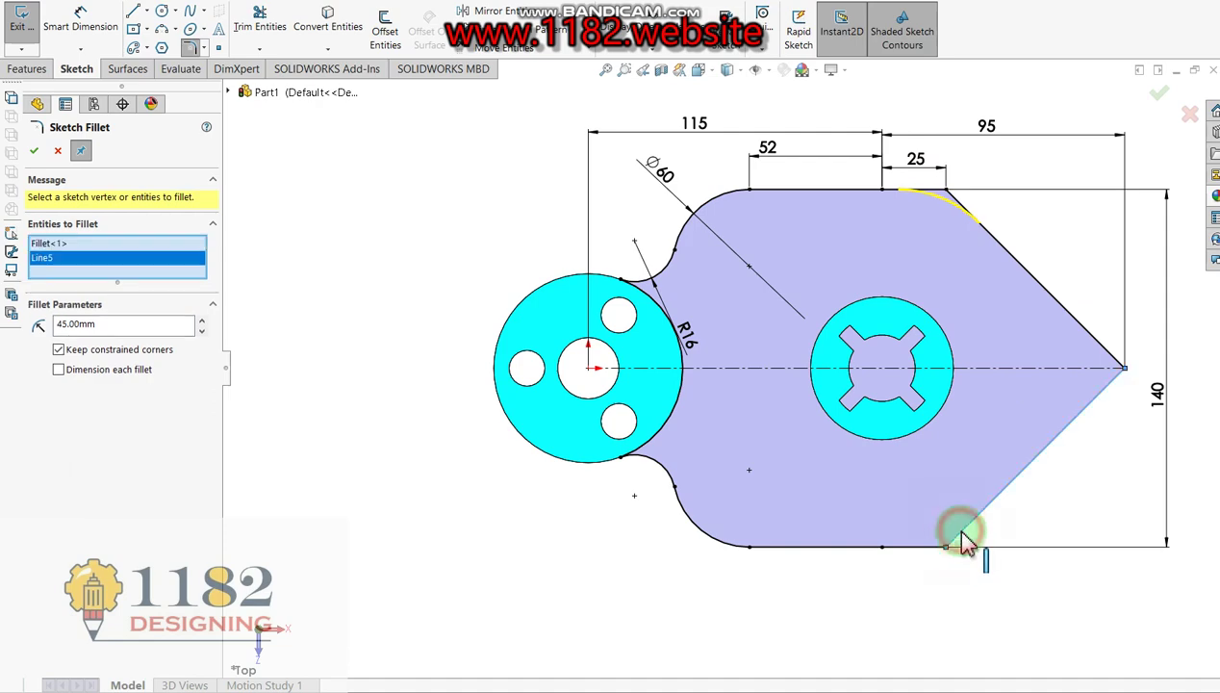
{"action": "left_click", "coordinate": [917, 546]}
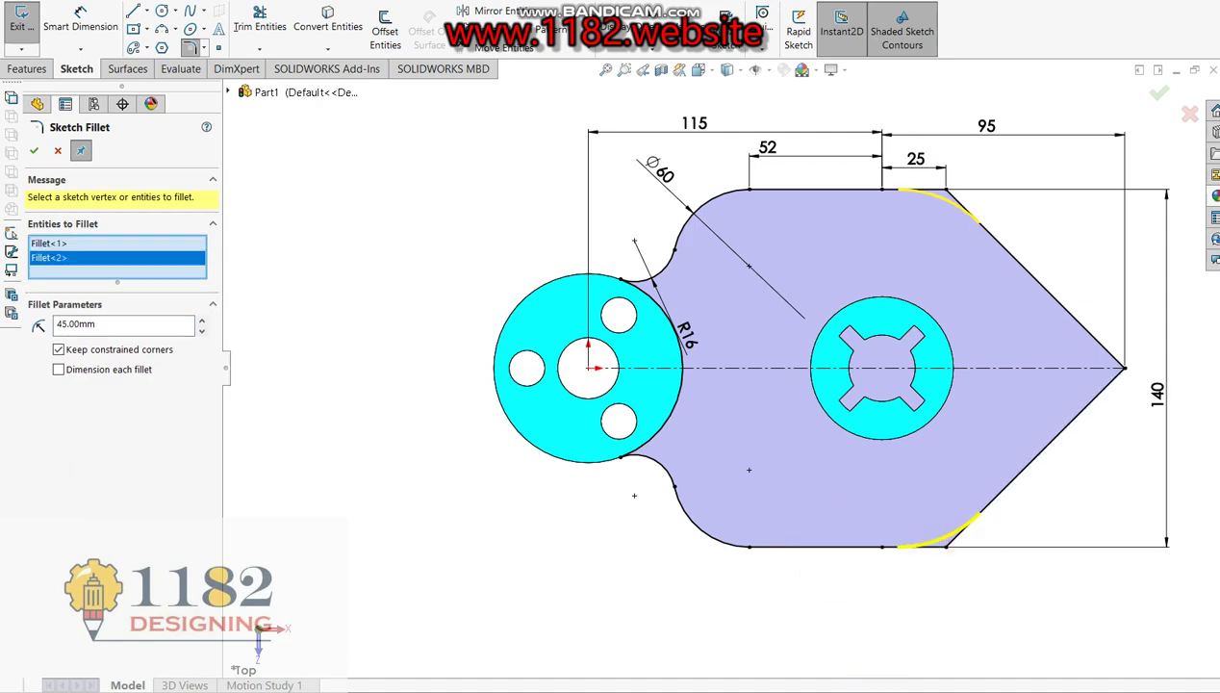
{"action": "key", "text": "alt+Tab"}
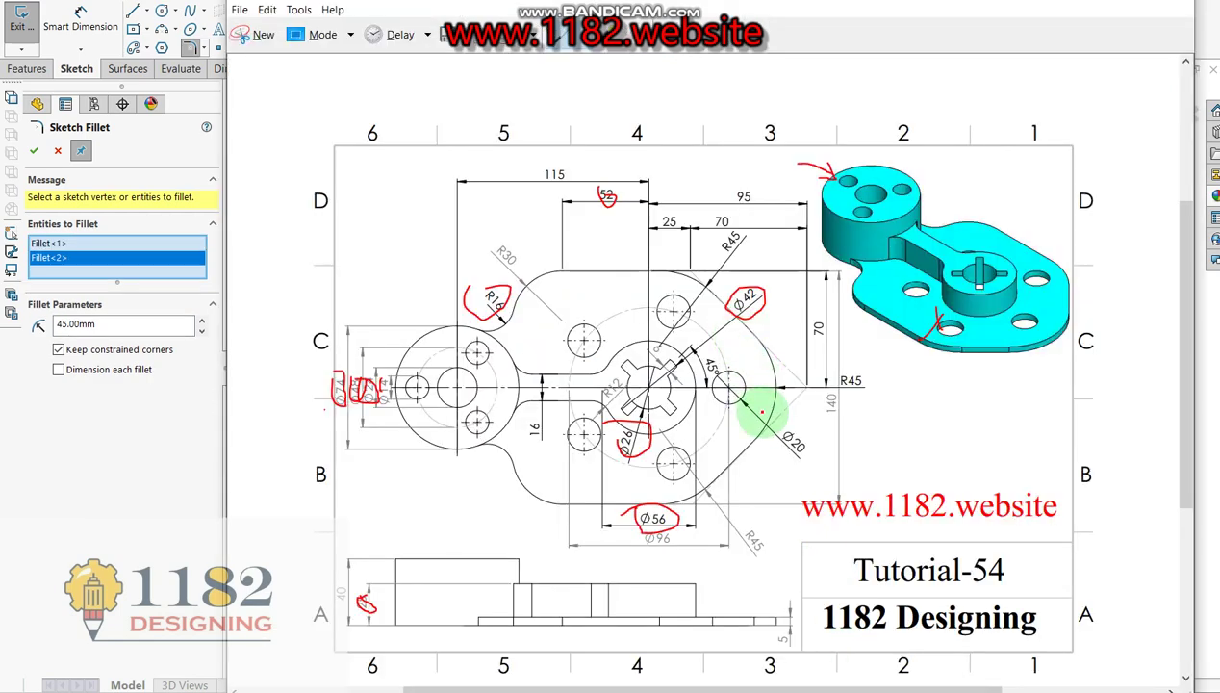
{"action": "left_click", "coordinate": [120, 512]}
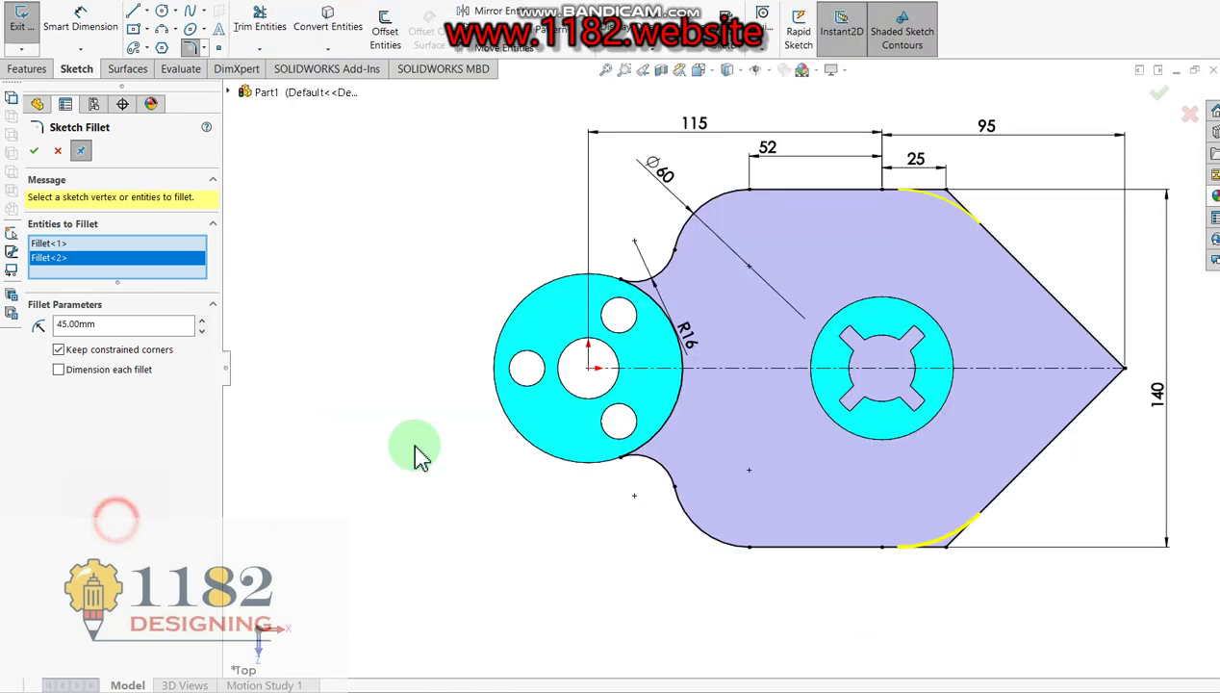
{"action": "left_click", "coordinate": [1109, 358]}
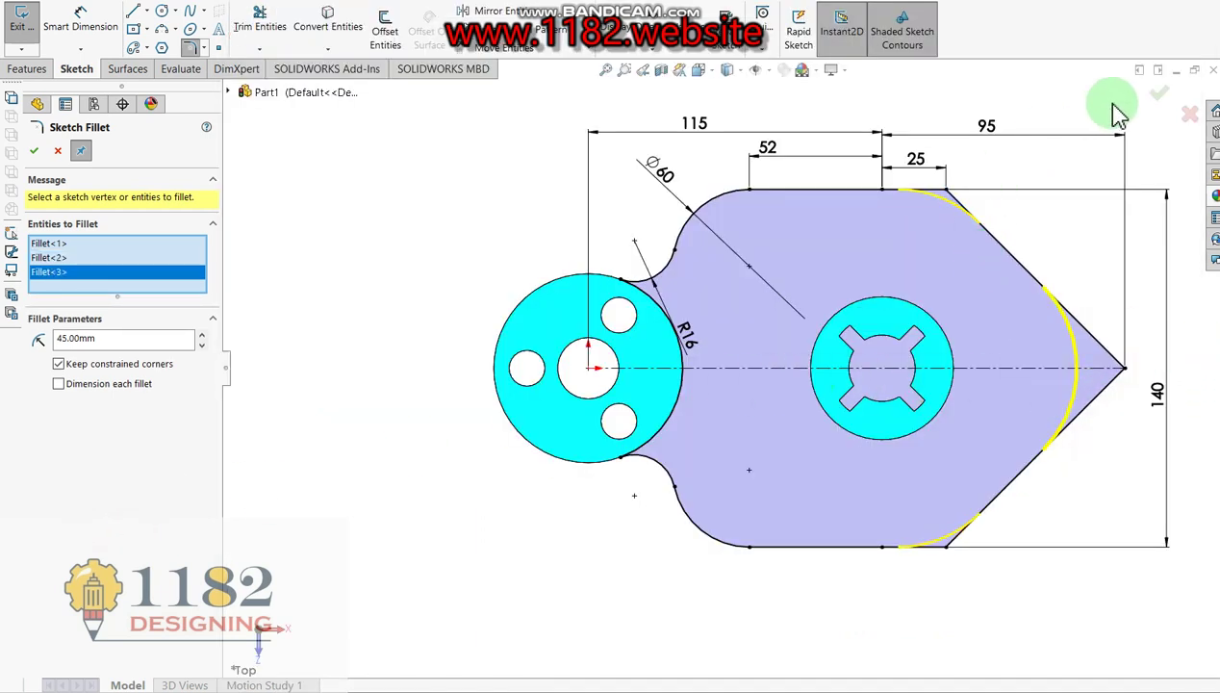
{"action": "left_click", "coordinate": [1160, 92]}
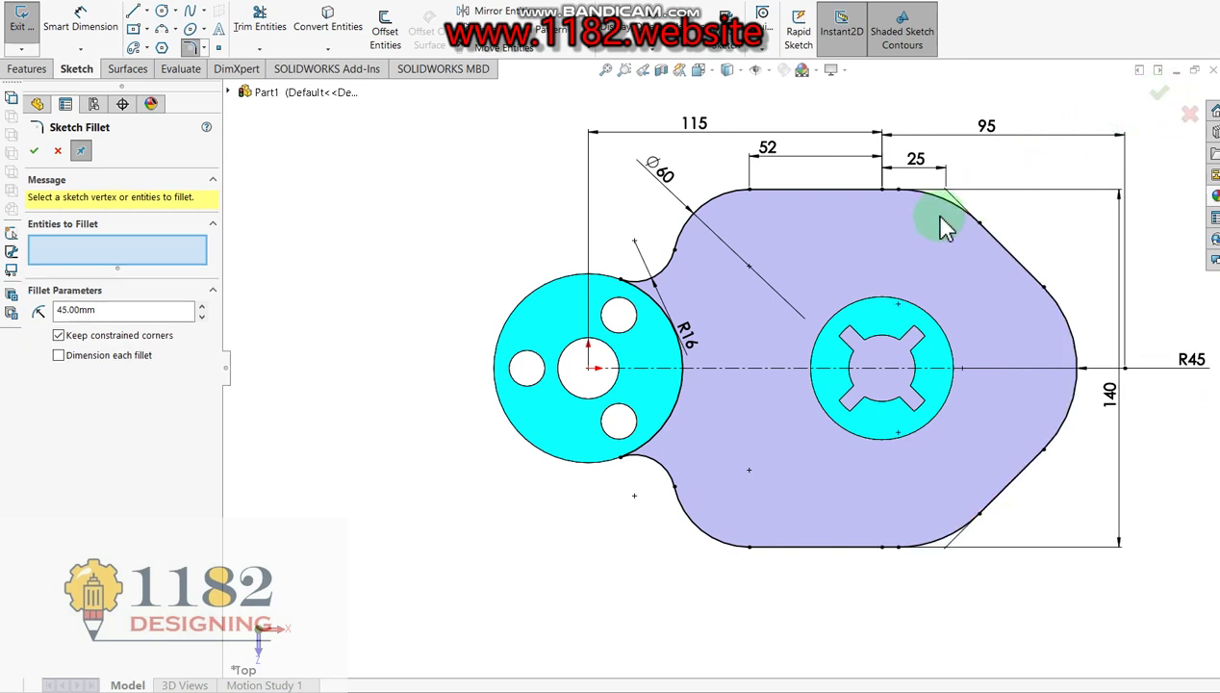
{"action": "left_click", "coordinate": [38, 146]}
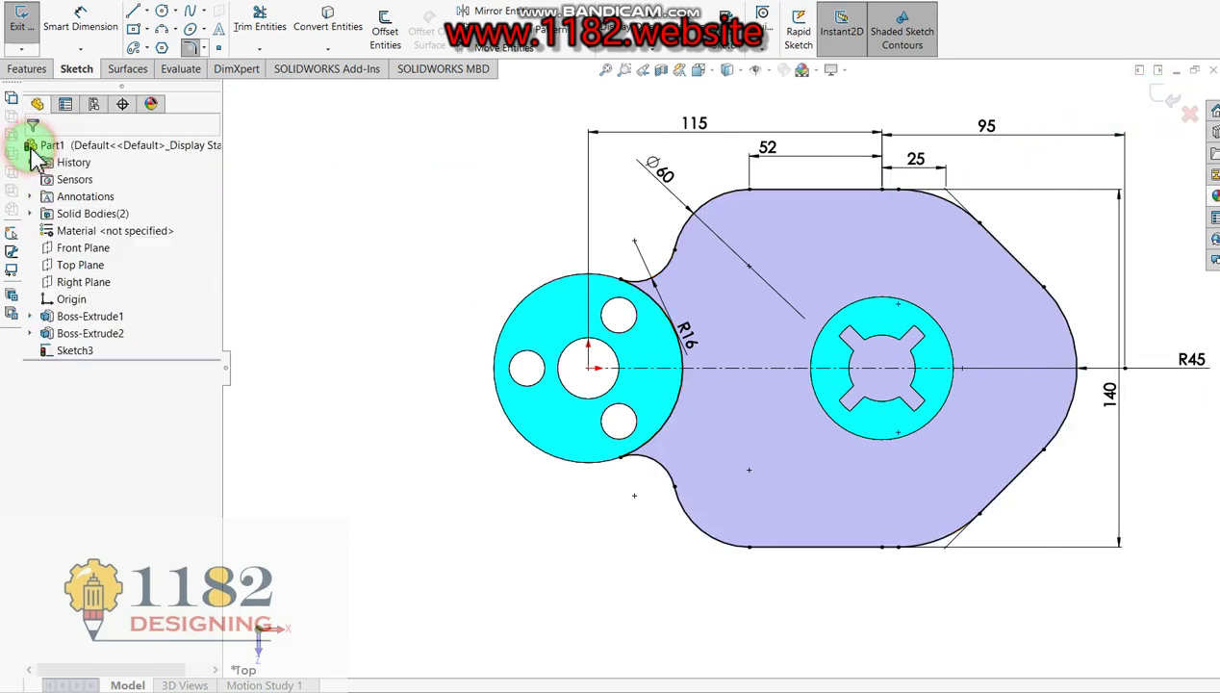
{"action": "left_click", "coordinate": [1164, 92]}
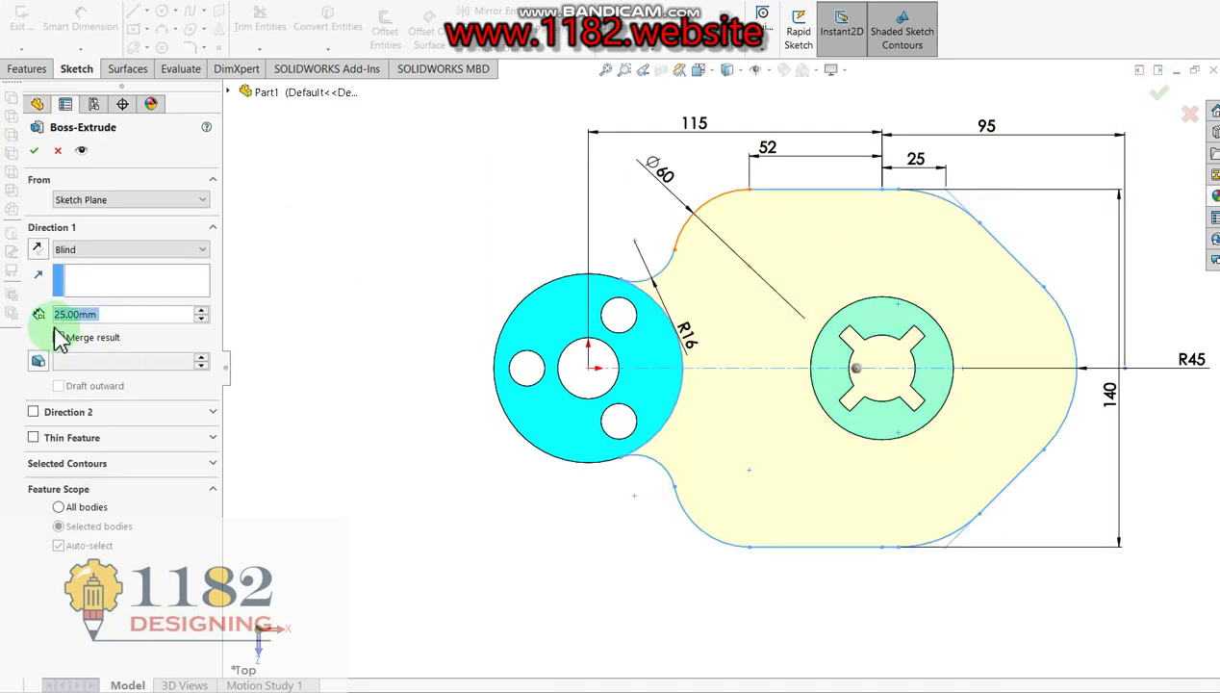
Extrude the plate sketch 5 mm deep as Boss-Extrude3 and view it isometrically.
{"action": "type", "text": "5"}
{"action": "key", "text": "Return"}
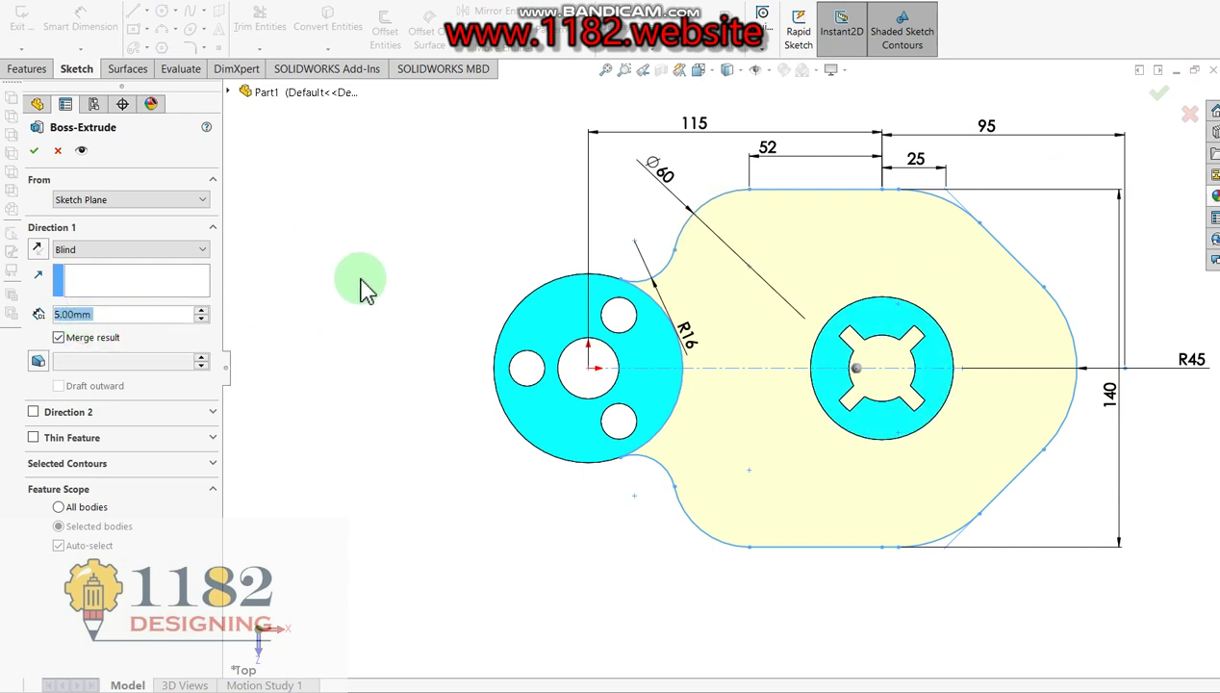
{"action": "left_click", "coordinate": [35, 151]}
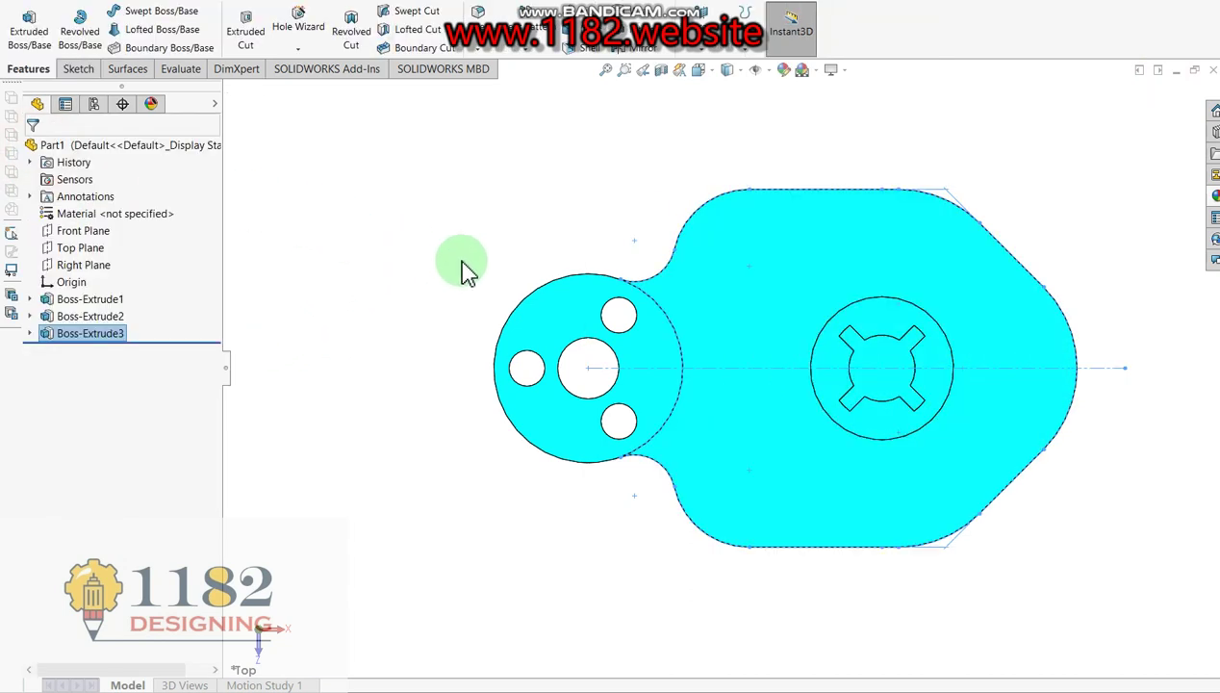
{"action": "key", "text": "ctrl+7"}
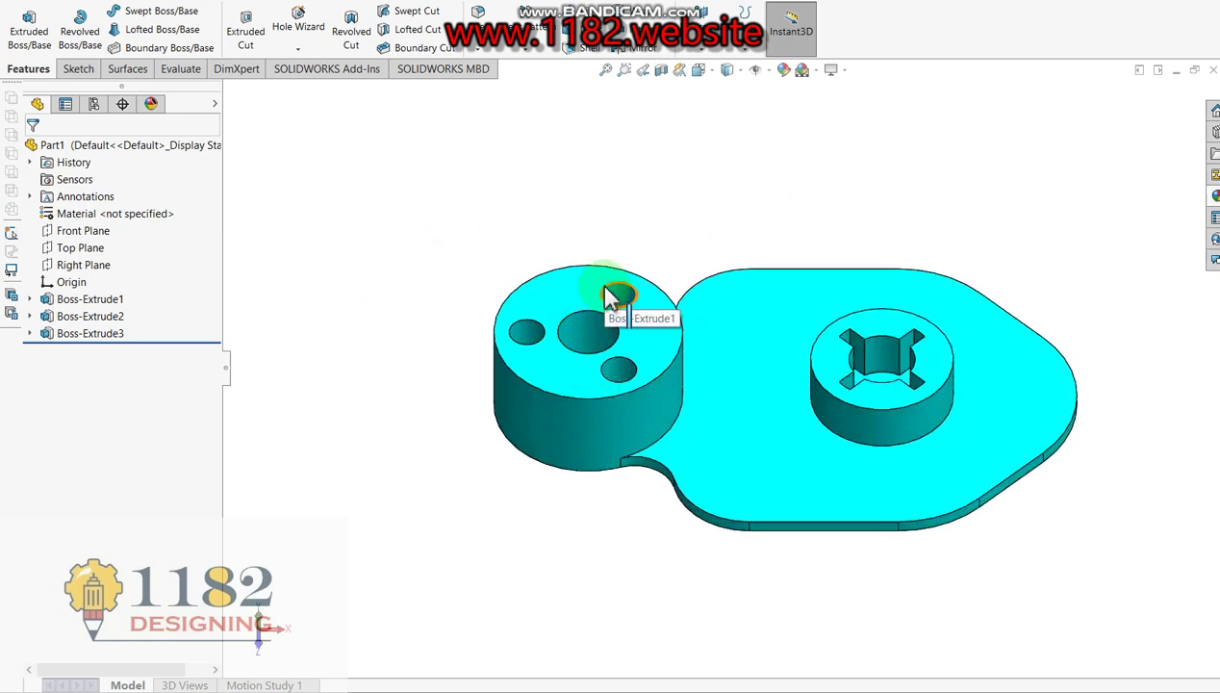
{"action": "scroll", "coordinate": [849, 376], "scroll_direction": "down", "scroll_amount": 2}
{"action": "scroll", "coordinate": [958, 385], "scroll_direction": "up", "scroll_amount": 2}
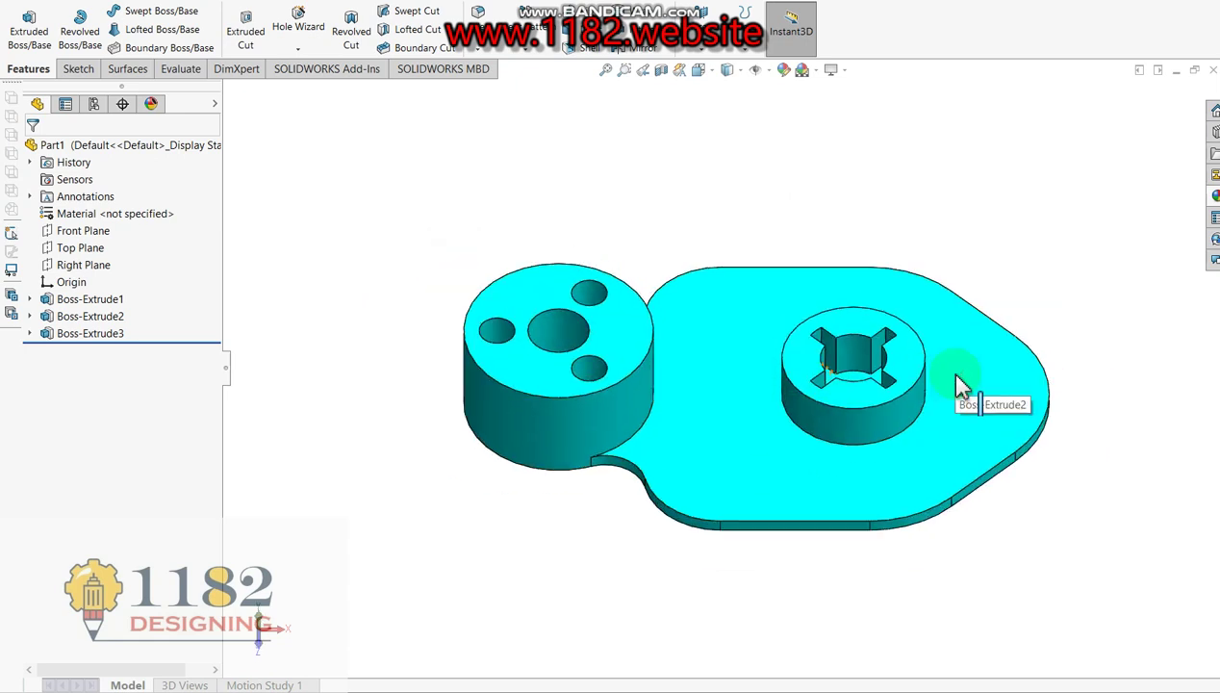
{"action": "scroll", "coordinate": [957, 375], "scroll_direction": "down", "scroll_amount": 2}
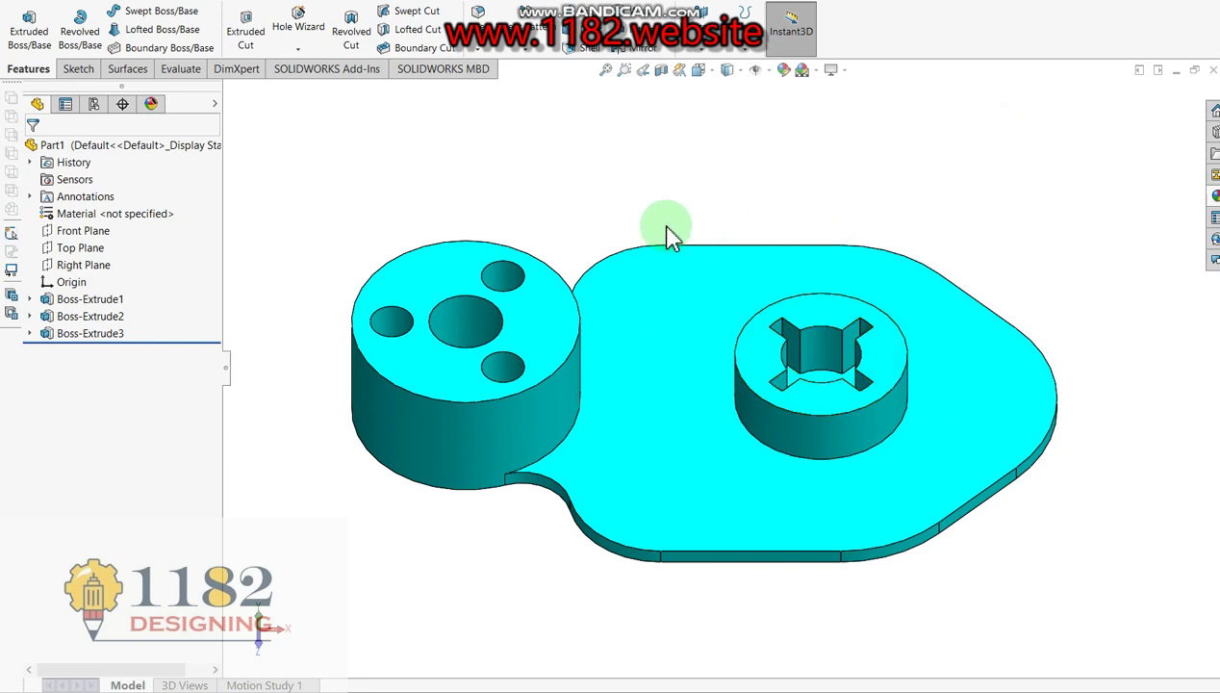
{"action": "left_click", "coordinate": [246, 29]}
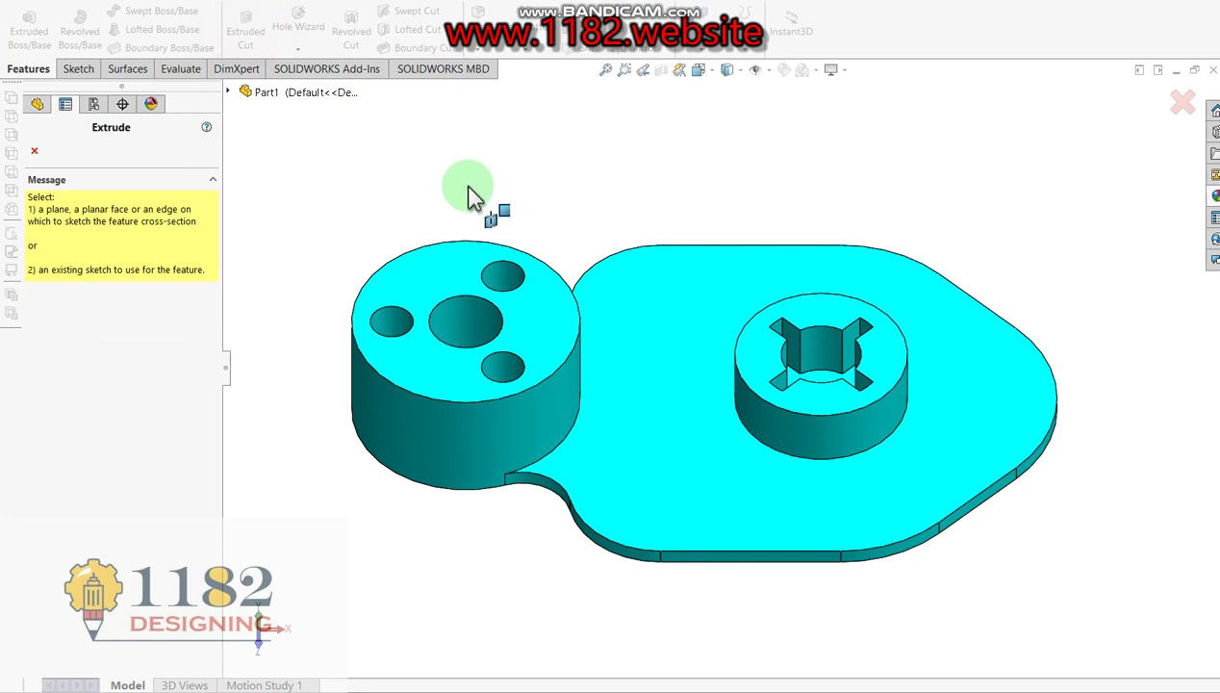
Start a sketch on the chosen plane and convert the cross-shaped face into sketch lines.
{"action": "left_click", "coordinate": [231, 93]}
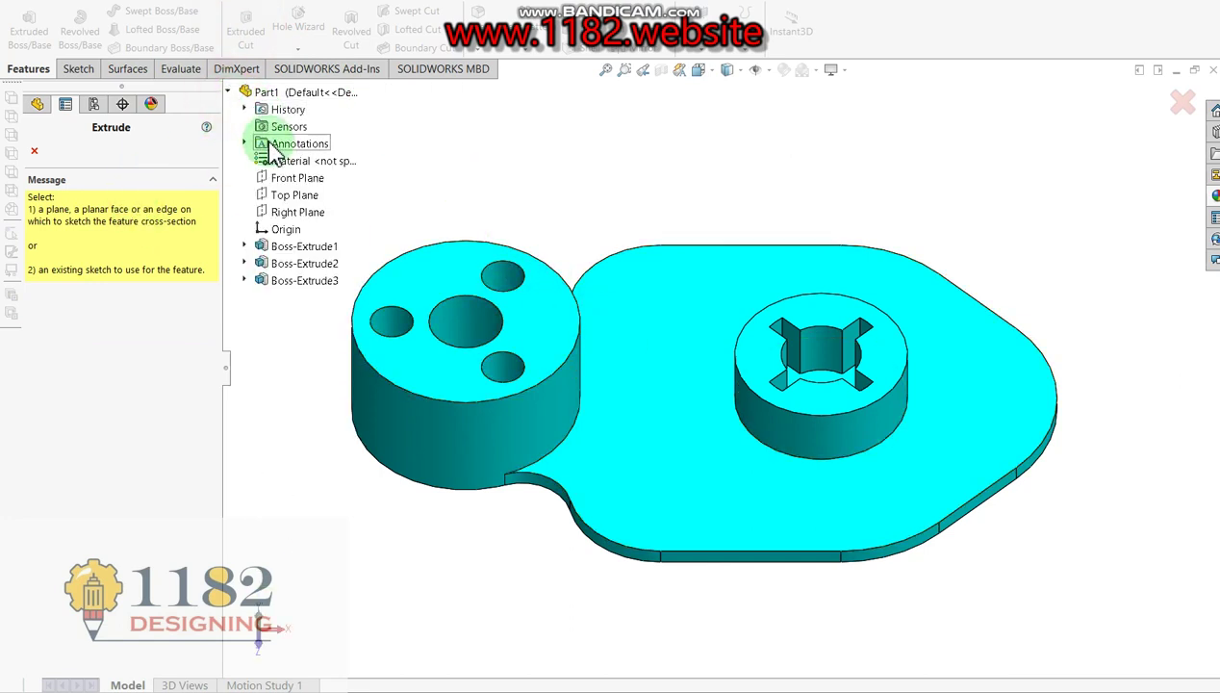
{"action": "left_click", "coordinate": [291, 196]}
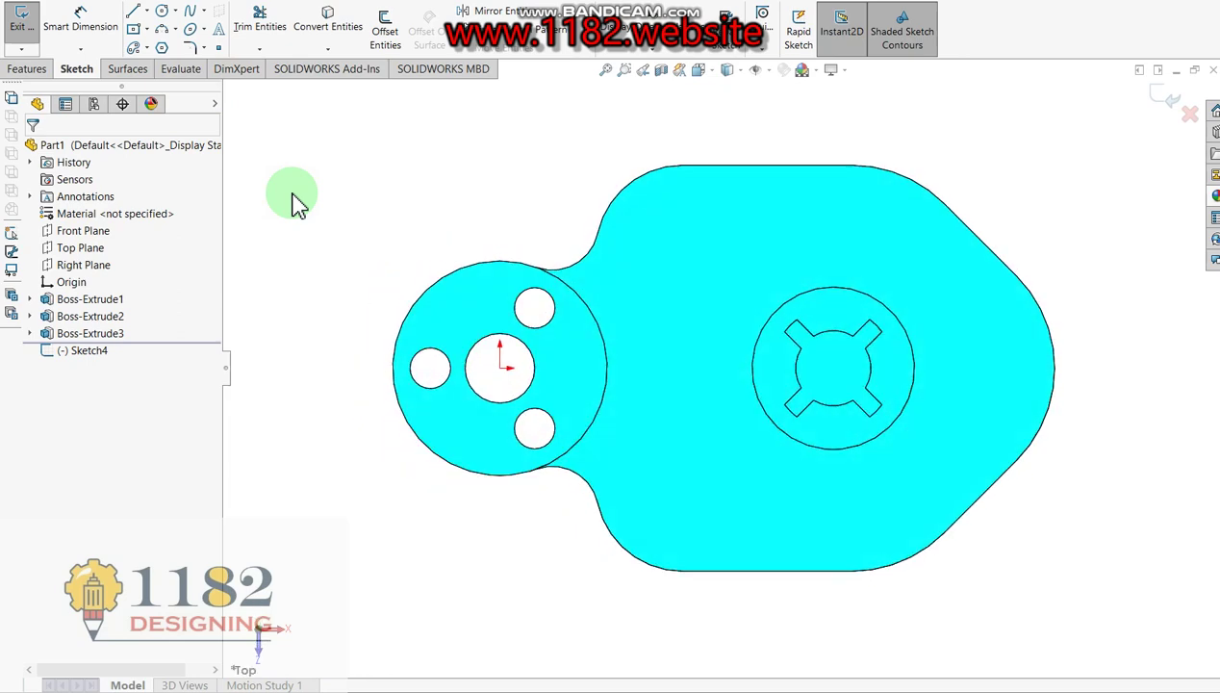
{"action": "left_click", "coordinate": [335, 33]}
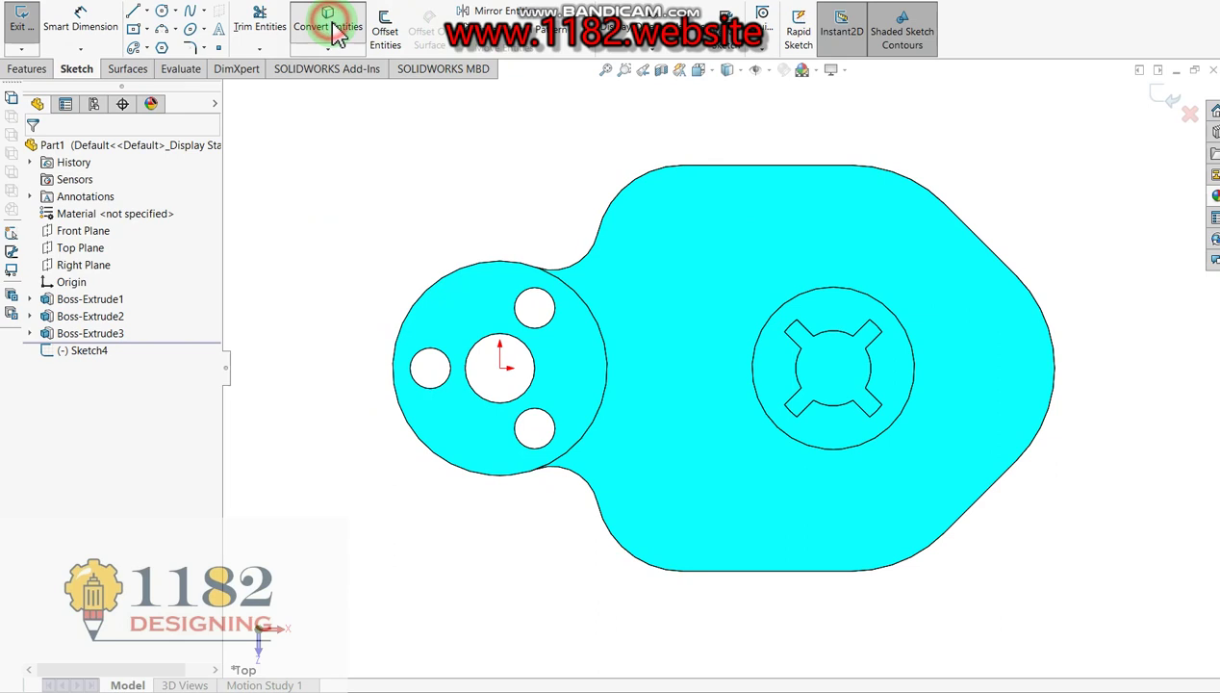
{"action": "left_click", "coordinate": [837, 375]}
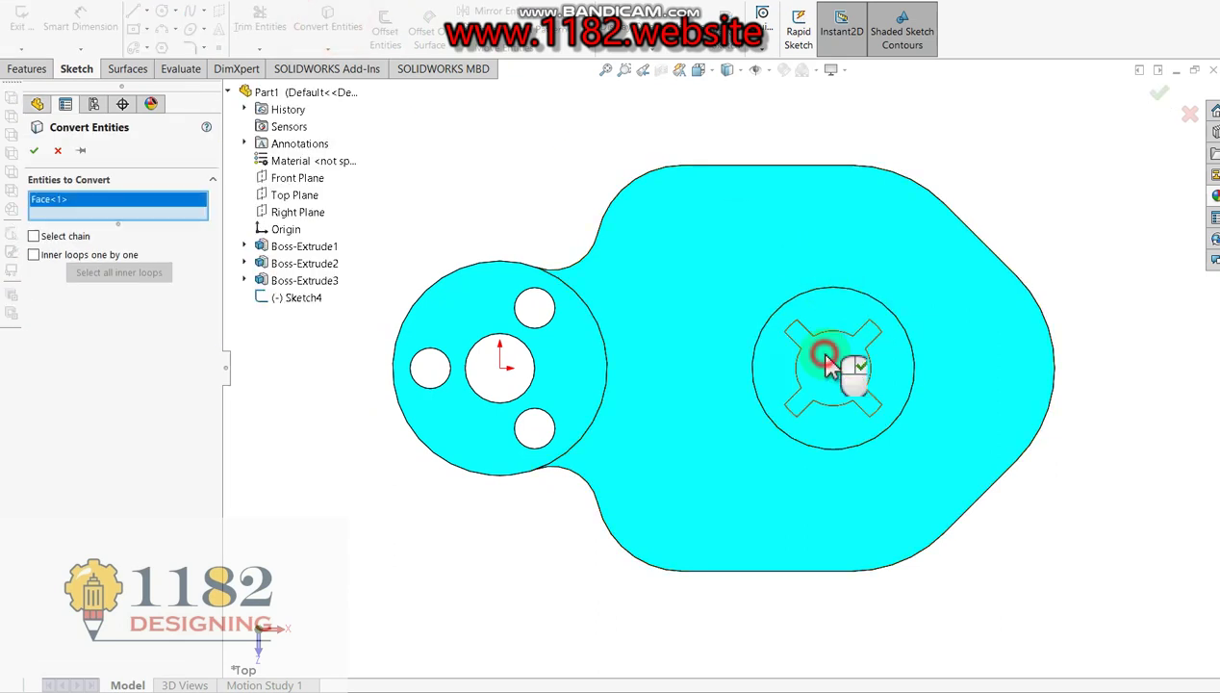
{"action": "left_click", "coordinate": [33, 152]}
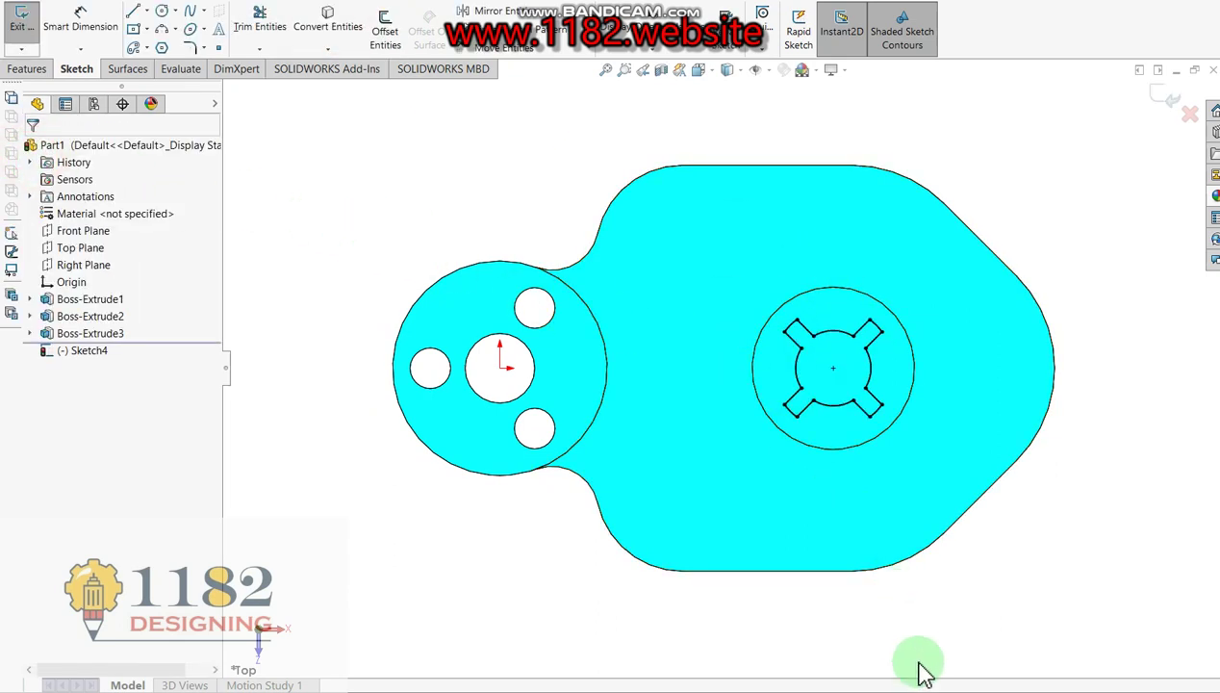
Check the Ø20 hole size on the Tutorial-54 reference drawing.
{"action": "left_click", "coordinate": [876, 636]}
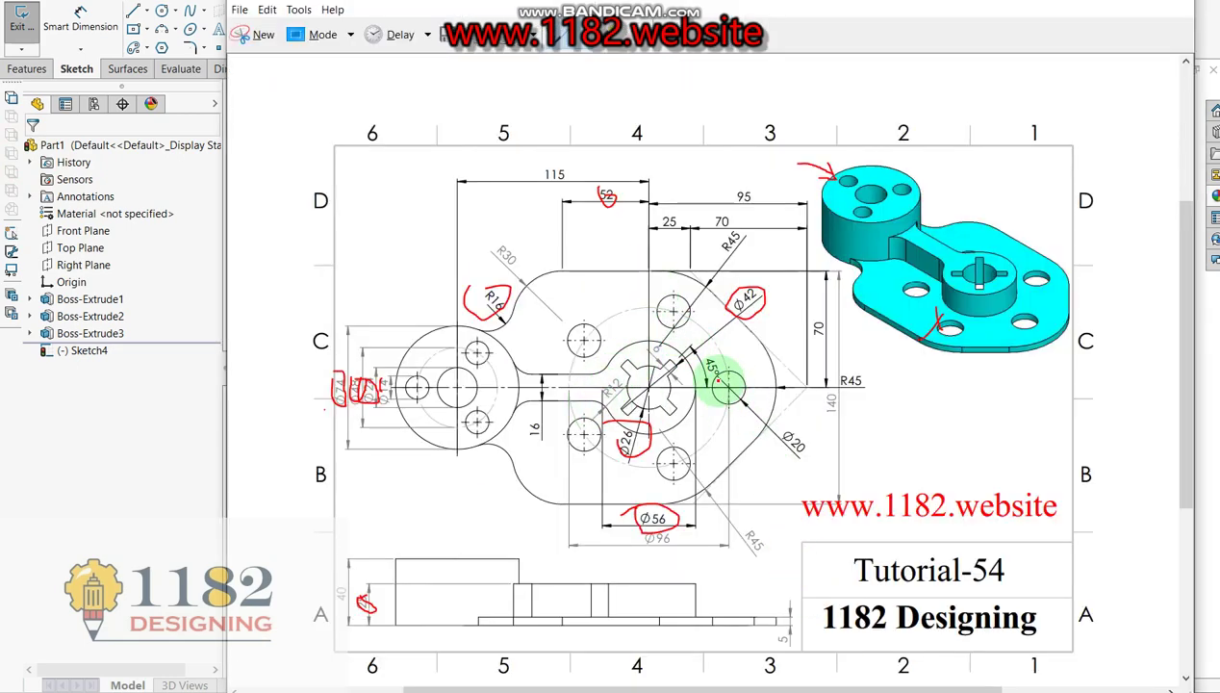
{"action": "left_click_drag", "start_coordinate": [784, 430], "coordinate": [787, 459]}
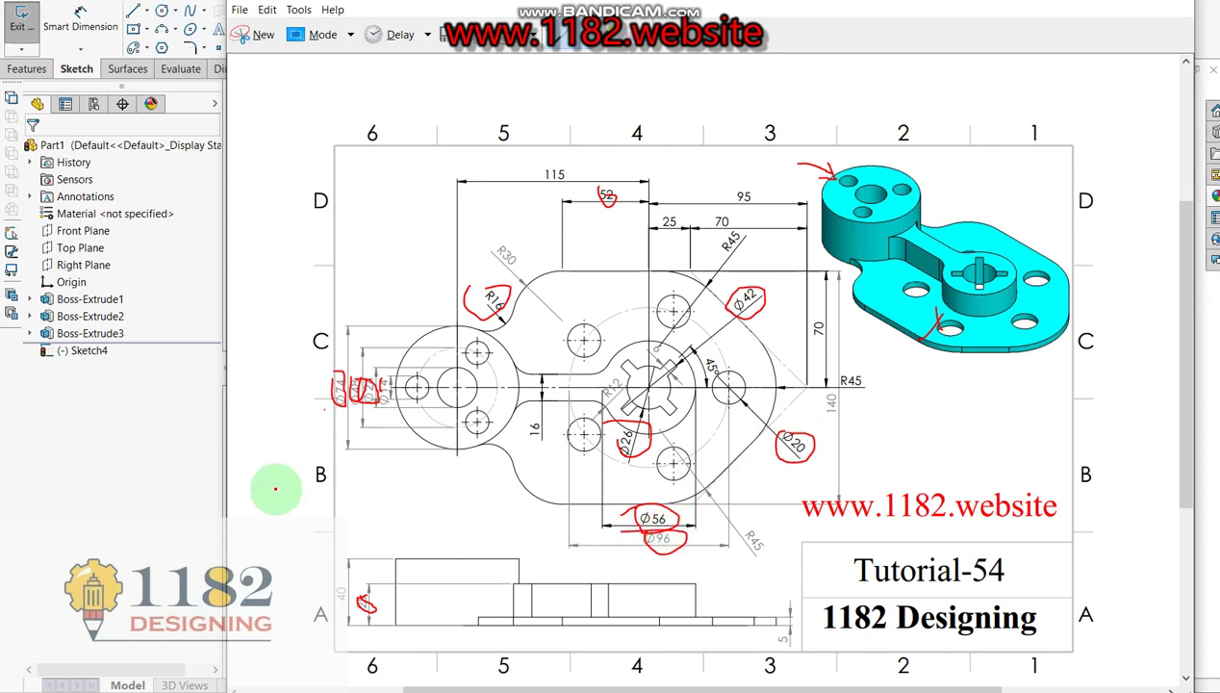
{"action": "left_click", "coordinate": [102, 444]}
{"action": "left_click", "coordinate": [161, 10]}
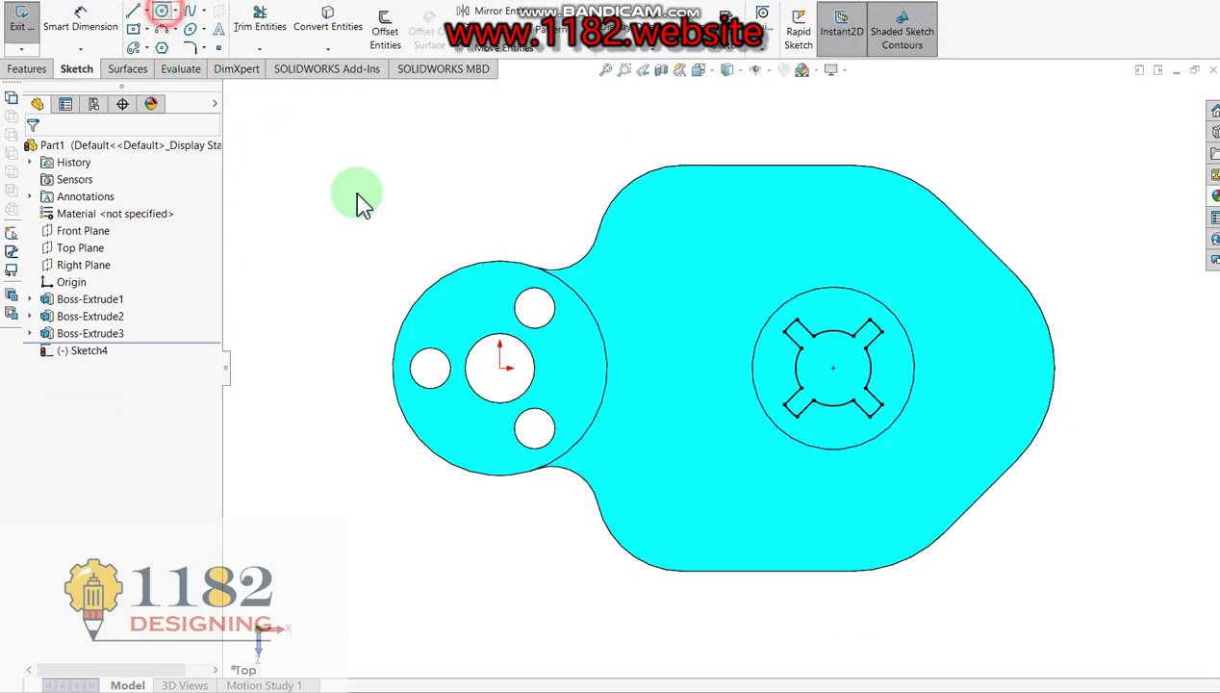
Draw a Ø96 circle centred on the boss and make it construction geometry.
{"action": "left_click", "coordinate": [834, 368]}
{"action": "left_click", "coordinate": [897, 481]}
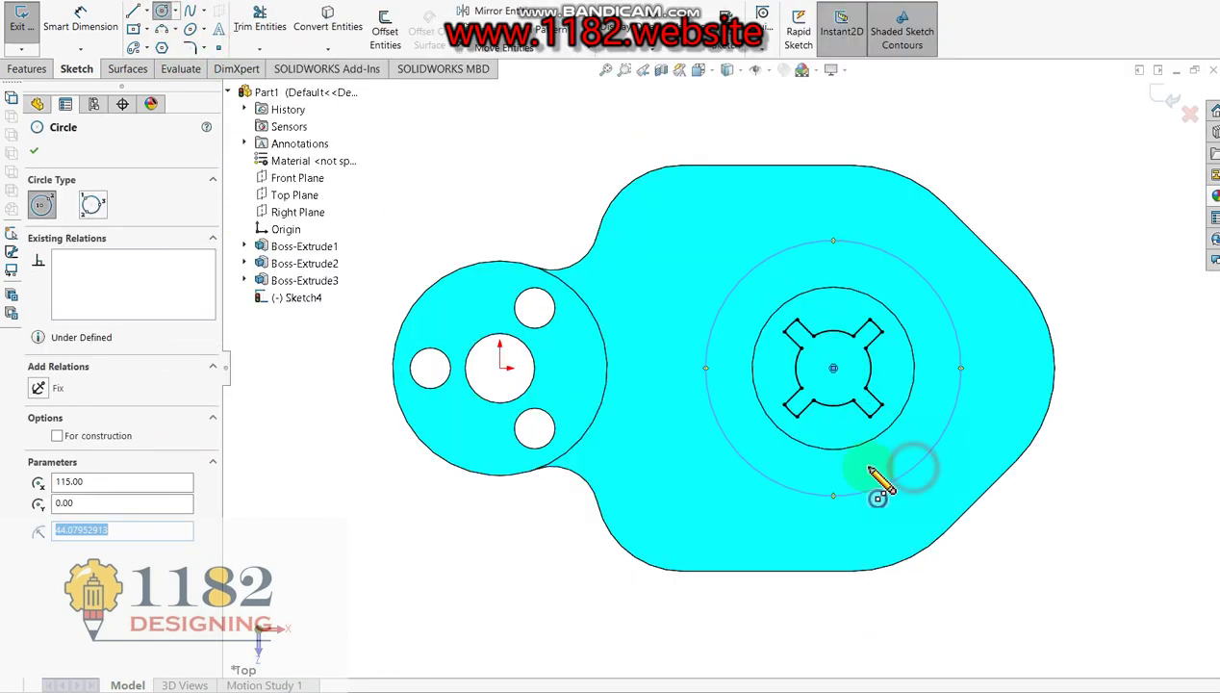
{"action": "left_click", "coordinate": [73, 19]}
{"action": "left_click", "coordinate": [810, 497]}
{"action": "left_click", "coordinate": [818, 609]}
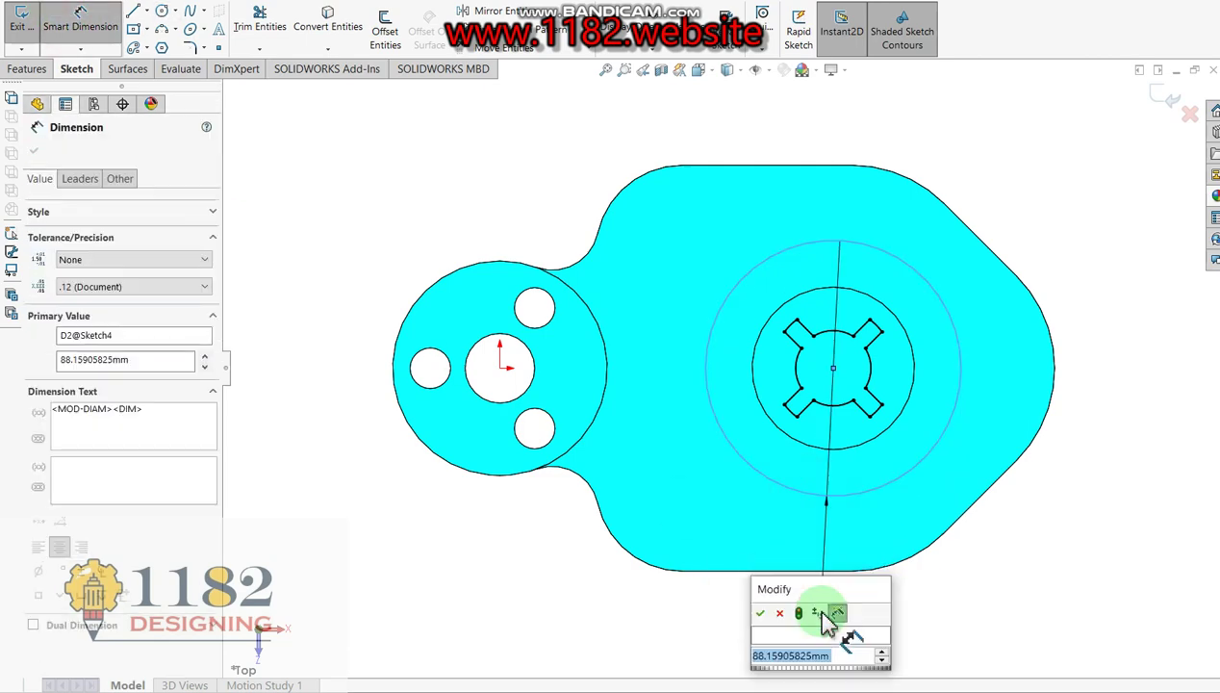
{"action": "type", "text": "96+"}
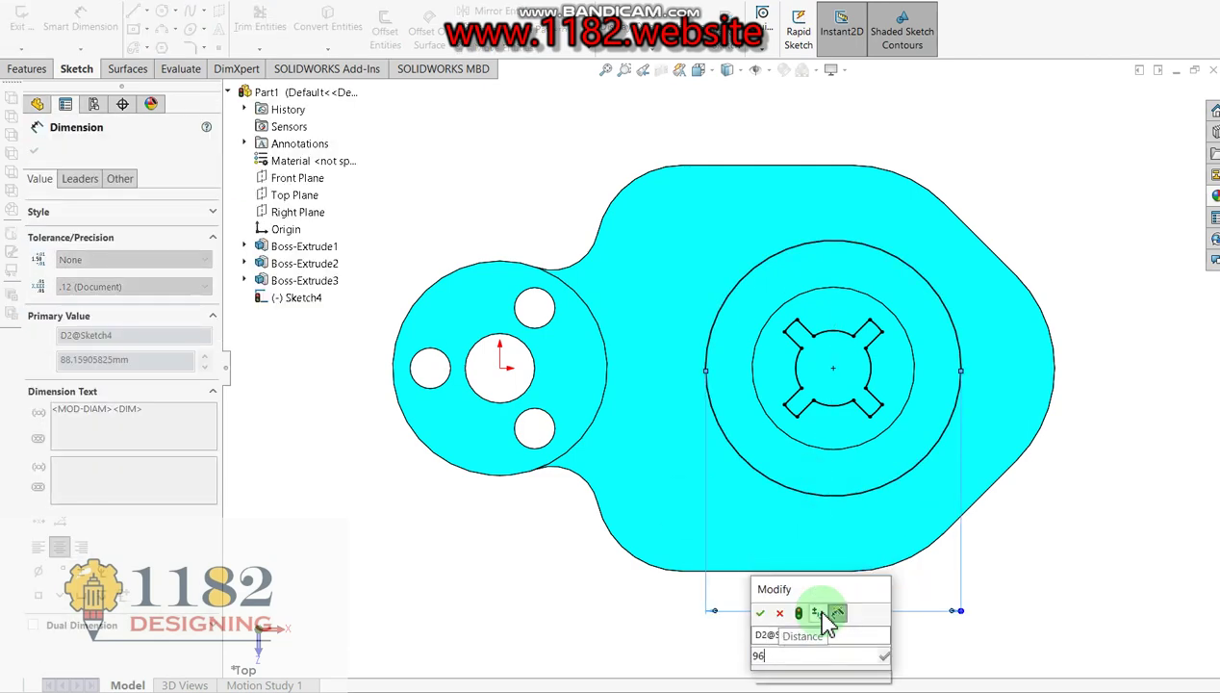
{"action": "left_click", "coordinate": [817, 608]}
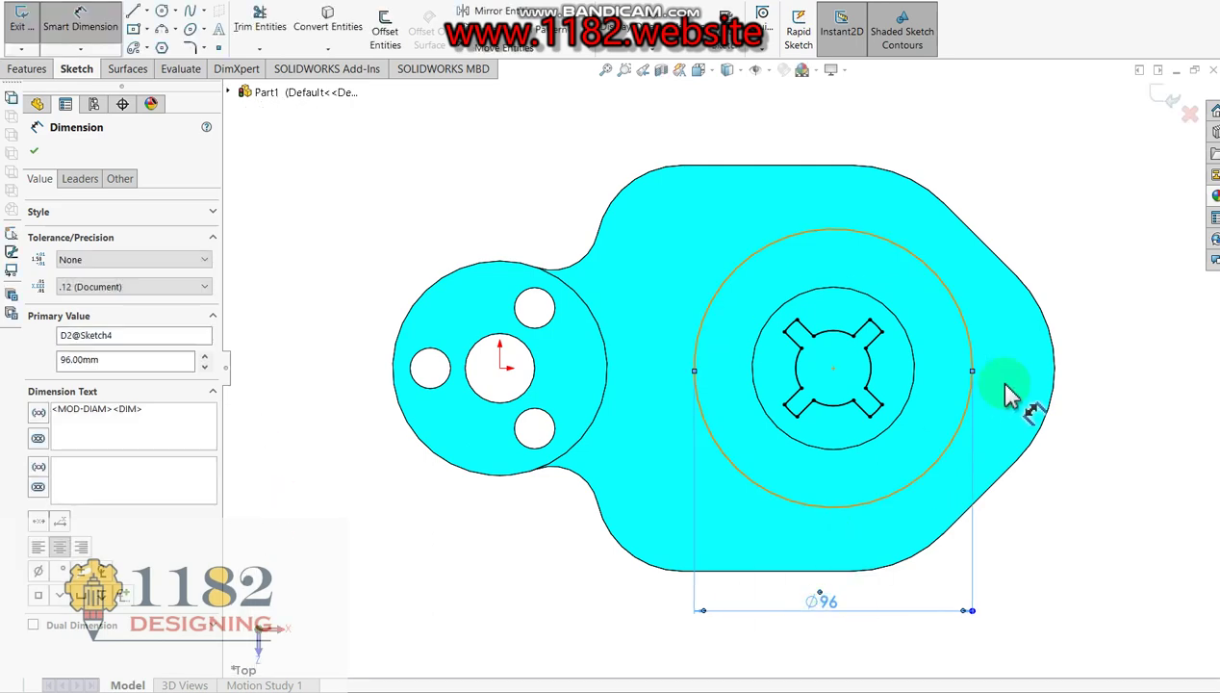
{"action": "key", "text": "Escape"}
{"action": "right_click", "coordinate": [919, 489]}
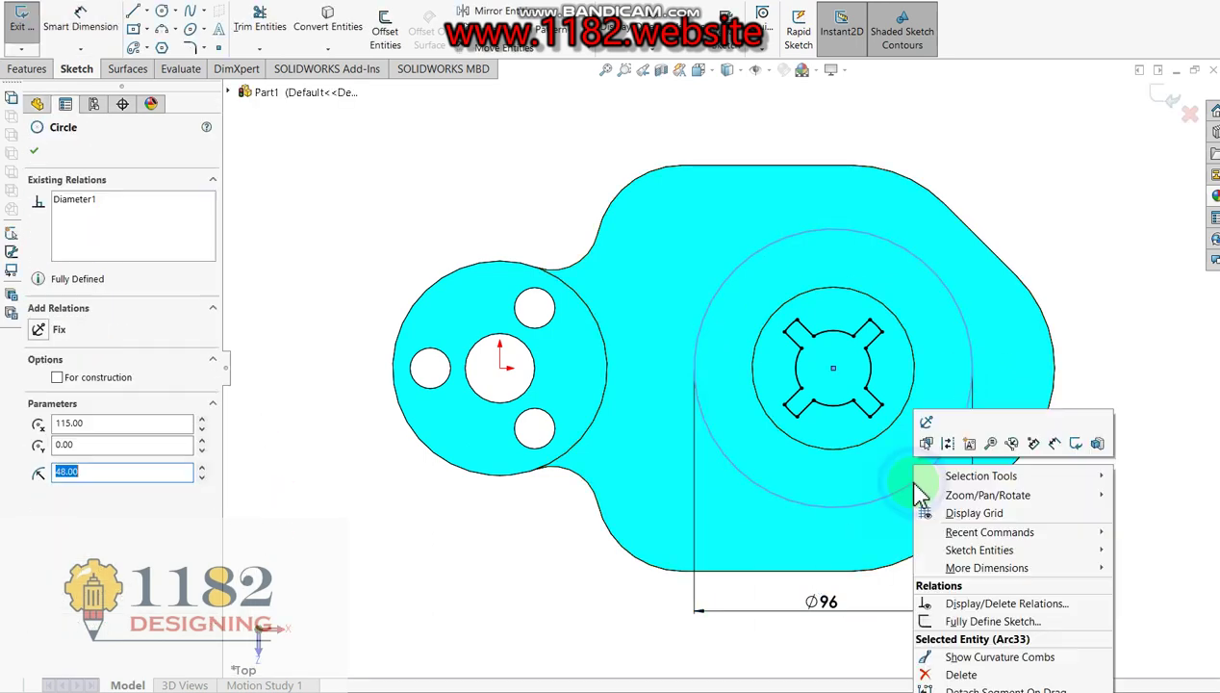
{"action": "left_click", "coordinate": [925, 442]}
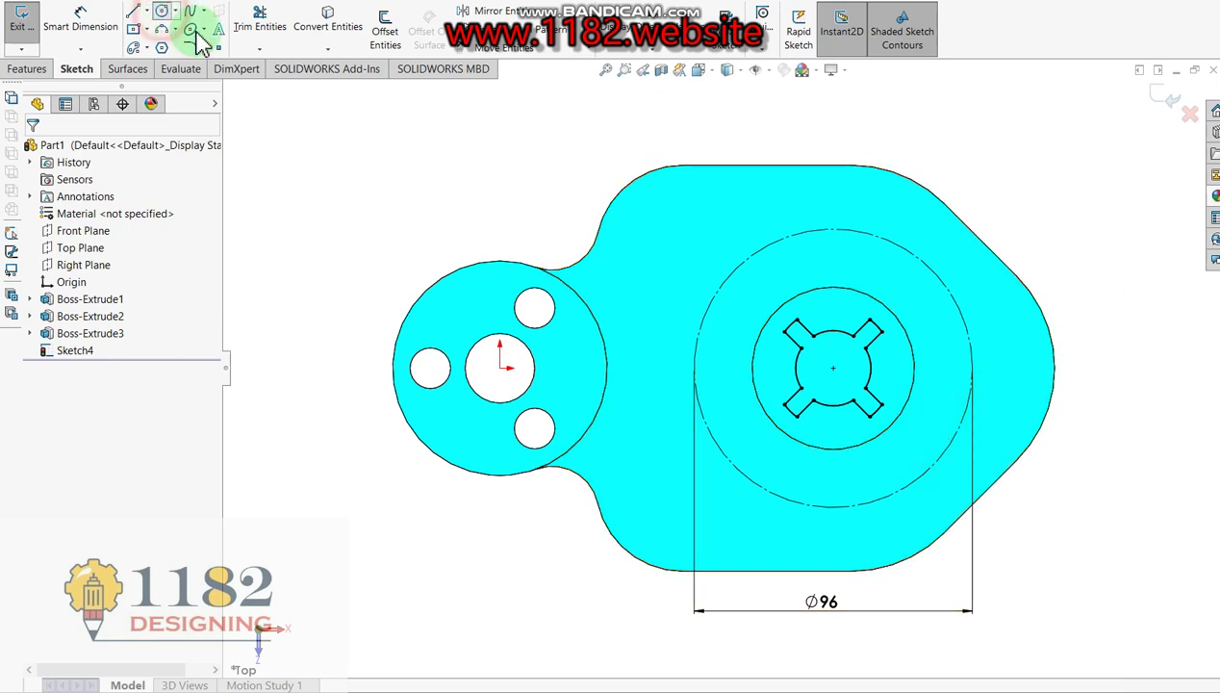
Draw a Ø20 hole circle on the right side of the Ø96 circle.
{"action": "left_click", "coordinate": [162, 12]}
{"action": "left_click_drag", "start_coordinate": [973, 369], "coordinate": [992, 391]}
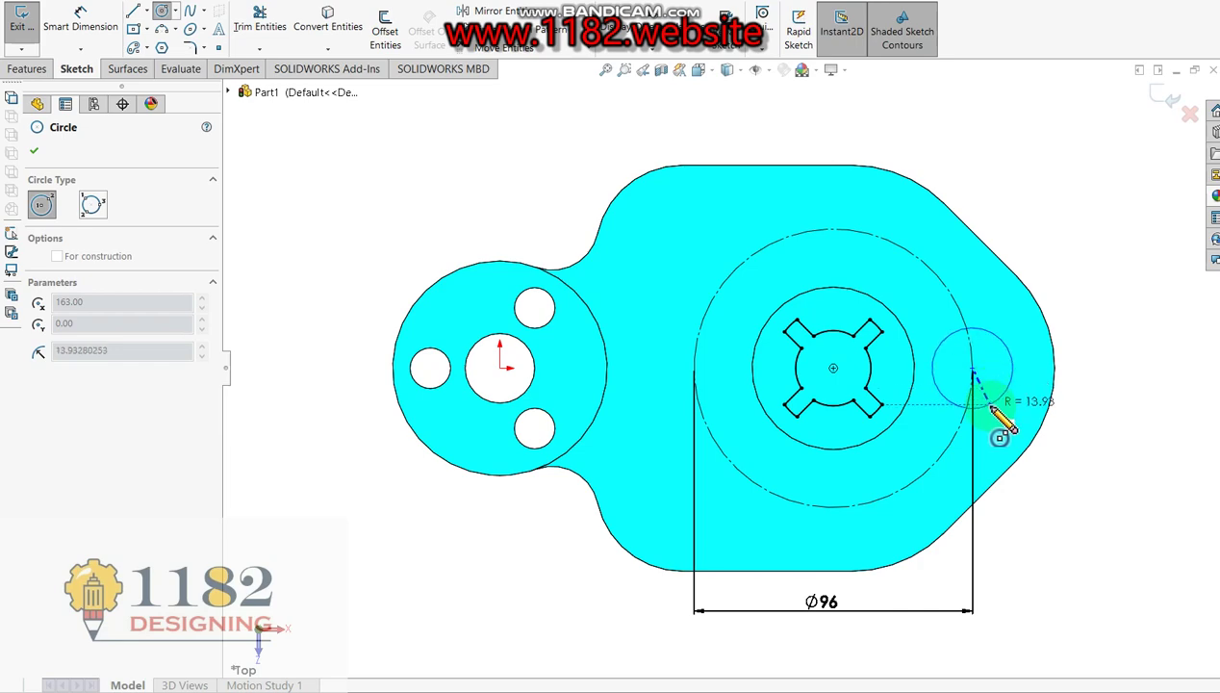
{"action": "left_click_drag", "start_coordinate": [992, 391], "coordinate": [992, 383]}
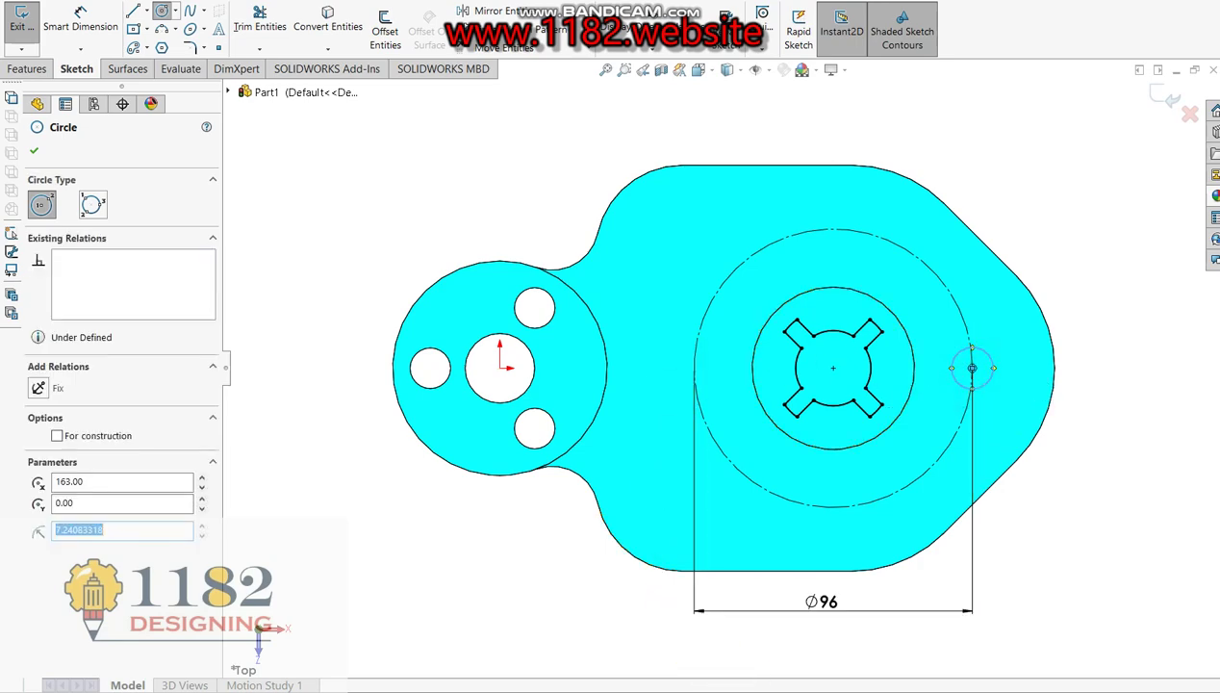
{"action": "left_click", "coordinate": [827, 678]}
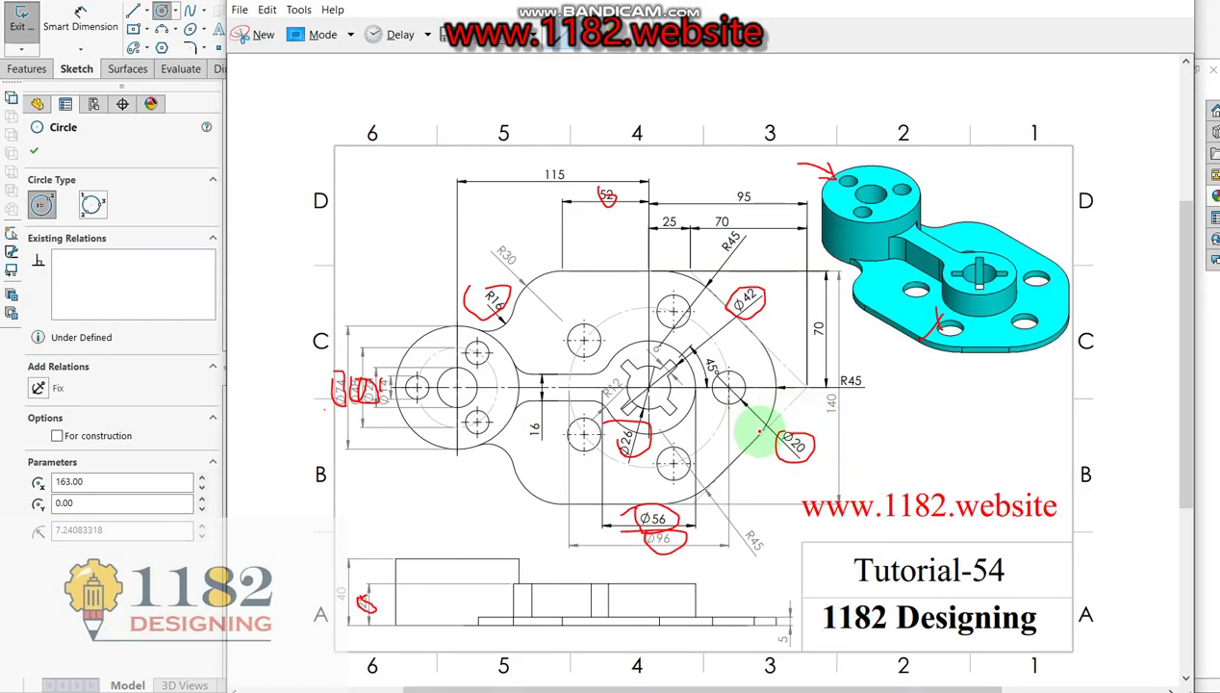
{"action": "left_click", "coordinate": [119, 596]}
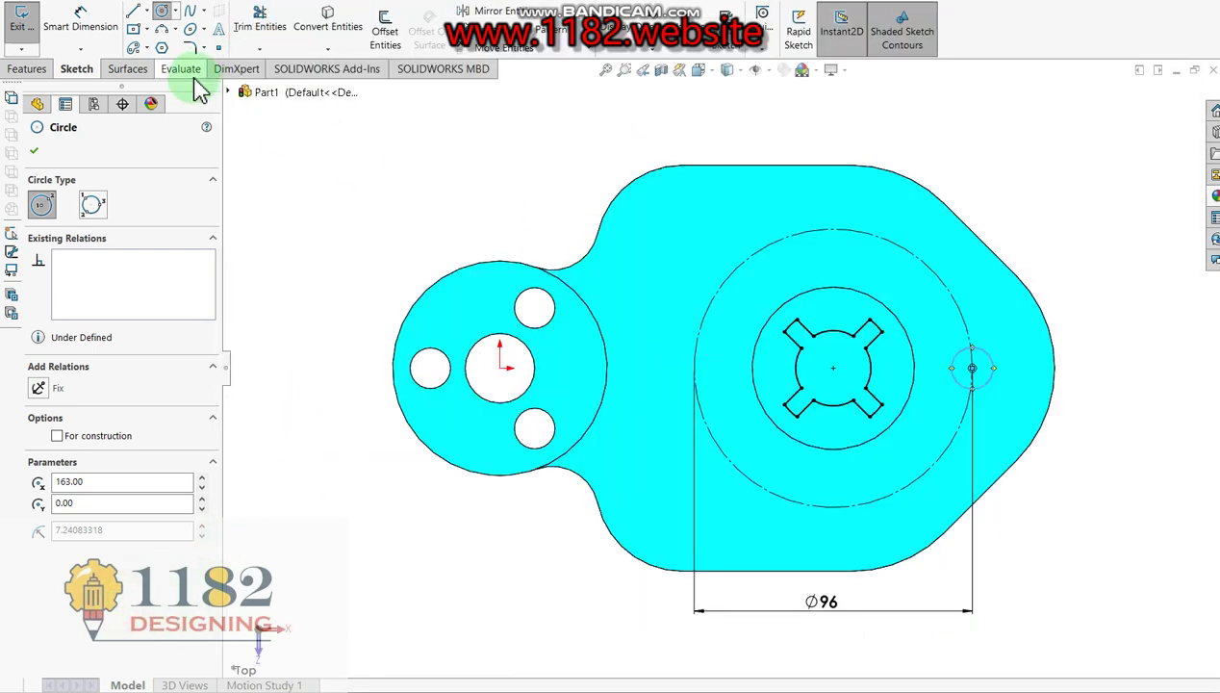
{"action": "left_click", "coordinate": [81, 19]}
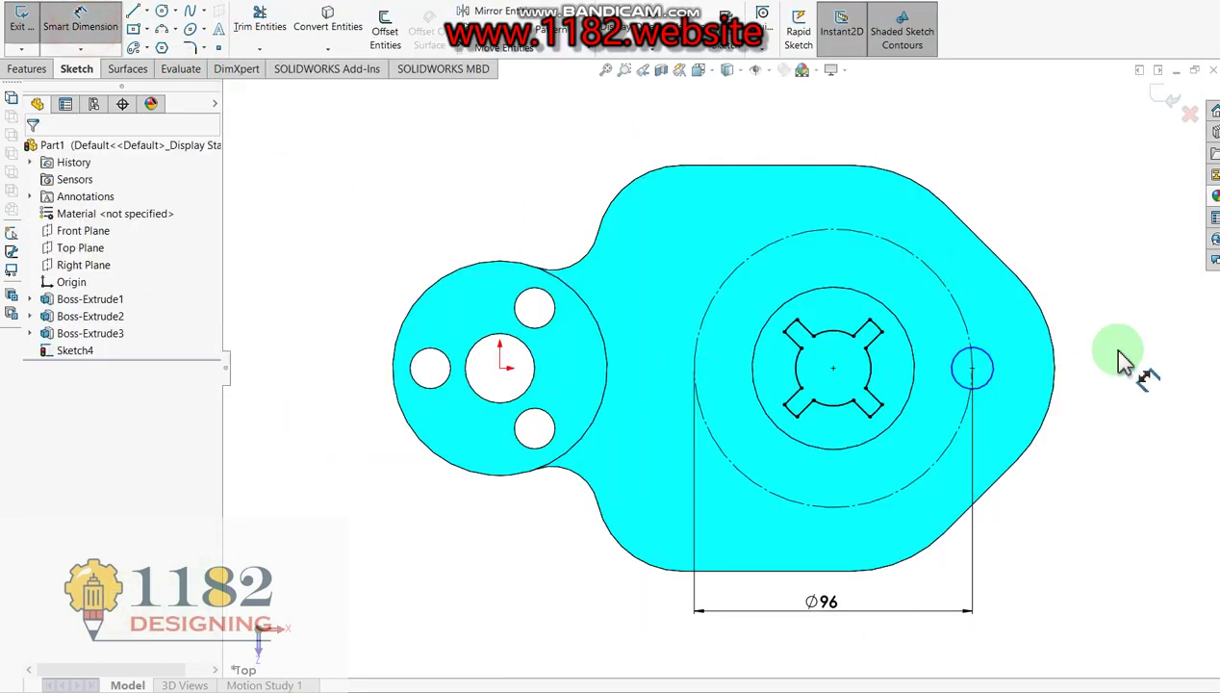
{"action": "left_click", "coordinate": [978, 394]}
{"action": "left_click", "coordinate": [1063, 433]}
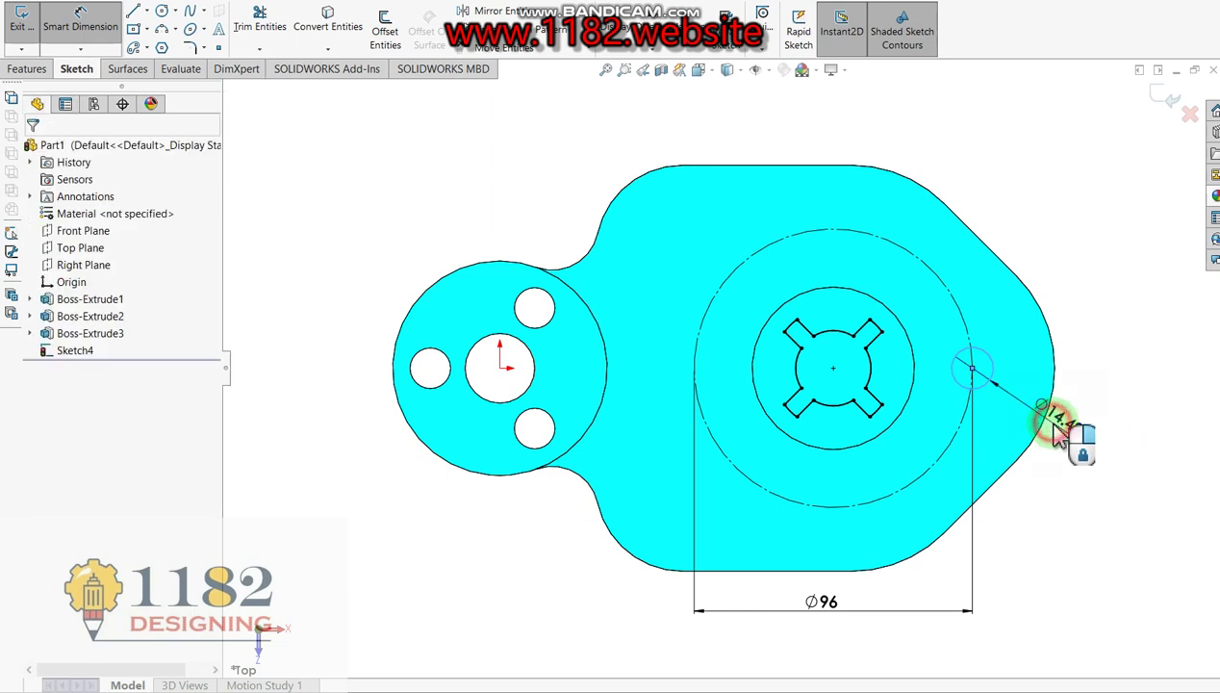
{"action": "type", "text": "20"}
{"action": "key", "text": "Return"}
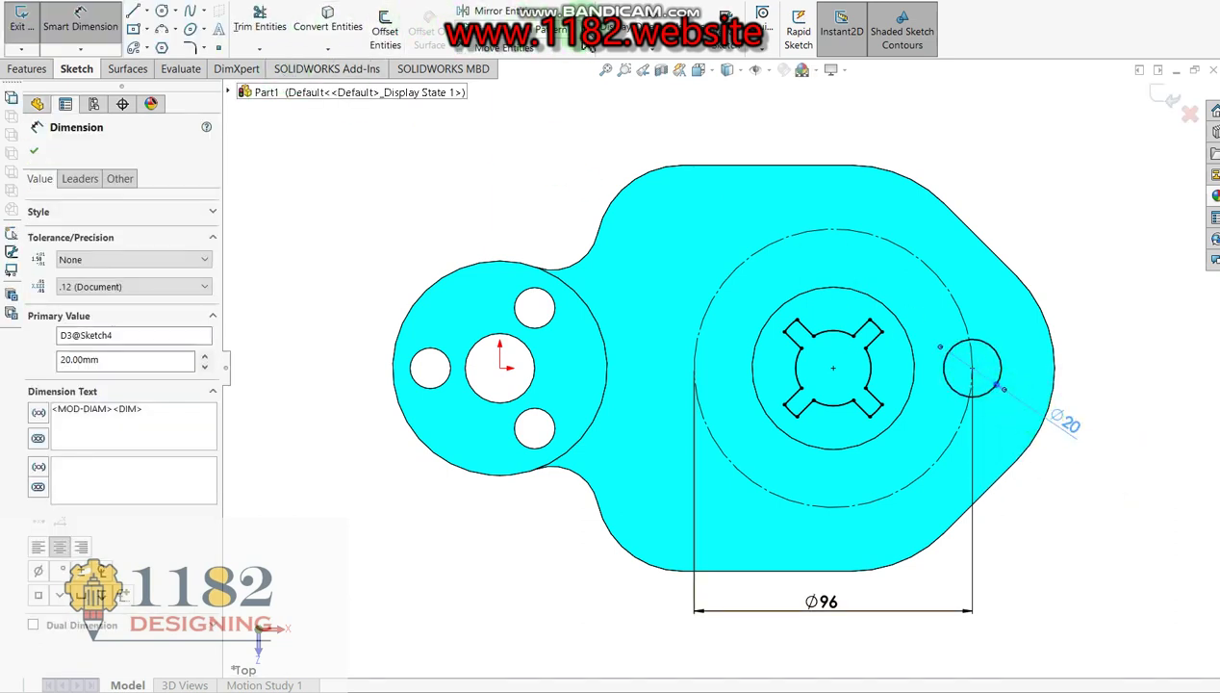
{"action": "left_click", "coordinate": [569, 46]}
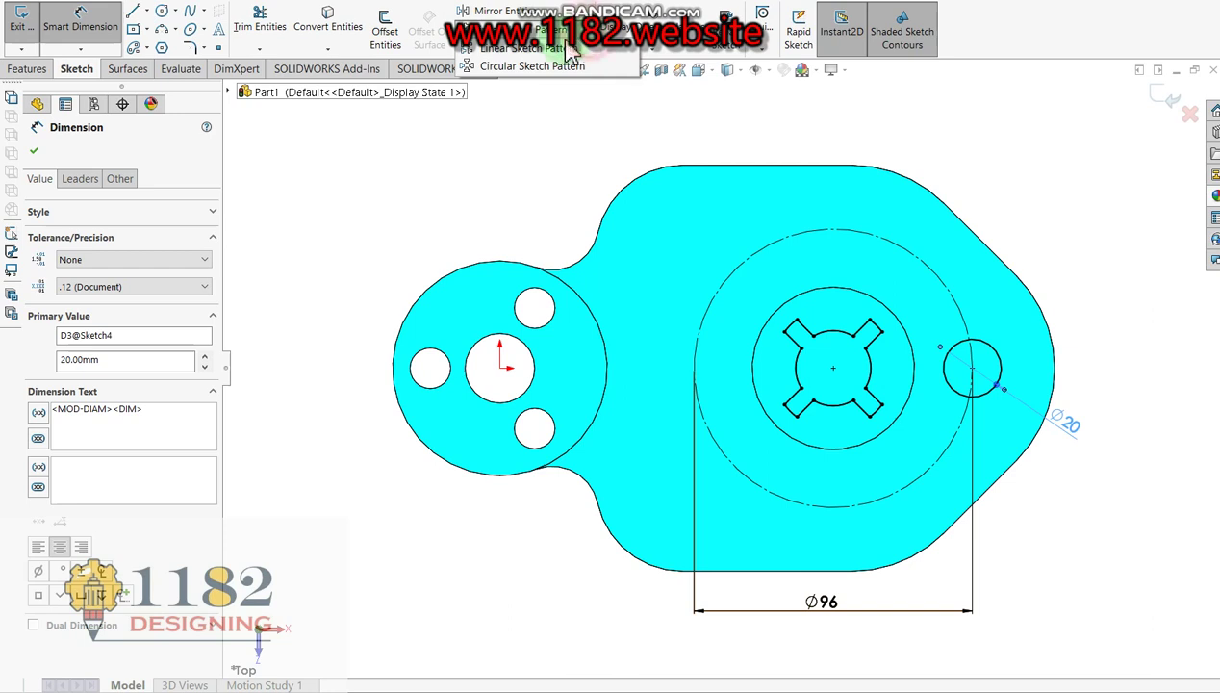
Circular-pattern the Ø20 hole into 5 instances around the boss centre point.
{"action": "left_click", "coordinate": [532, 66]}
{"action": "left_click", "coordinate": [997, 360]}
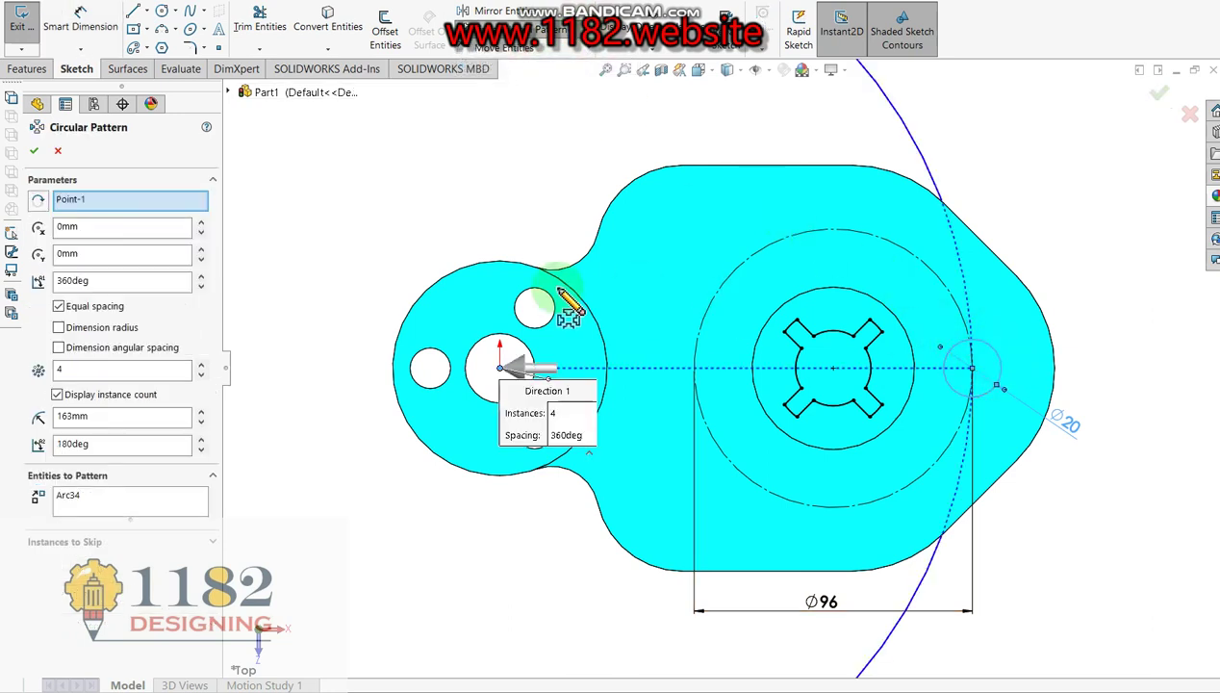
{"action": "right_click", "coordinate": [76, 199]}
{"action": "left_click", "coordinate": [123, 225]}
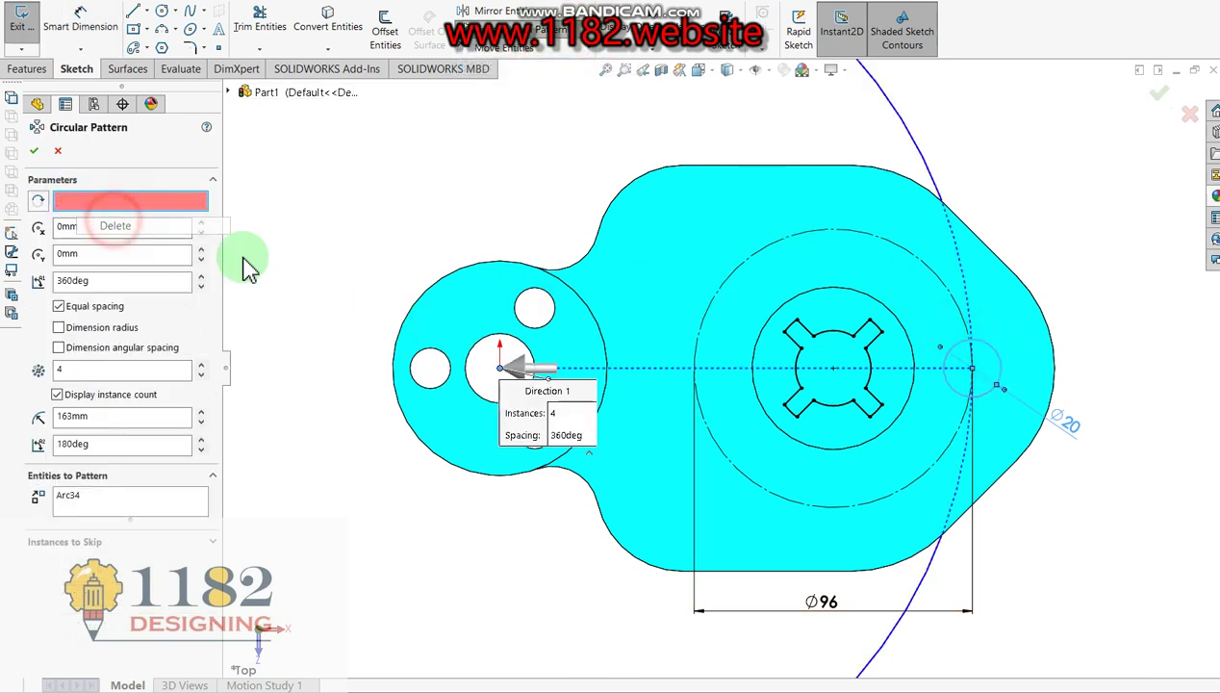
{"action": "left_click", "coordinate": [833, 368]}
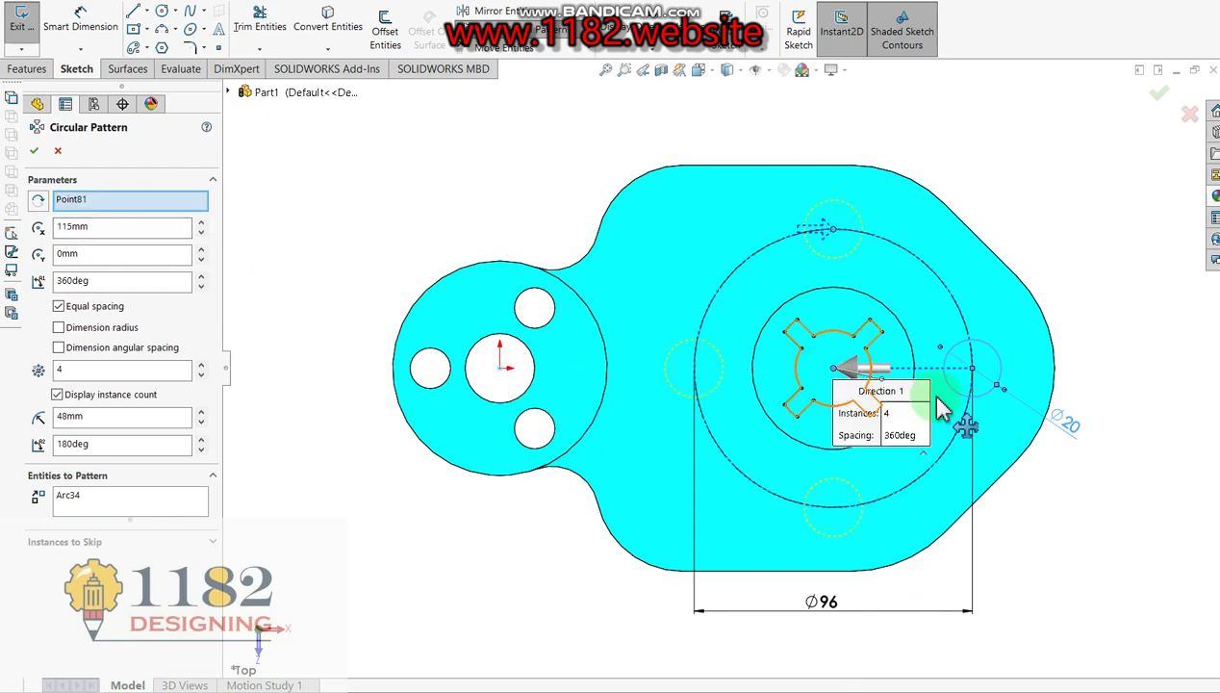
{"action": "left_click", "coordinate": [202, 488]}
{"action": "key", "text": "alt+Tab"}
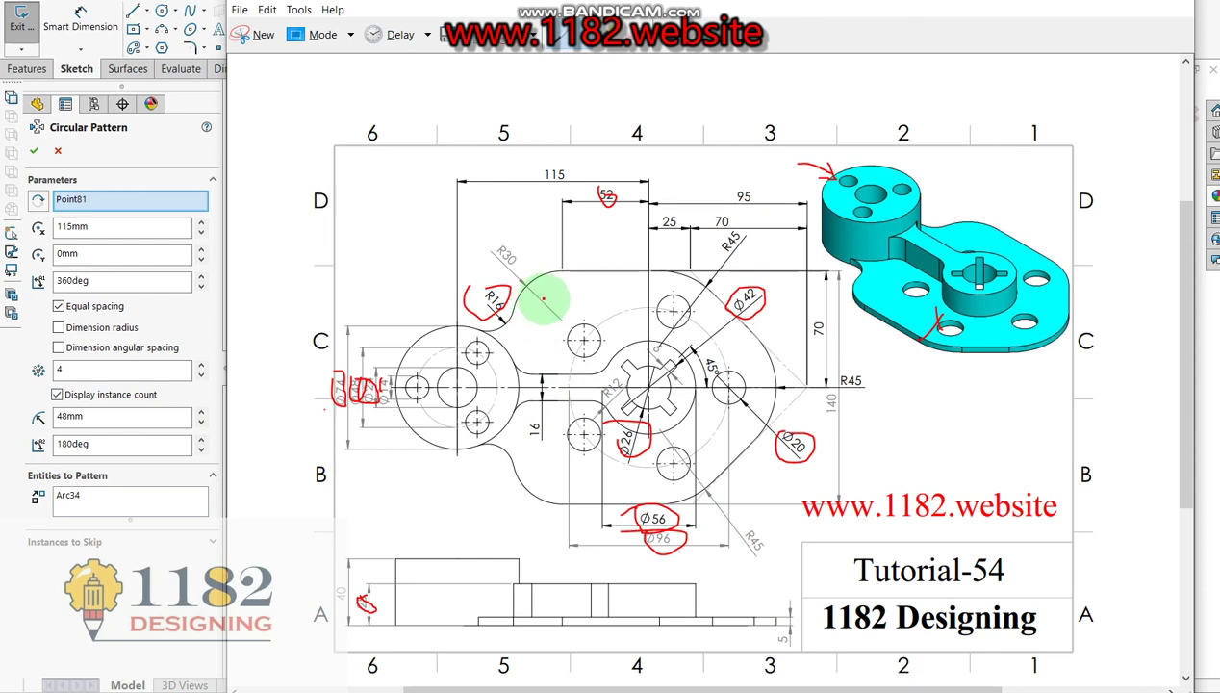
{"action": "left_click", "coordinate": [132, 542]}
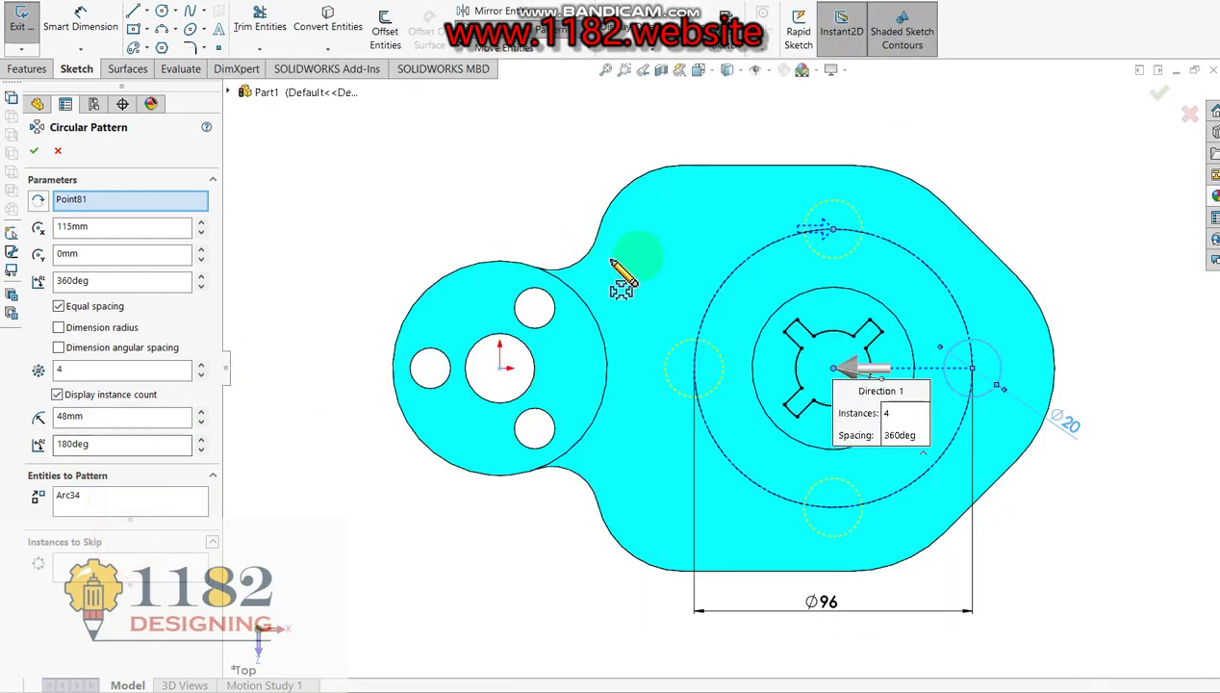
{"action": "left_click", "coordinate": [96, 369]}
{"action": "left_click_drag", "start_coordinate": [96, 370], "coordinate": [5, 358]}
{"action": "type", "text": "5"}
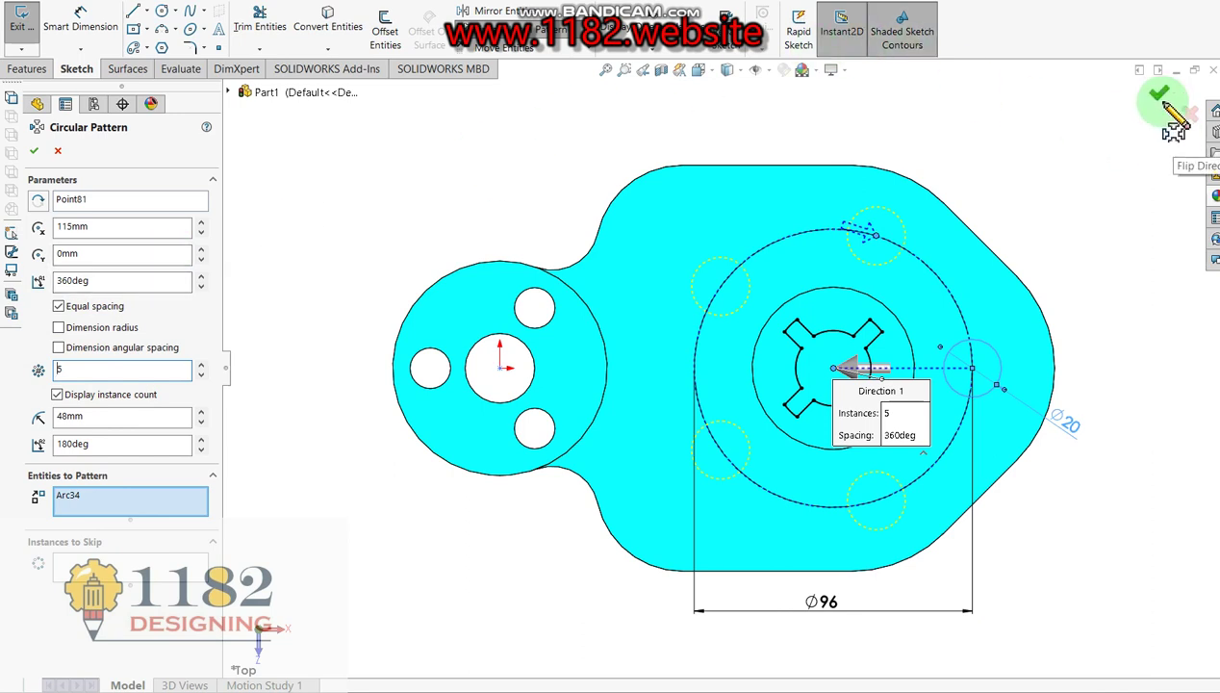
{"action": "left_click", "coordinate": [1161, 96]}
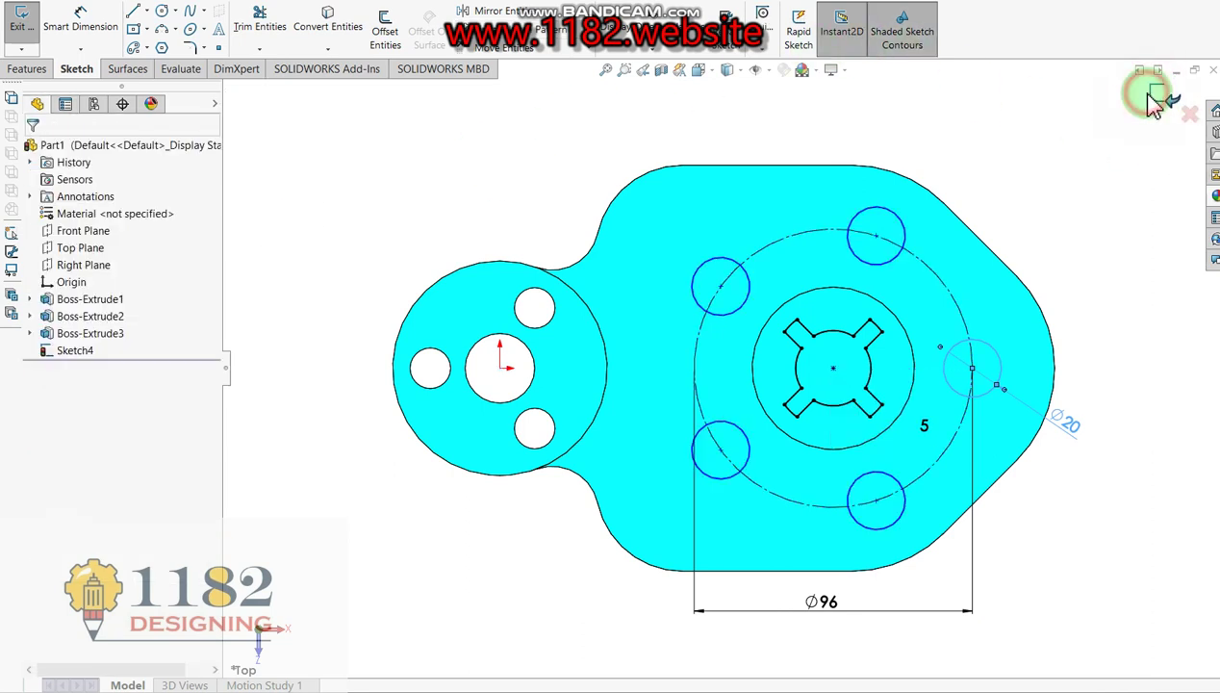
Cut-extrude the sketch 5 mm into the plate with the direction reversed.
{"action": "key", "text": "ctrl+e"}
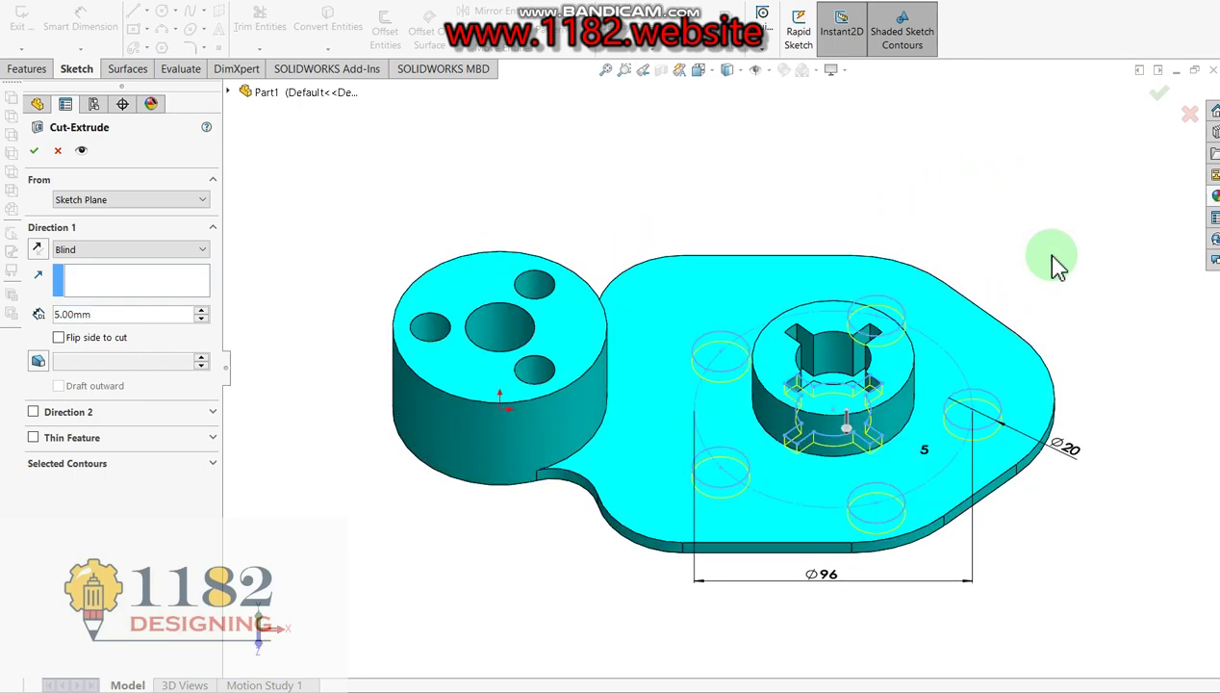
{"action": "key", "text": "ctrl+1"}
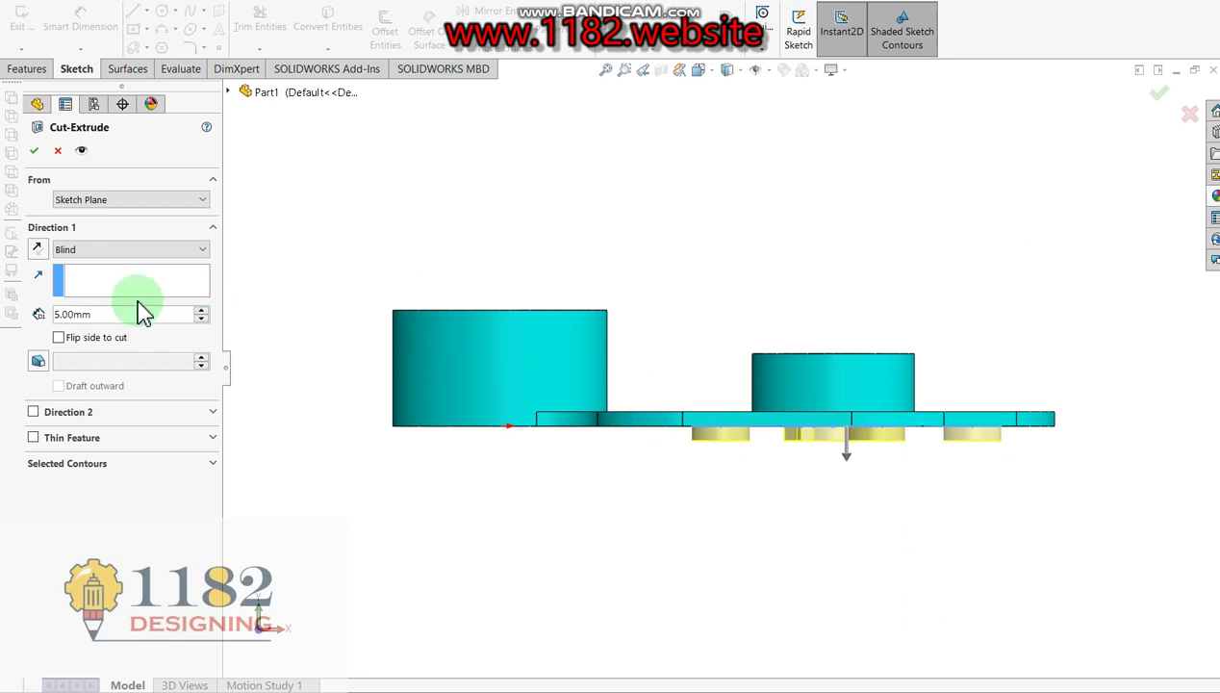
{"action": "left_click", "coordinate": [39, 249]}
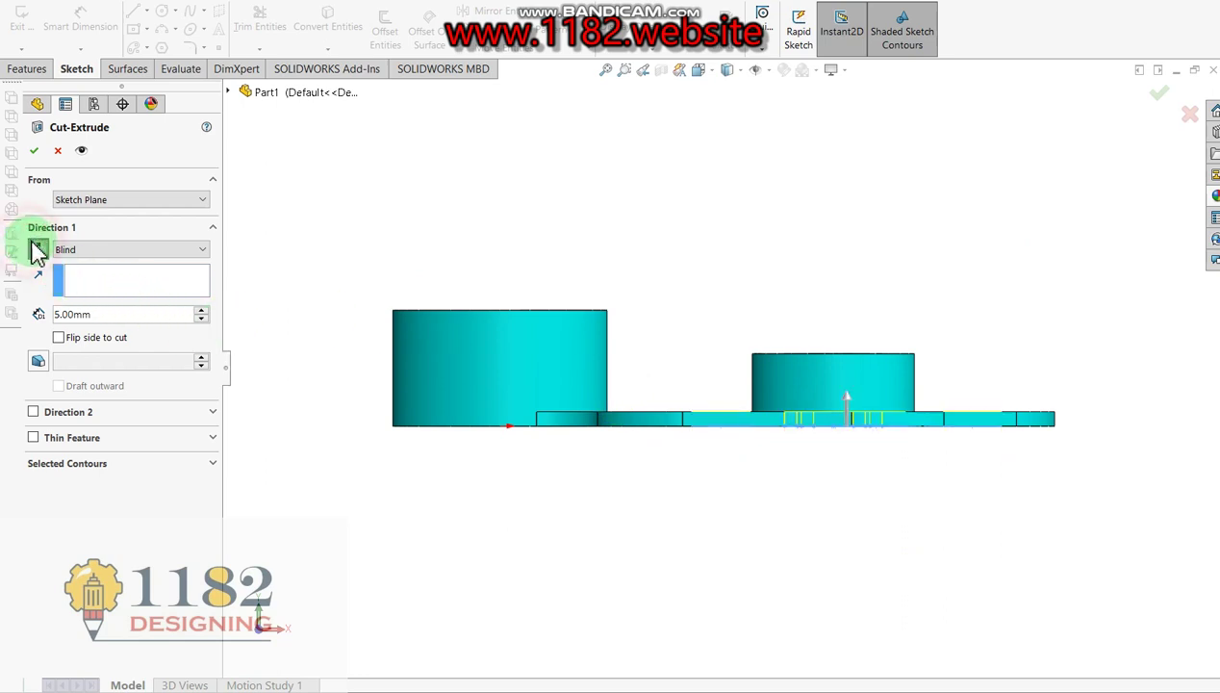
{"action": "left_click", "coordinate": [34, 154]}
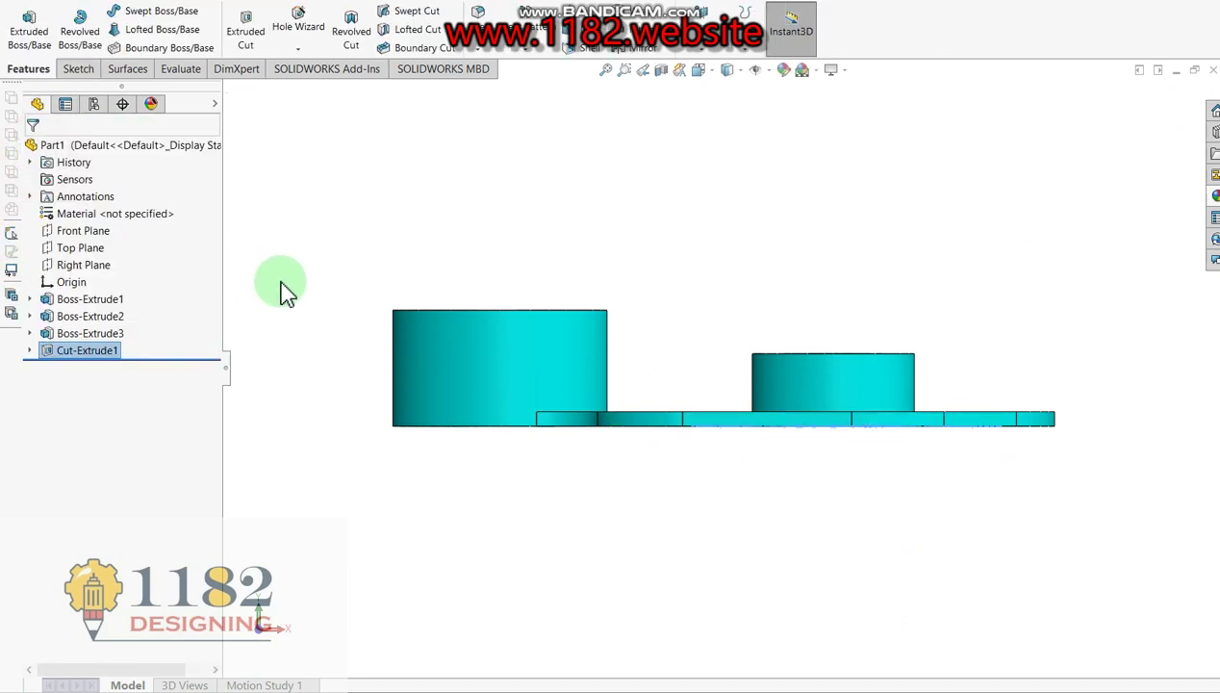
{"action": "key", "text": "ctrl+7"}
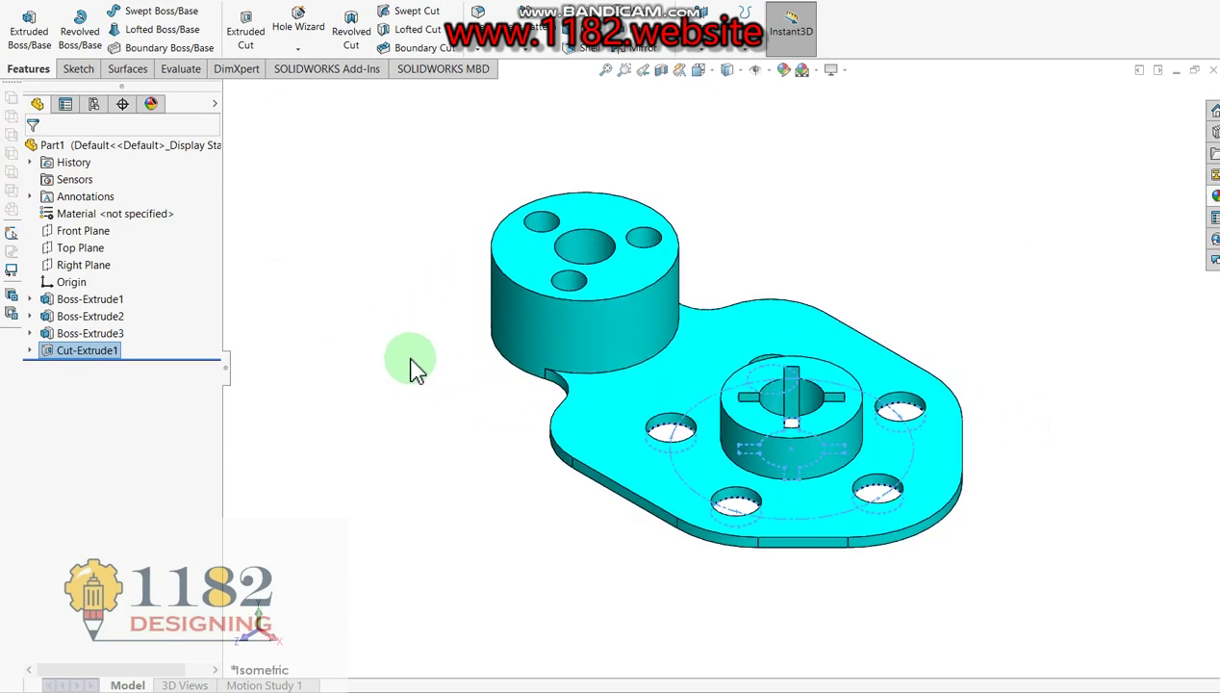
{"action": "left_click", "coordinate": [947, 290]}
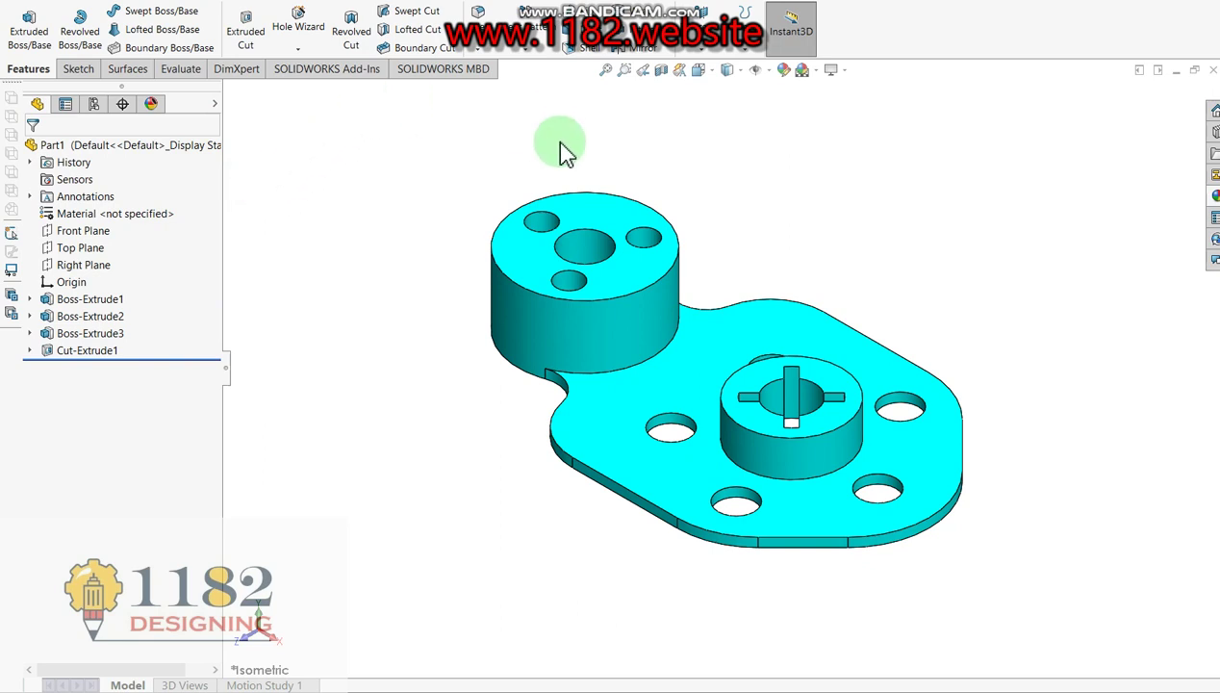
On the Front Plane, draw a horizontal line from the right boss's top-left corner to the left boss.
{"action": "left_click", "coordinate": [77, 233]}
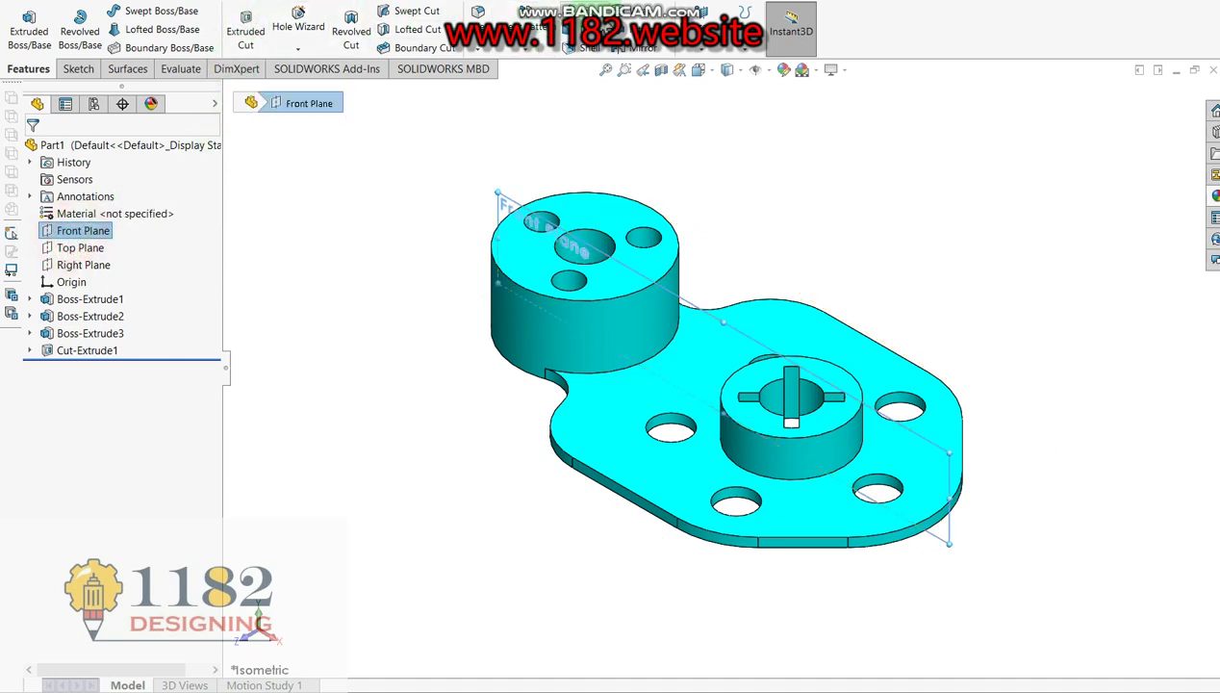
{"action": "left_click", "coordinate": [582, 11]}
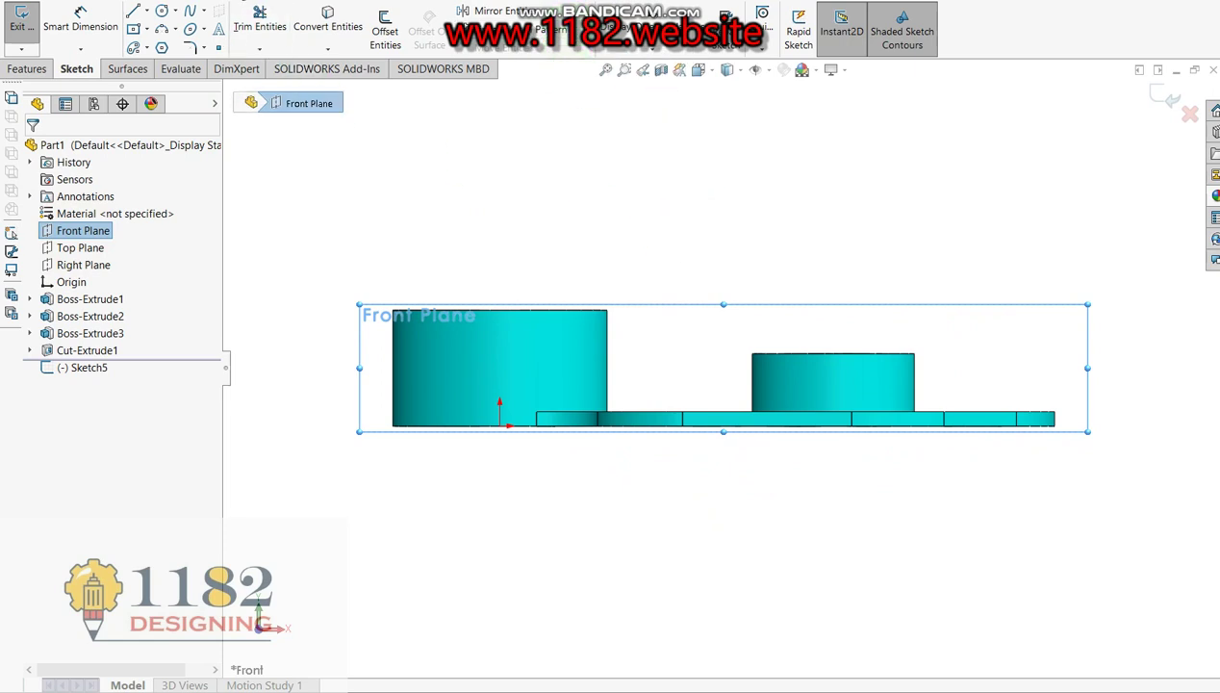
{"action": "left_click", "coordinate": [135, 12]}
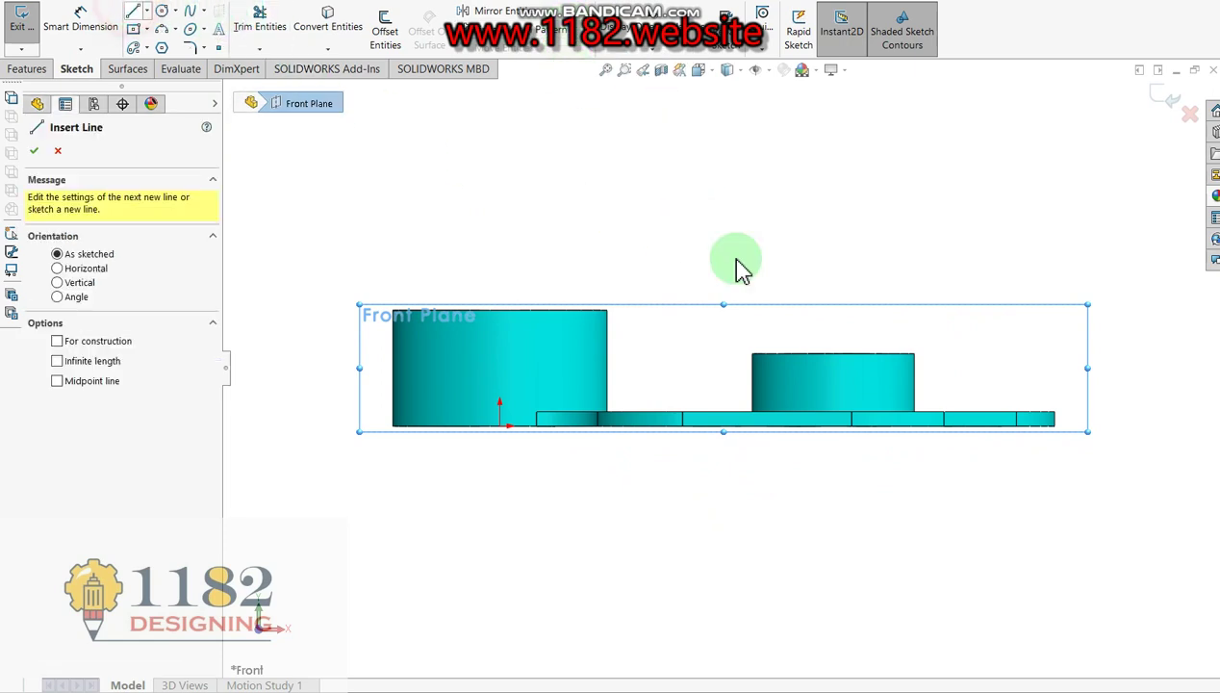
{"action": "left_click", "coordinate": [752, 355]}
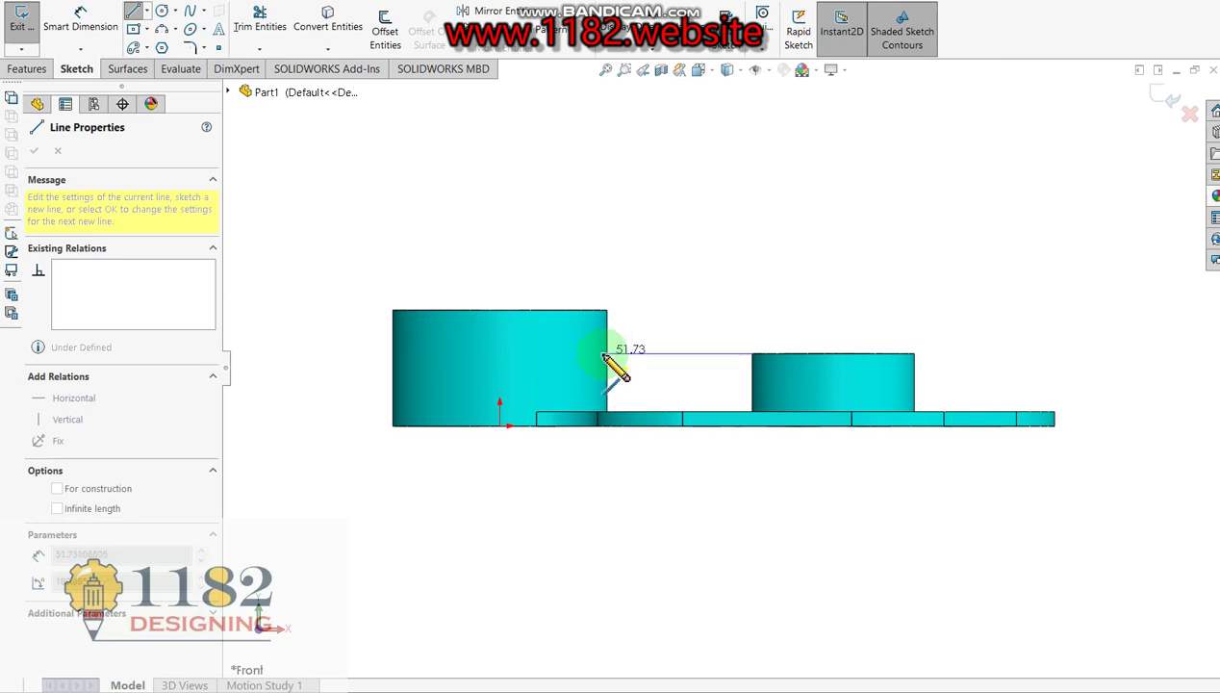
{"action": "left_click", "coordinate": [599, 355]}
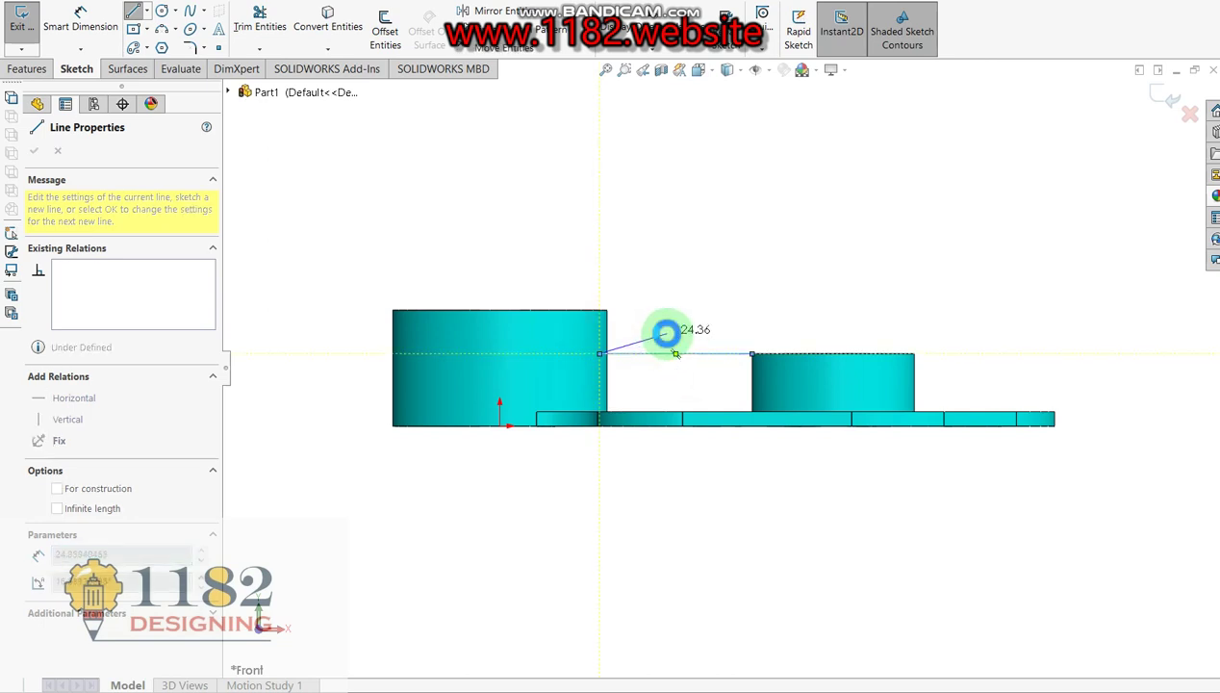
{"action": "key", "text": "Escape"}
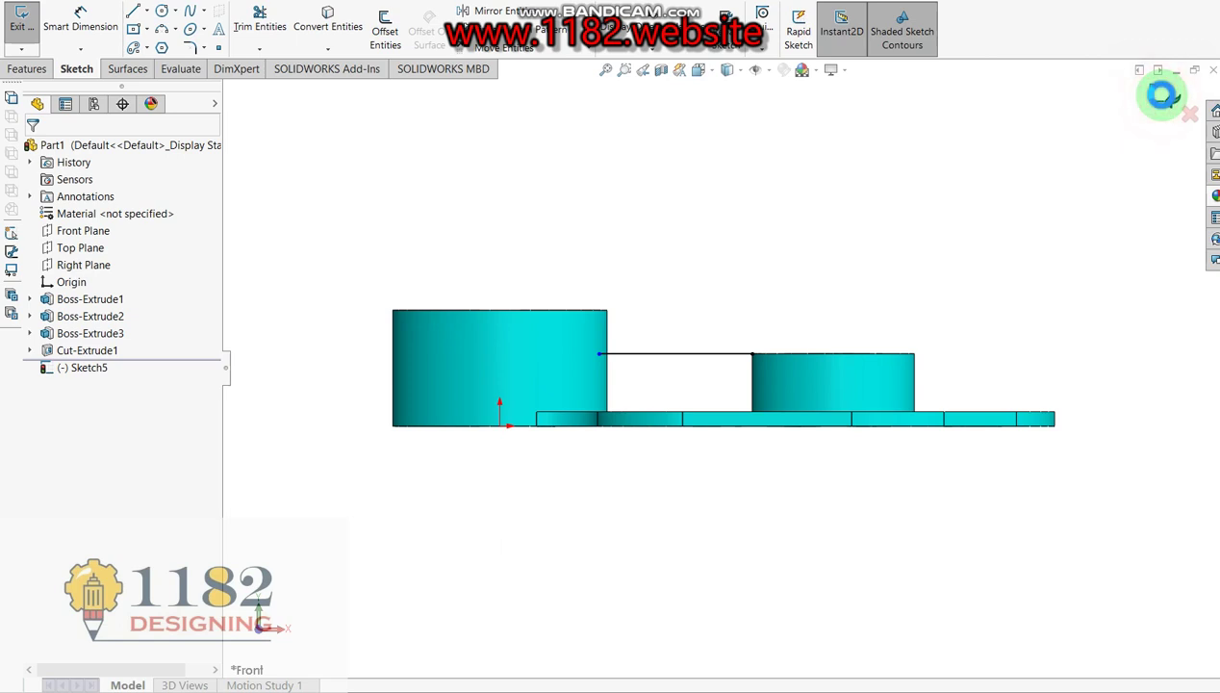
{"action": "left_click", "coordinate": [1162, 95]}
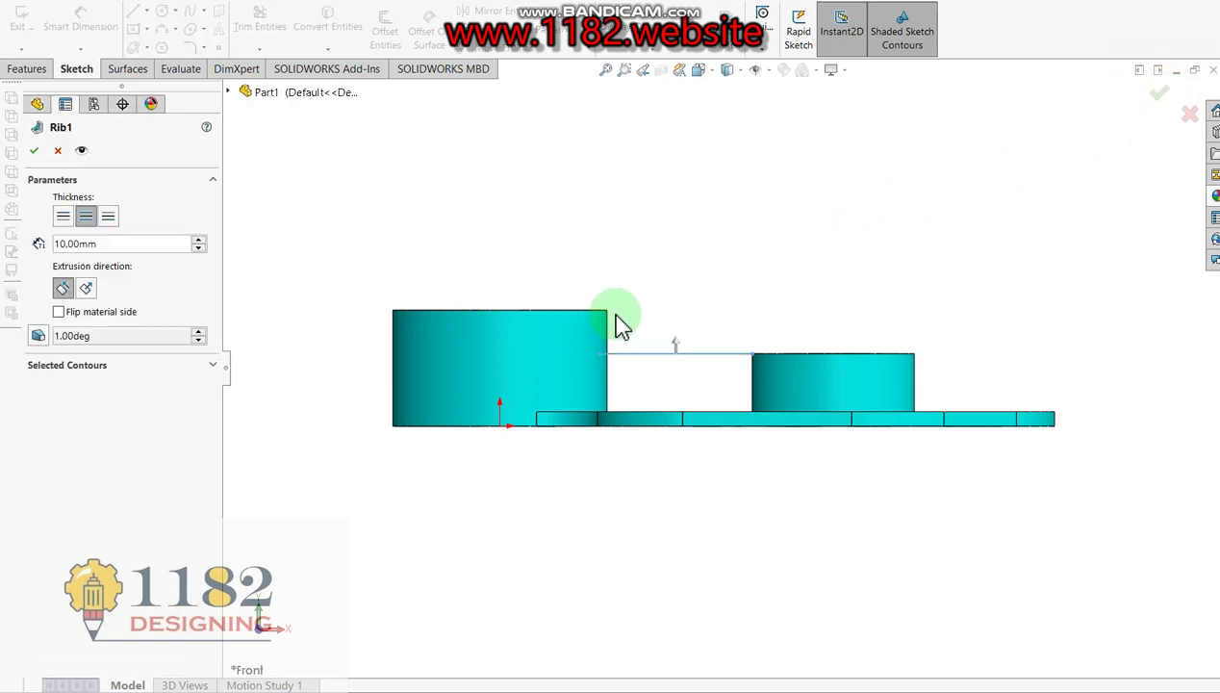
Create a 10 mm Rib1 with the material side flipped toward the plate.
{"action": "left_click", "coordinate": [155, 244]}
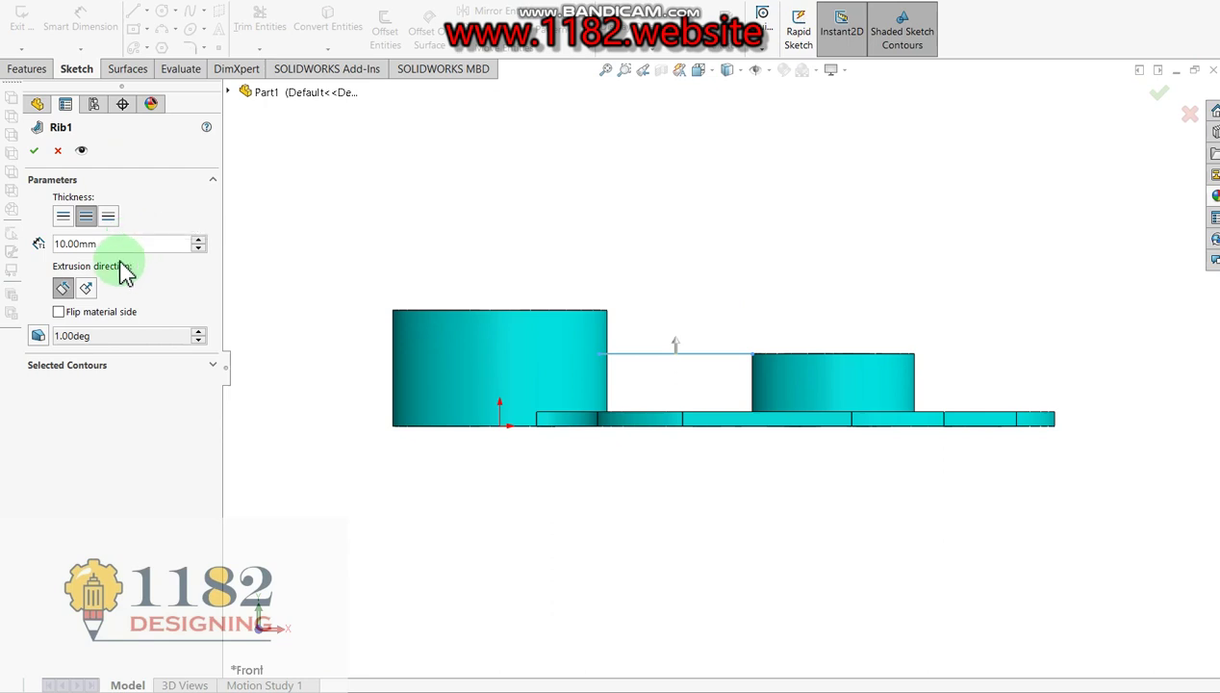
{"action": "left_click", "coordinate": [63, 318]}
{"action": "left_click", "coordinate": [36, 156]}
{"action": "left_click", "coordinate": [493, 231]}
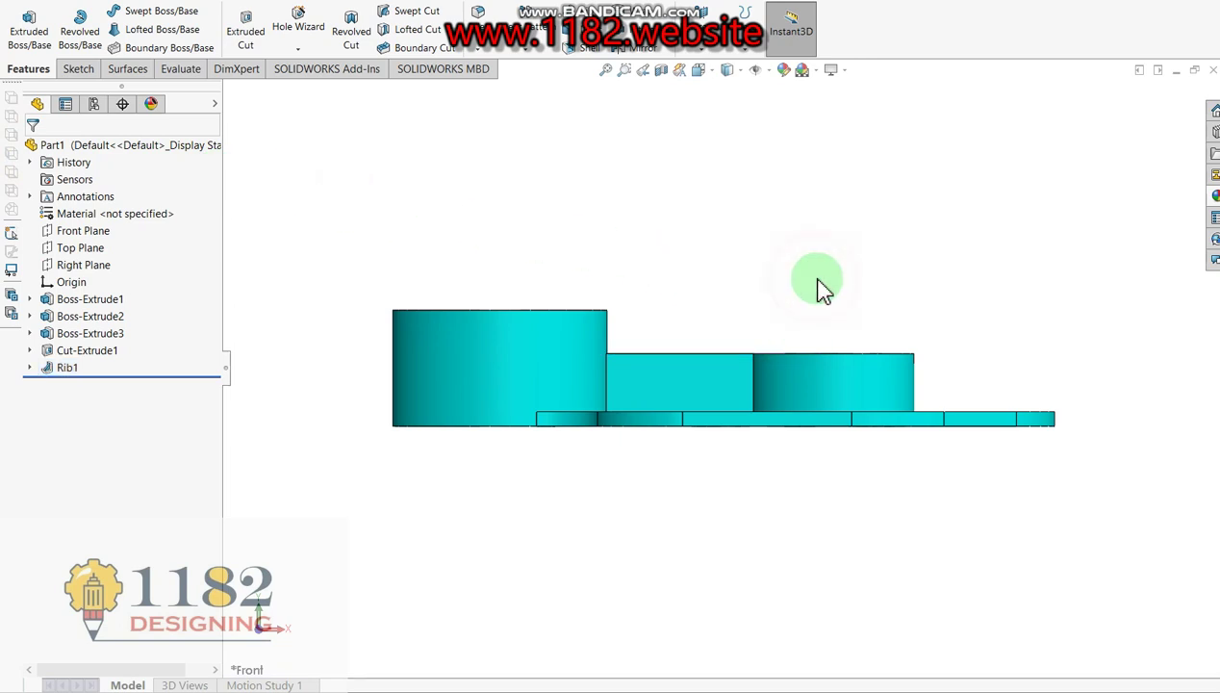
{"action": "key", "text": "ctrl+7"}
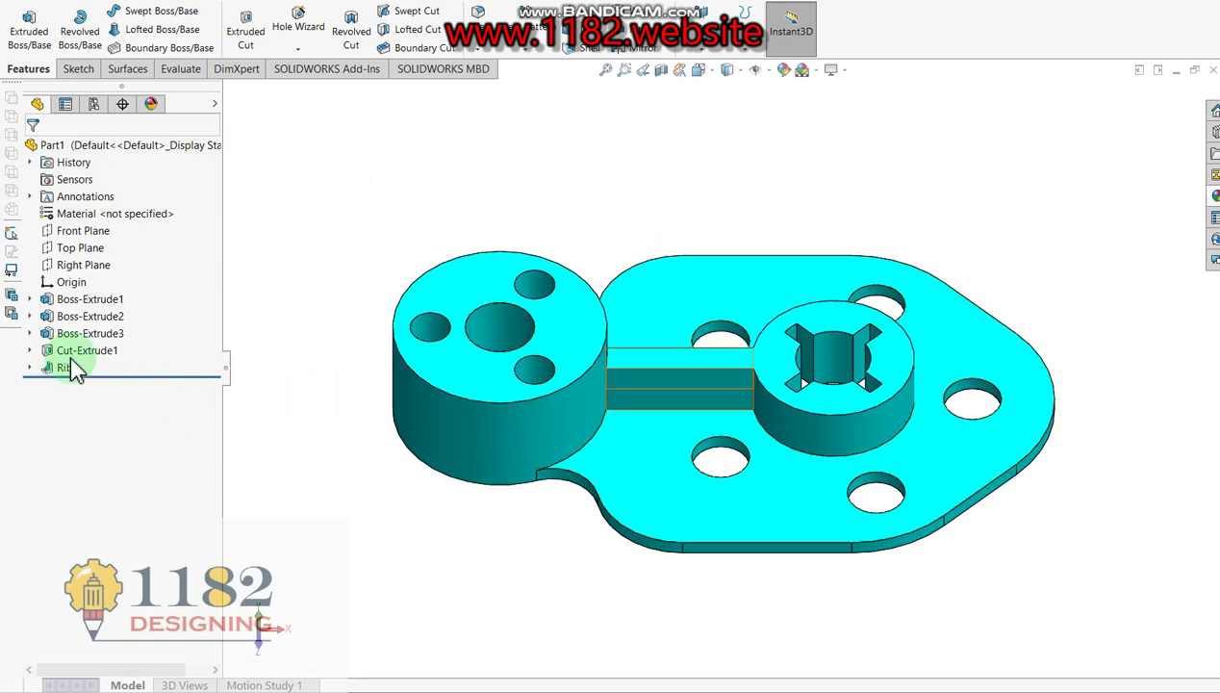
{"action": "left_click", "coordinate": [57, 375]}
Edit Rib1 and change its thickness from 10 mm to 16 mm.
{"action": "right_click", "coordinate": [56, 376]}
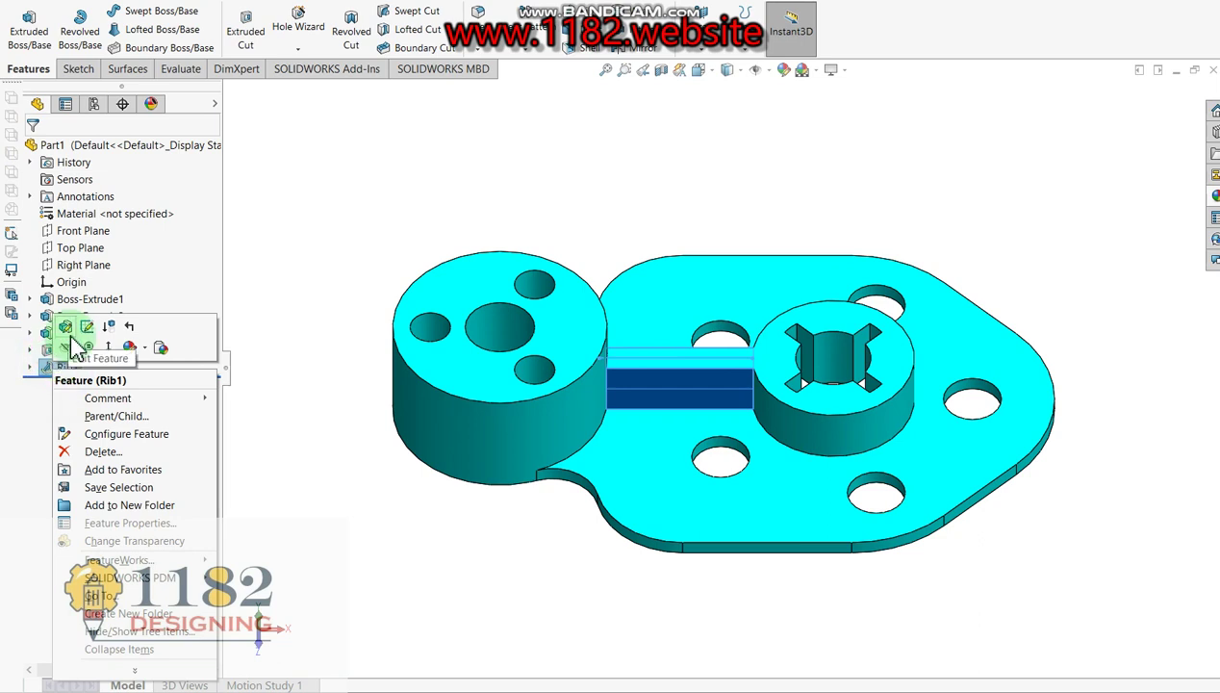
{"action": "left_click", "coordinate": [65, 329]}
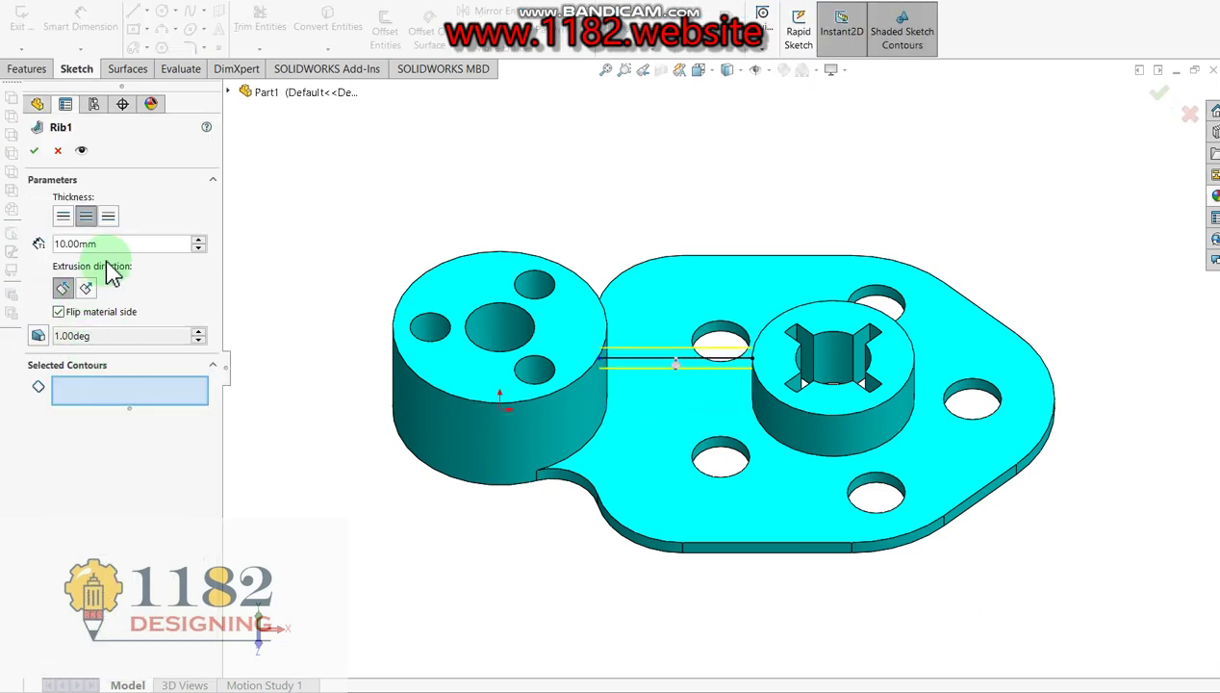
{"action": "left_click", "coordinate": [78, 241]}
{"action": "left_click_drag", "start_coordinate": [78, 241], "coordinate": [4, 244]}
{"action": "type", "text": "16"}
{"action": "key", "text": "Return"}
{"action": "left_click", "coordinate": [33, 150]}
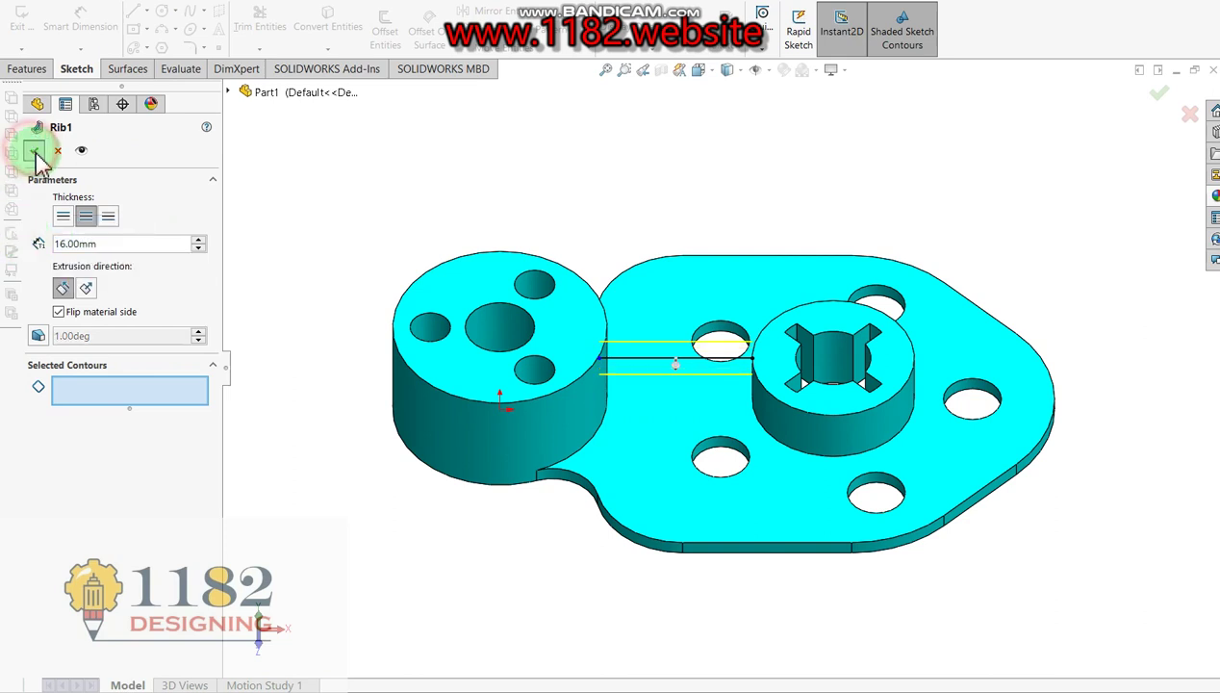
{"action": "scroll", "coordinate": [673, 341], "scroll_direction": "up", "scroll_amount": 3}
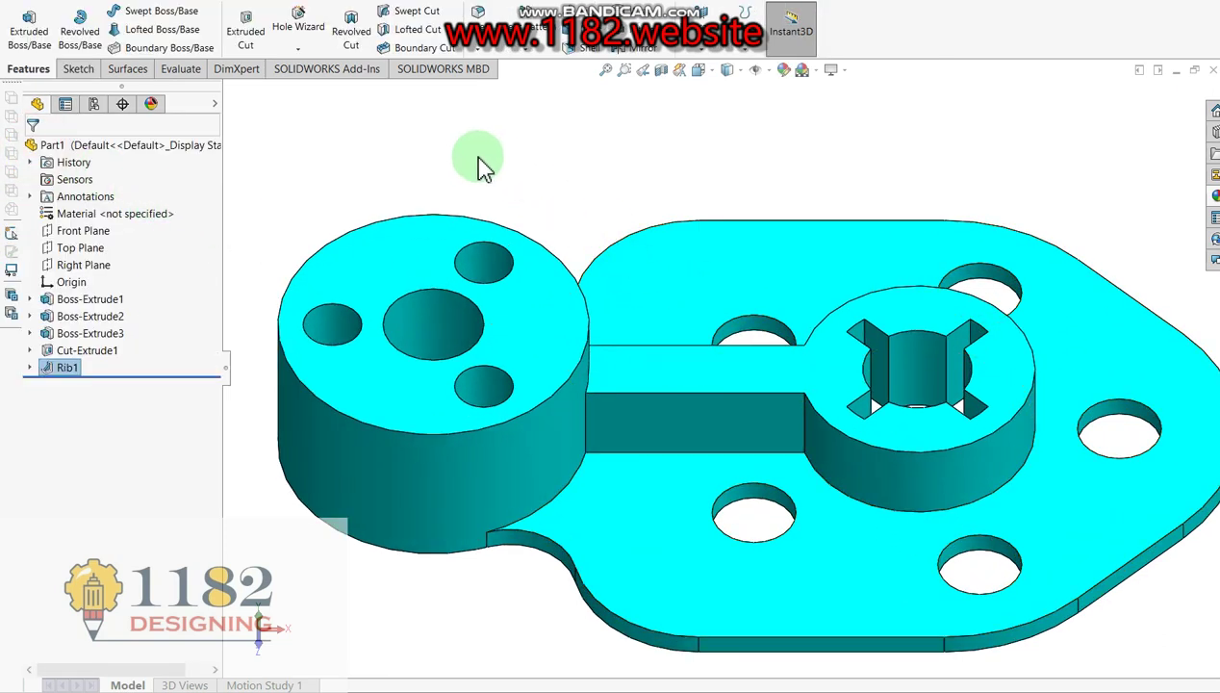
{"action": "left_click", "coordinate": [423, 142]}
{"action": "left_click", "coordinate": [480, 14]}
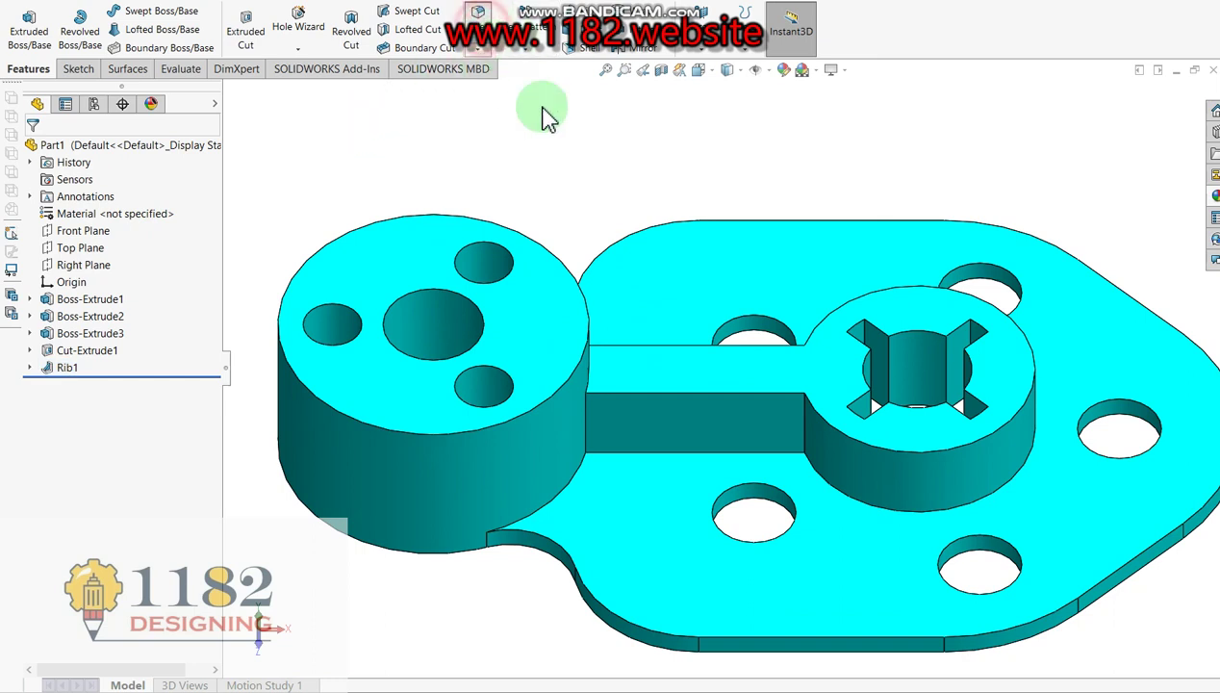
Fillet the four rib-to-boss edges, top and underside, with a 12 mm radius, then return to isometric view.
{"action": "left_click", "coordinate": [805, 423]}
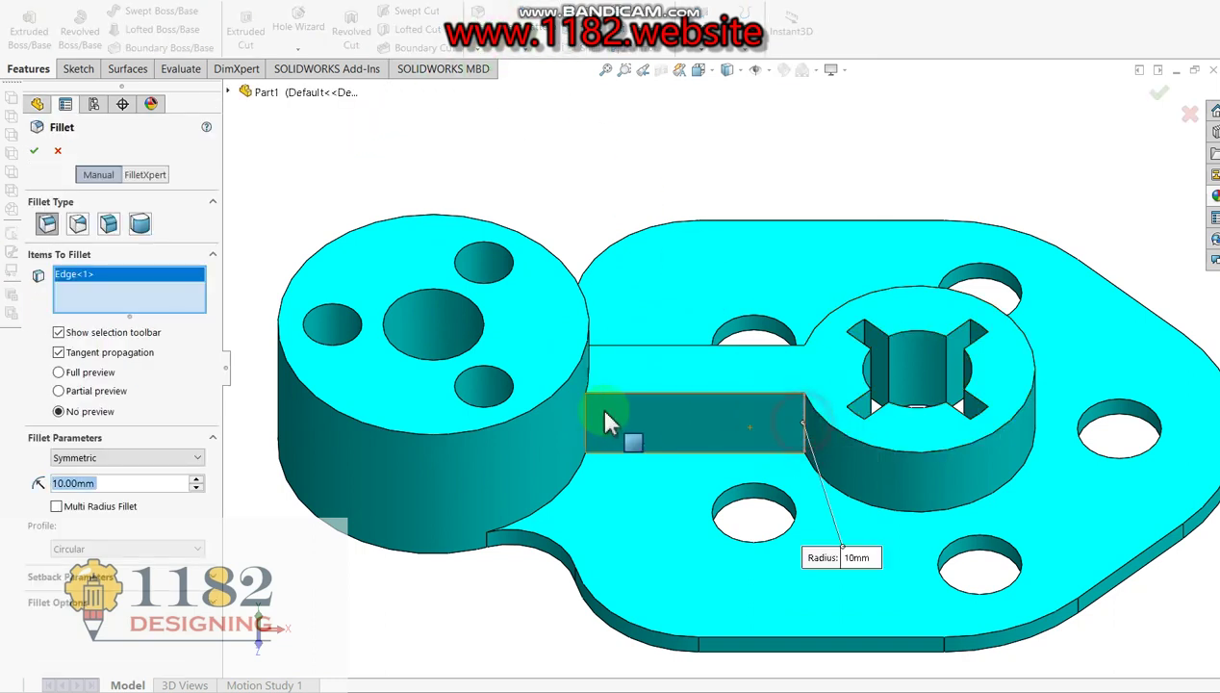
{"action": "left_click", "coordinate": [585, 414]}
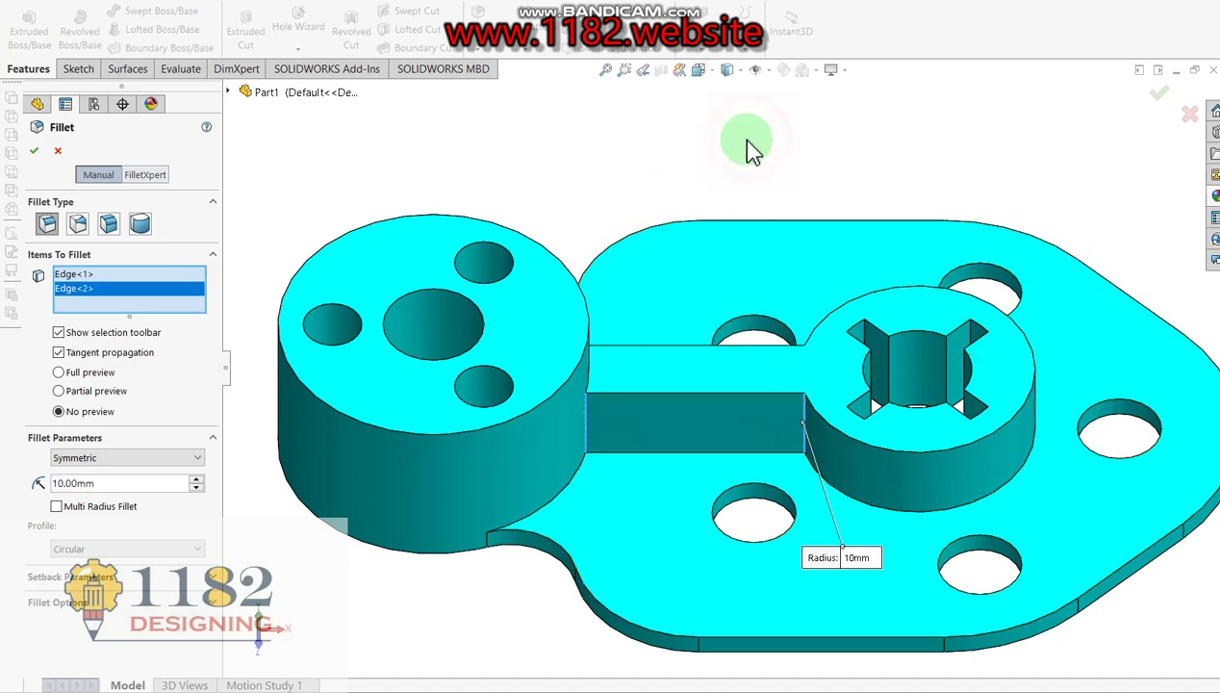
{"action": "key", "text": "Up"}
{"action": "key", "text": "Up"}
{"action": "key", "text": "Up"}
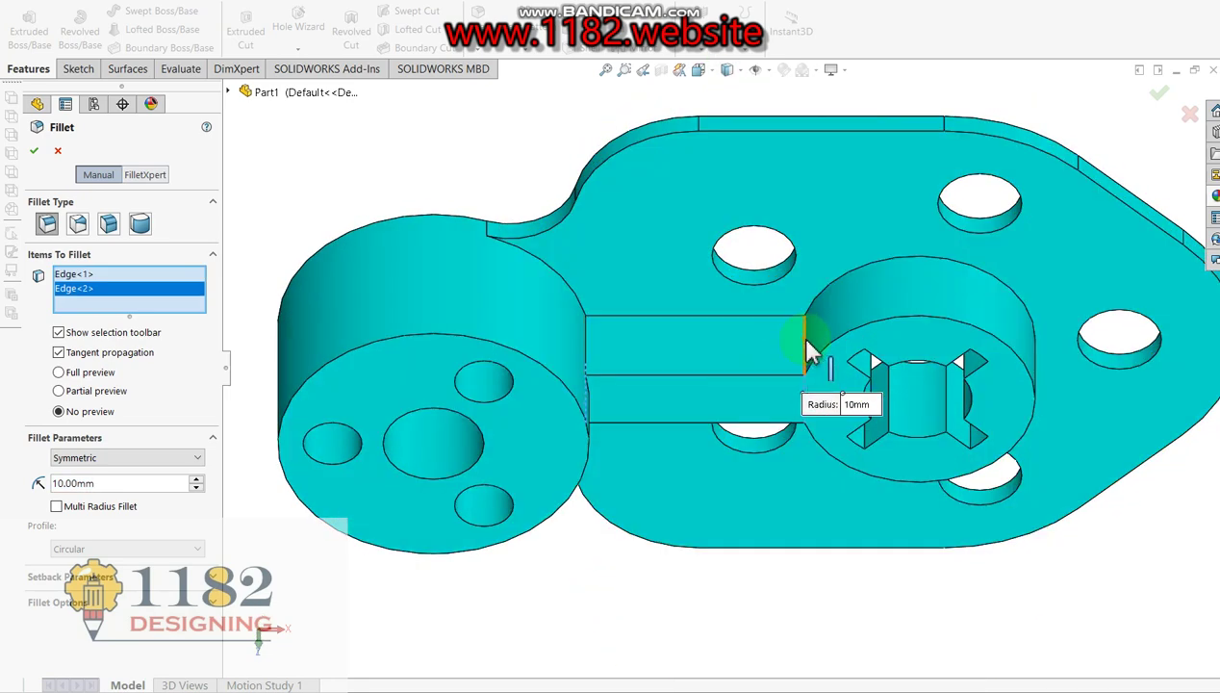
{"action": "left_click", "coordinate": [808, 348]}
{"action": "left_click", "coordinate": [584, 344]}
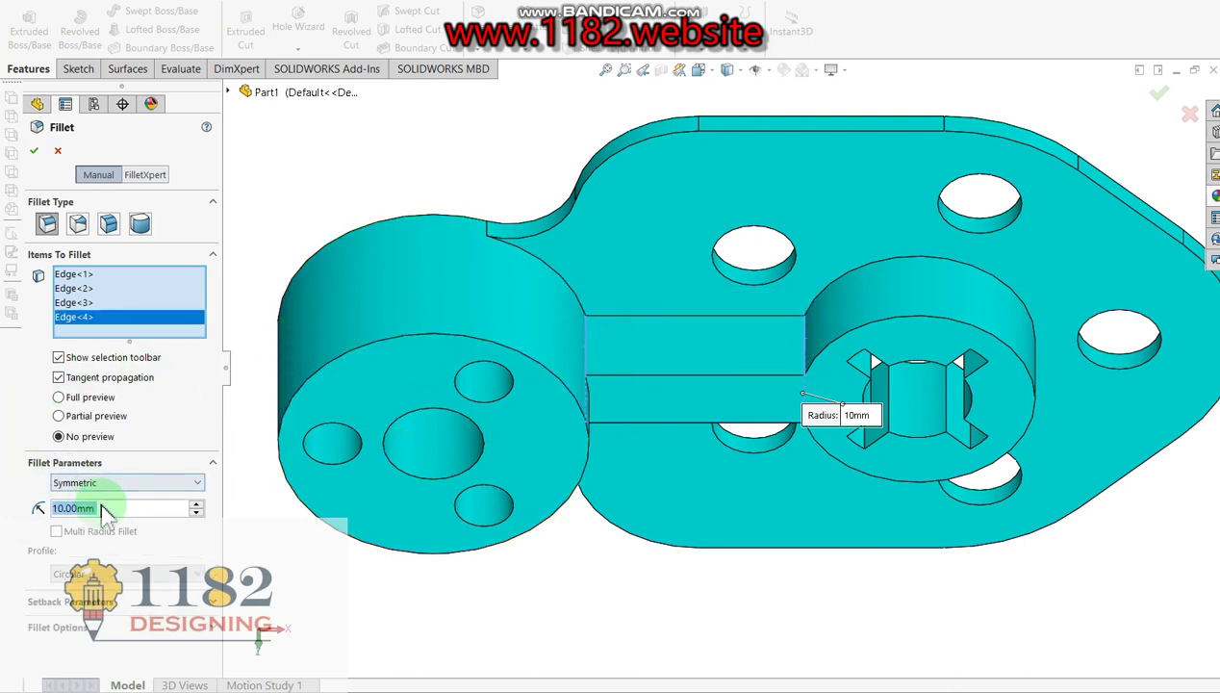
{"action": "type", "text": "1"}
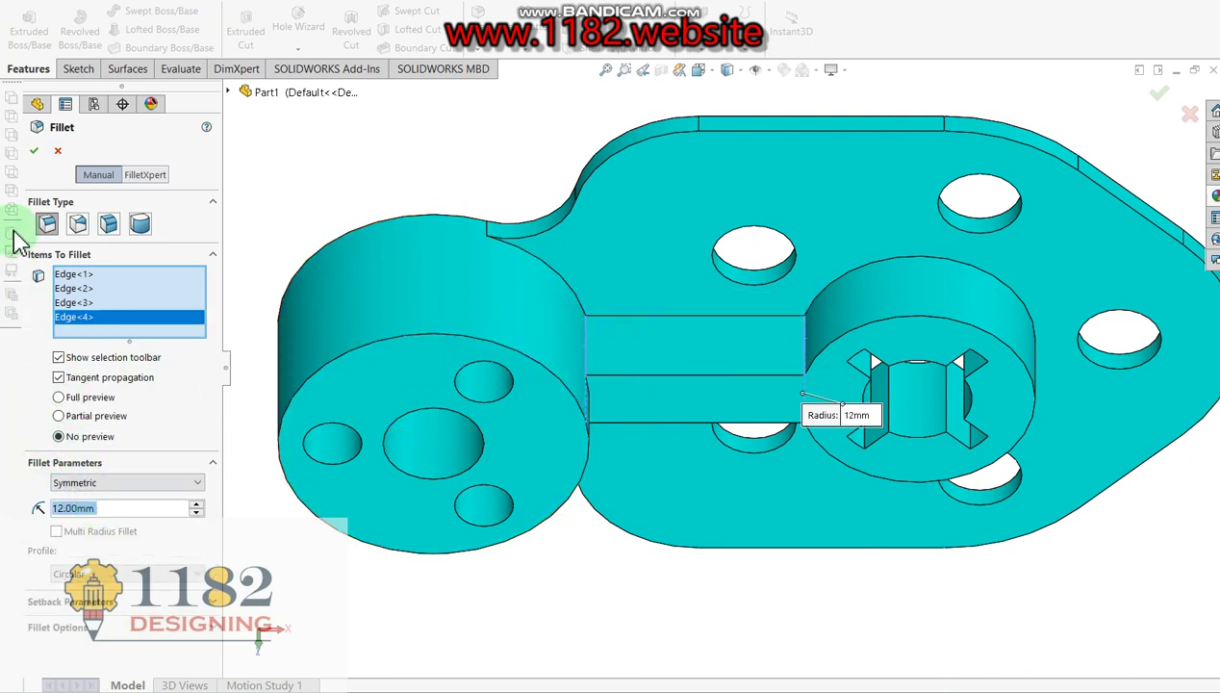
{"action": "left_click", "coordinate": [33, 150]}
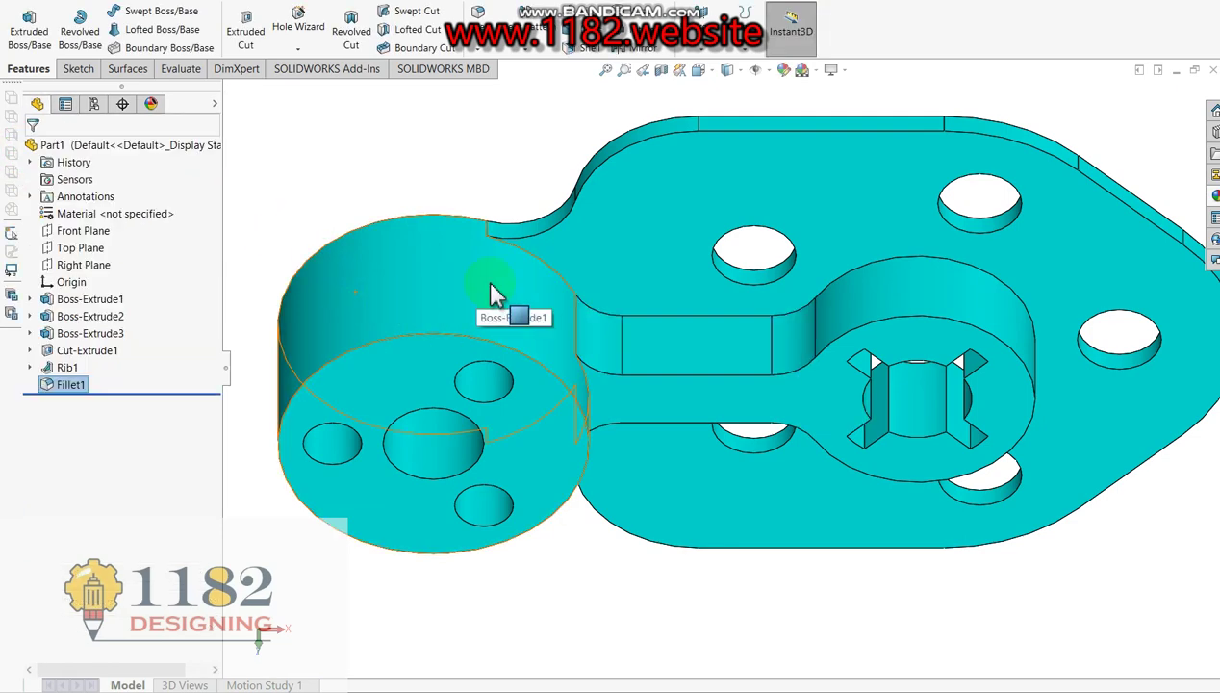
{"action": "key", "text": "ctrl+7"}
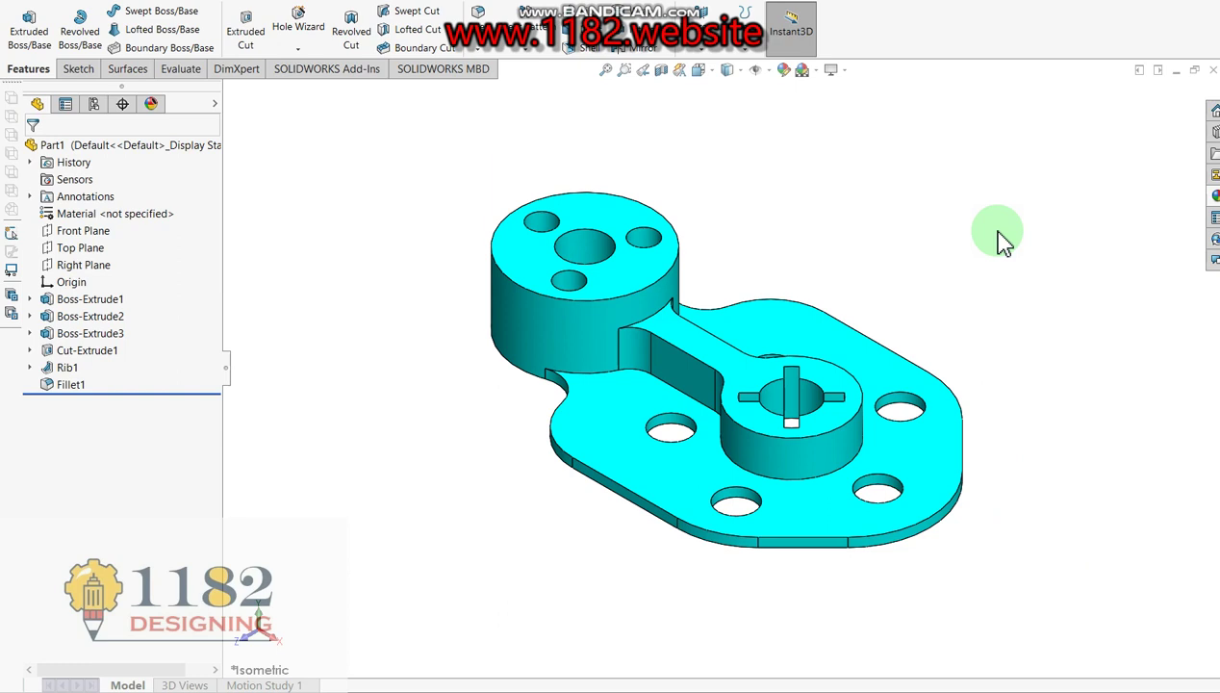
{"action": "scroll", "coordinate": [720, 366], "scroll_direction": "down", "scroll_amount": 2}
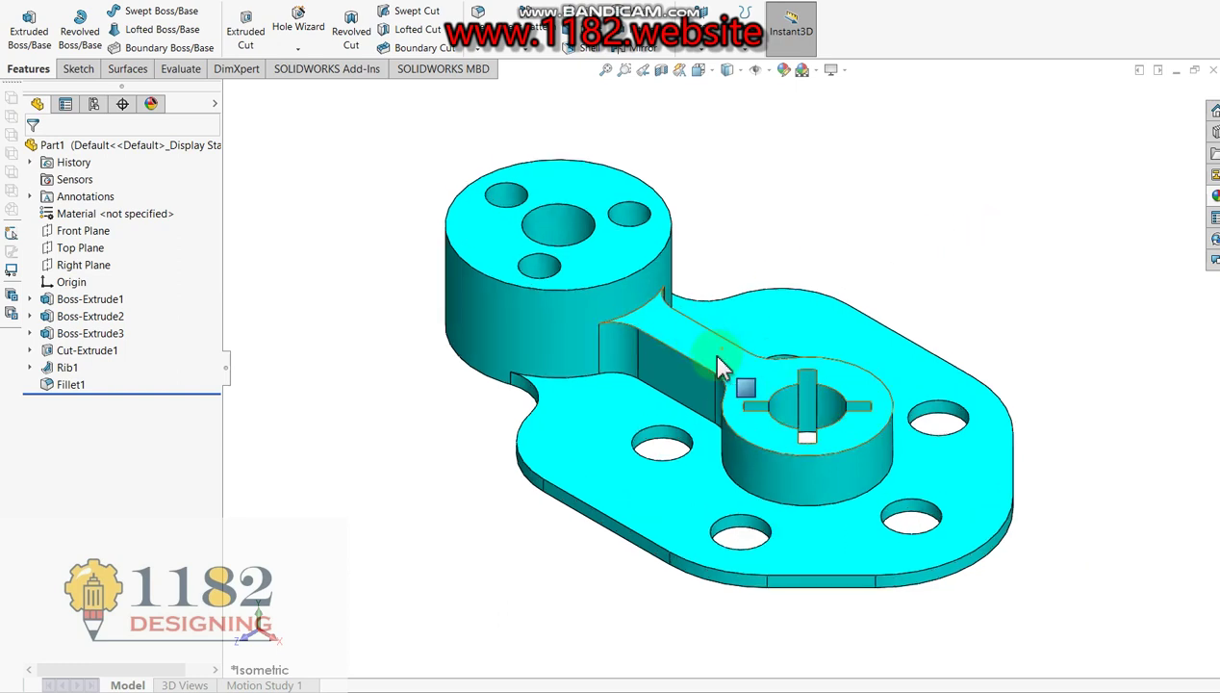
{"action": "key", "text": "alt+Tab"}
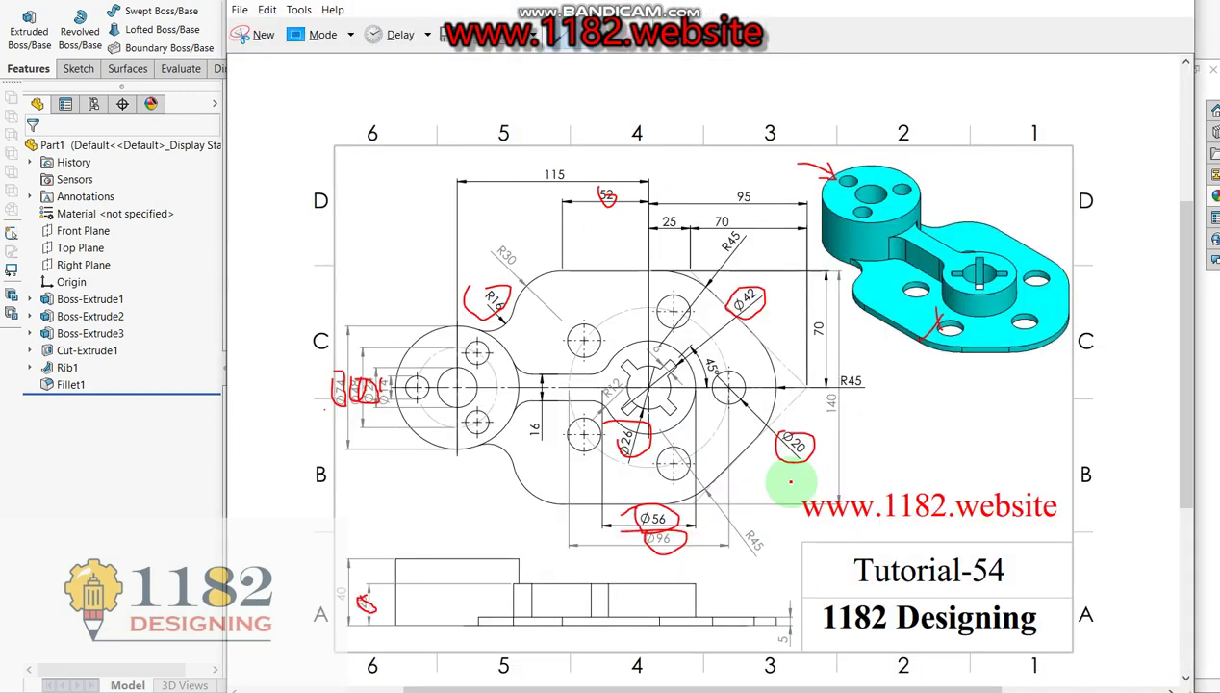
{"action": "left_click", "coordinate": [80, 501]}
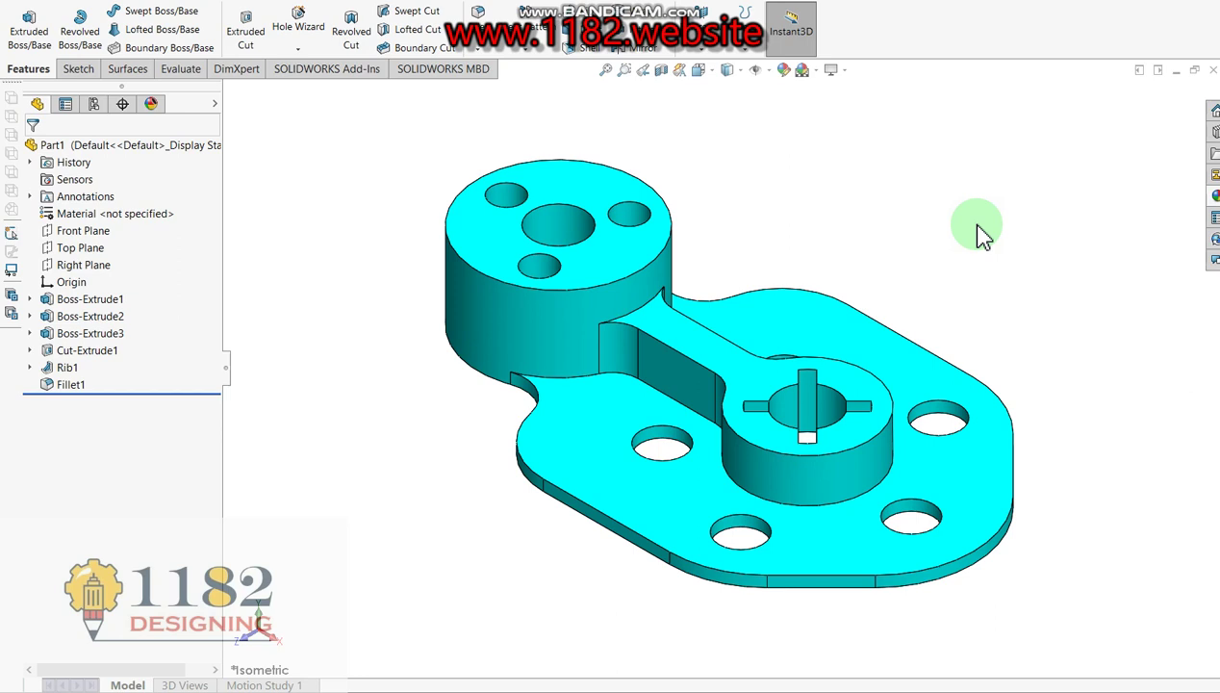
{"action": "scroll", "coordinate": [723, 345], "scroll_direction": "up", "scroll_amount": 2}
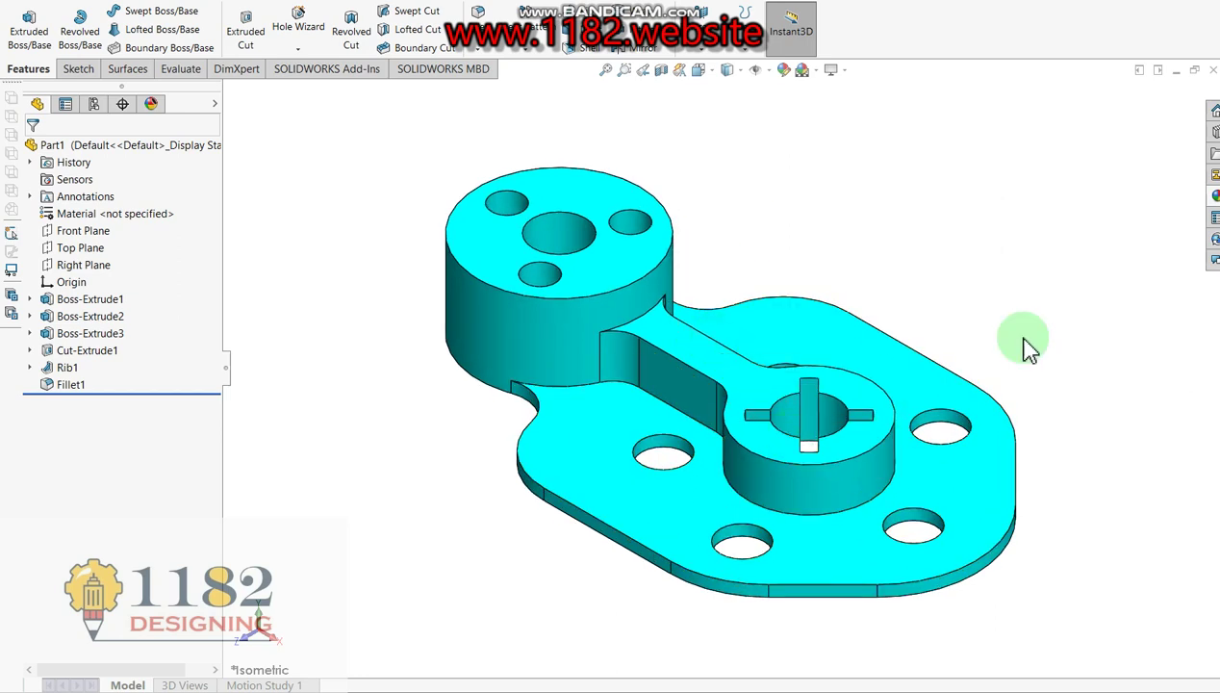